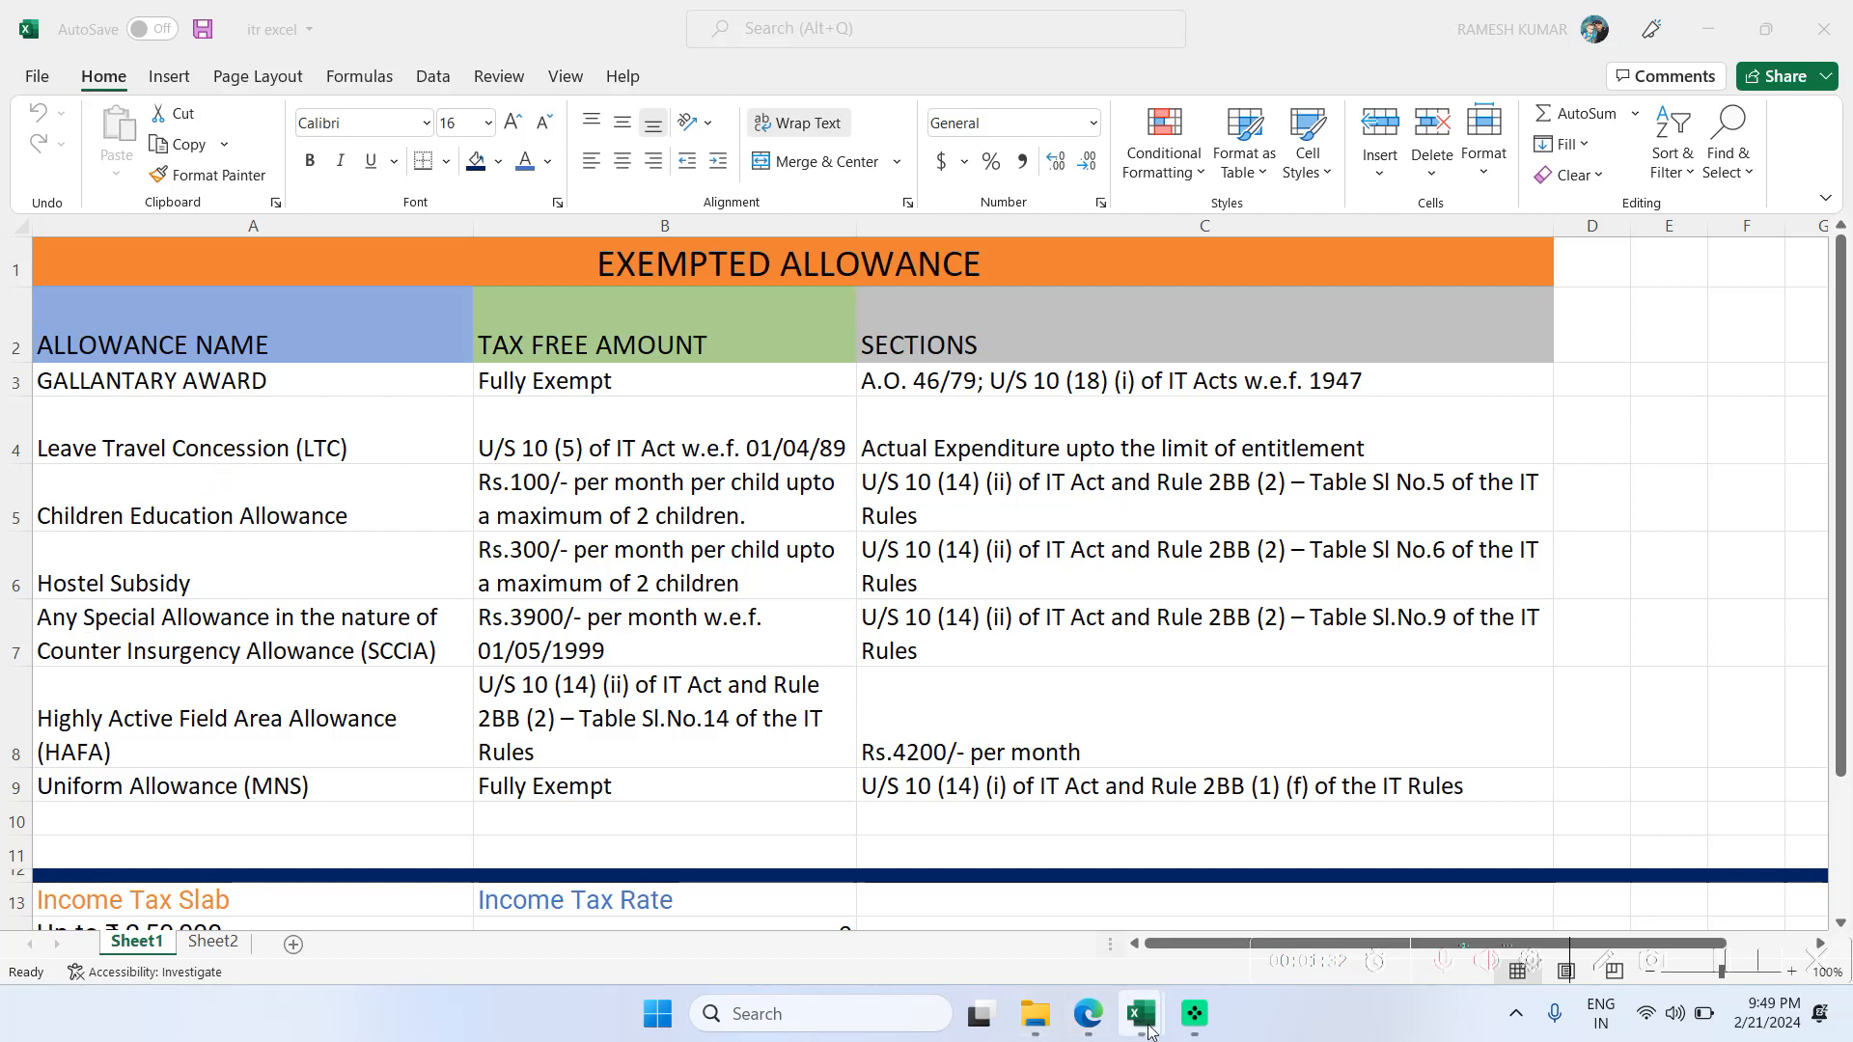
- Switch to the ITR 1_AY 2023-24_V1.4 workbook and review the general information section, including the new tax regime choice
{"action": "mouse_move", "coordinate": [1141, 1013]}
{"action": "left_click", "coordinate": [1178, 921]}
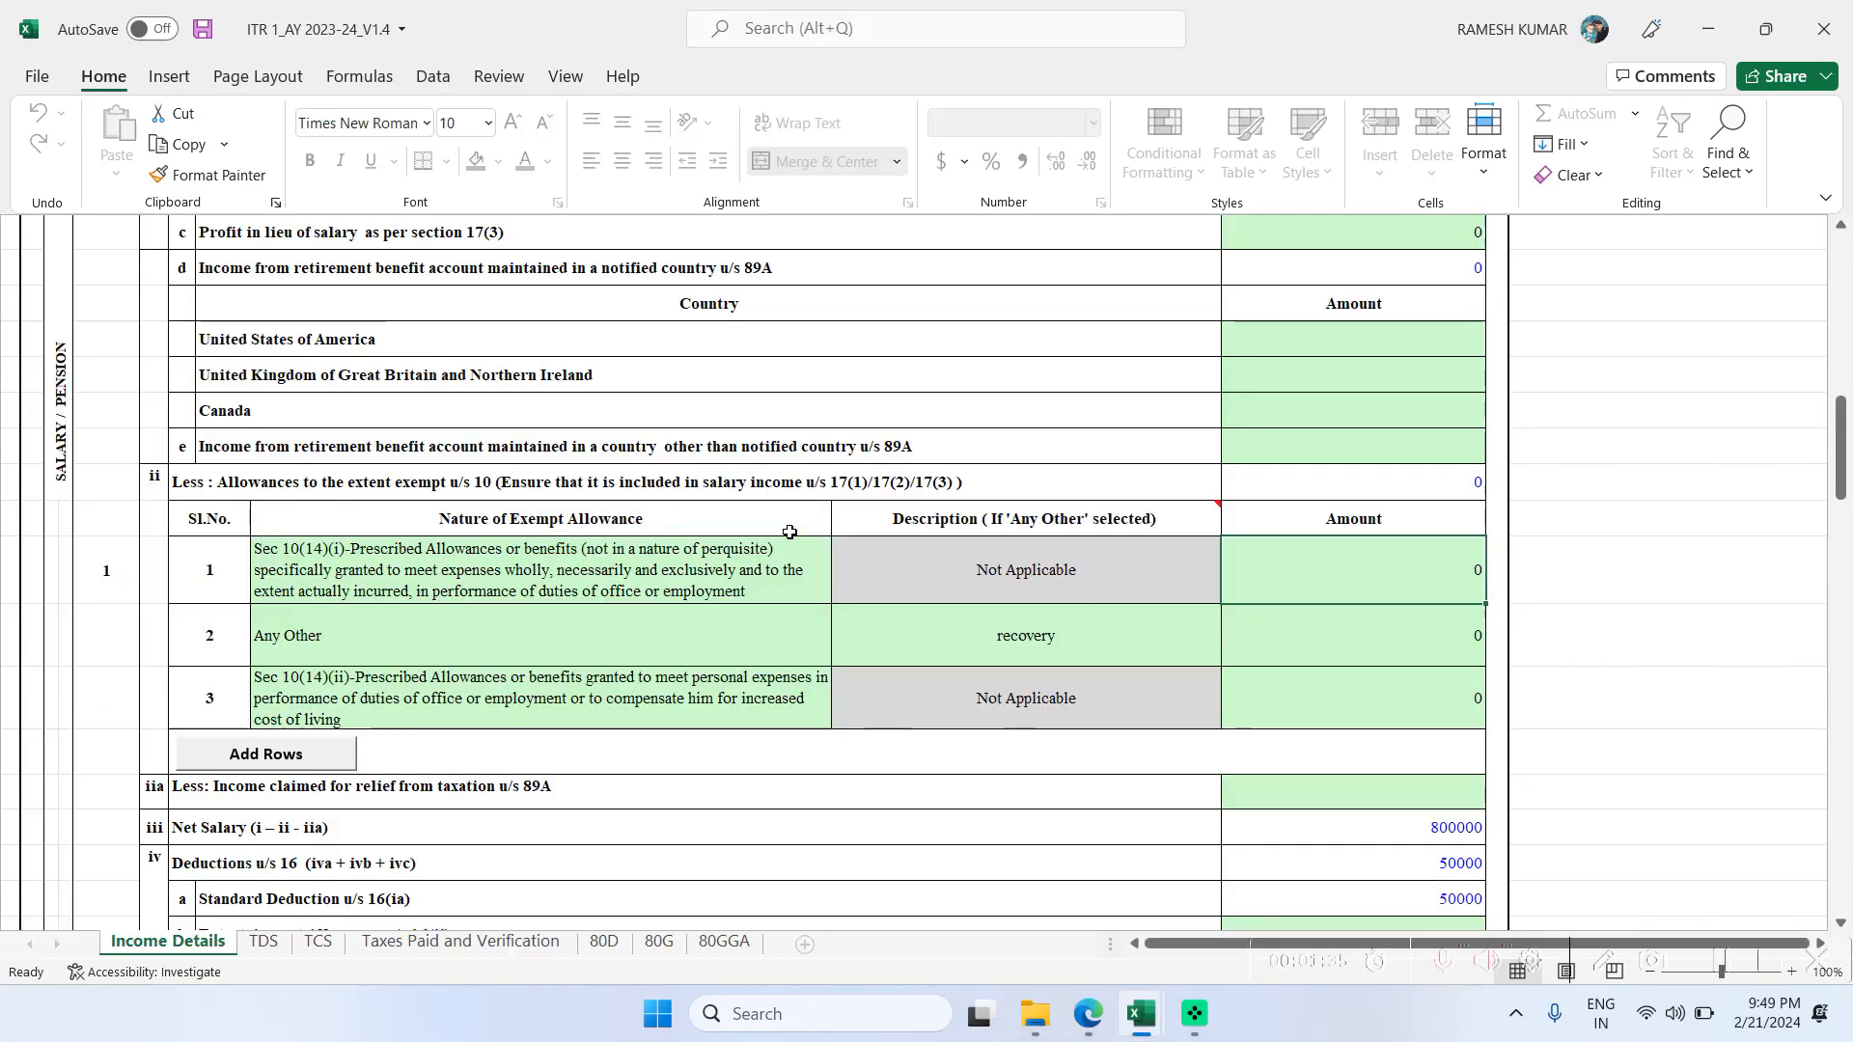
{"action": "scroll", "coordinate": [773, 529], "scroll_direction": "up", "scroll_amount": 10}
{"action": "scroll", "coordinate": [756, 526], "scroll_direction": "up", "scroll_amount": 1}
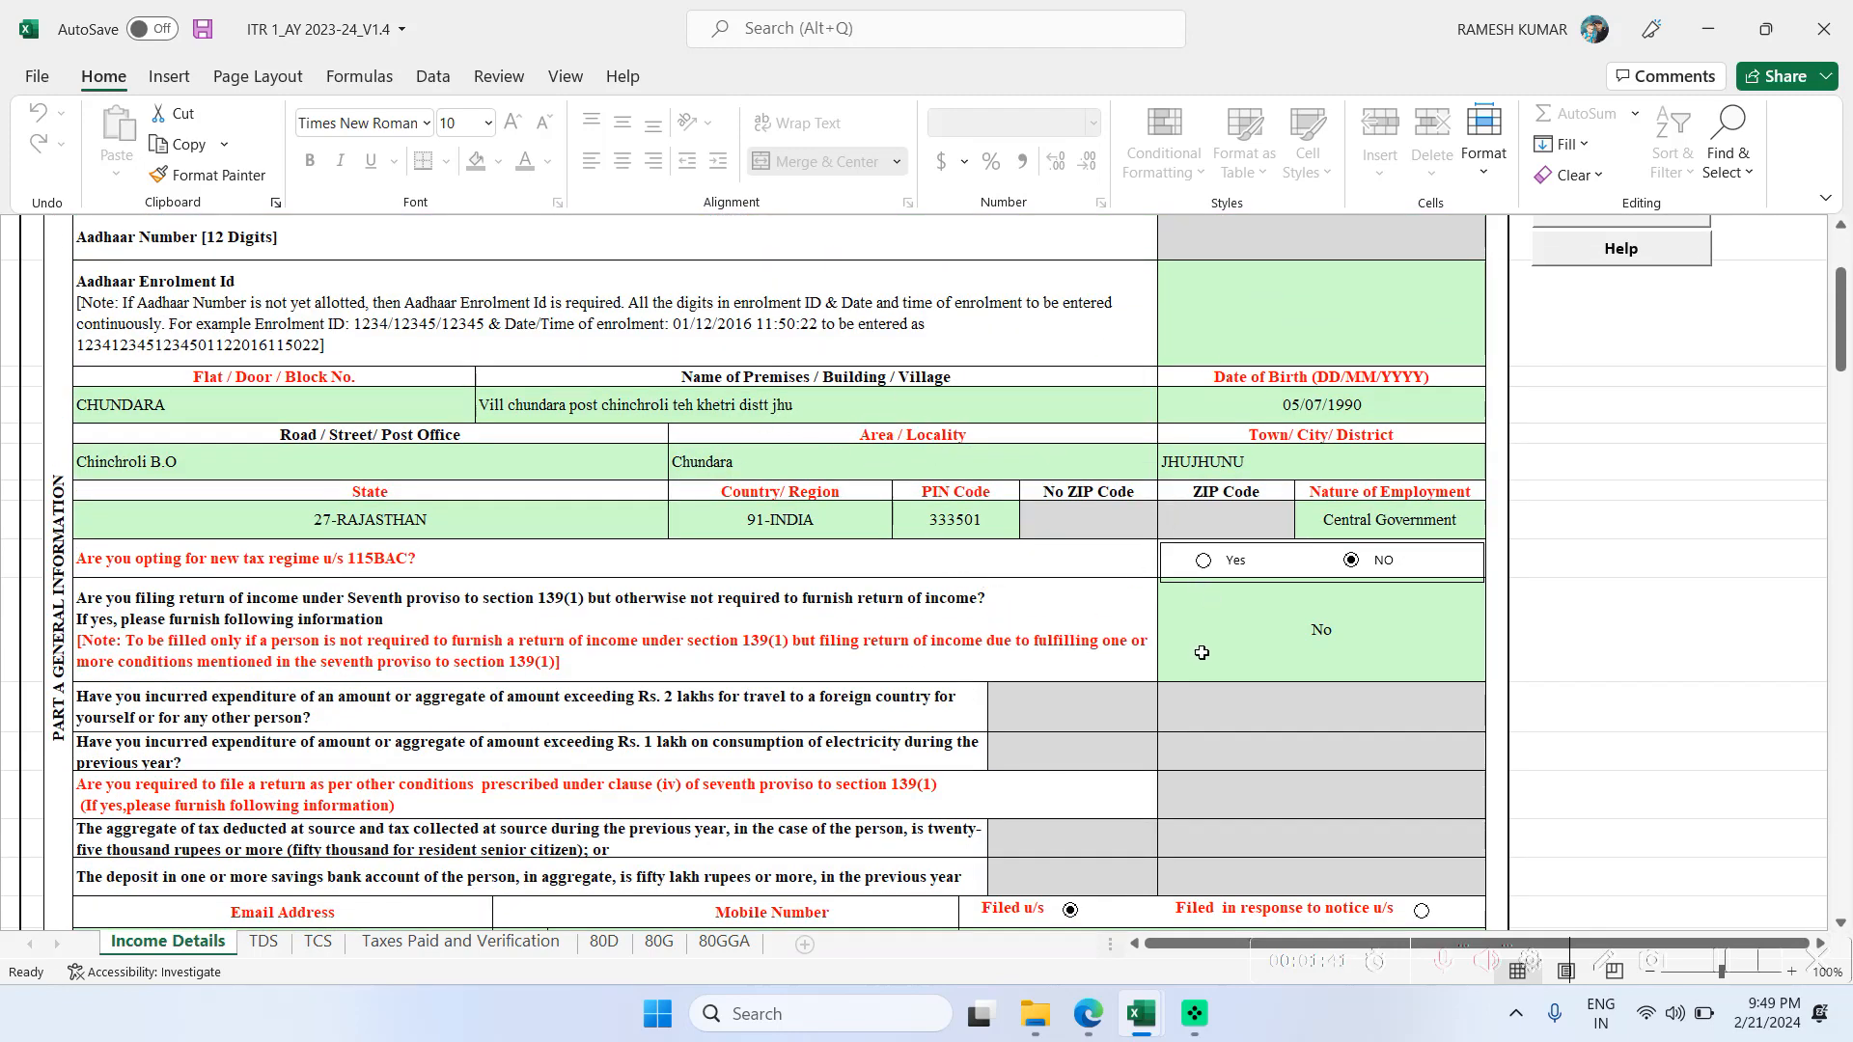
{"action": "scroll", "coordinate": [1202, 653], "scroll_direction": "down", "scroll_amount": 1}
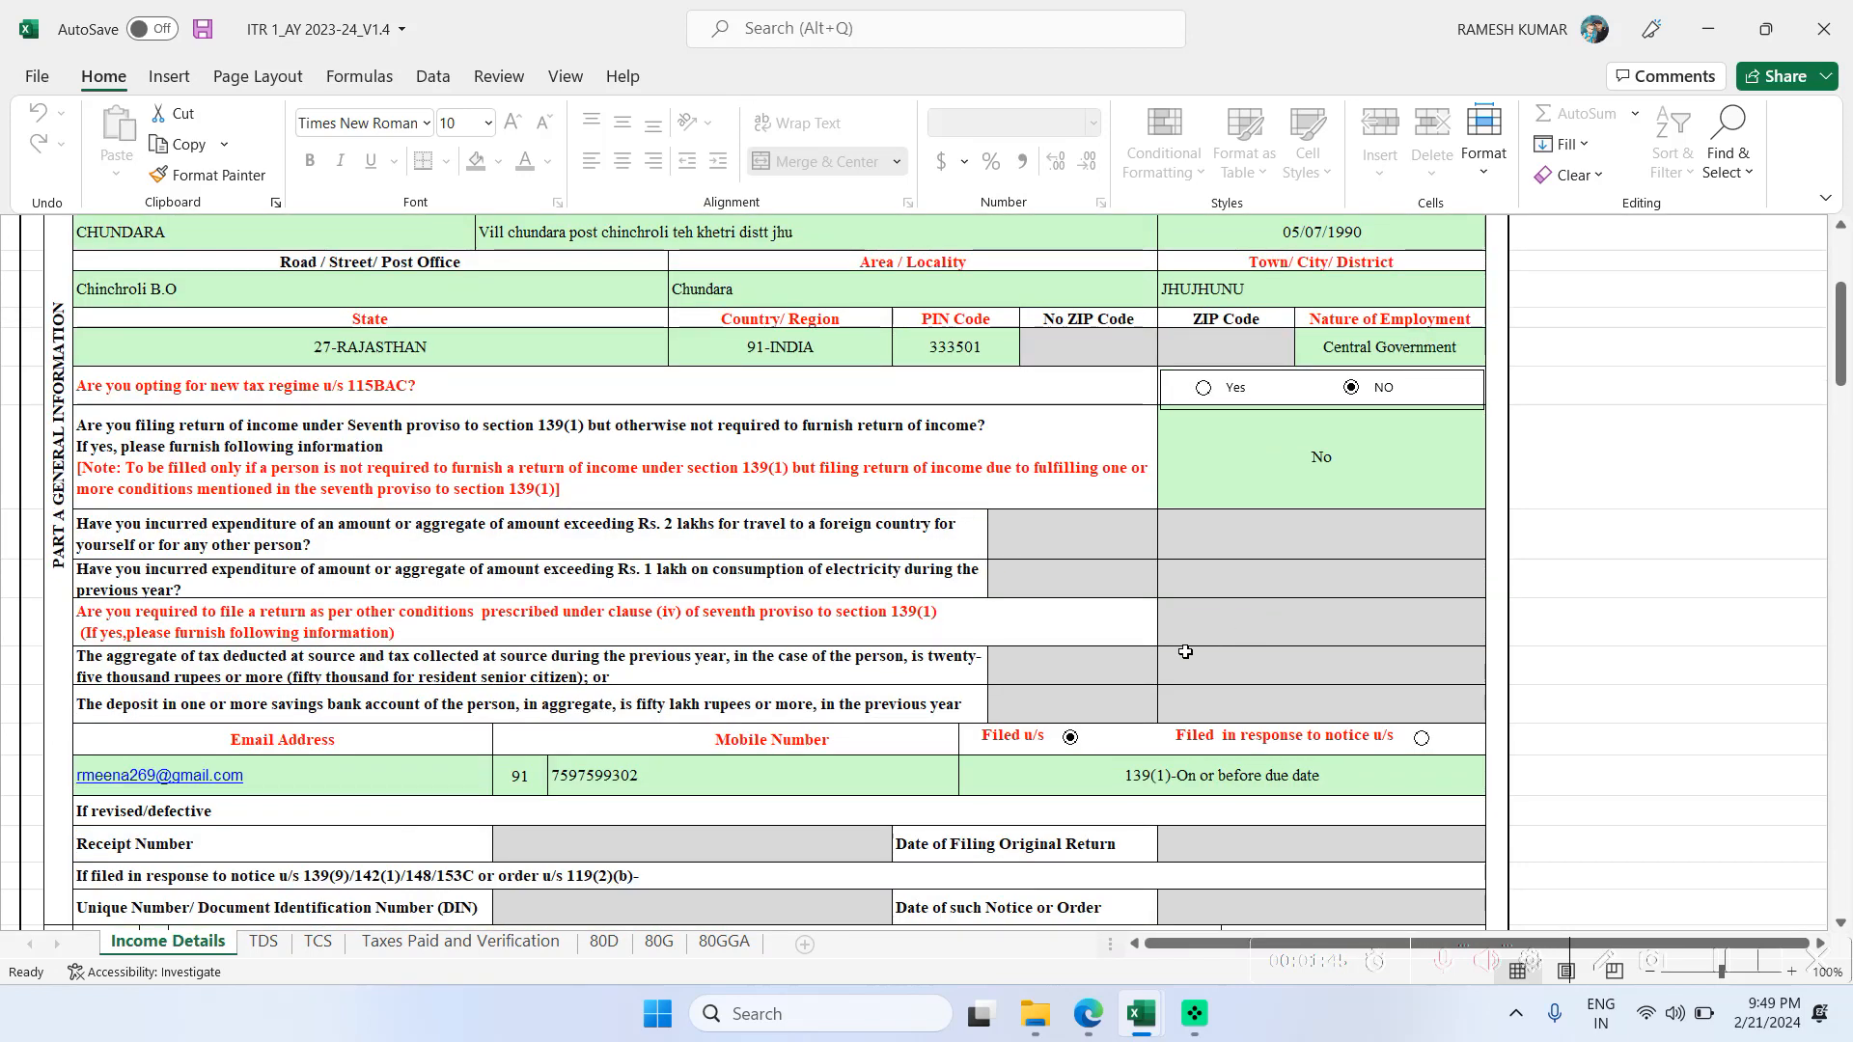
- Switch to the itr excel workbook and review the income tax slabs and rates below the exempted allowance table
{"action": "mouse_move", "coordinate": [1140, 1013]}
{"action": "left_click", "coordinate": [1029, 917]}
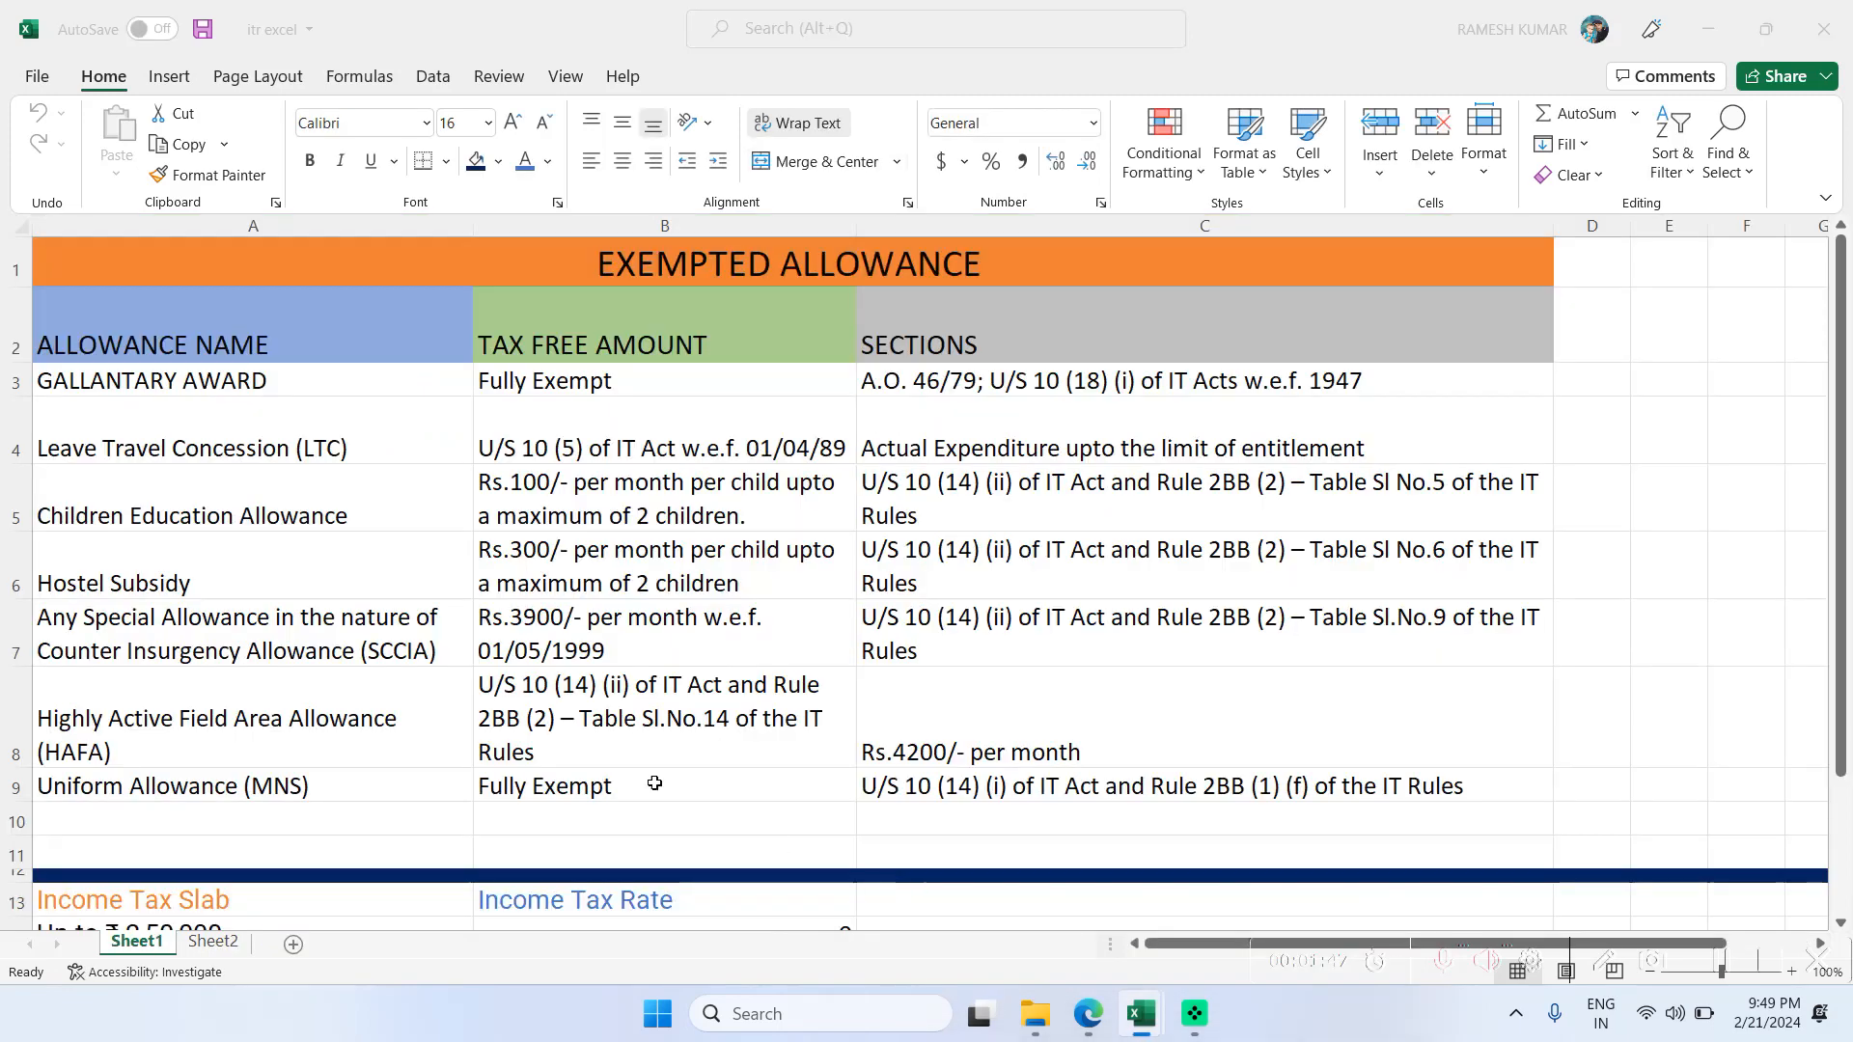
{"action": "scroll", "coordinate": [588, 729], "scroll_direction": "down", "scroll_amount": 2}
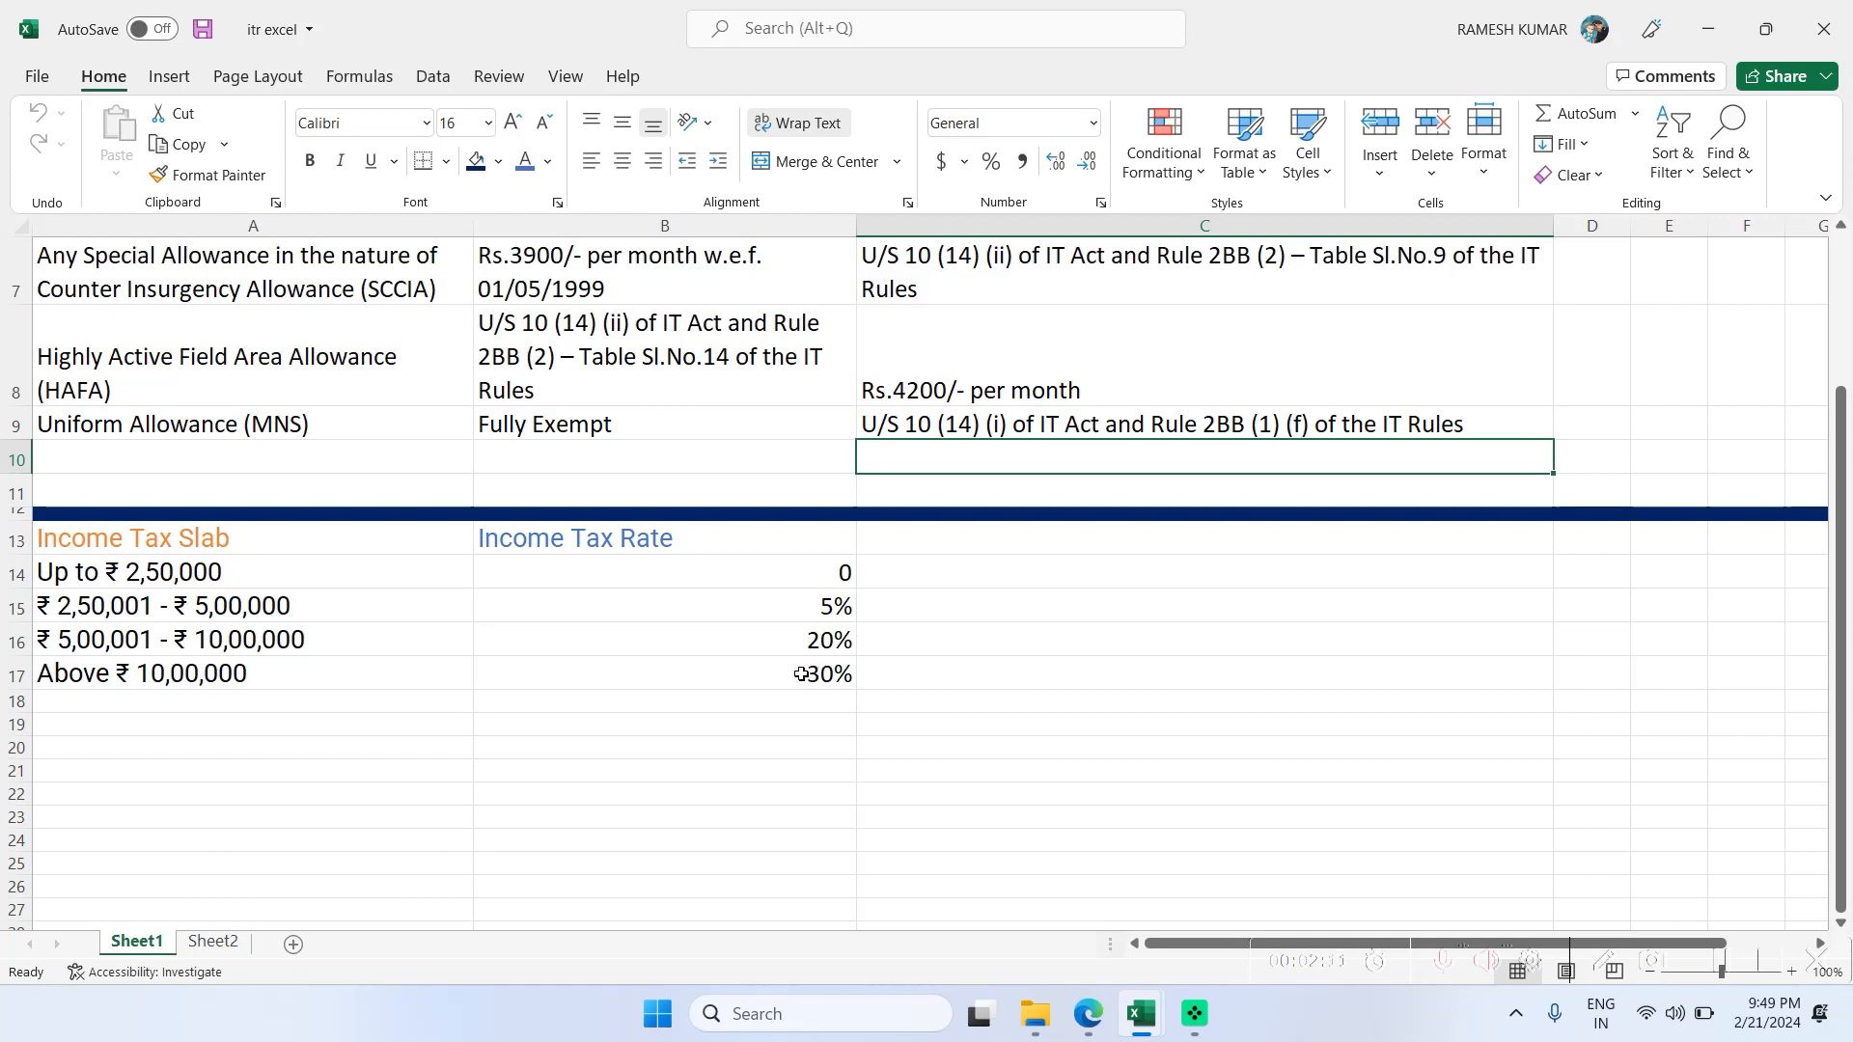
- Return to the ITR 1 workbook and inspect the salary as per section 17(1) and the exempt allowance rows
{"action": "mouse_move", "coordinate": [1144, 1018]}
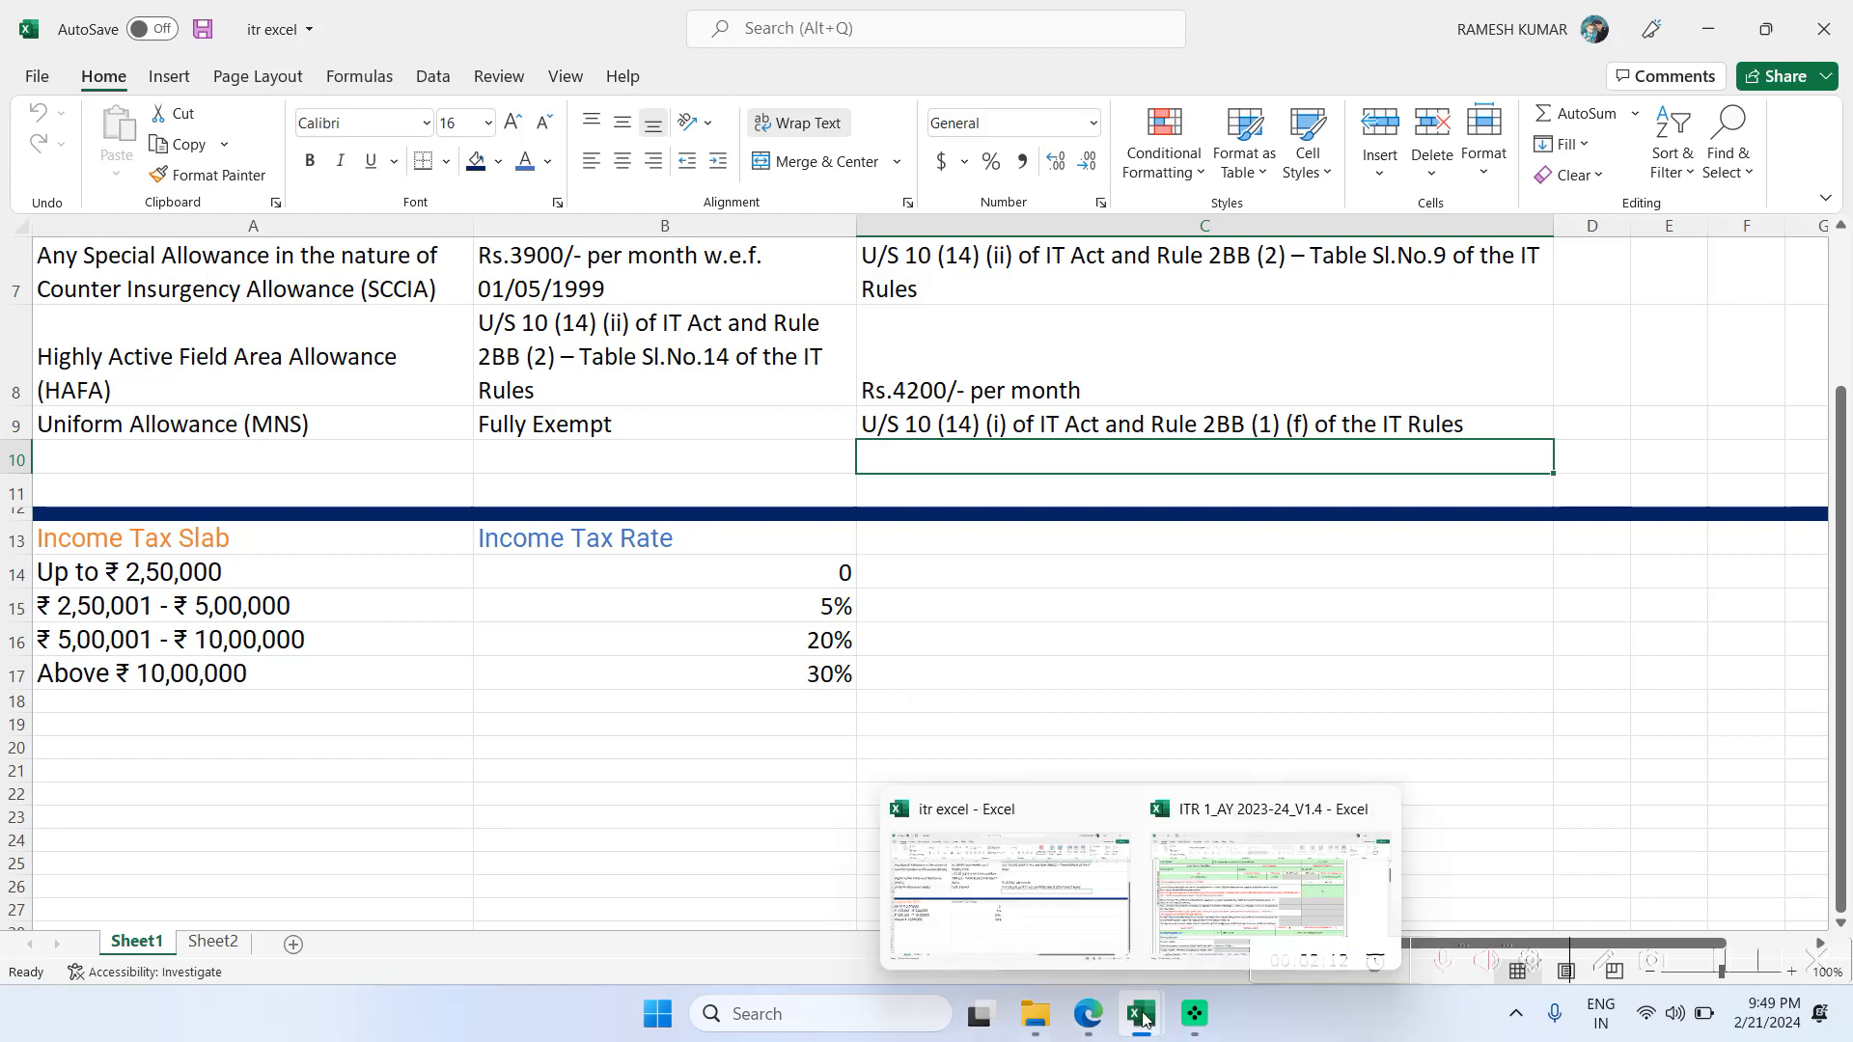
{"action": "left_click", "coordinate": [1202, 918]}
{"action": "scroll", "coordinate": [1132, 638], "scroll_direction": "down", "scroll_amount": 4}
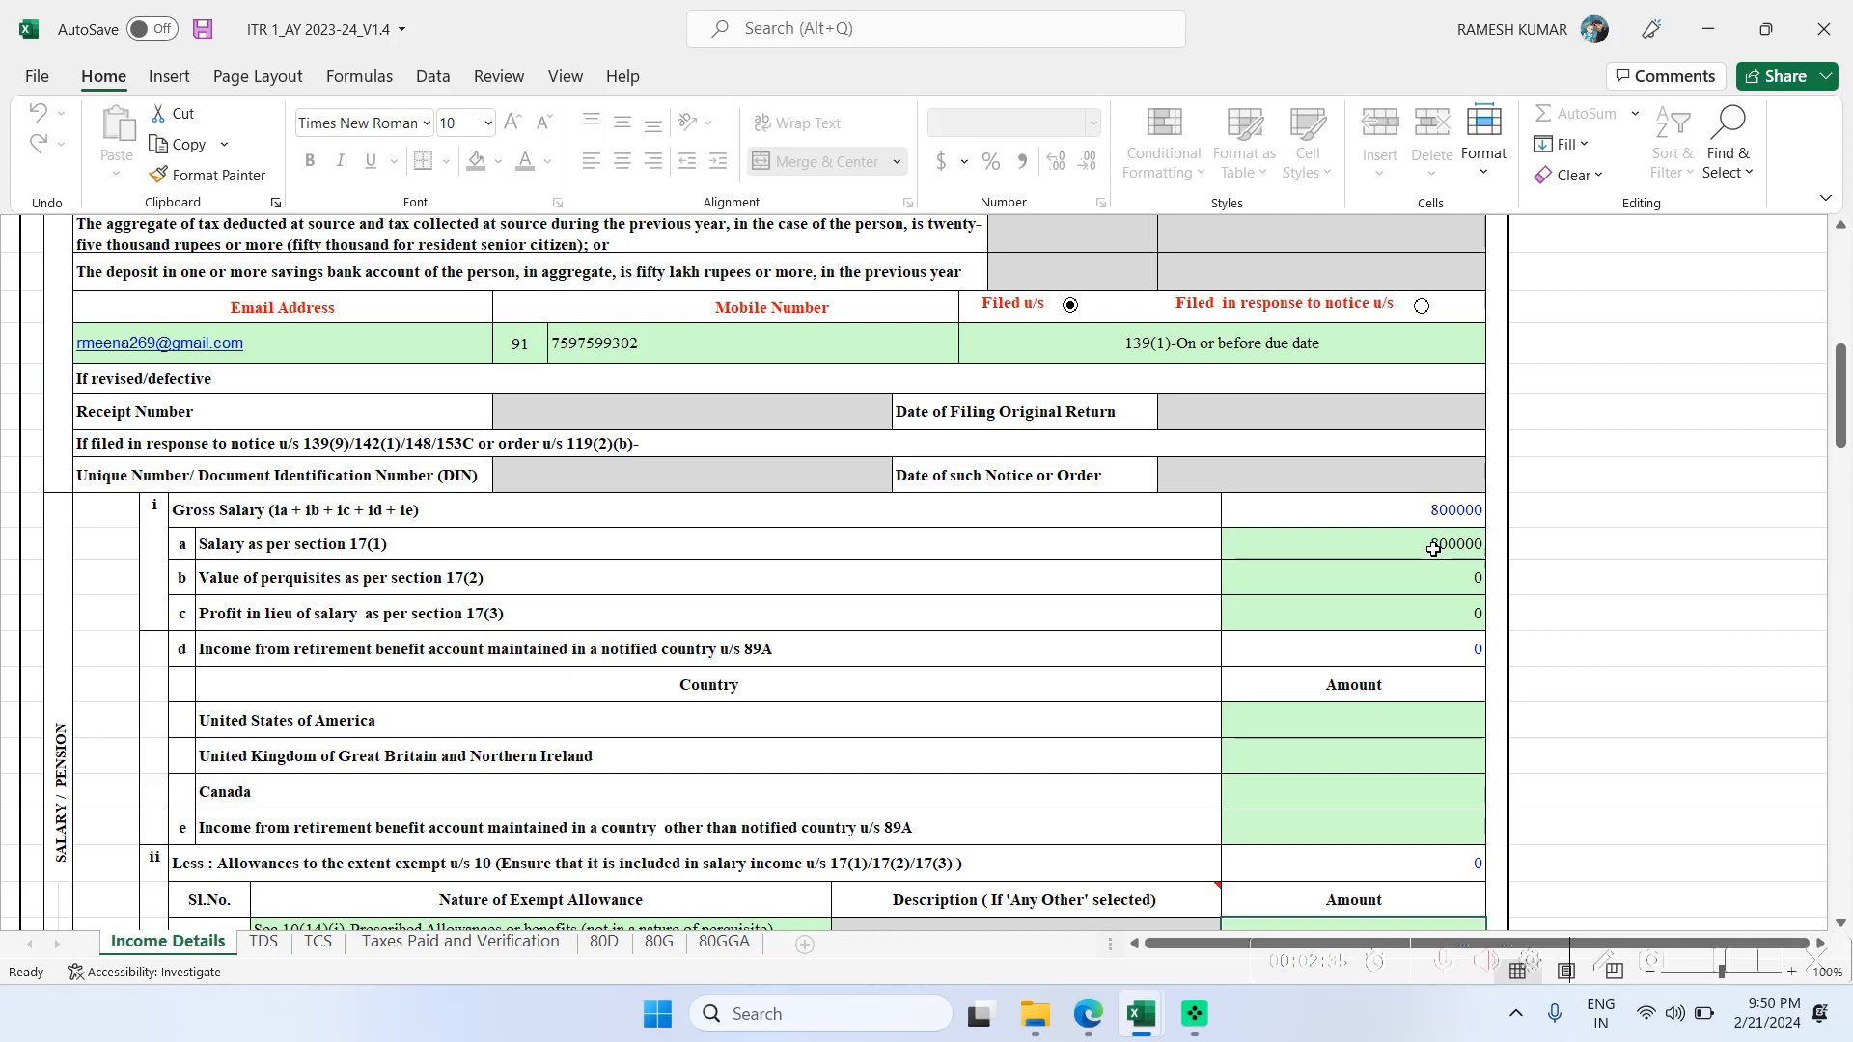
{"action": "left_click", "coordinate": [1456, 548]}
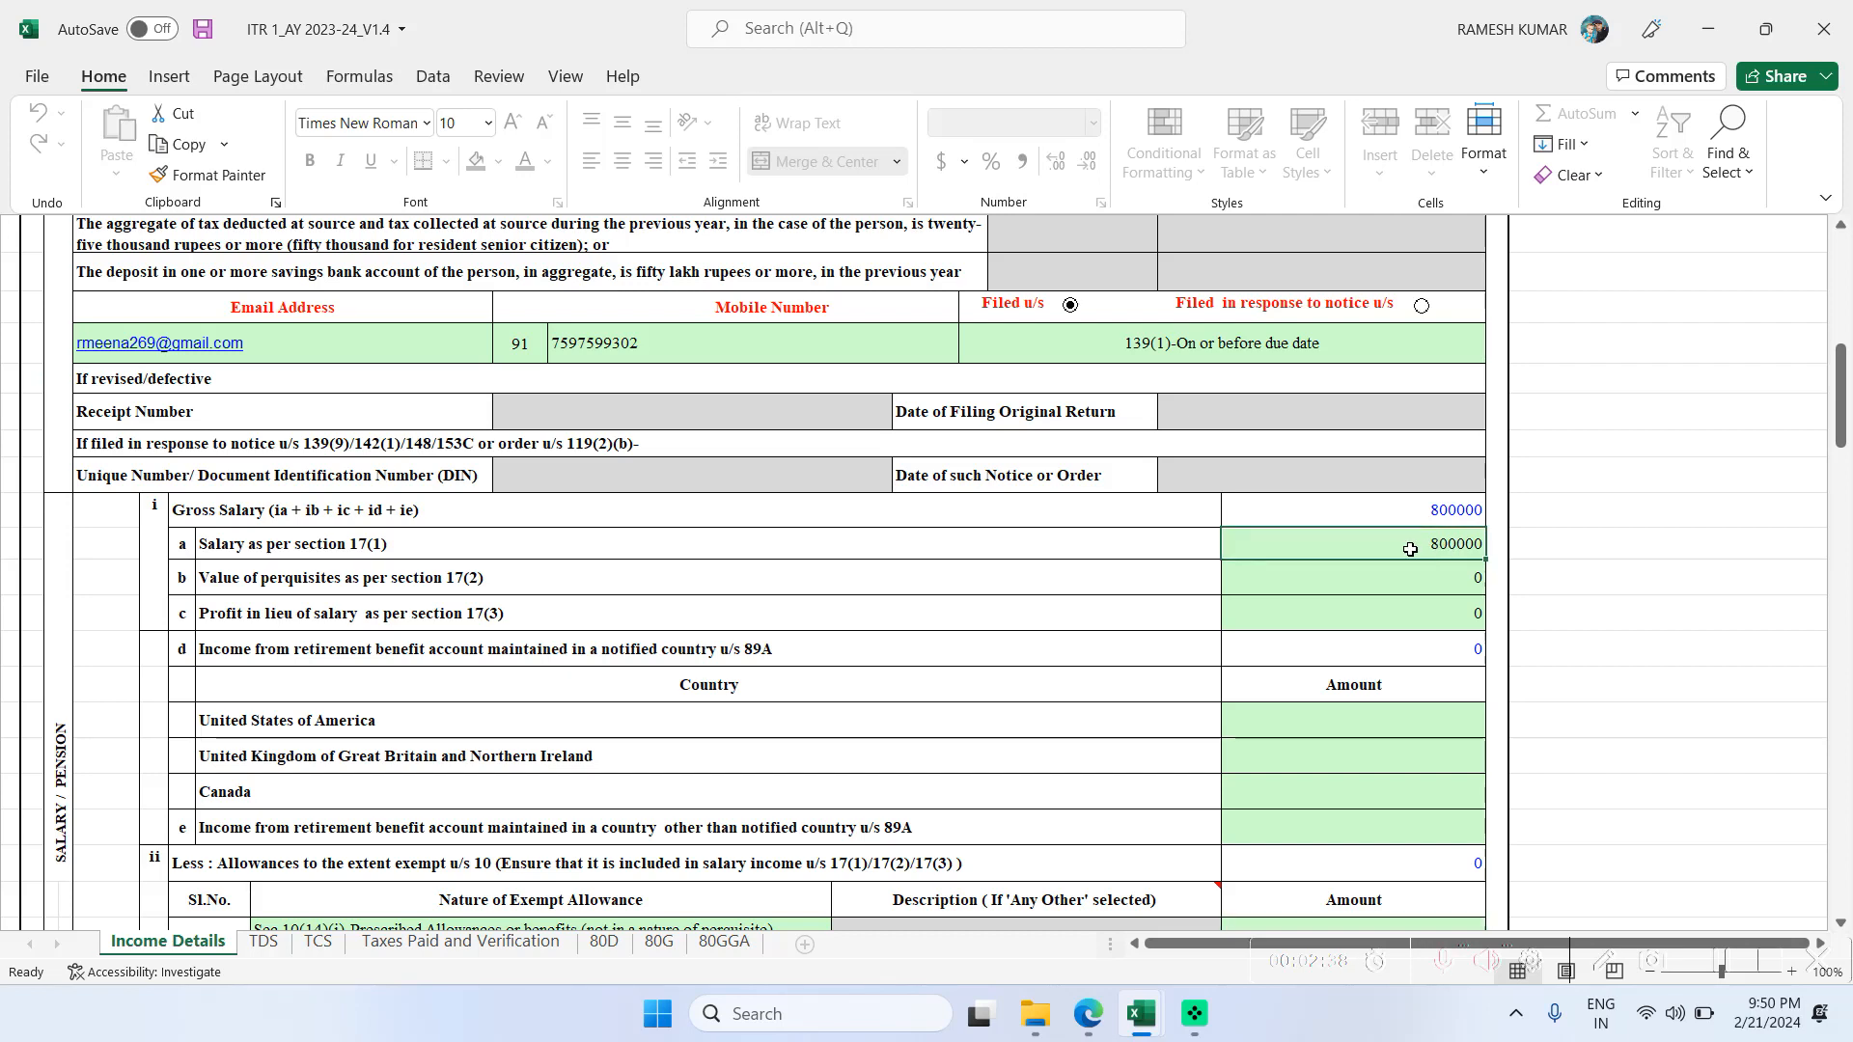
{"action": "double_click", "coordinate": [1465, 546]}
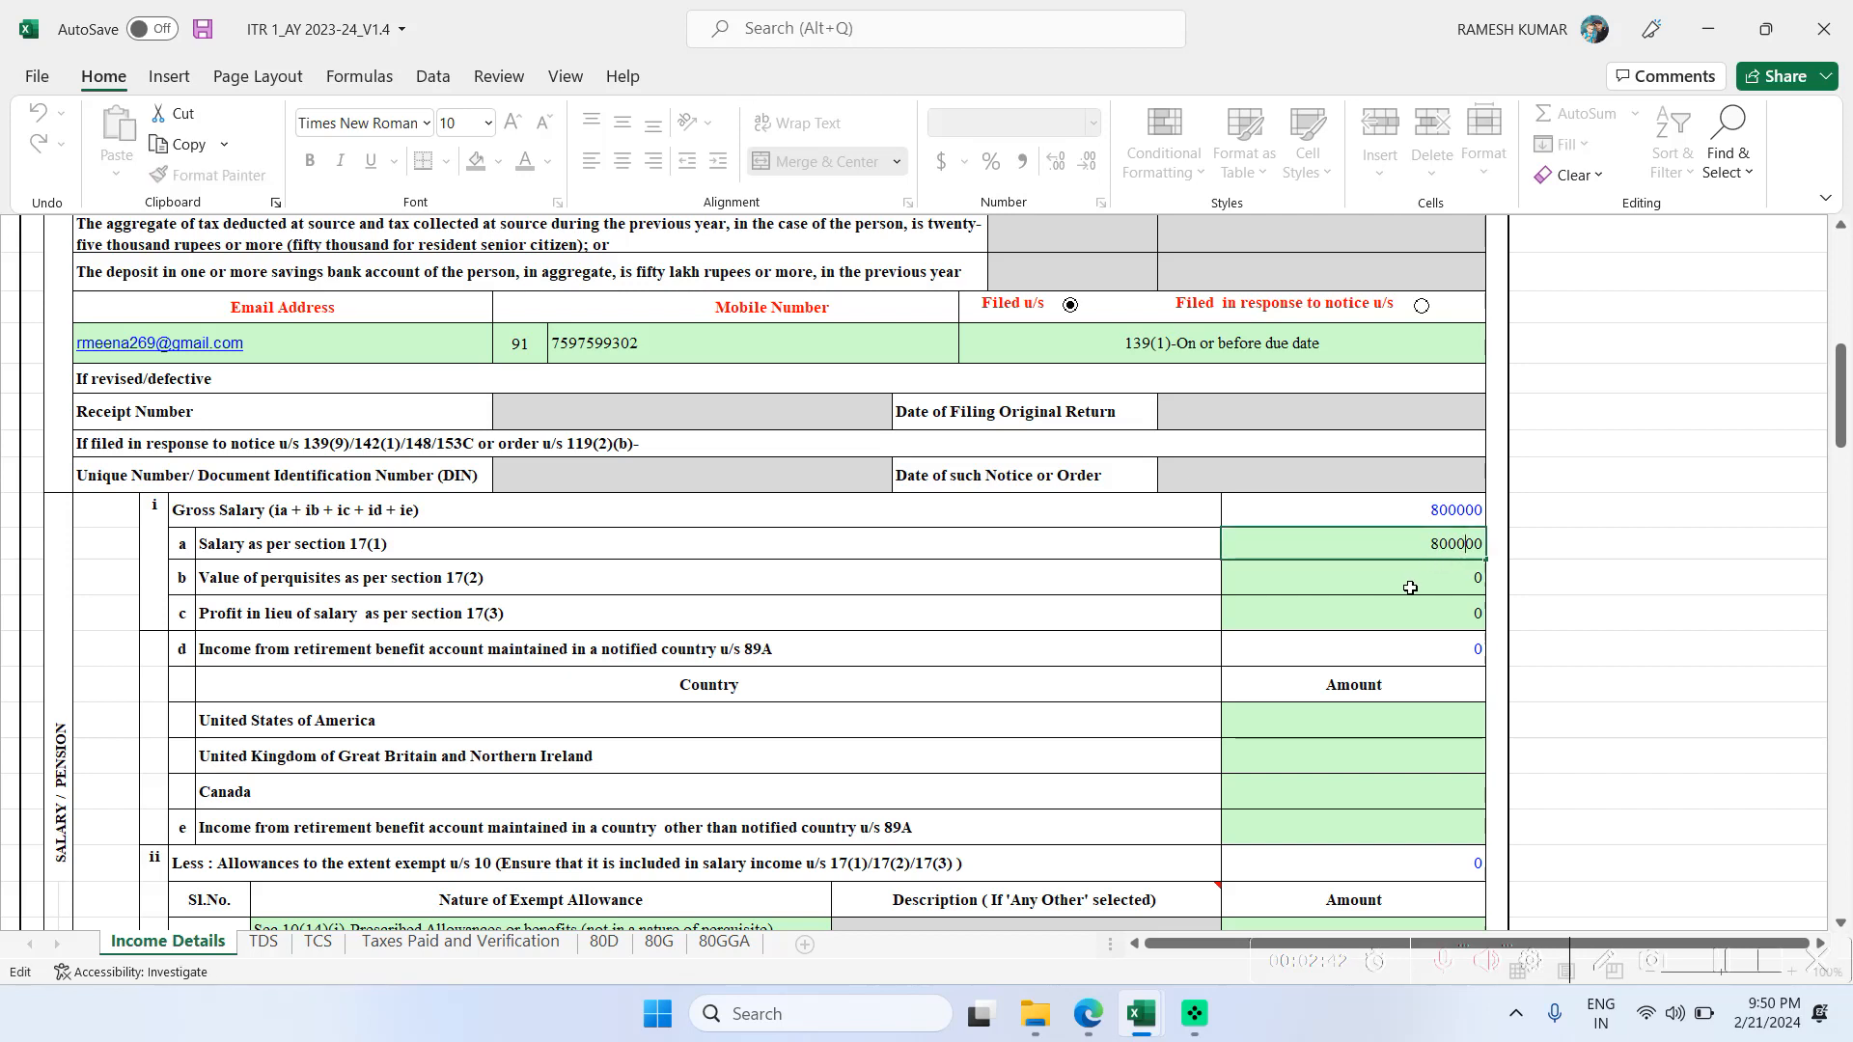
{"action": "scroll", "coordinate": [1133, 746], "scroll_direction": "down", "scroll_amount": 3}
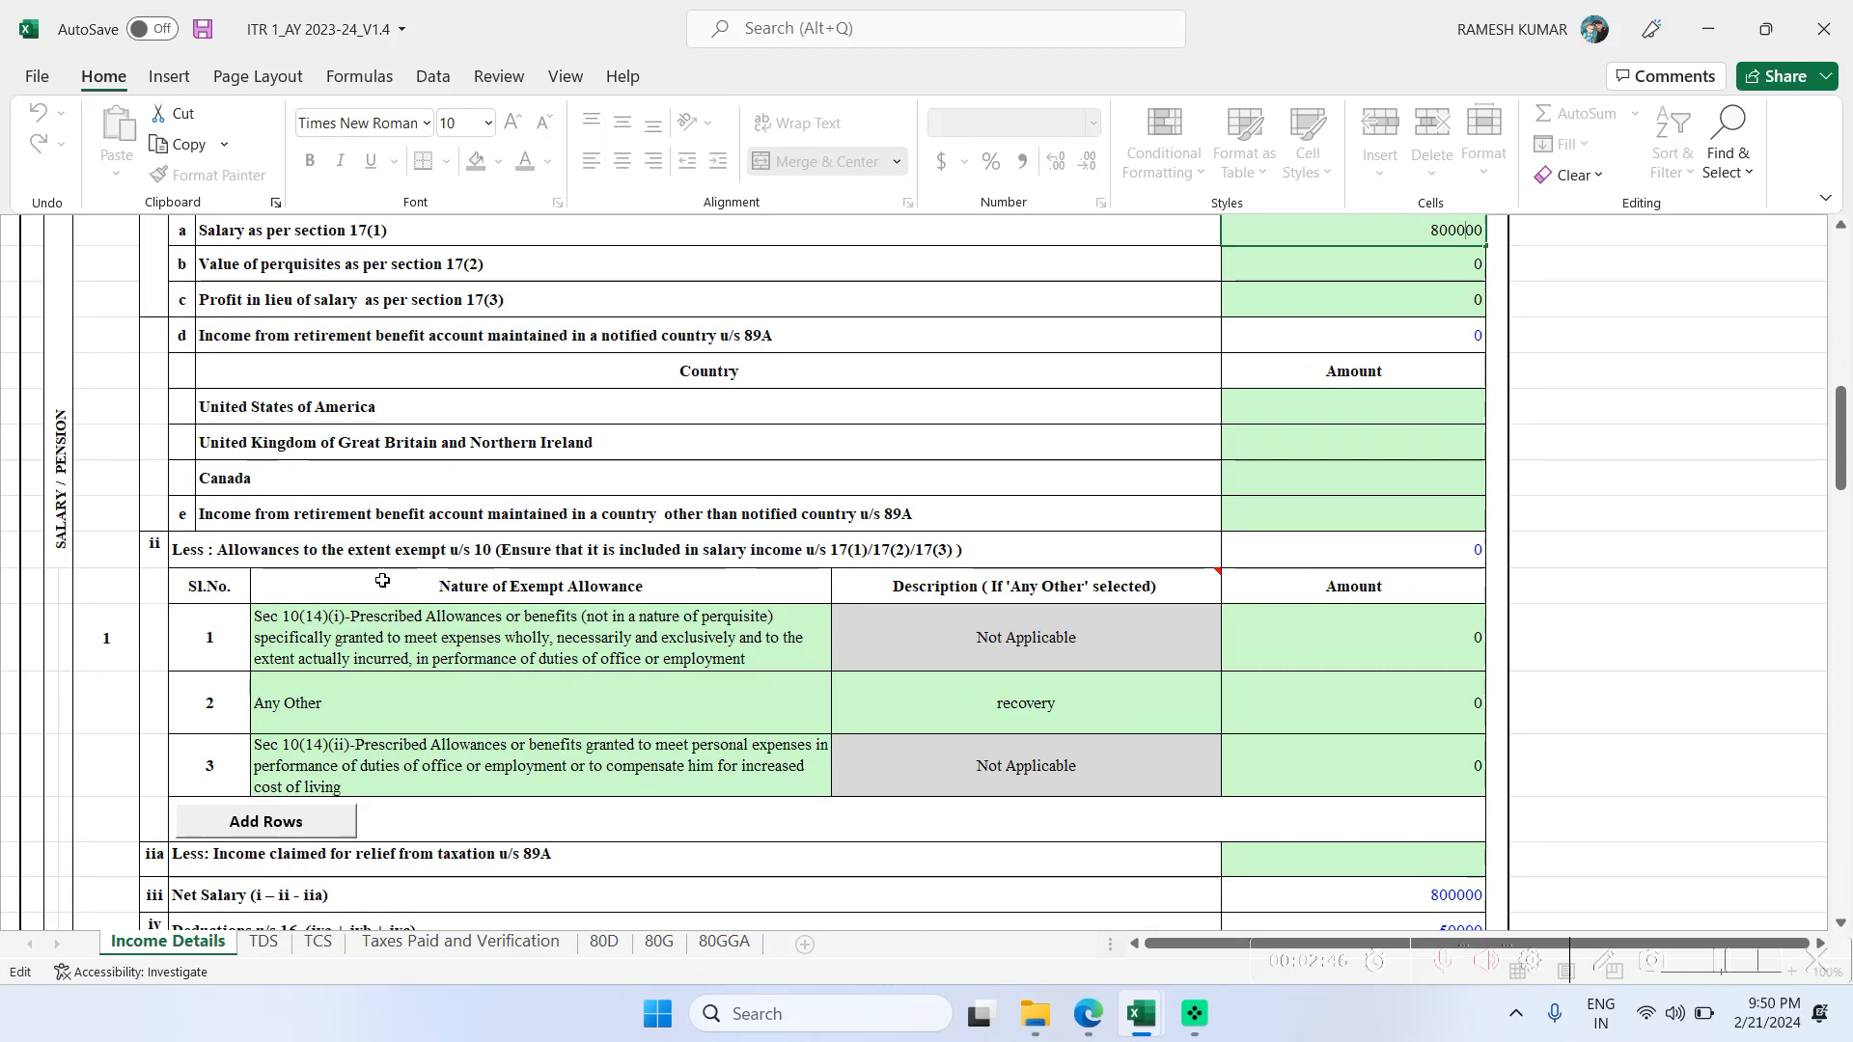
- Consult the exempted allowance table at the start of the itr excel workbook and return to the ITR 1 form
{"action": "mouse_move", "coordinate": [1146, 1026]}
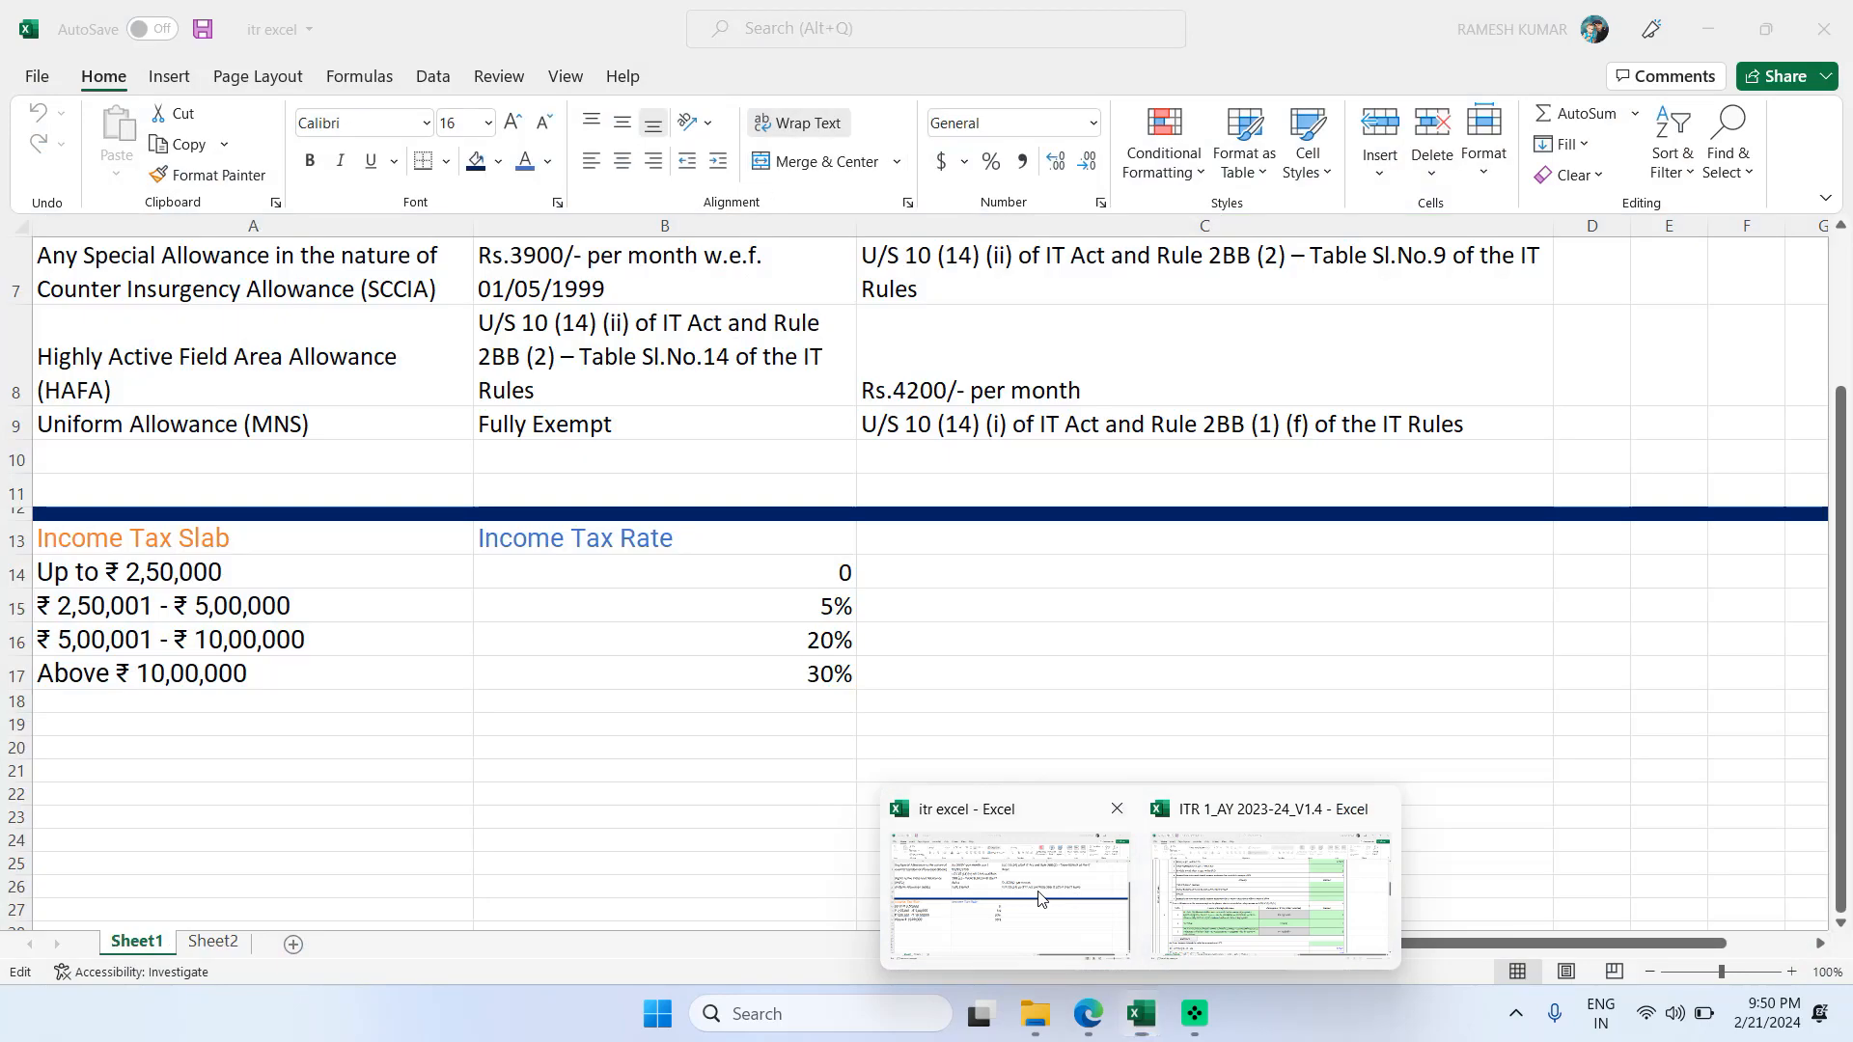
{"action": "left_click", "coordinate": [1033, 909]}
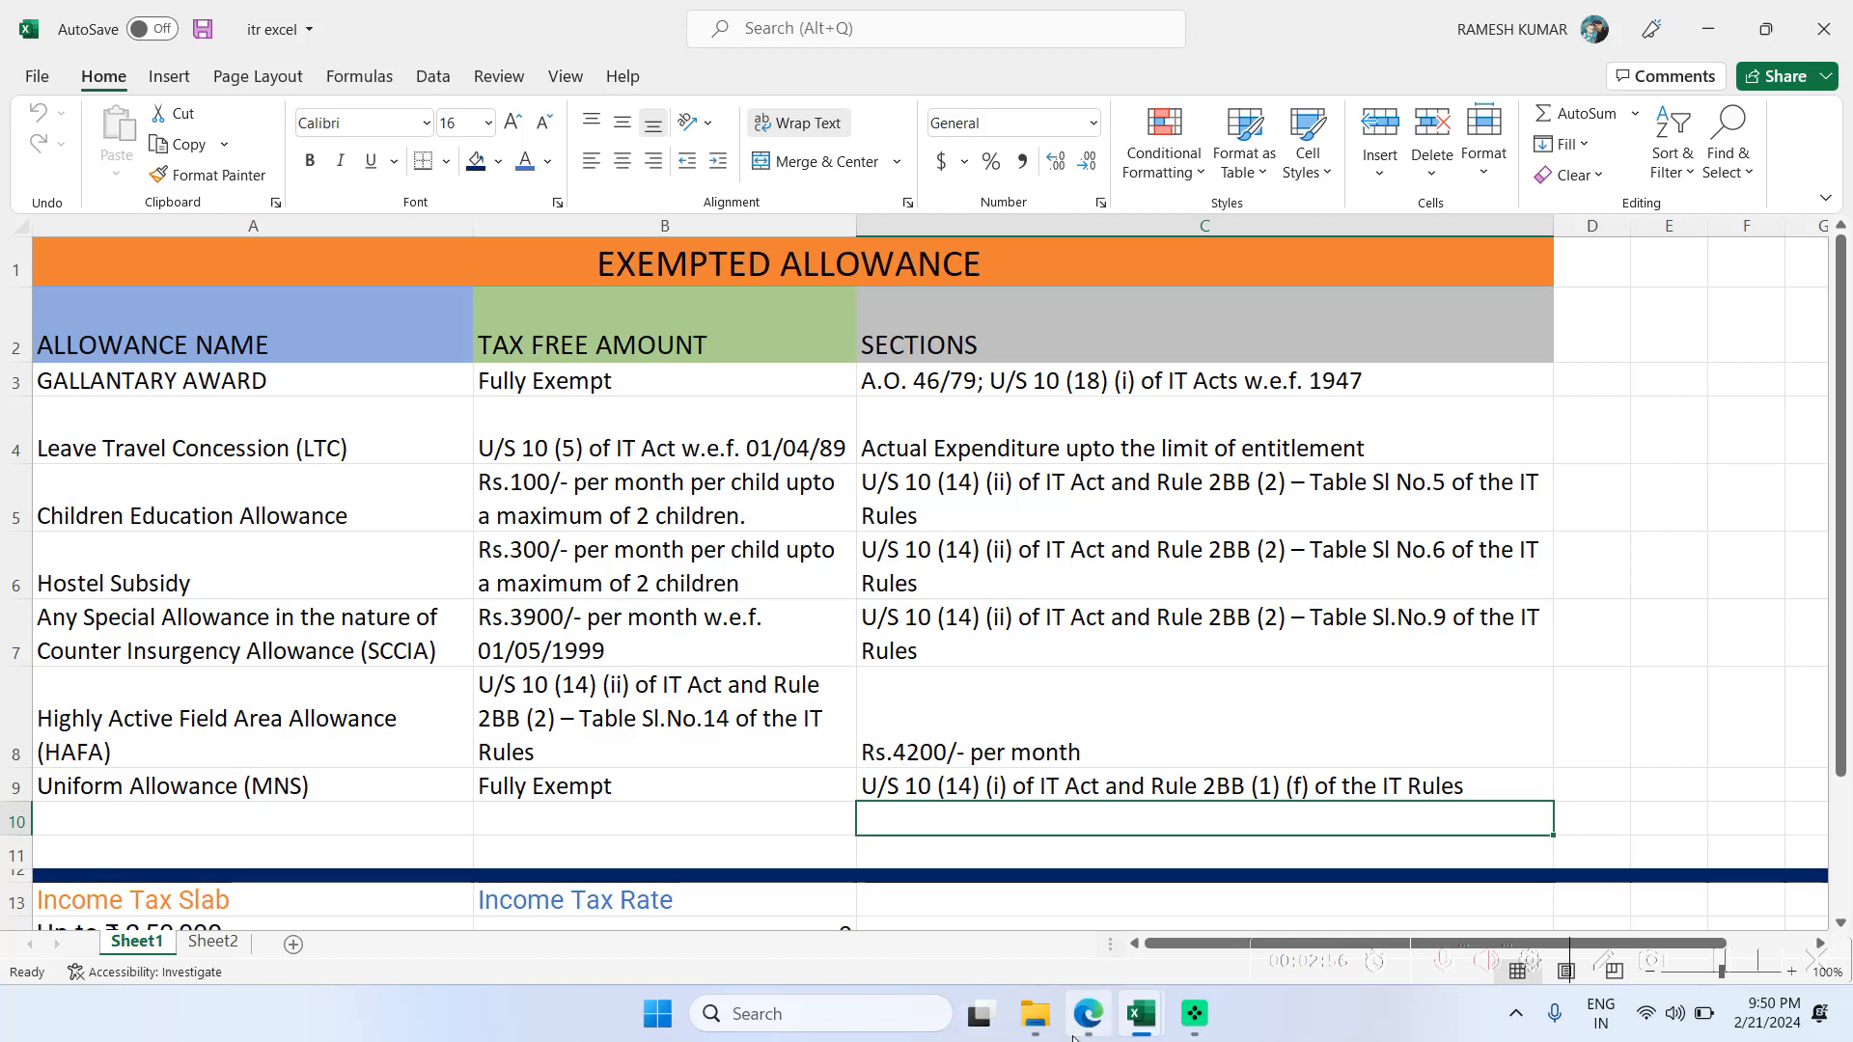
{"action": "mouse_move", "coordinate": [1141, 1014]}
{"action": "left_click", "coordinate": [1175, 889]}
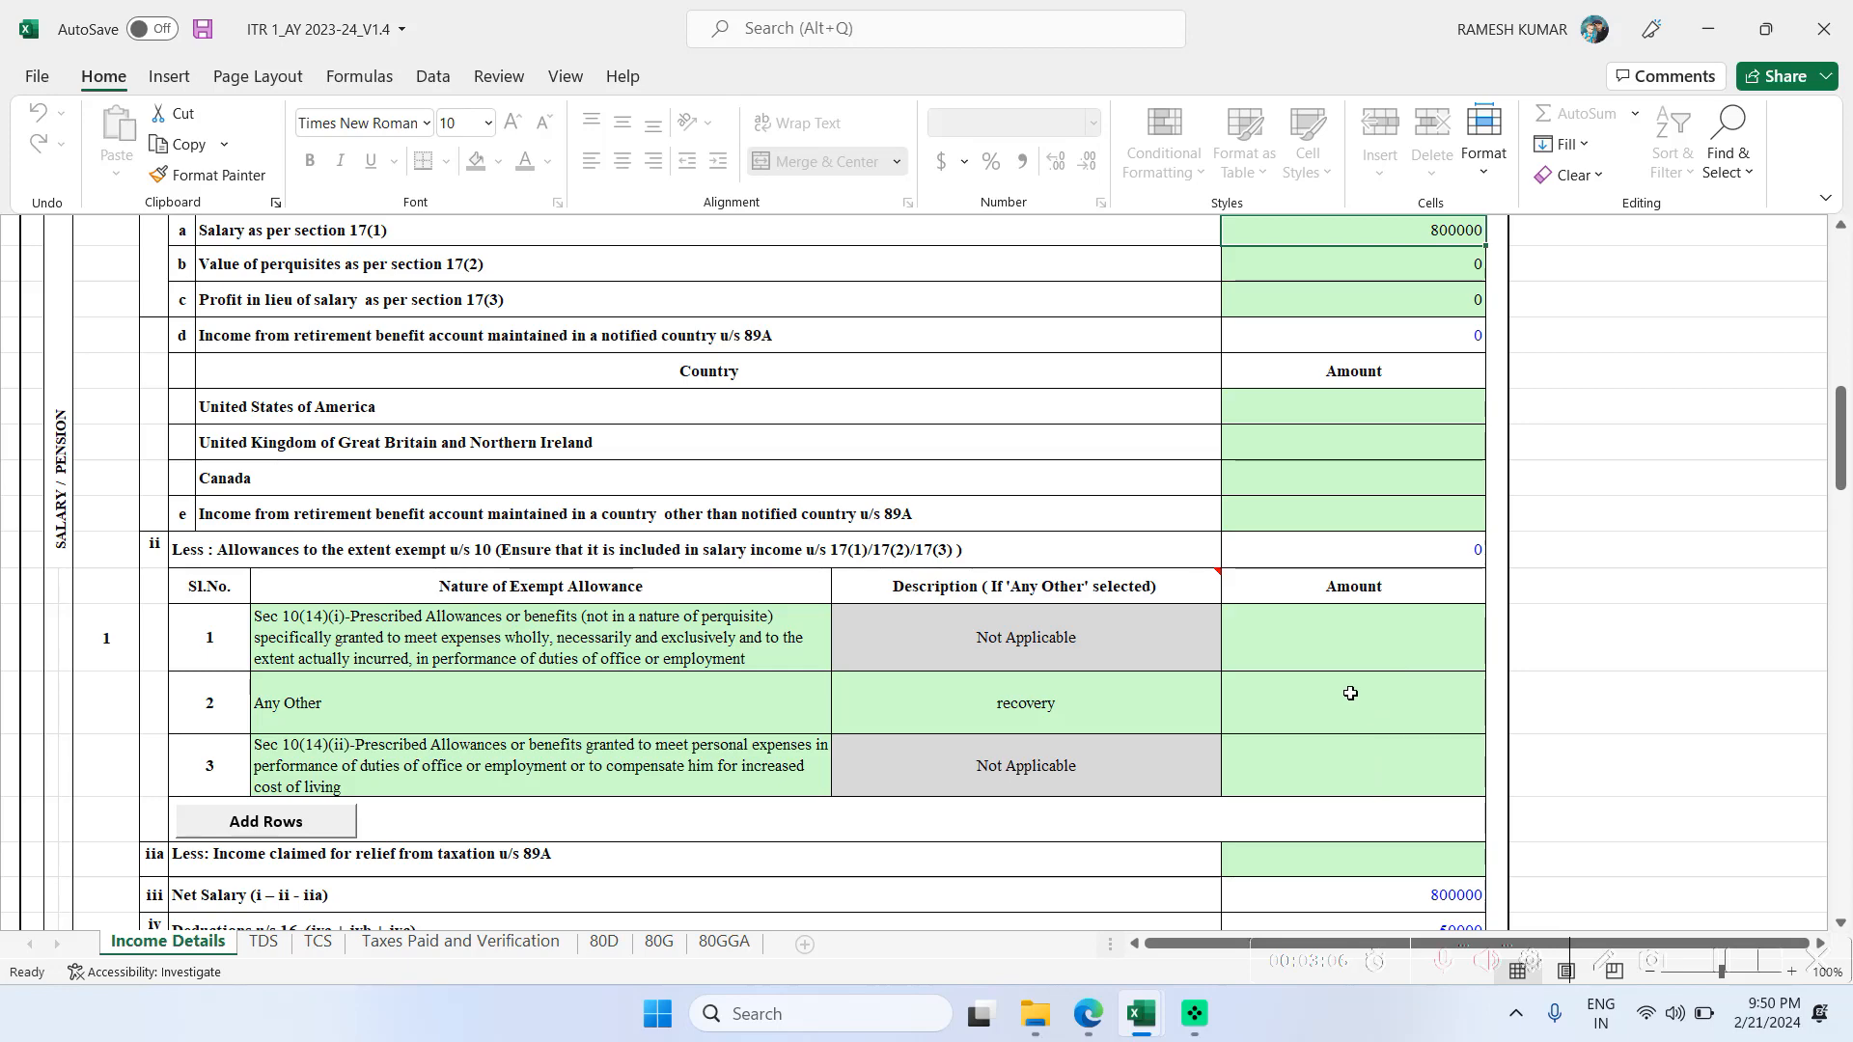
- Look through the house property and deductions sections and try to calculate the tax for the return
{"action": "scroll", "coordinate": [1106, 710], "scroll_direction": "down", "scroll_amount": 5}
{"action": "scroll", "coordinate": [1105, 710], "scroll_direction": "down", "scroll_amount": 8}
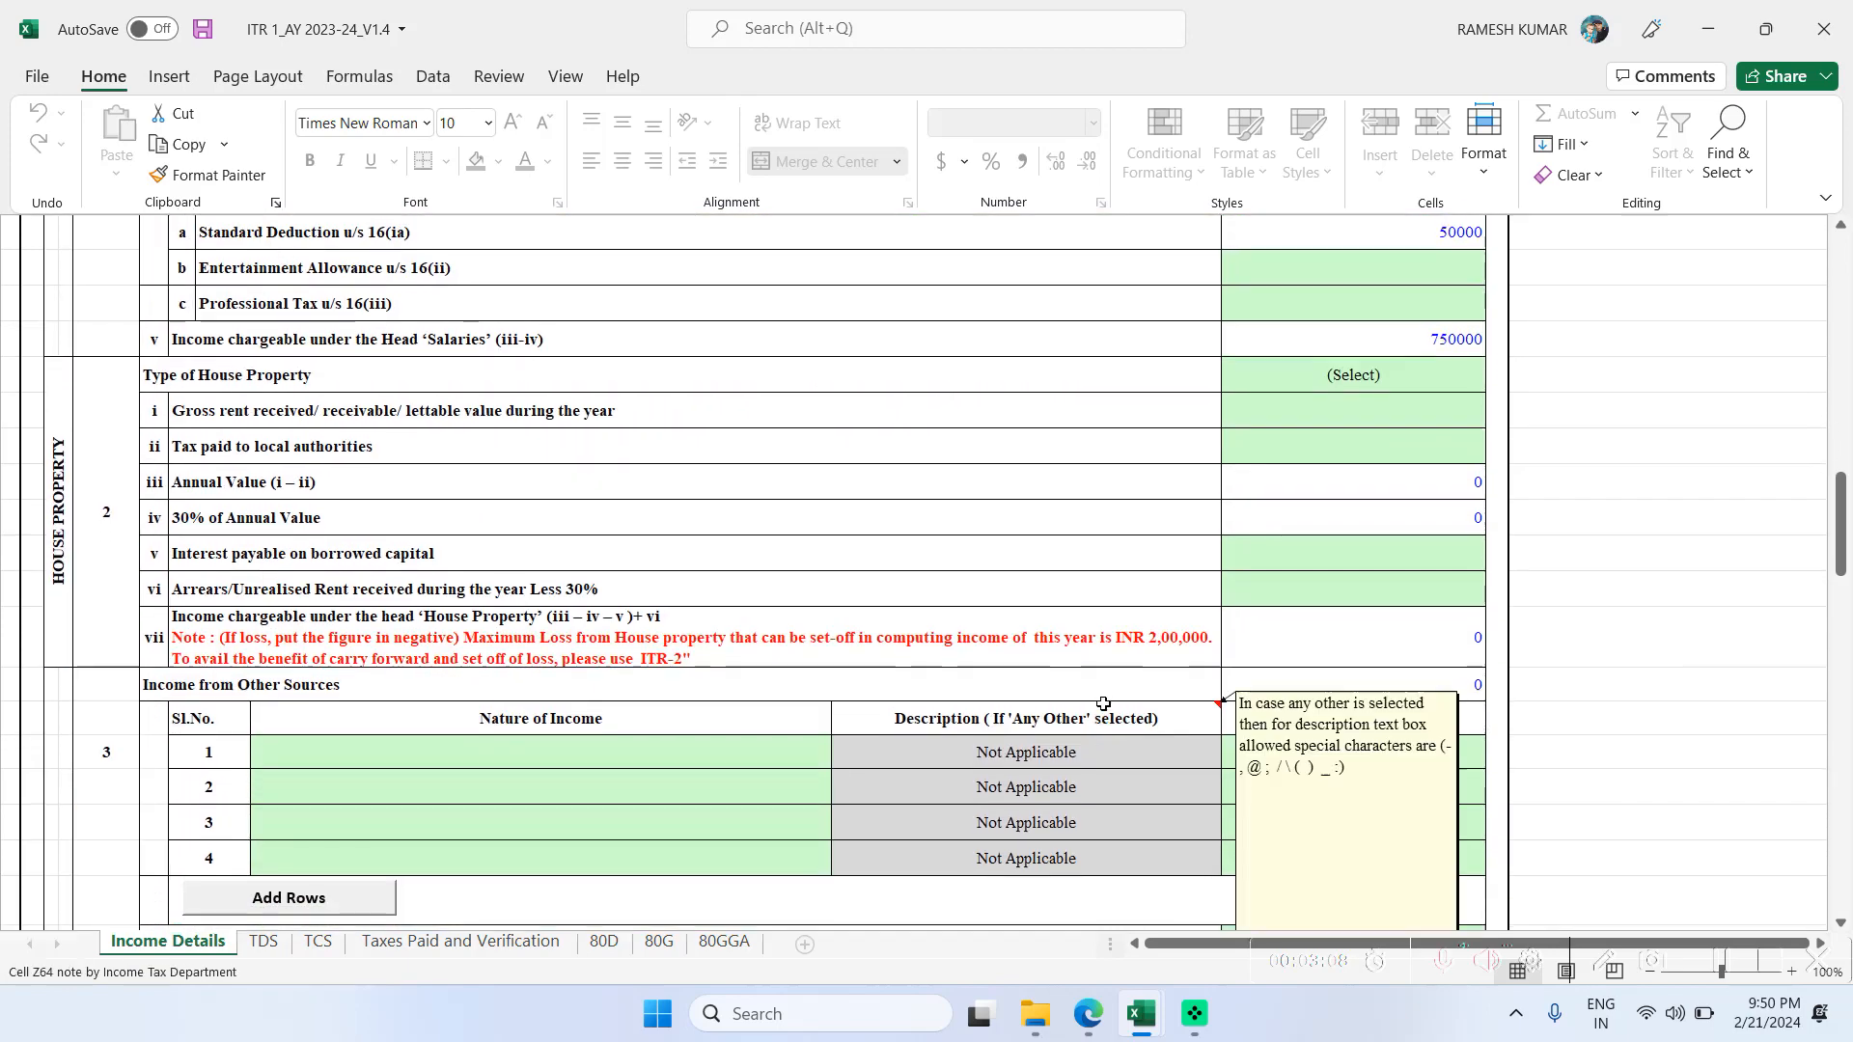
{"action": "scroll", "coordinate": [1105, 708], "scroll_direction": "down", "scroll_amount": 12}
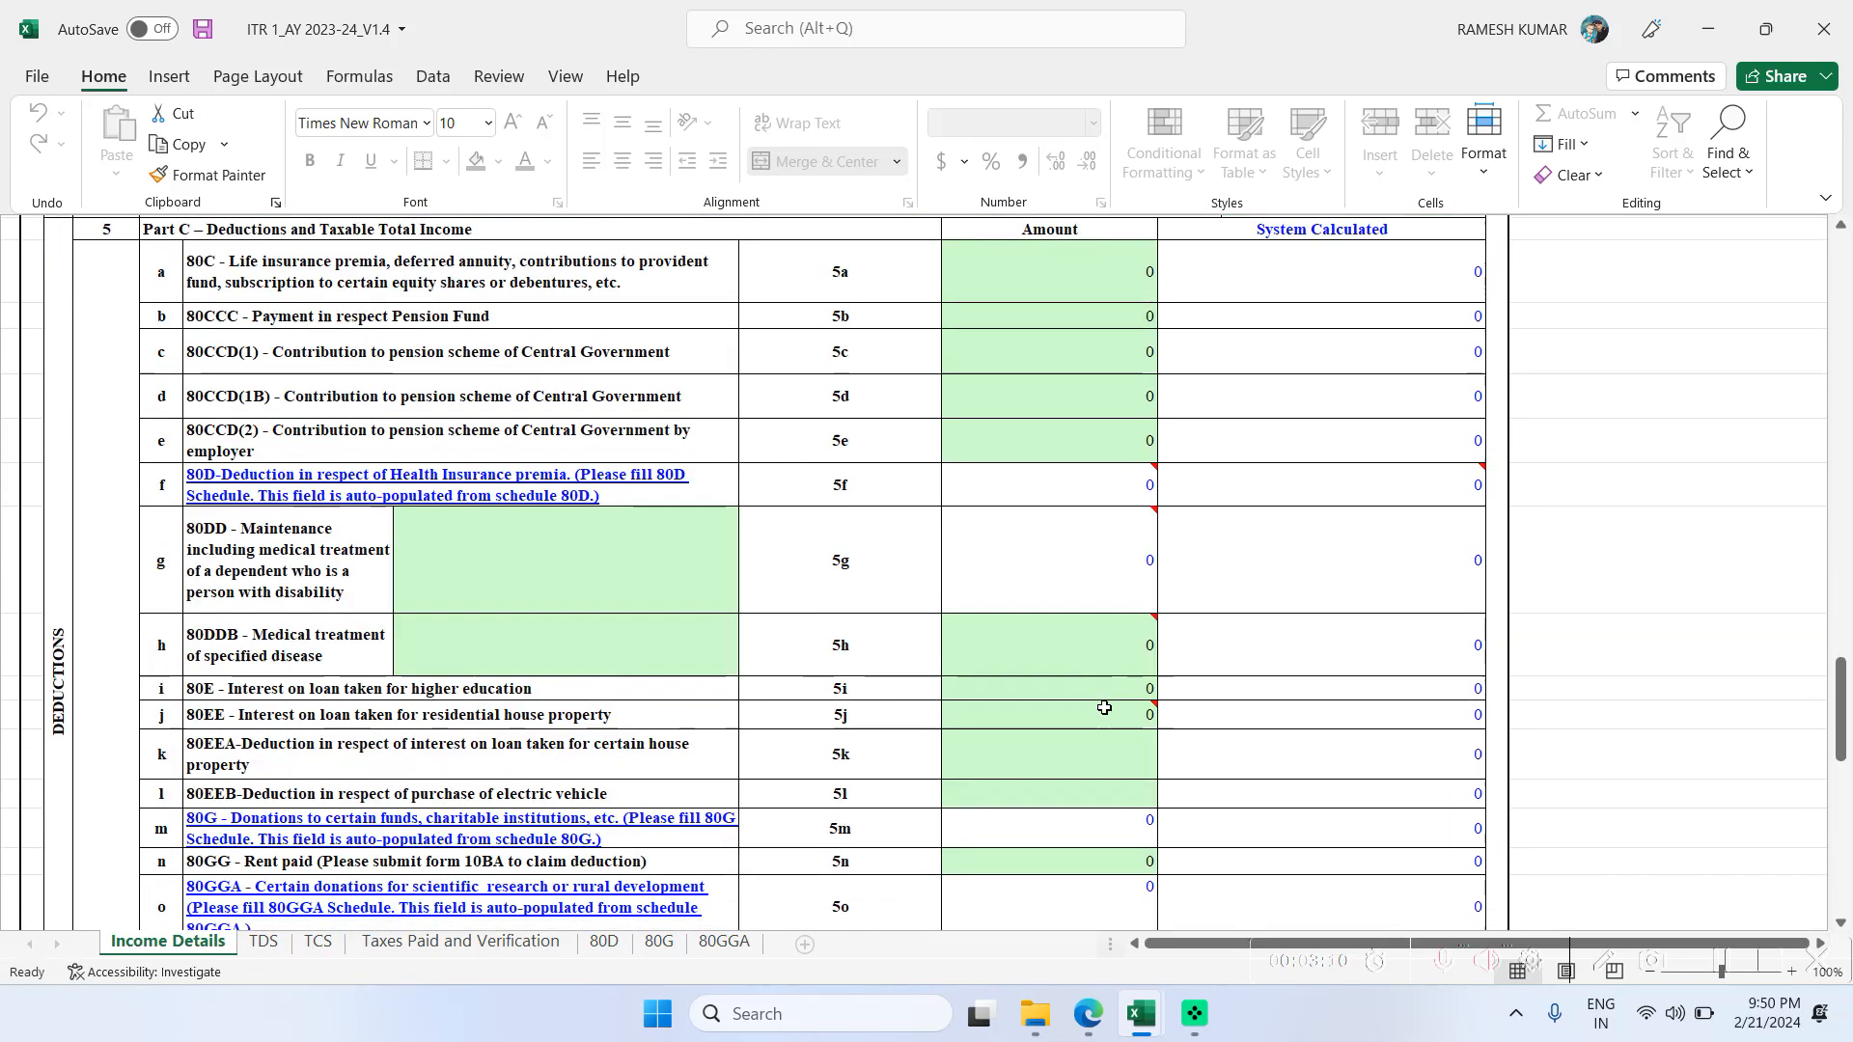
{"action": "scroll", "coordinate": [1265, 703], "scroll_direction": "up", "scroll_amount": 20}
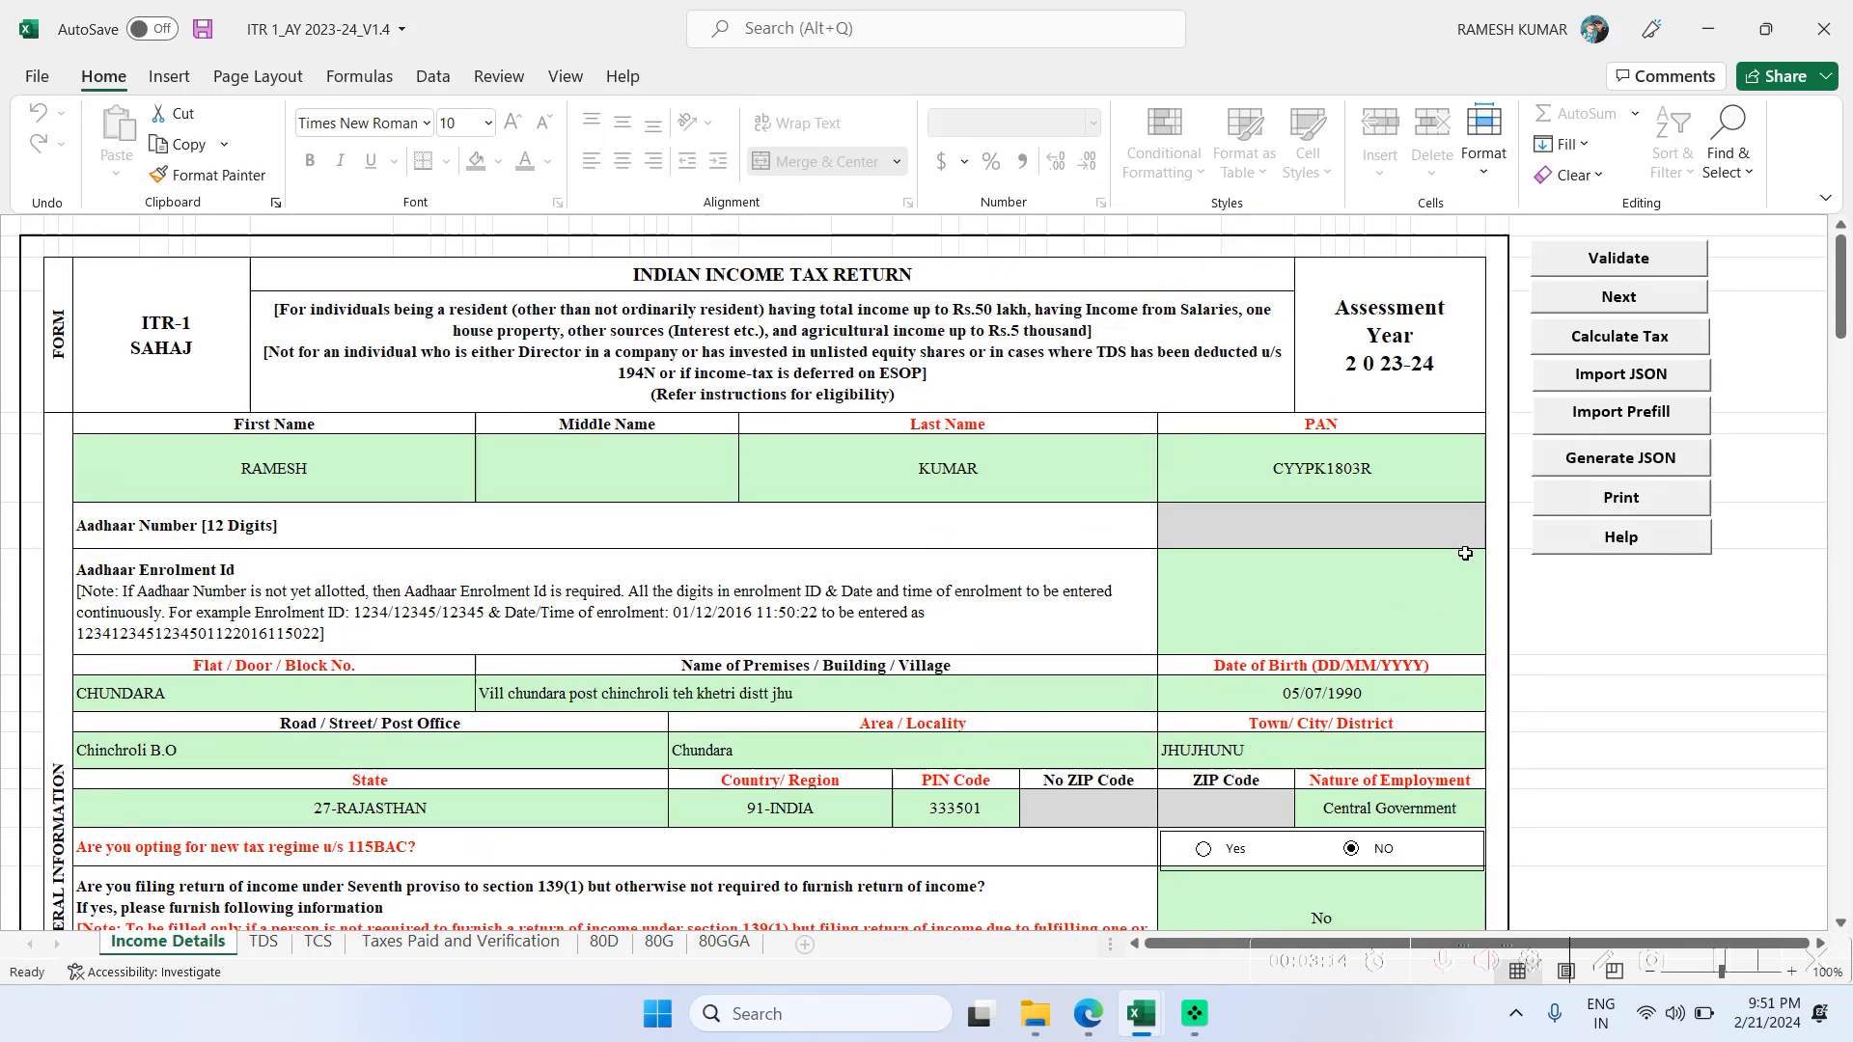
{"action": "left_click", "coordinate": [1608, 344]}
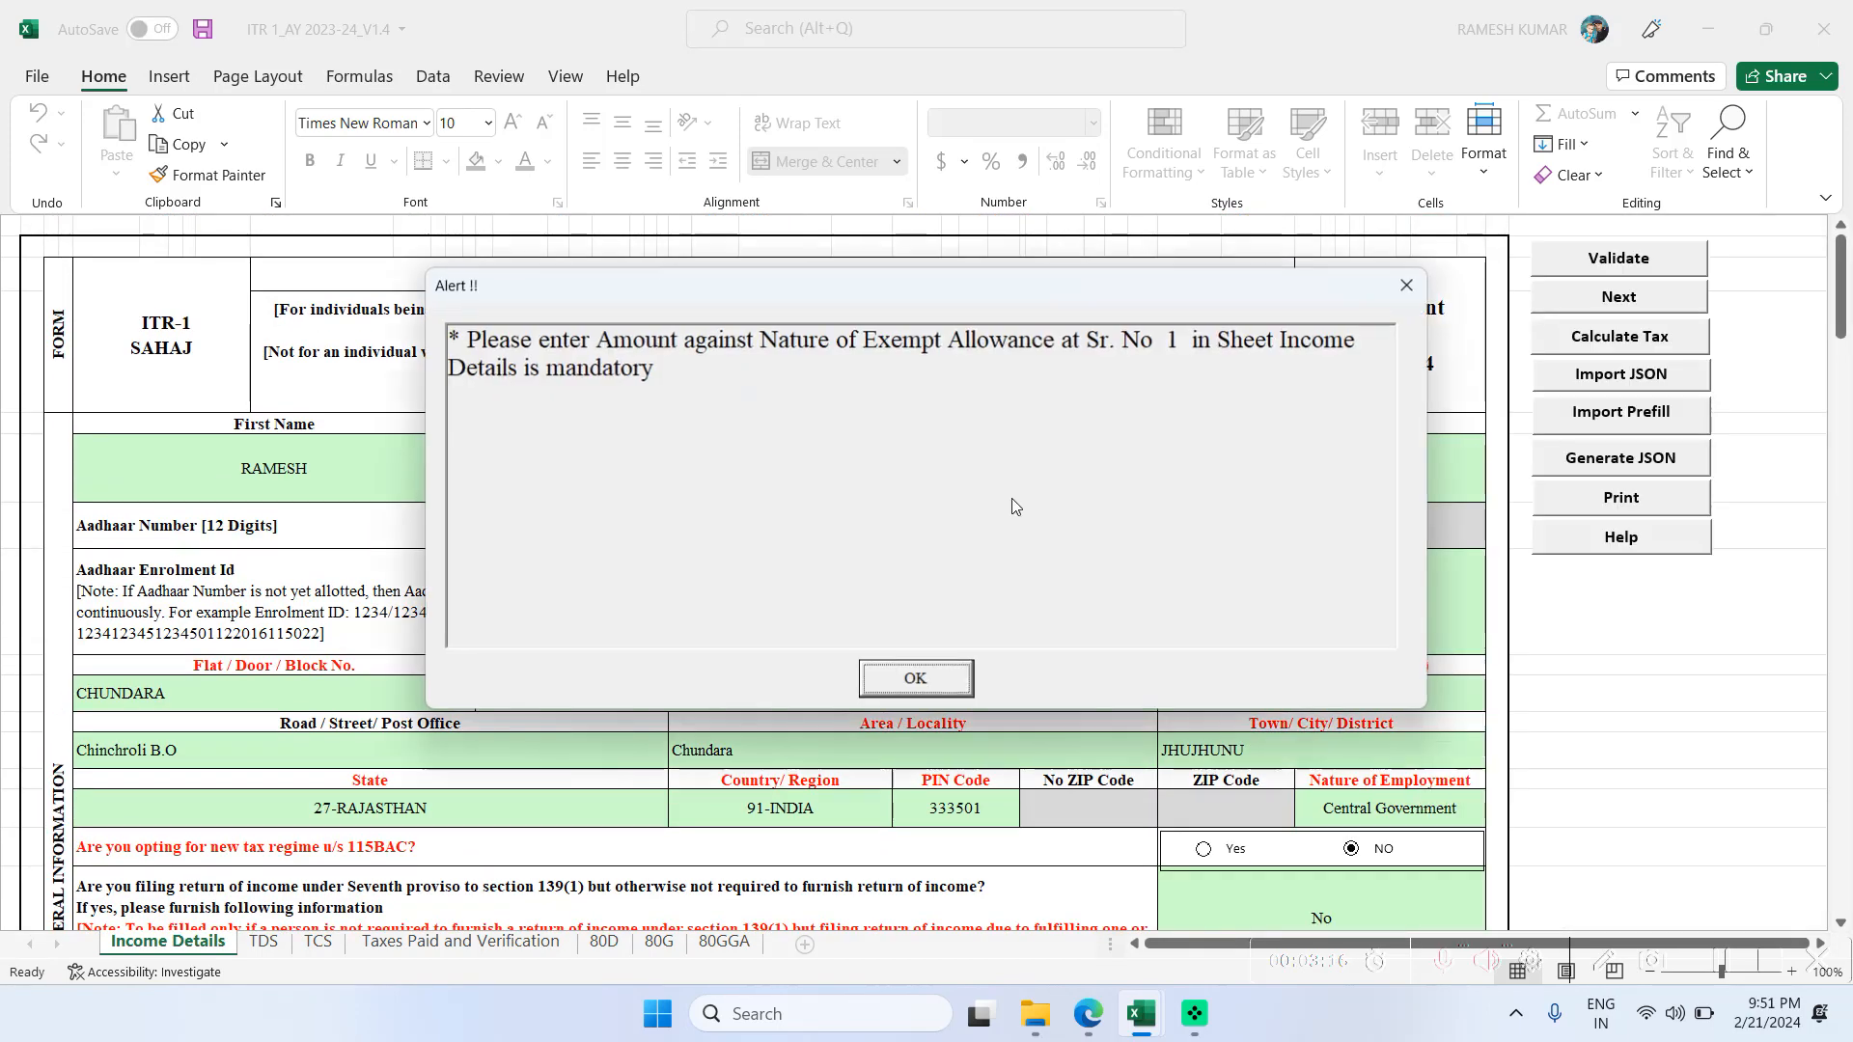
{"action": "left_click", "coordinate": [915, 681]}
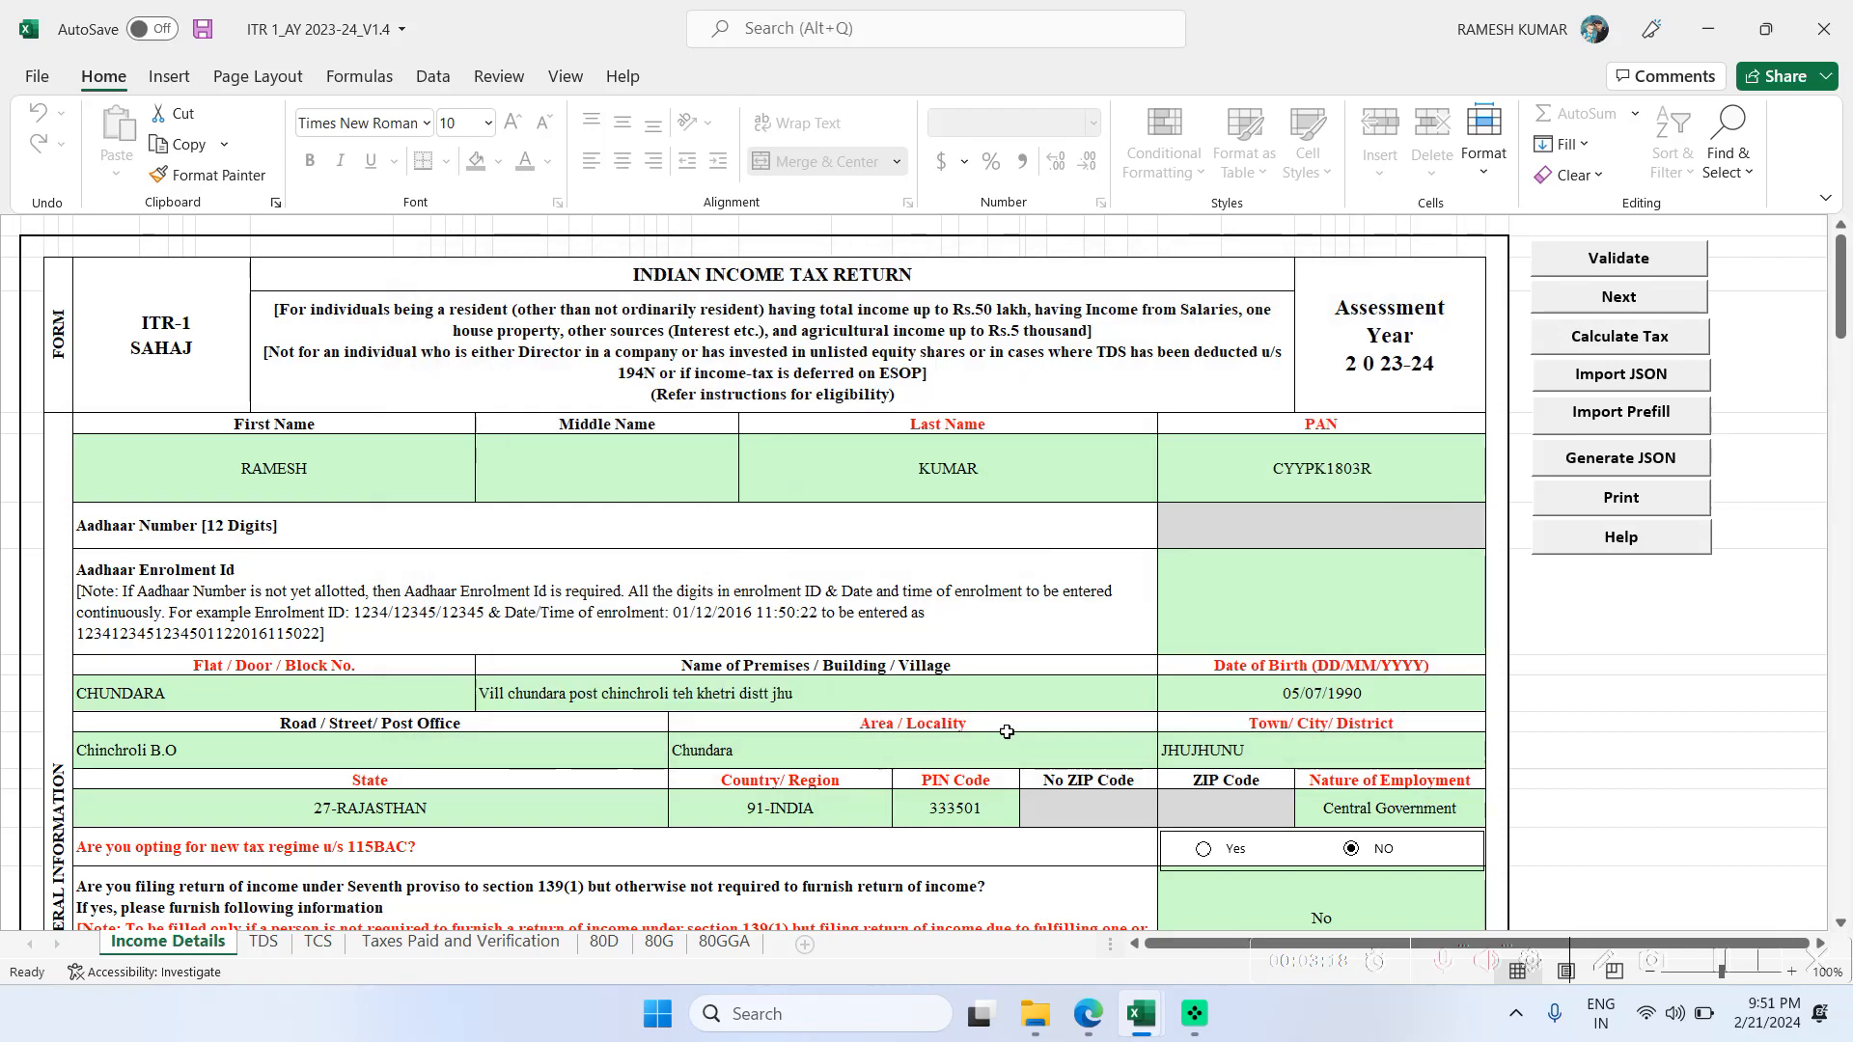
- Set the amounts of all three exempt allowance rows in the salary section to 0
{"action": "scroll", "coordinate": [1255, 645], "scroll_direction": "down", "scroll_amount": 5}
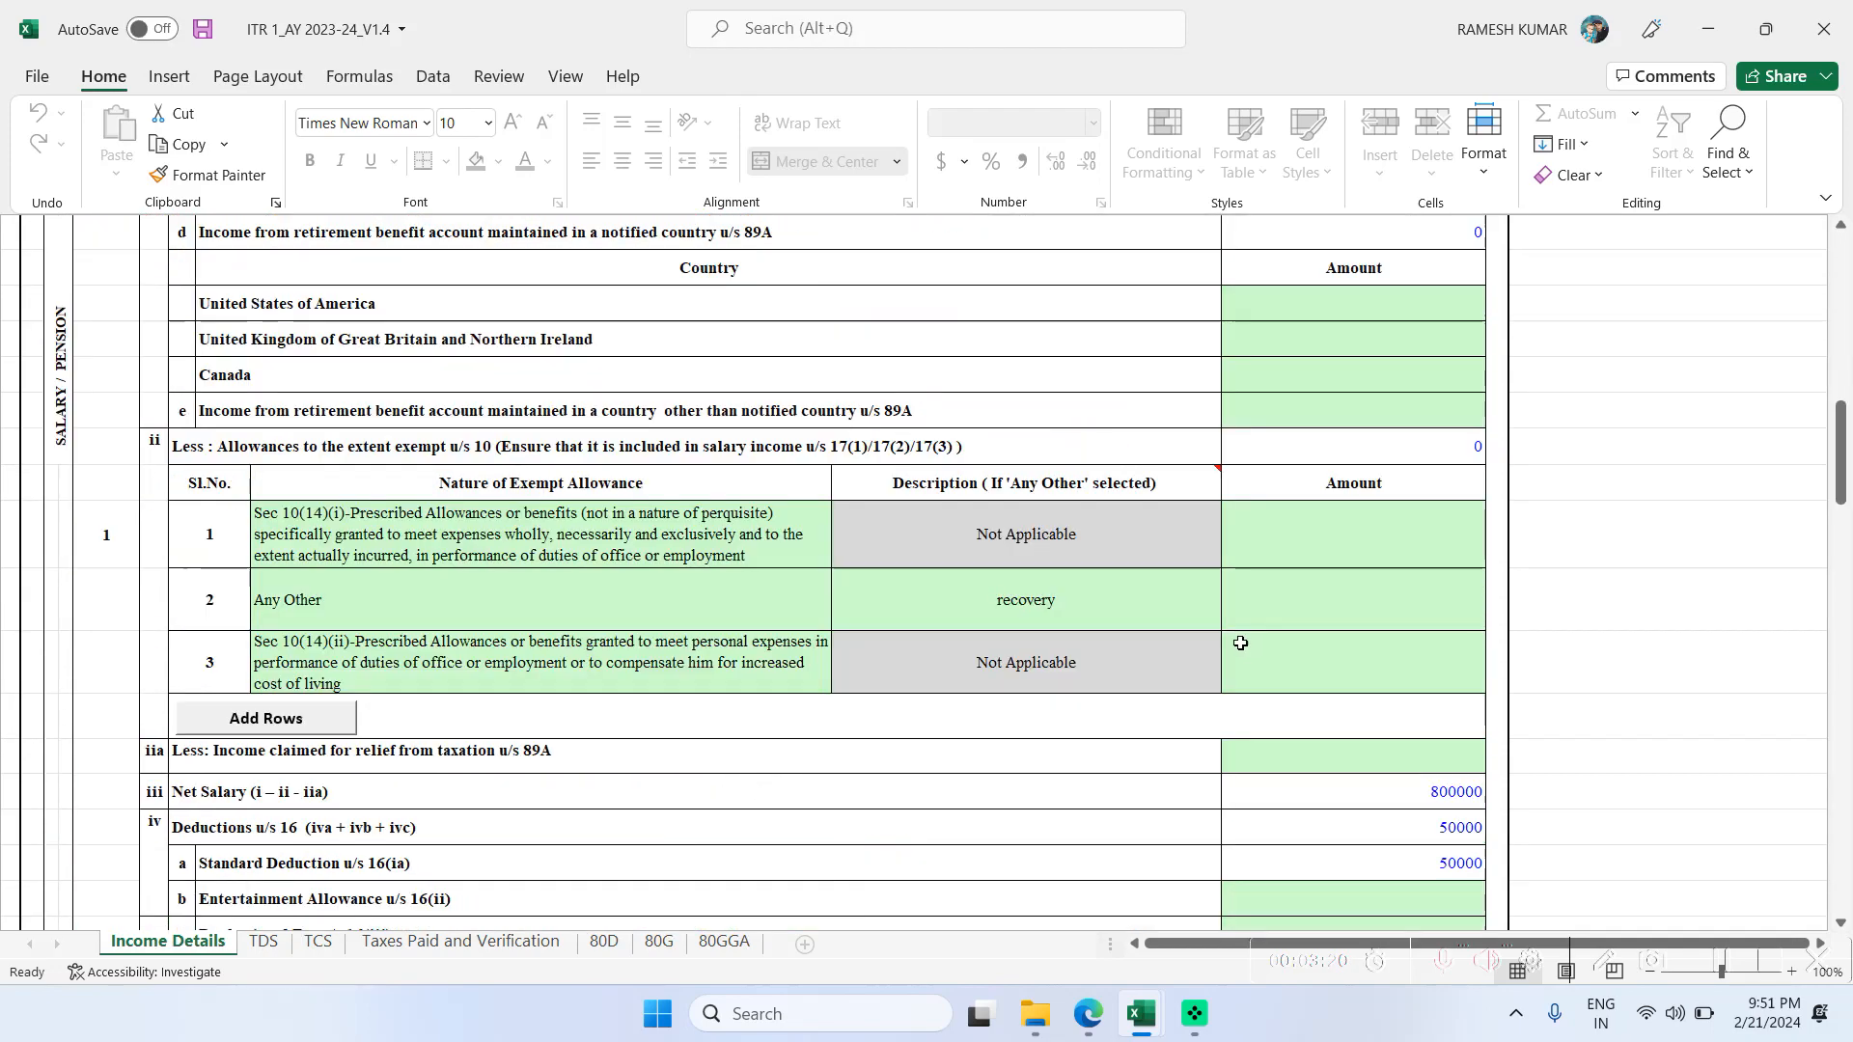
{"action": "left_click", "coordinate": [1362, 418]}
{"action": "type", "text": "0"}
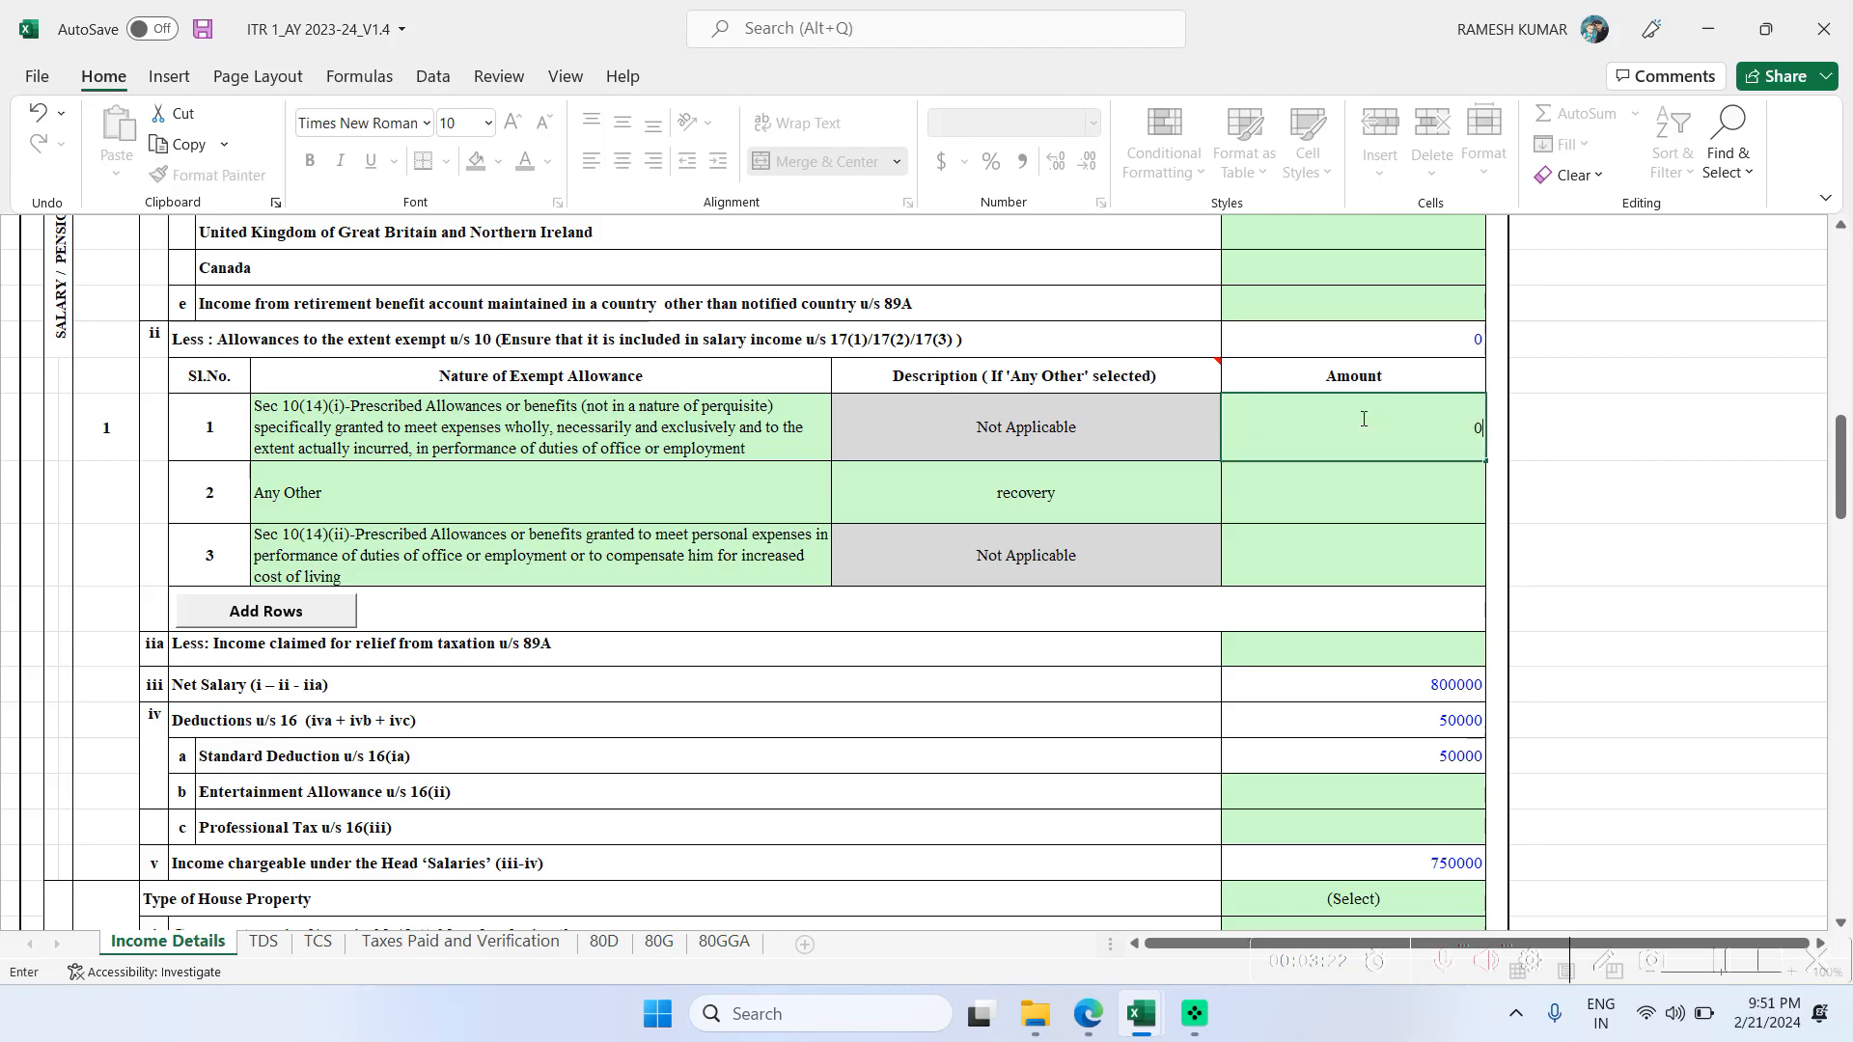
{"action": "key", "text": "Return"}
{"action": "key", "text": "Return"}
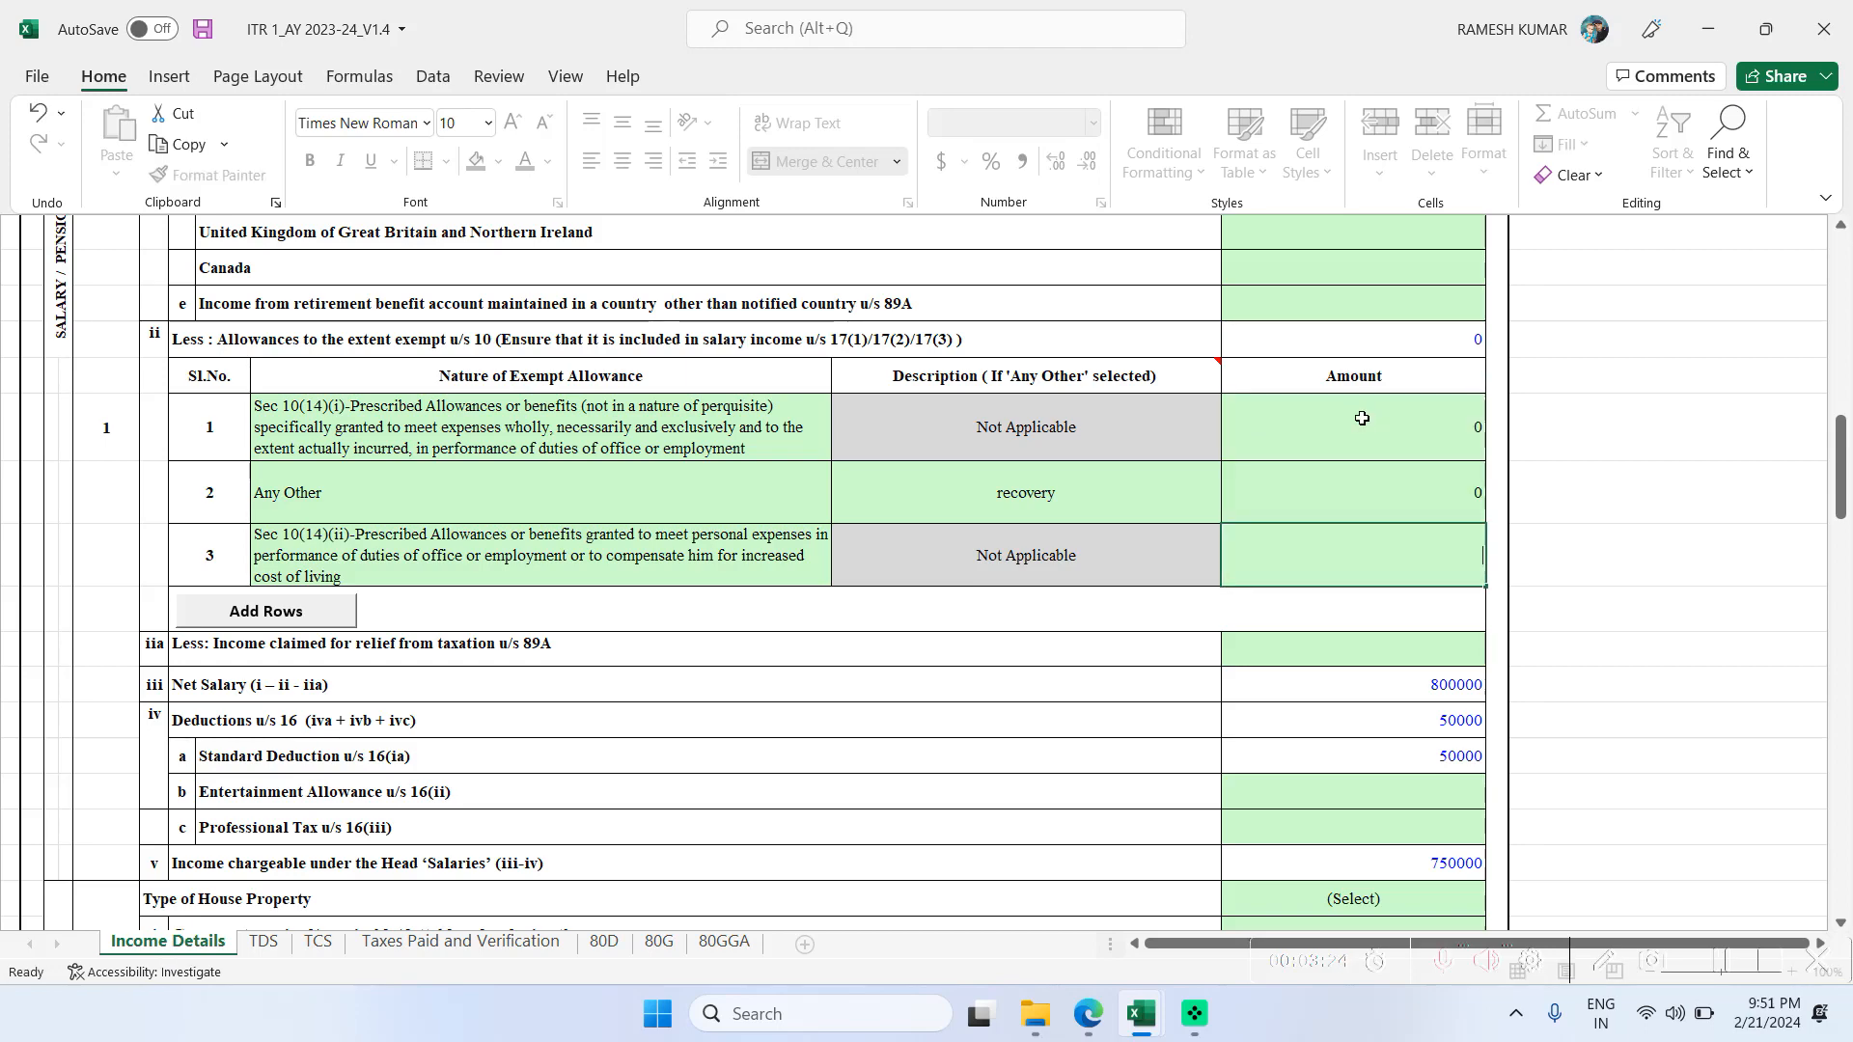
{"action": "type", "text": "0"}
{"action": "key", "text": "Return"}
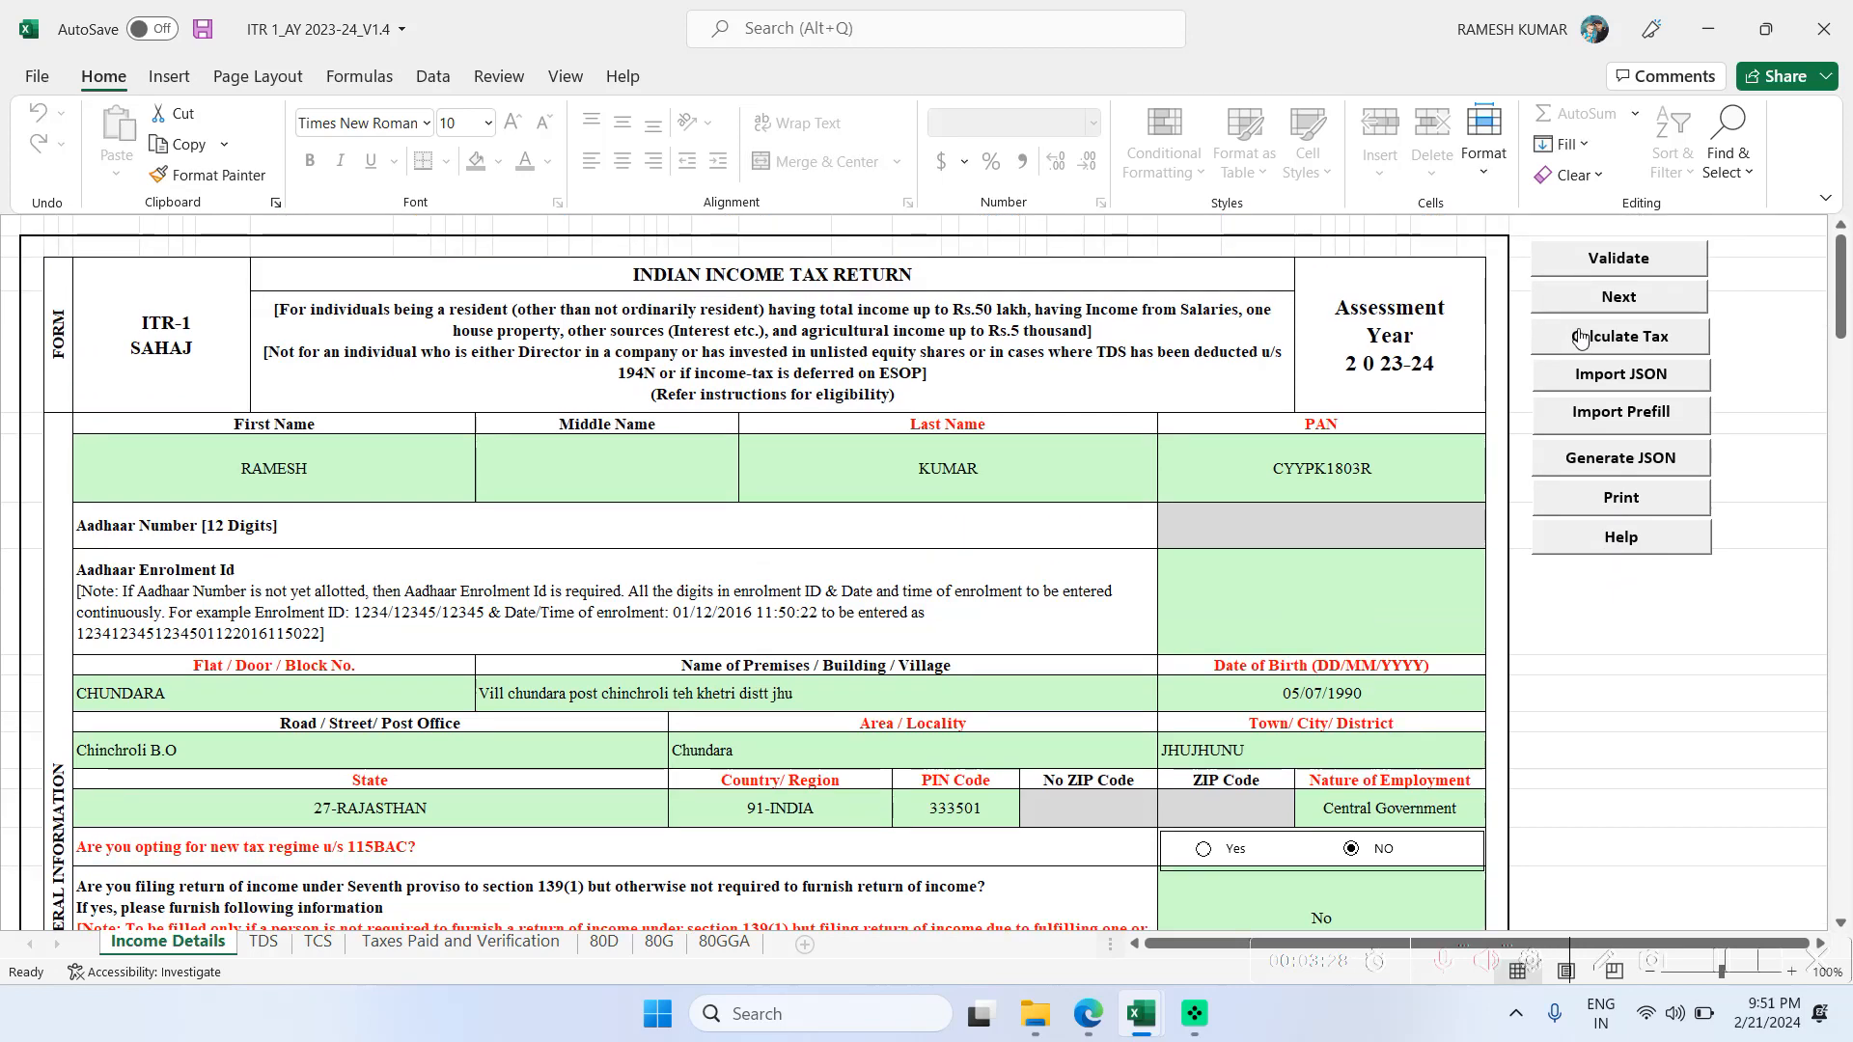
- Calculate the tax and review the tax payable, cess, interest and fee lines at the end of Income Details
{"action": "left_click", "coordinate": [1580, 336]}
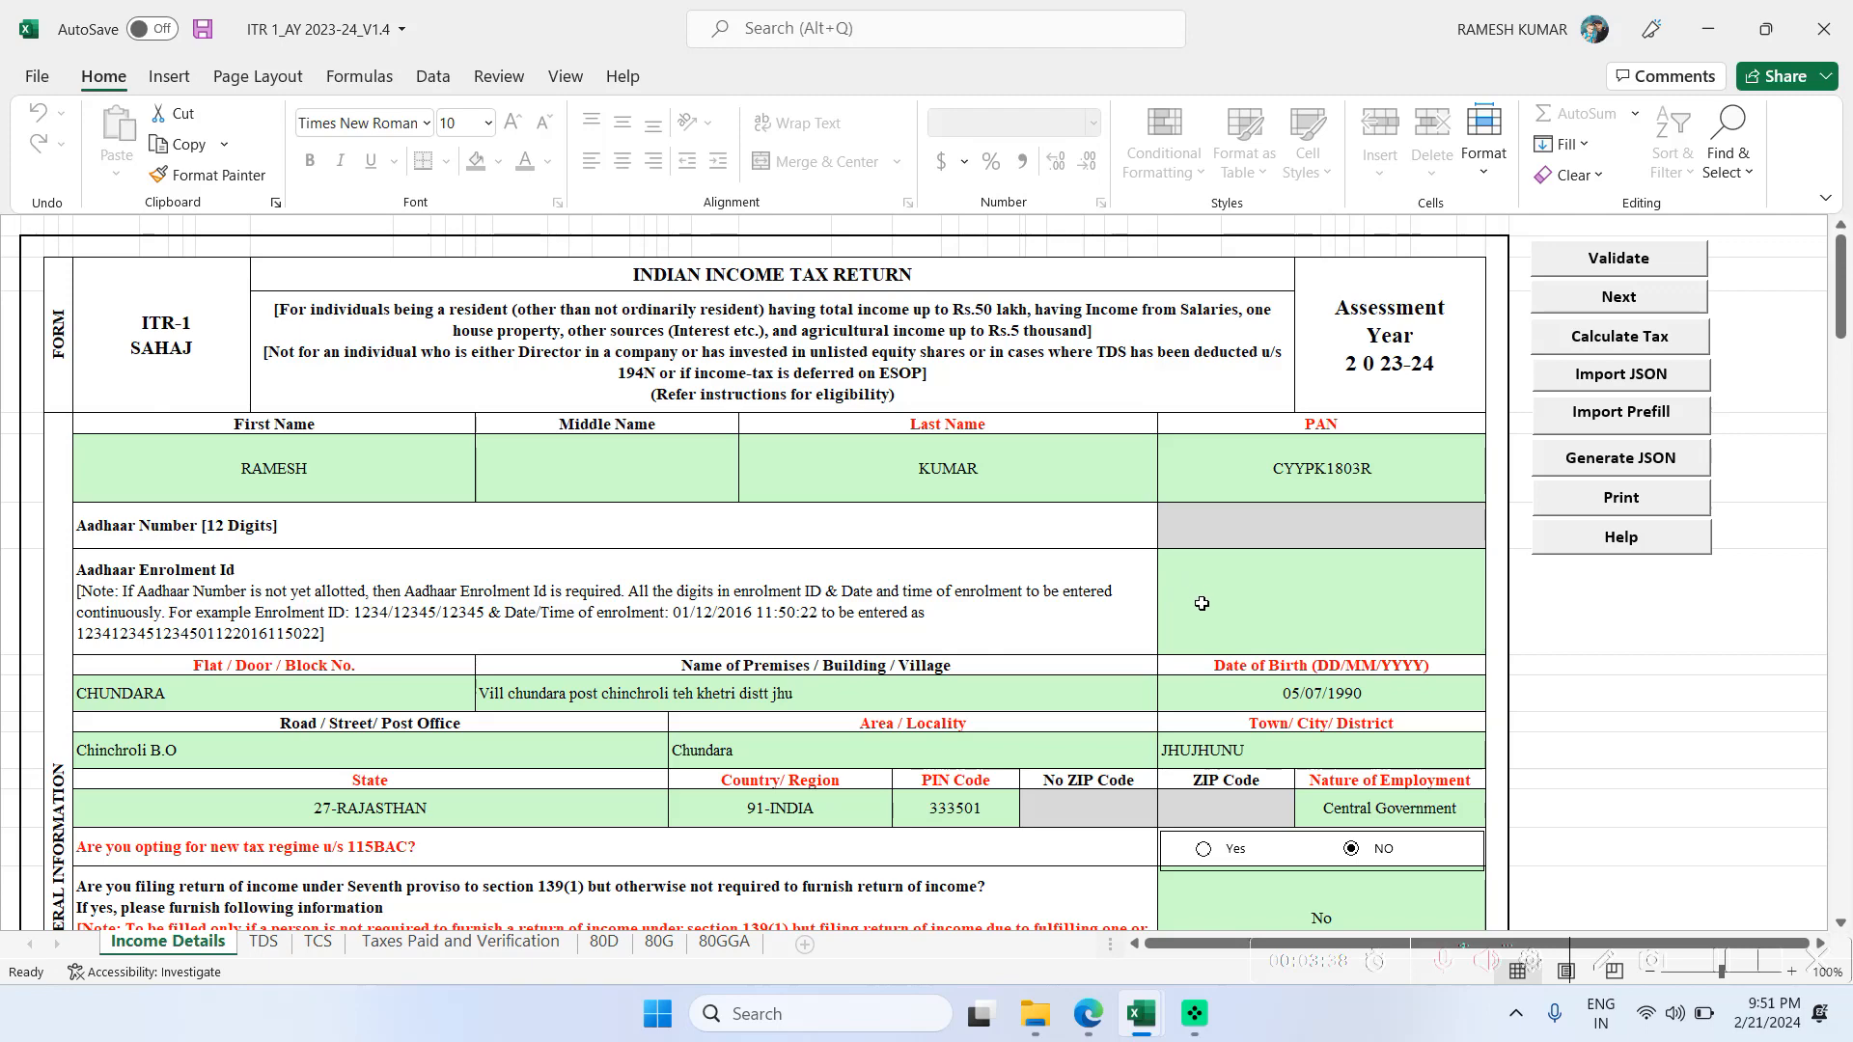
{"action": "scroll", "coordinate": [1195, 591], "scroll_direction": "down", "scroll_amount": 15}
{"action": "scroll", "coordinate": [1203, 604], "scroll_direction": "down", "scroll_amount": 15}
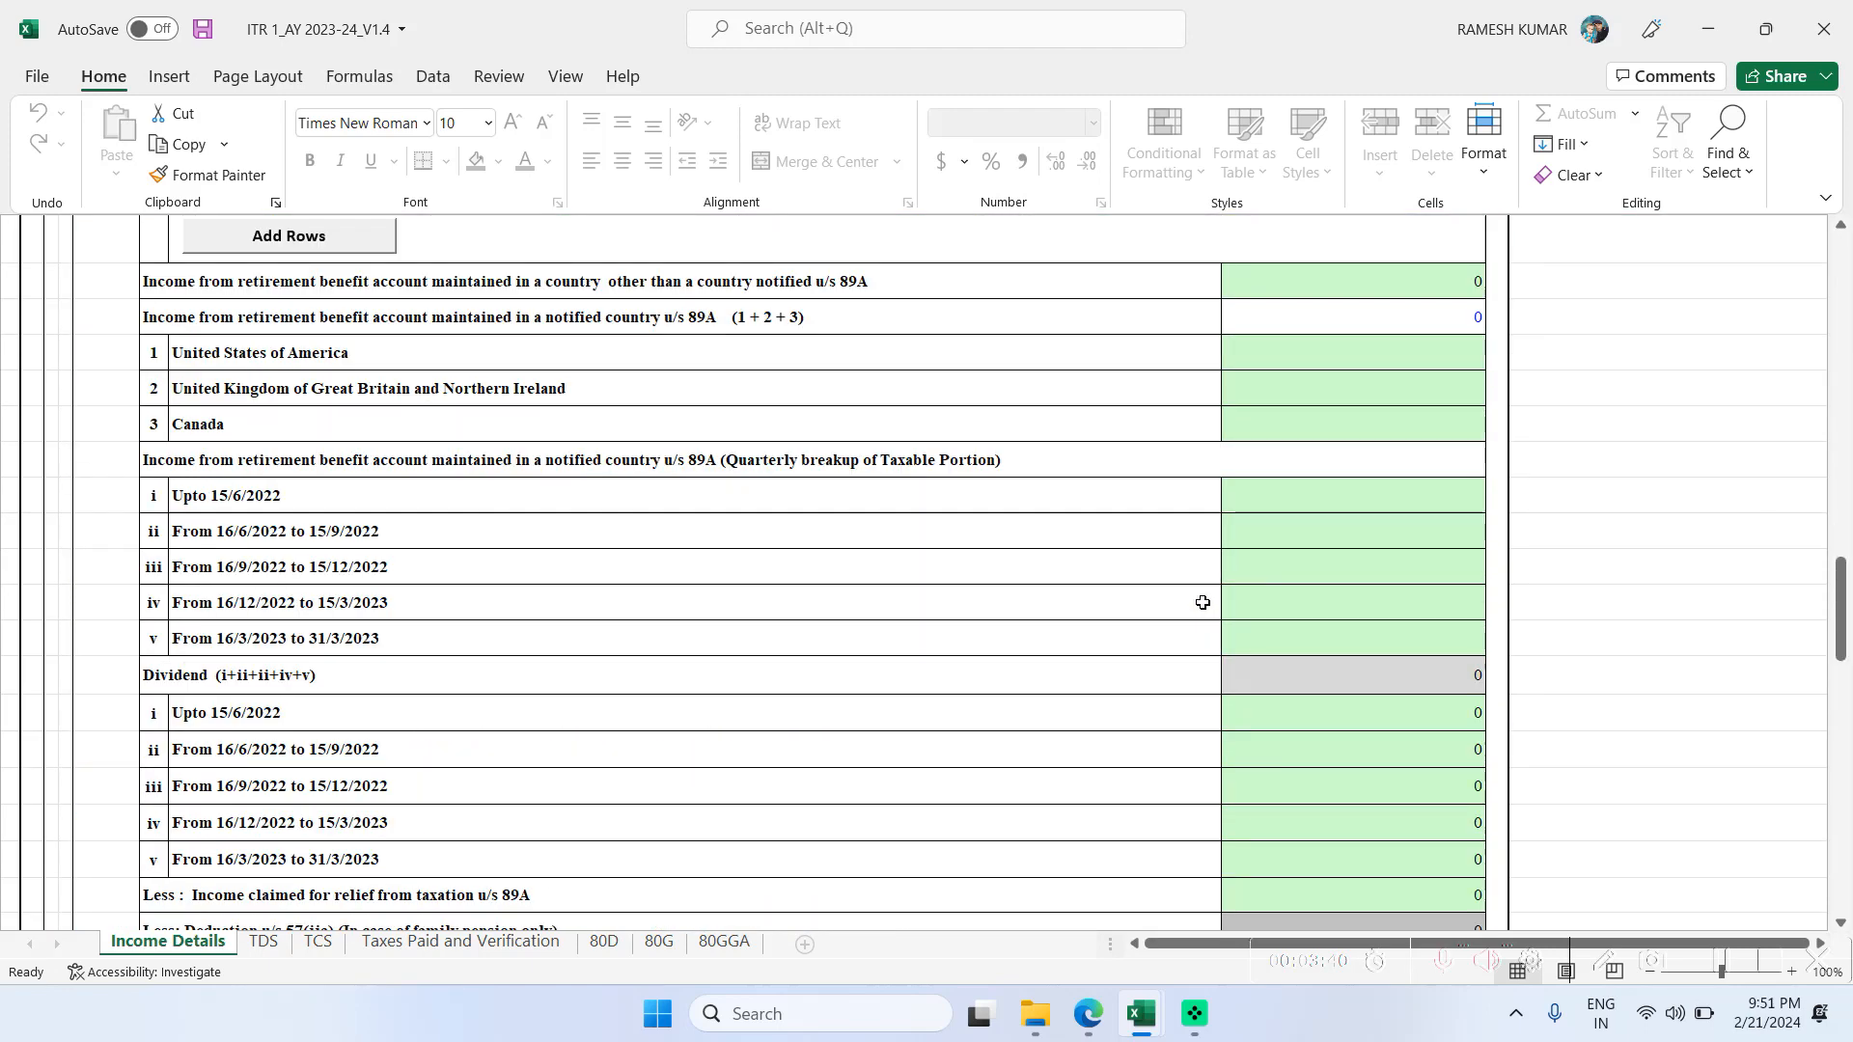
{"action": "scroll", "coordinate": [1203, 606], "scroll_direction": "down", "scroll_amount": 8}
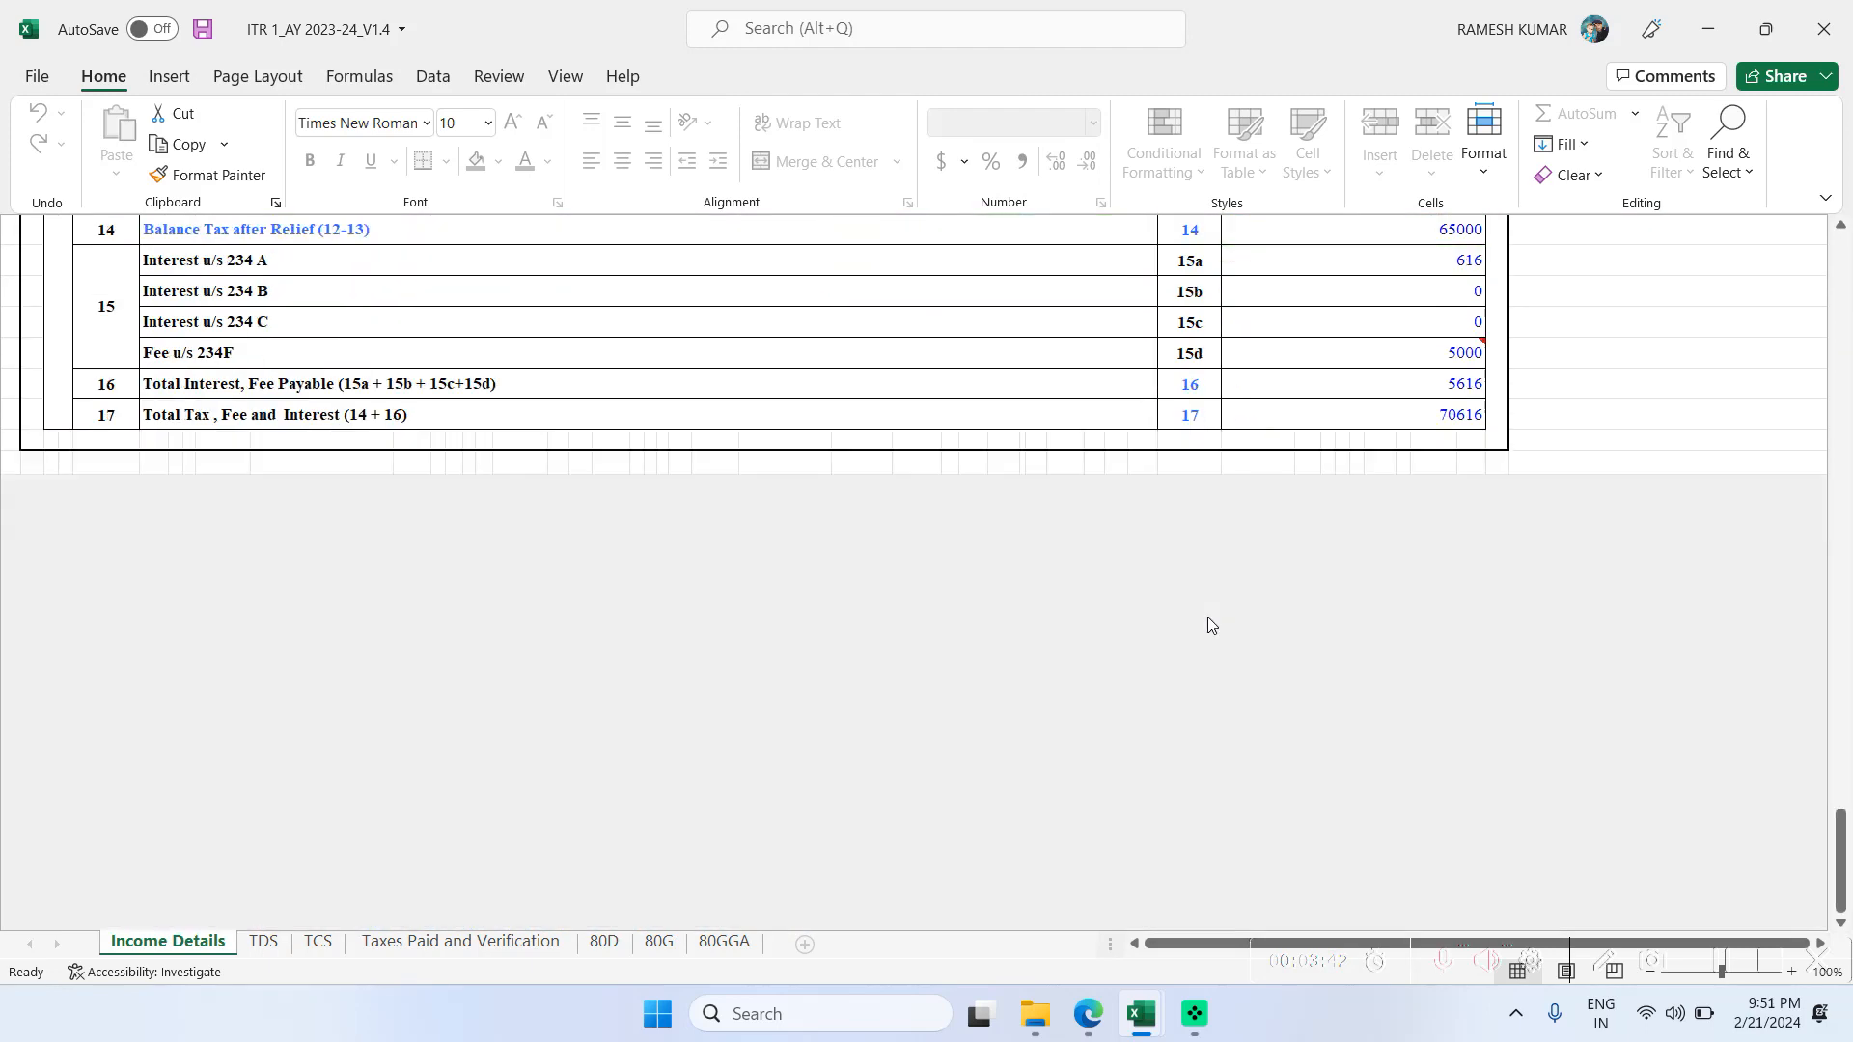
{"action": "scroll", "coordinate": [1208, 615], "scroll_direction": "up", "scroll_amount": 4}
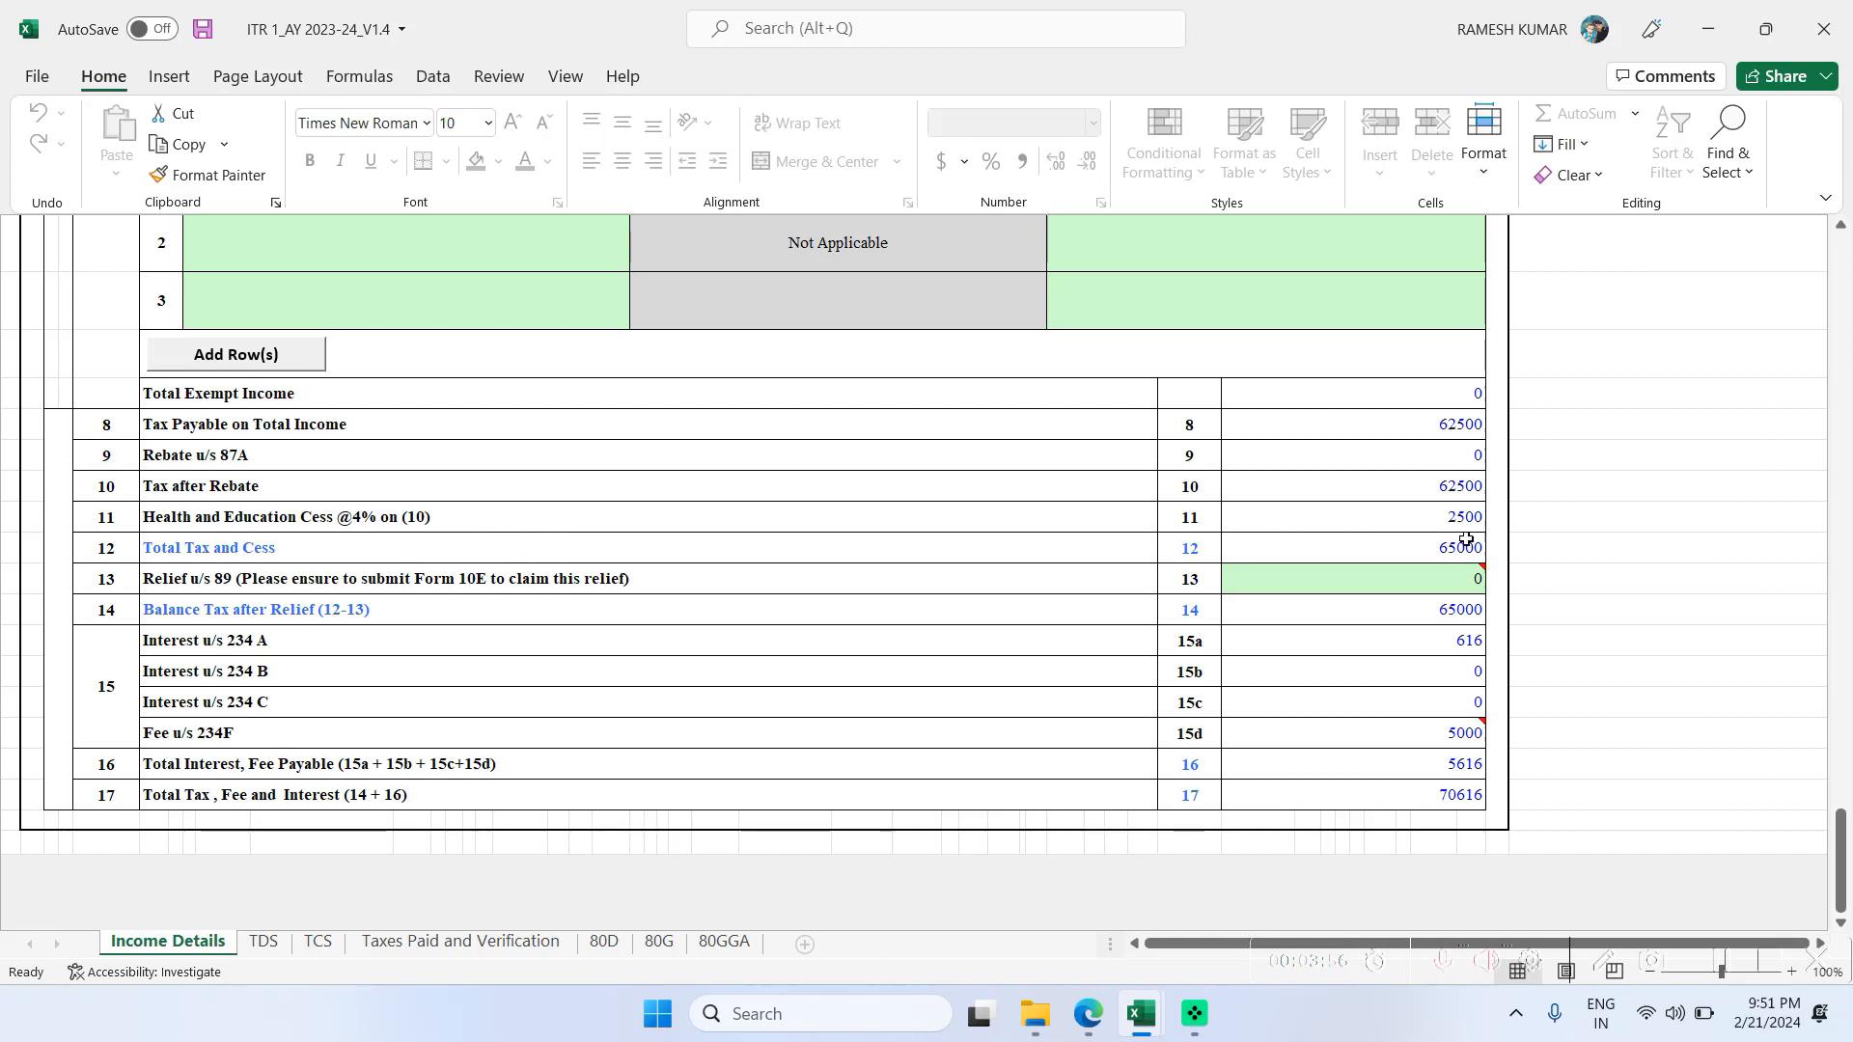
{"action": "mouse_move", "coordinate": [1463, 563]}
- Glance at the itr excel allowance table and go back to the exempt allowance rows in the ITR 1 salary section
{"action": "mouse_move", "coordinate": [1141, 1013]}
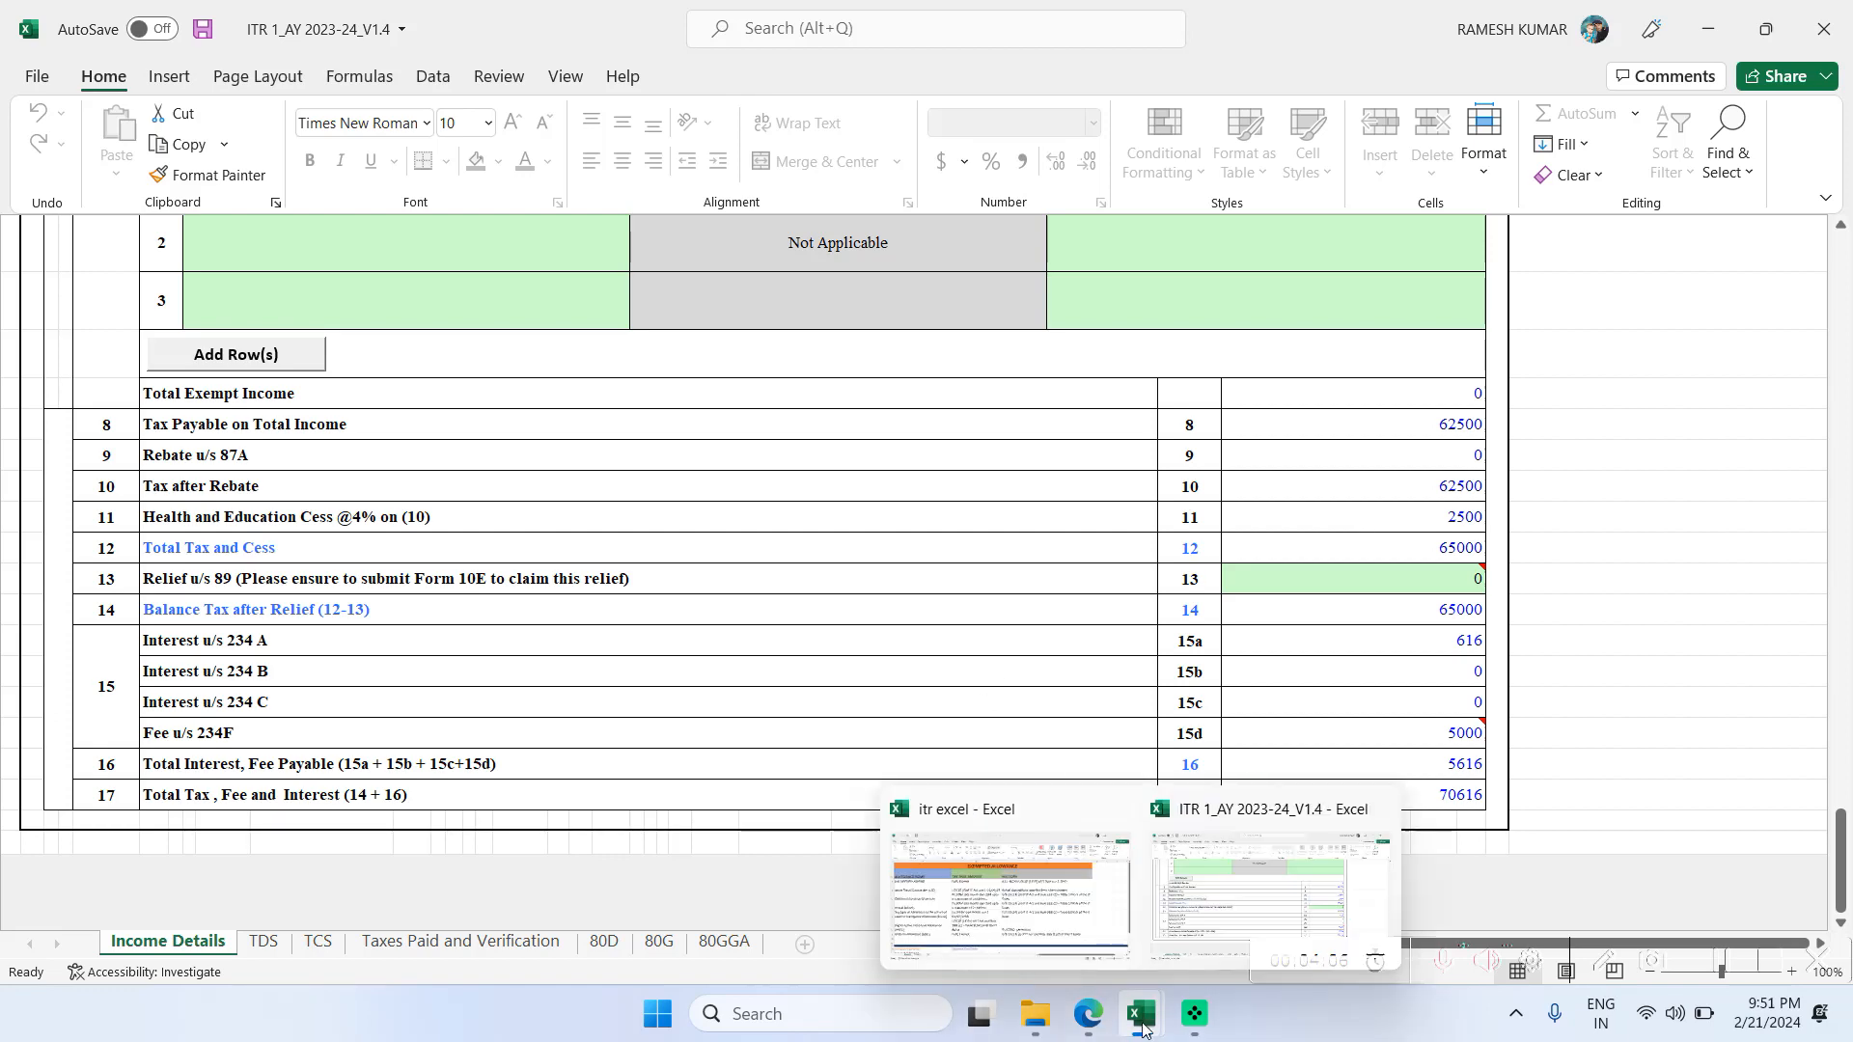
{"action": "left_click", "coordinate": [1047, 953]}
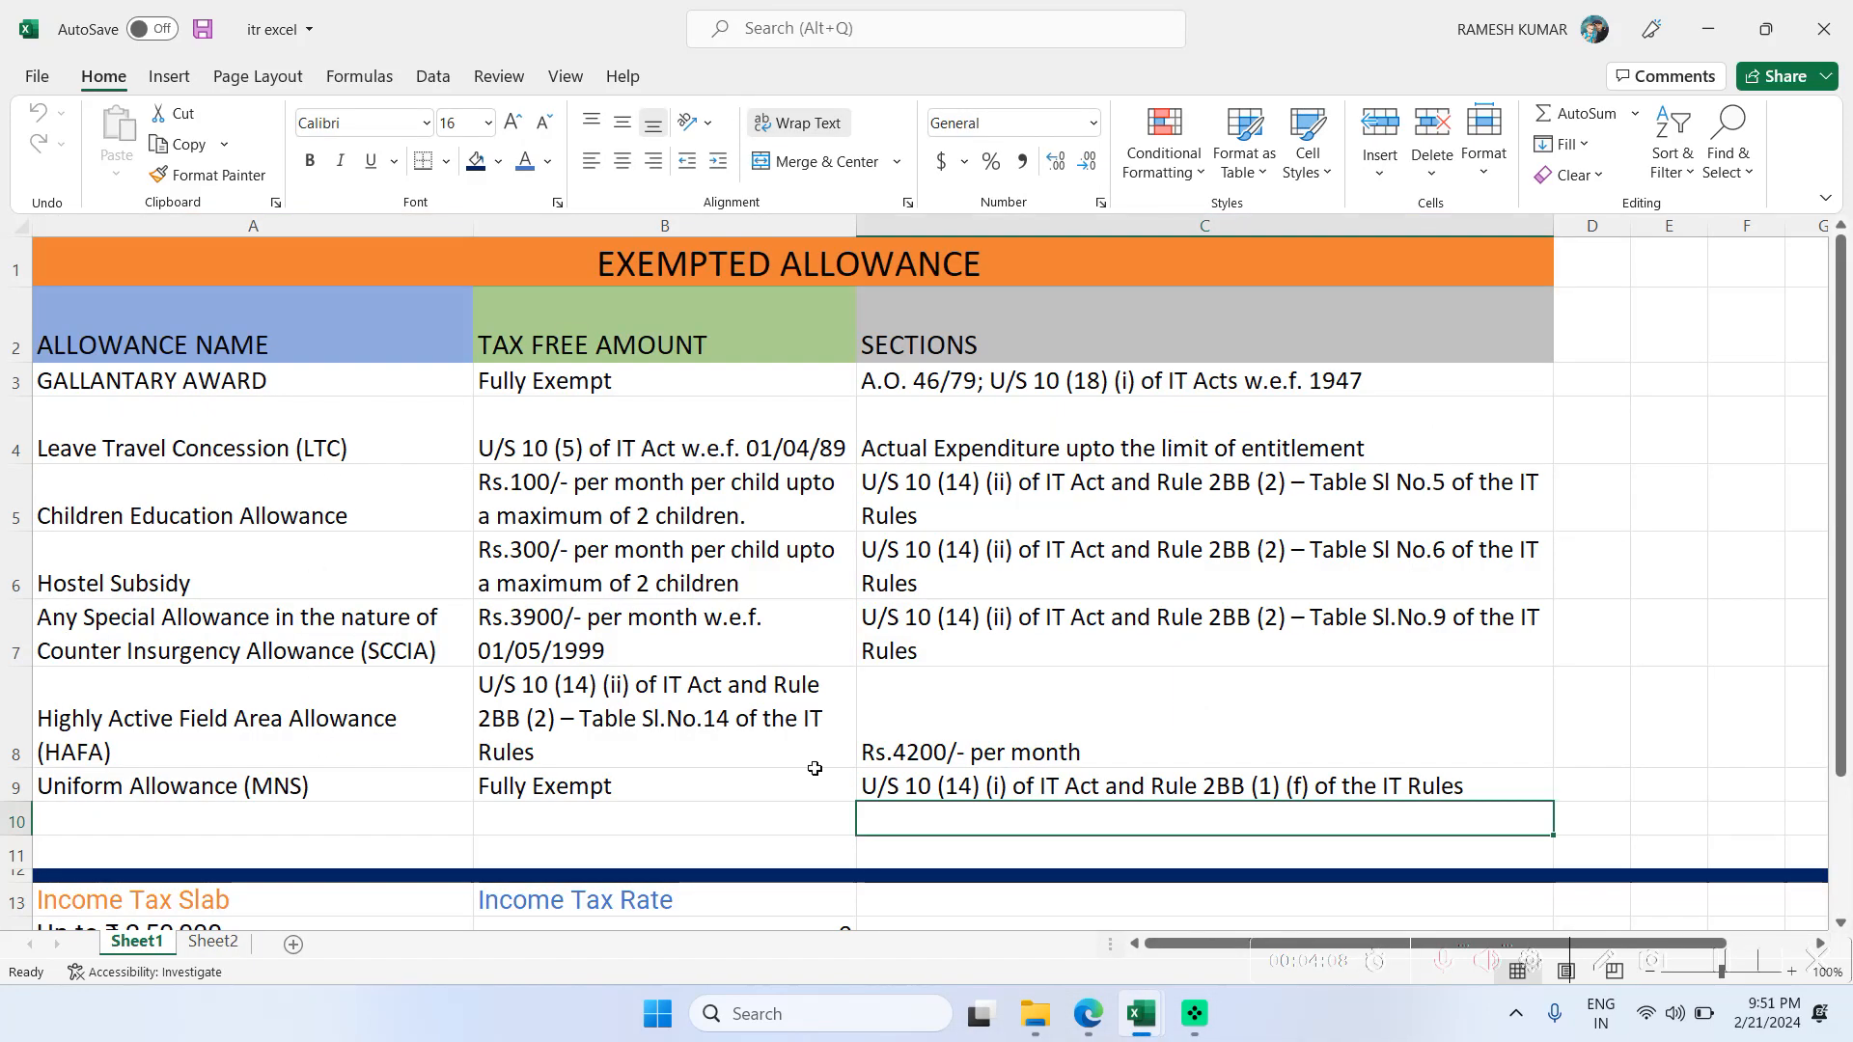
{"action": "mouse_move", "coordinate": [1158, 1012]}
{"action": "left_click", "coordinate": [1231, 923]}
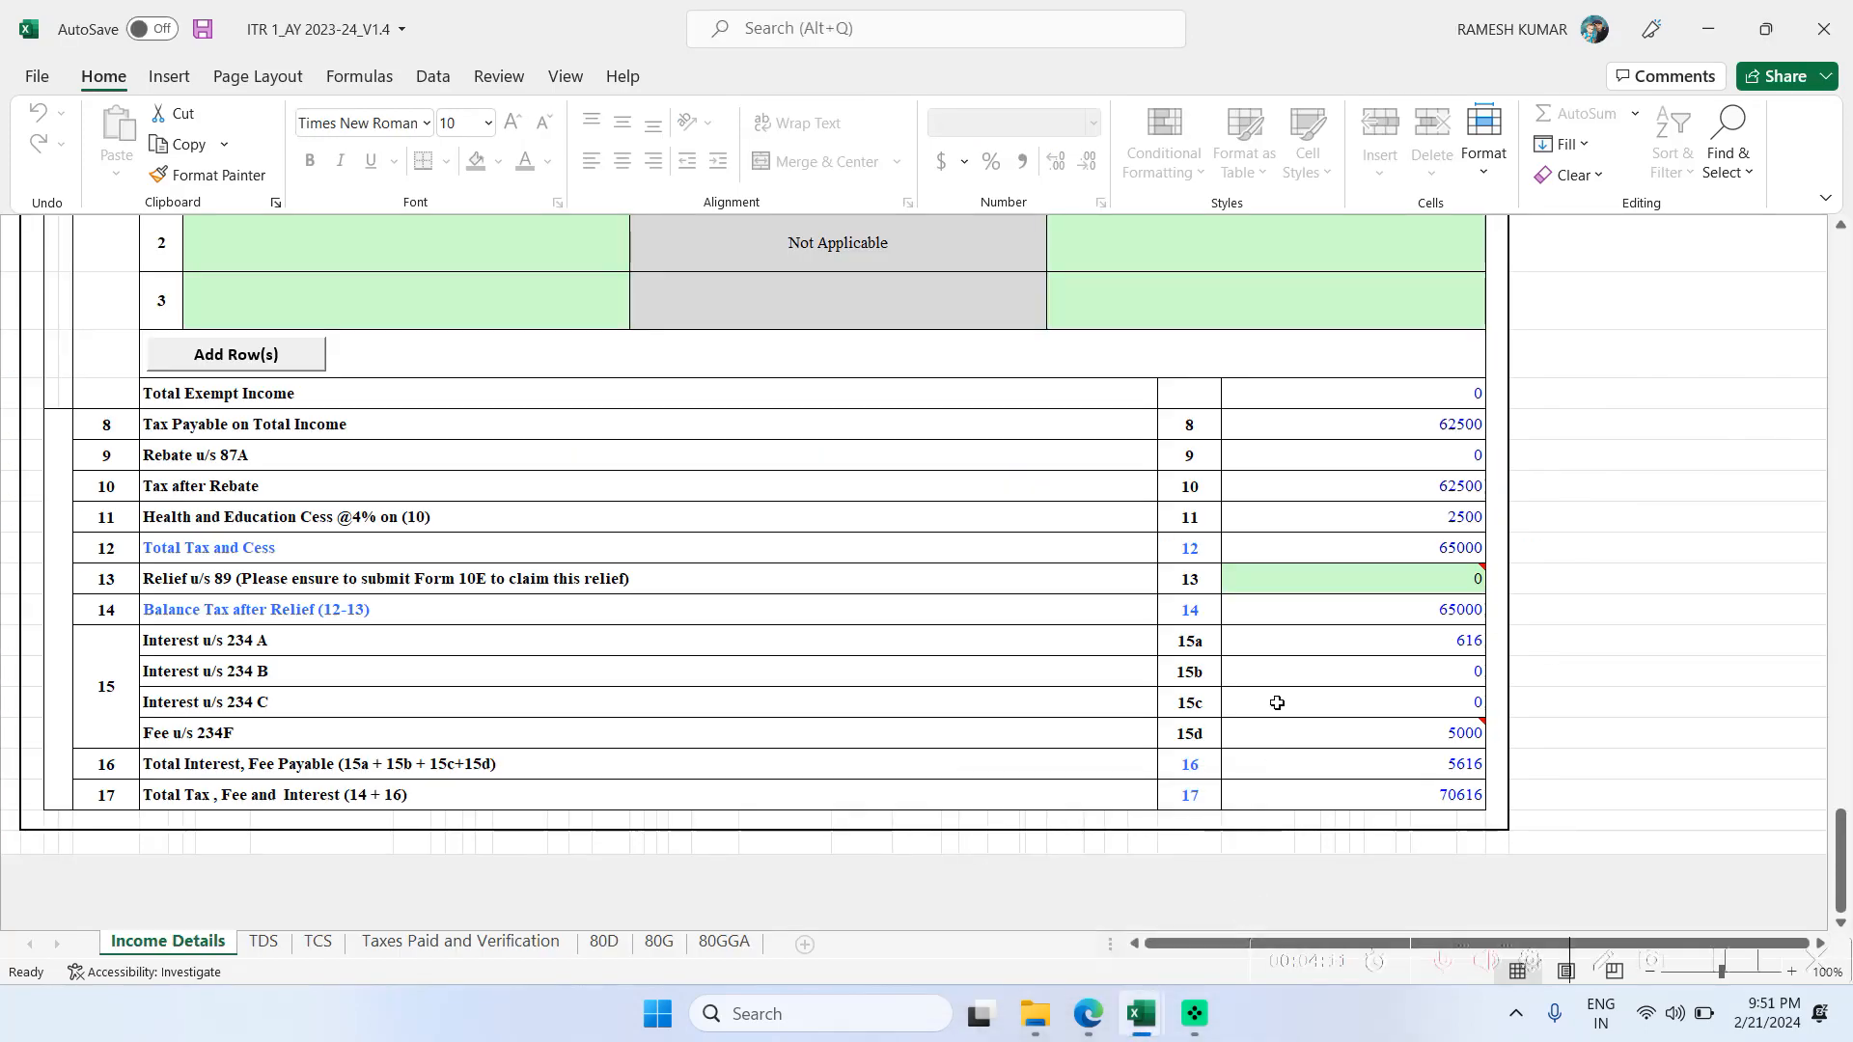
{"action": "scroll", "coordinate": [1204, 662], "scroll_direction": "up", "scroll_amount": 10}
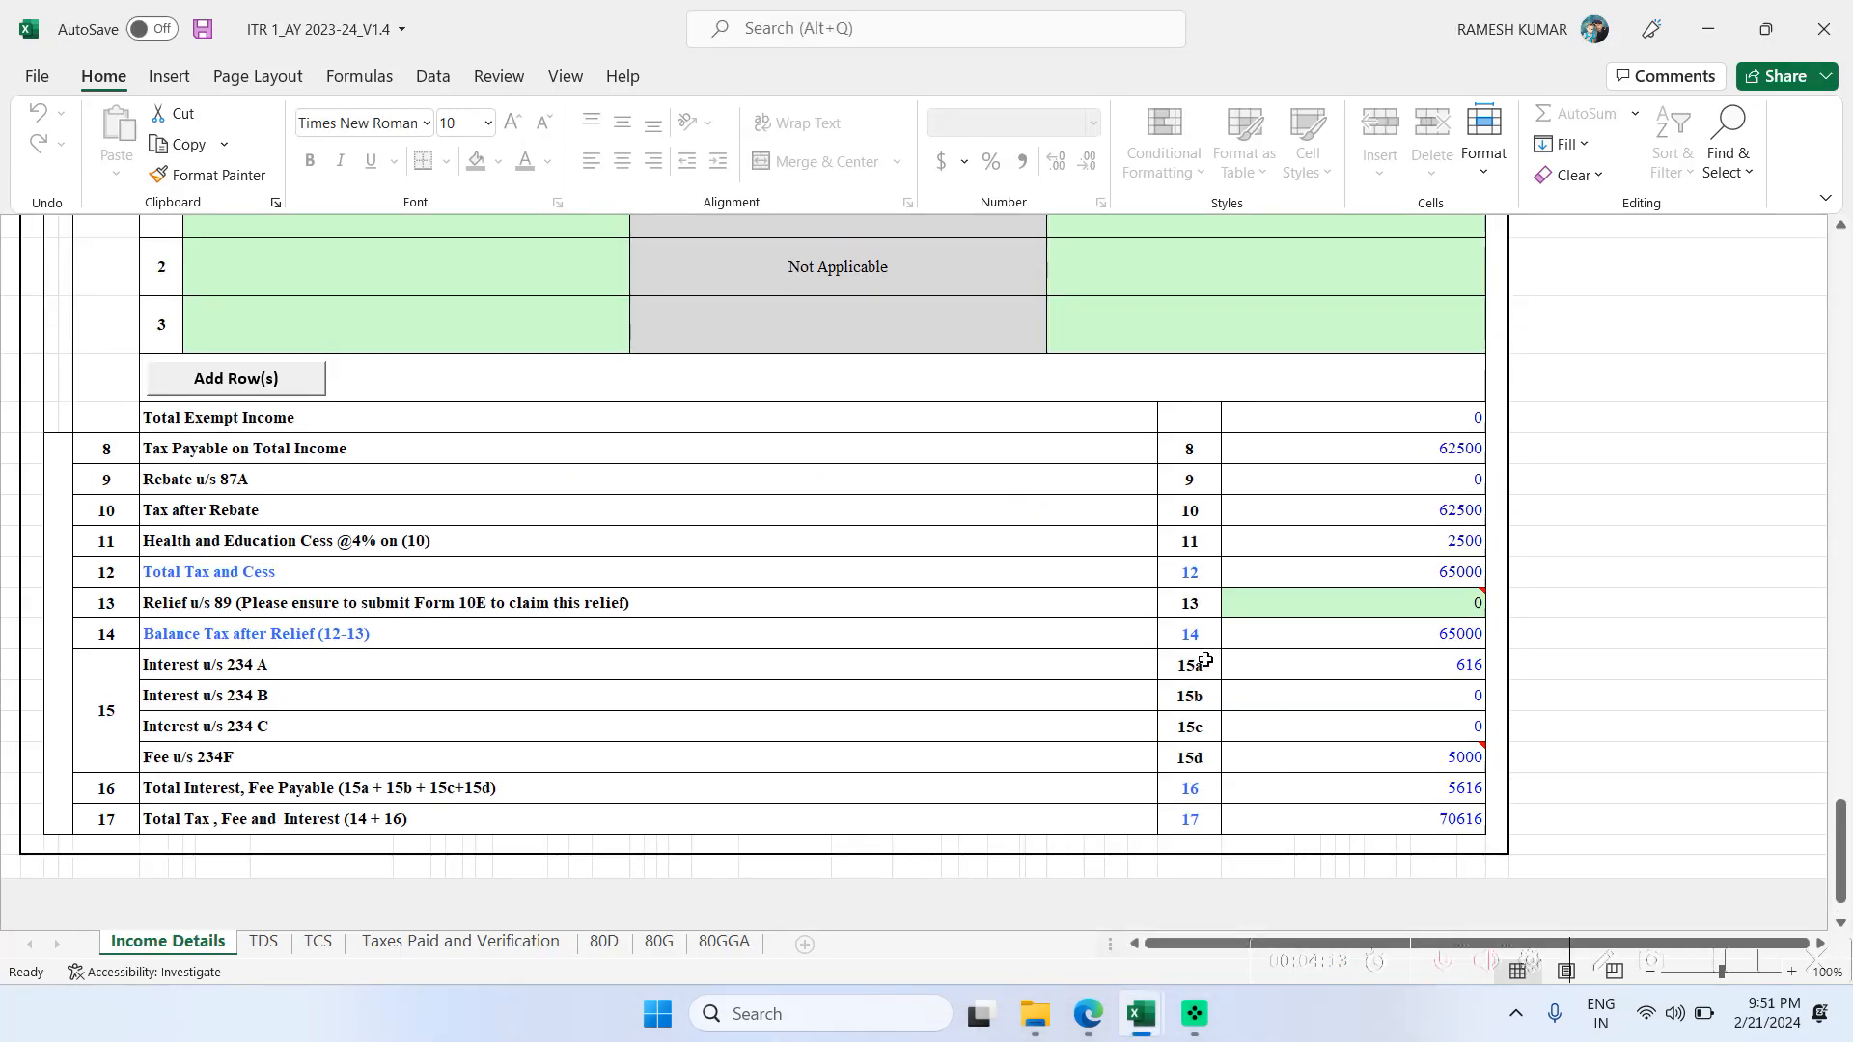
{"action": "scroll", "coordinate": [978, 563], "scroll_direction": "up", "scroll_amount": 15}
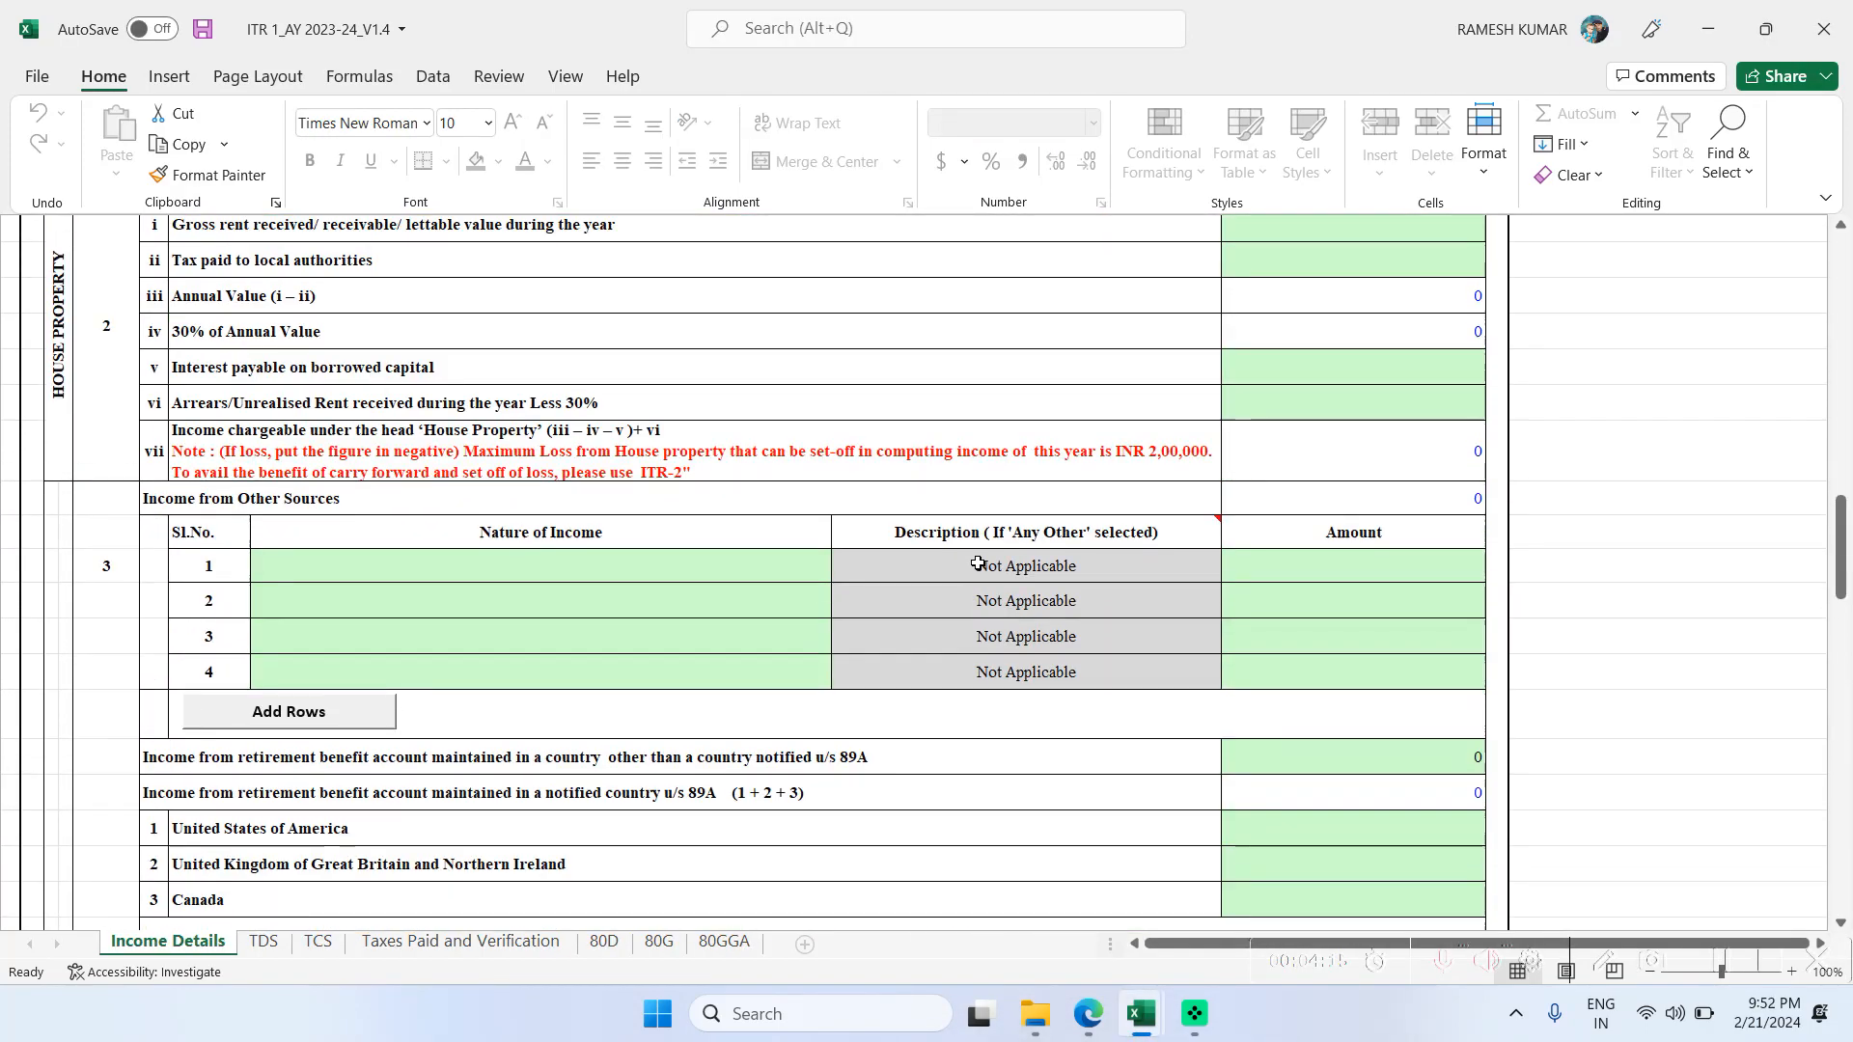
{"action": "scroll", "coordinate": [977, 562], "scroll_direction": "up", "scroll_amount": 8}
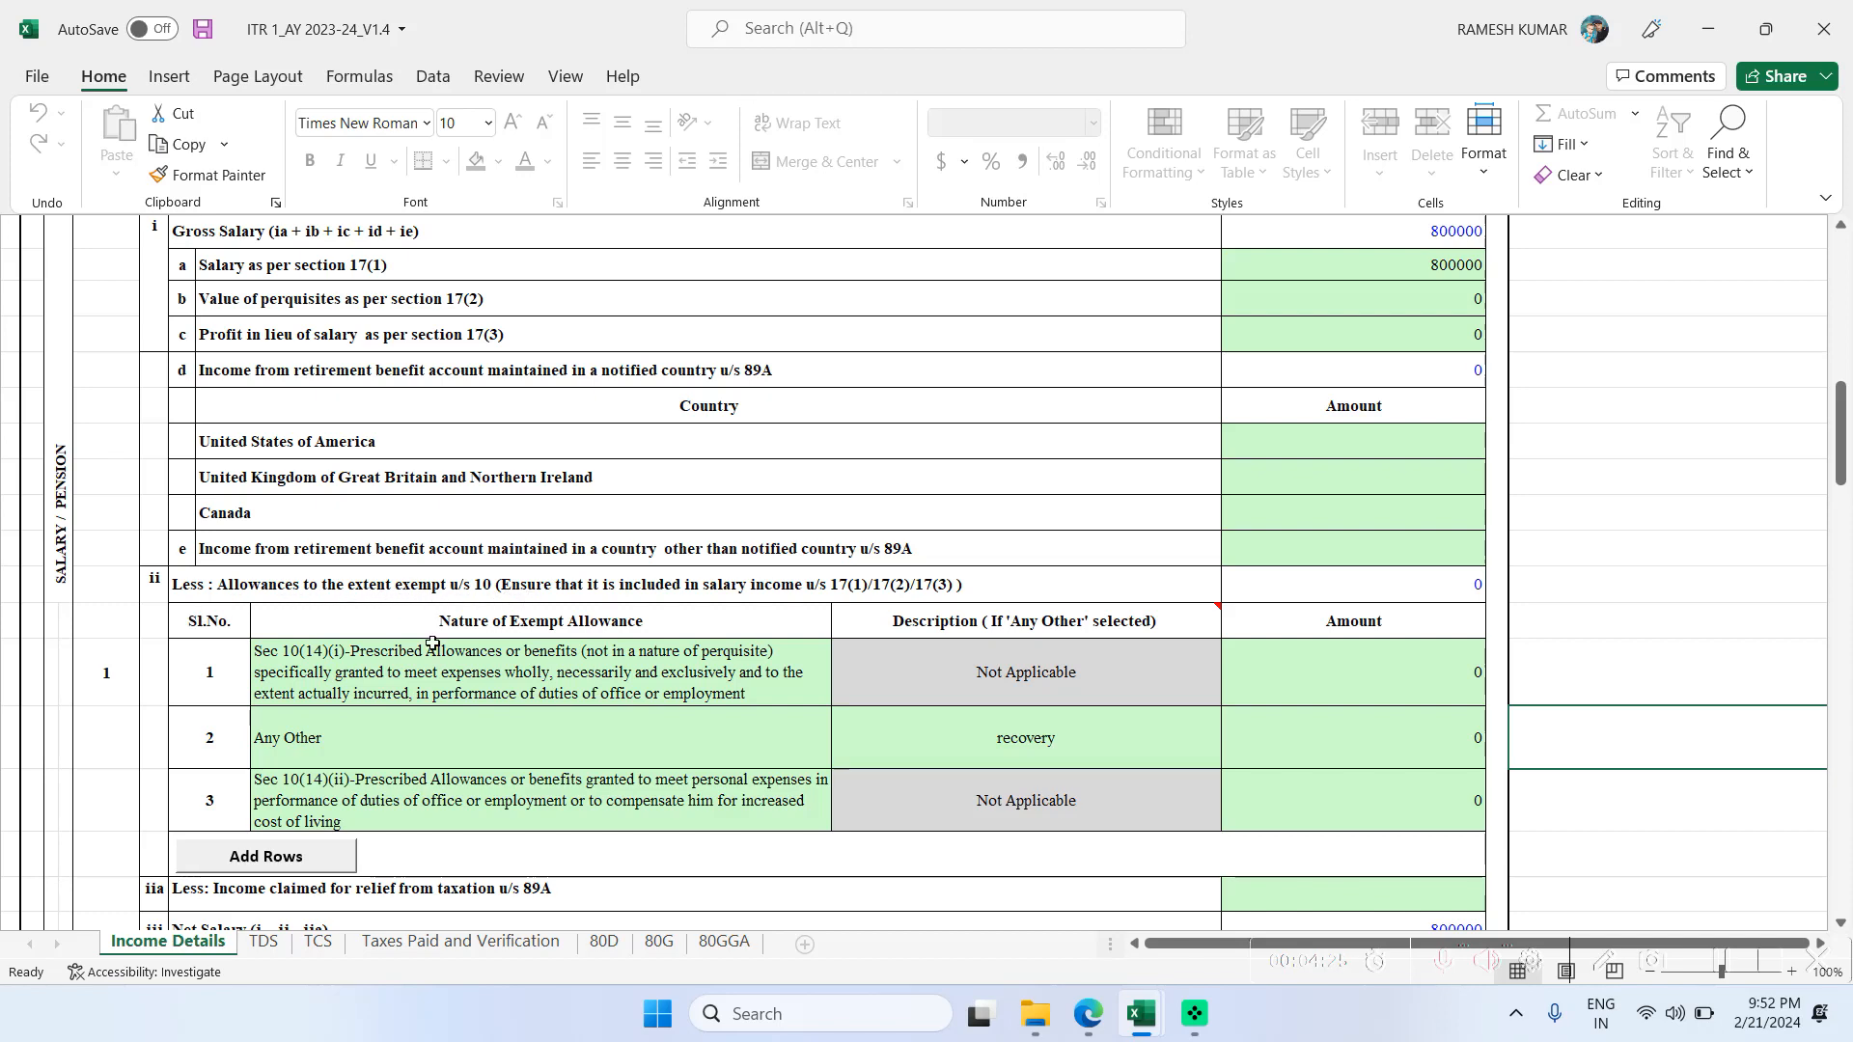
- Consult the exempted allowance table in the itr excel workbook and return to the ITR 1 salary section
{"action": "mouse_move", "coordinate": [1140, 1014]}
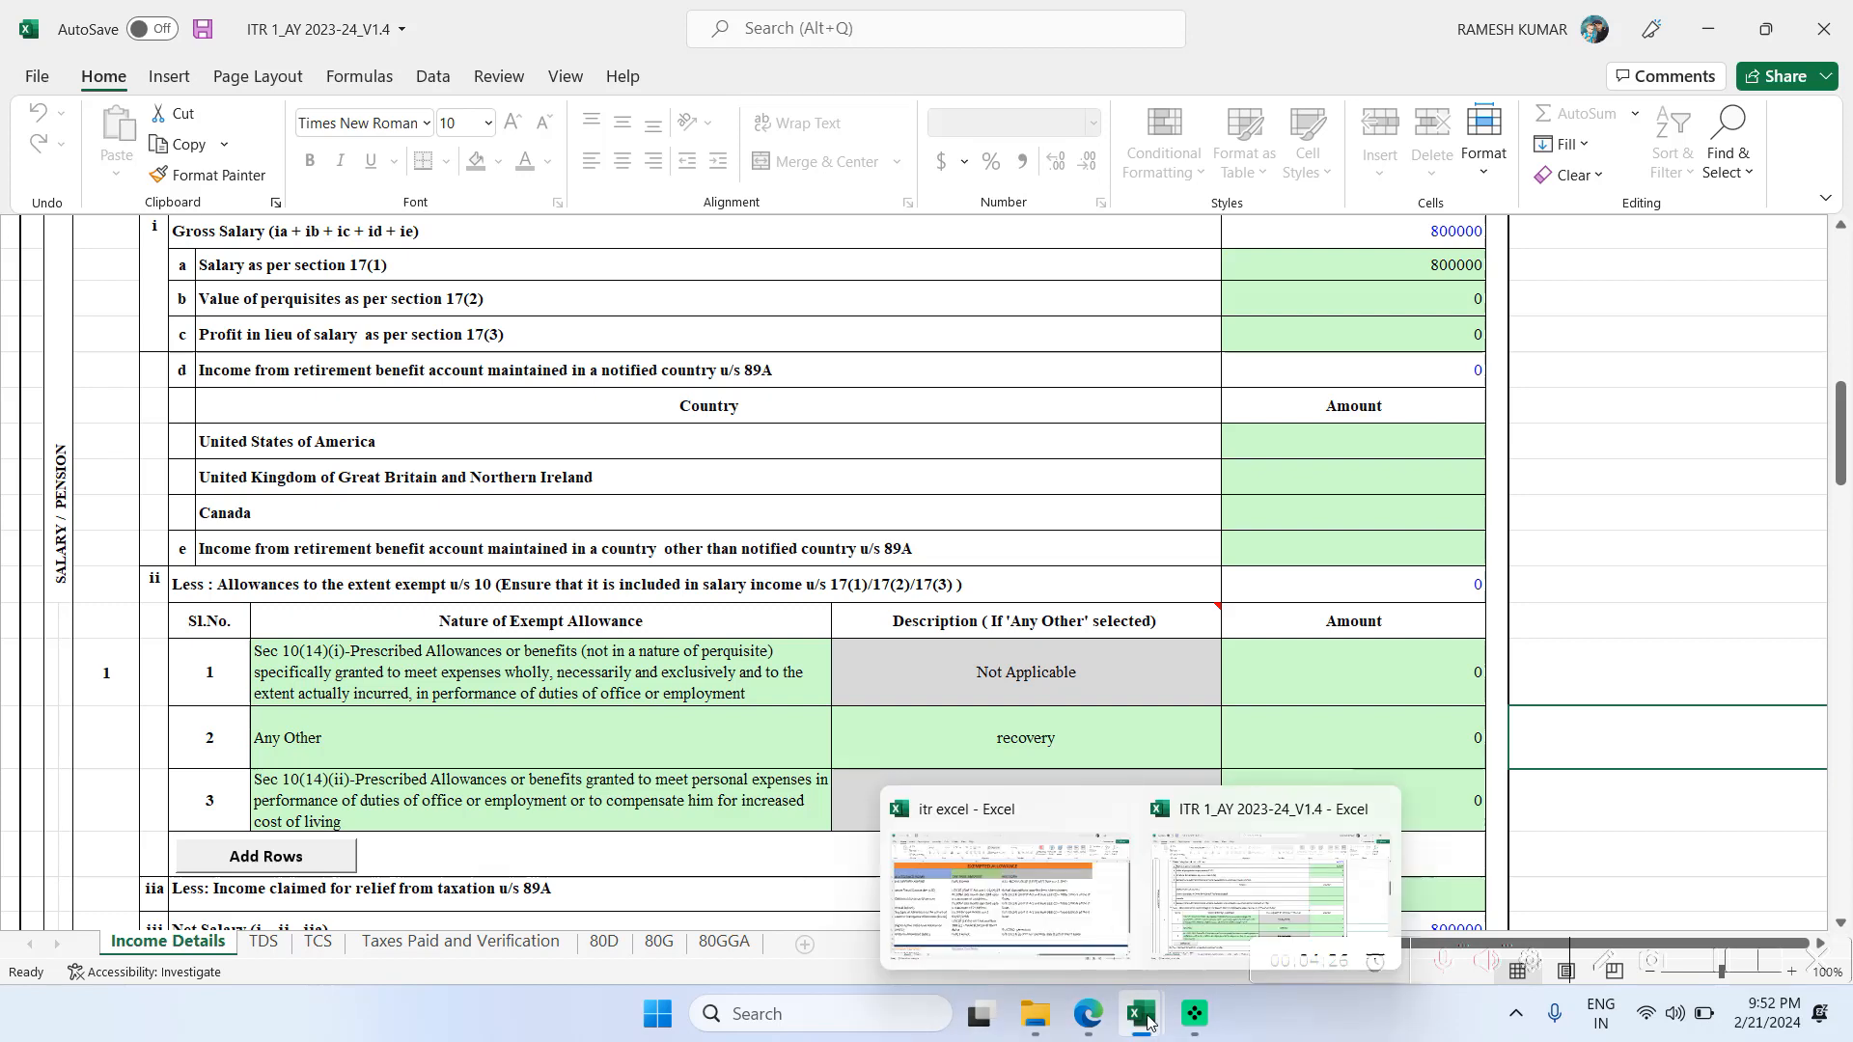
{"action": "left_click", "coordinate": [975, 875]}
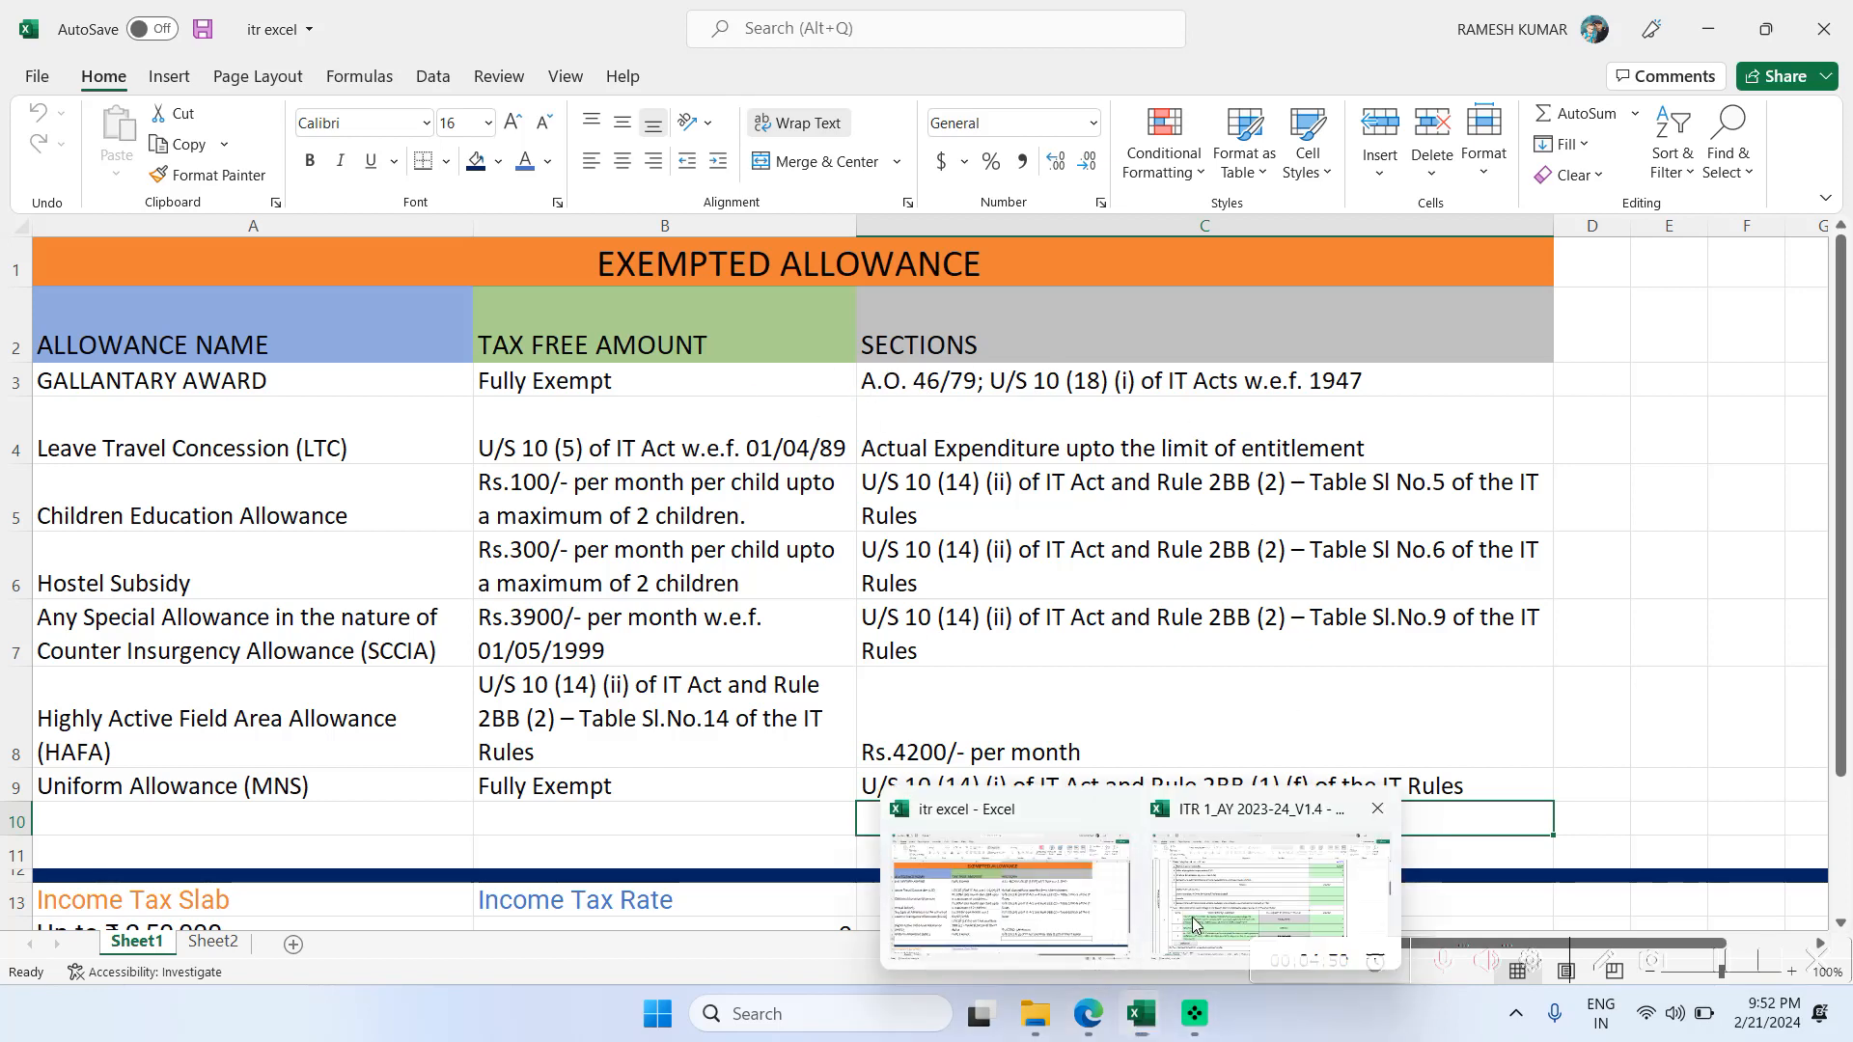
{"action": "left_click", "coordinate": [1254, 888]}
{"action": "left_click", "coordinate": [816, 752]}
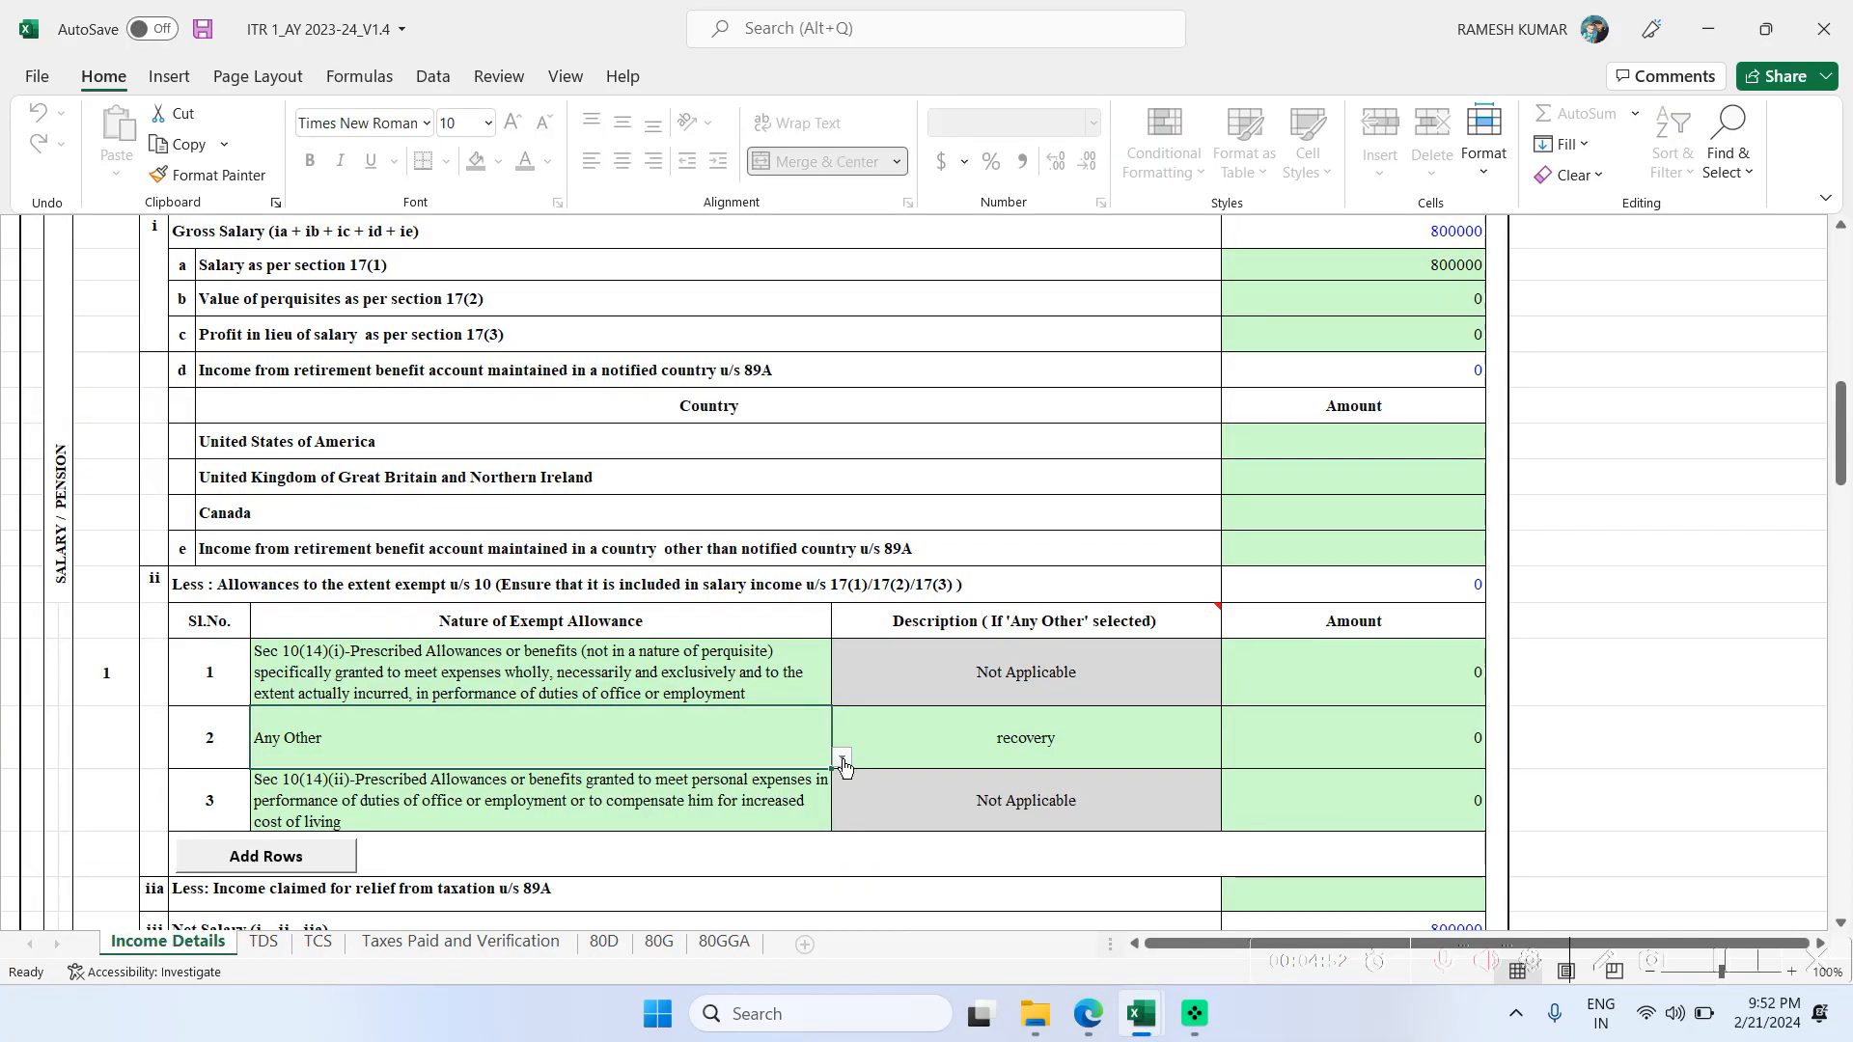
{"action": "left_click", "coordinate": [843, 759]}
{"action": "mouse_move", "coordinate": [841, 856]}
{"action": "left_mouse_down"}
{"action": "mouse_move", "coordinate": [842, 798]}
{"action": "mouse_move", "coordinate": [839, 883]}
{"action": "left_mouse_up"}
{"action": "left_click", "coordinate": [450, 891]}
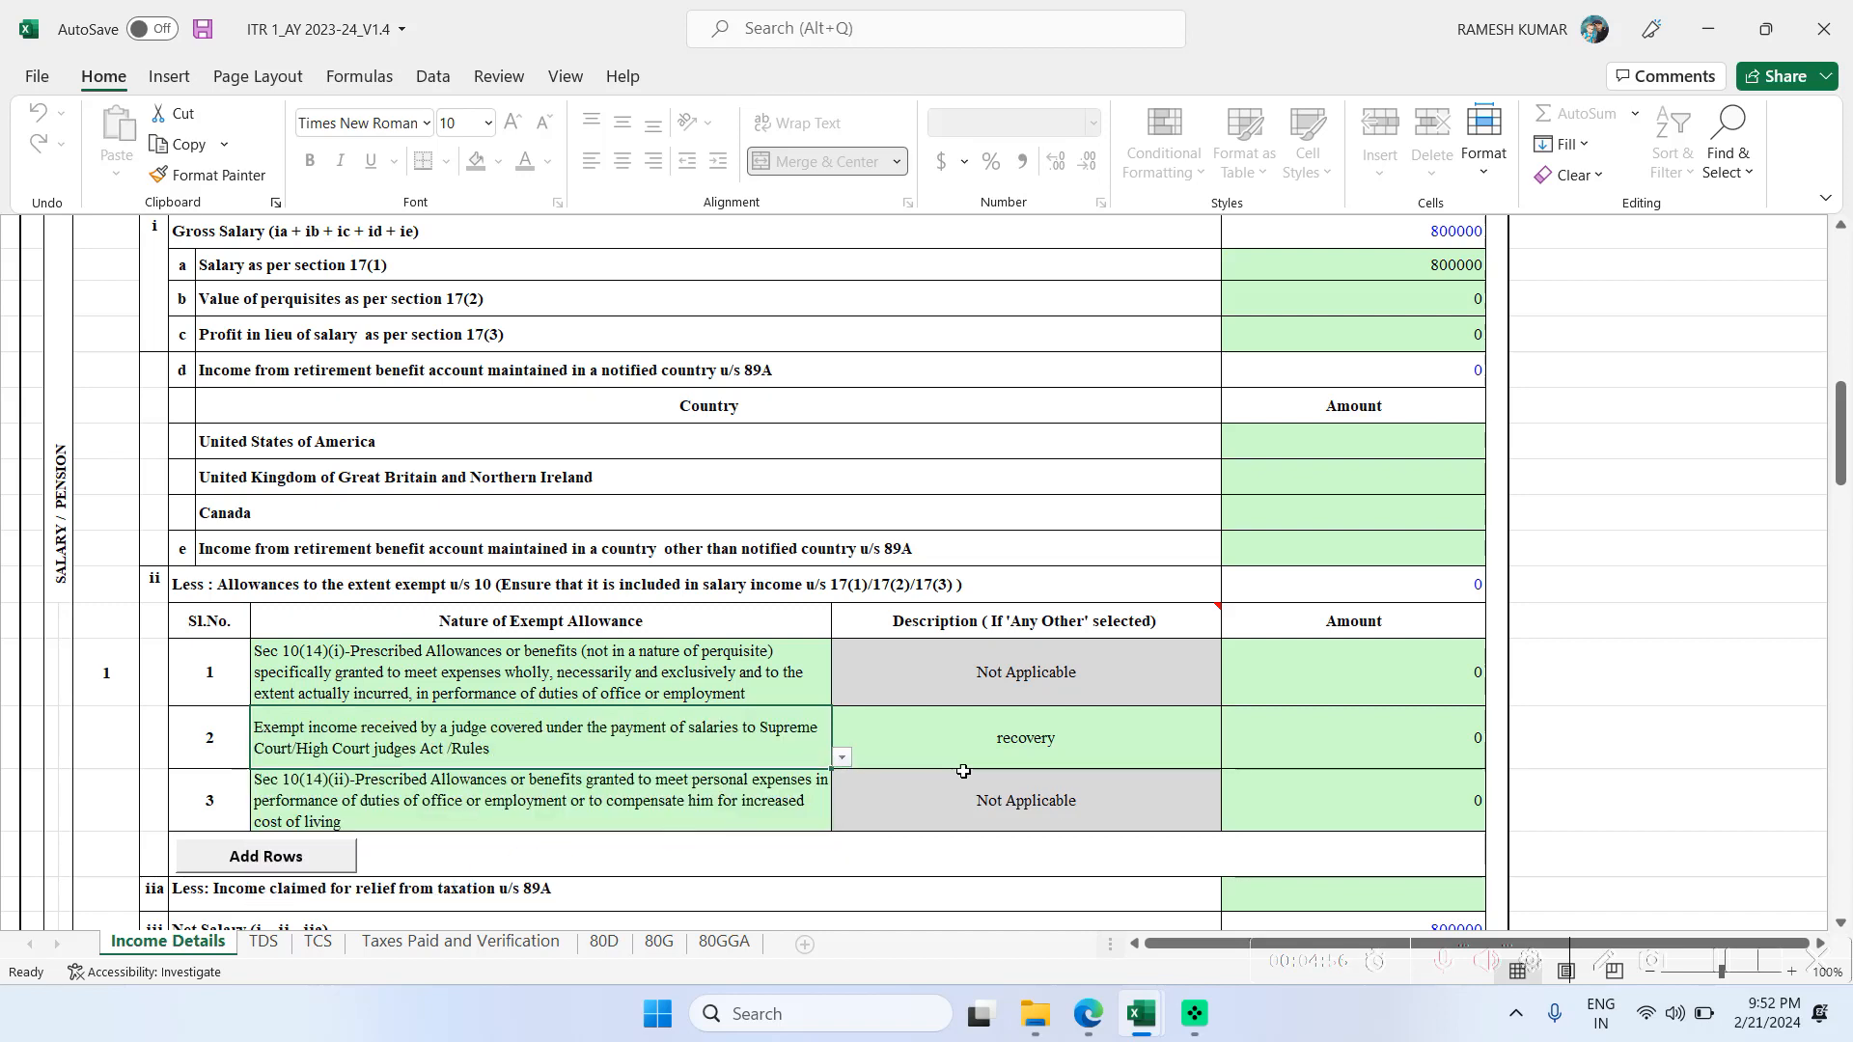
{"action": "double_click", "coordinate": [1060, 749]}
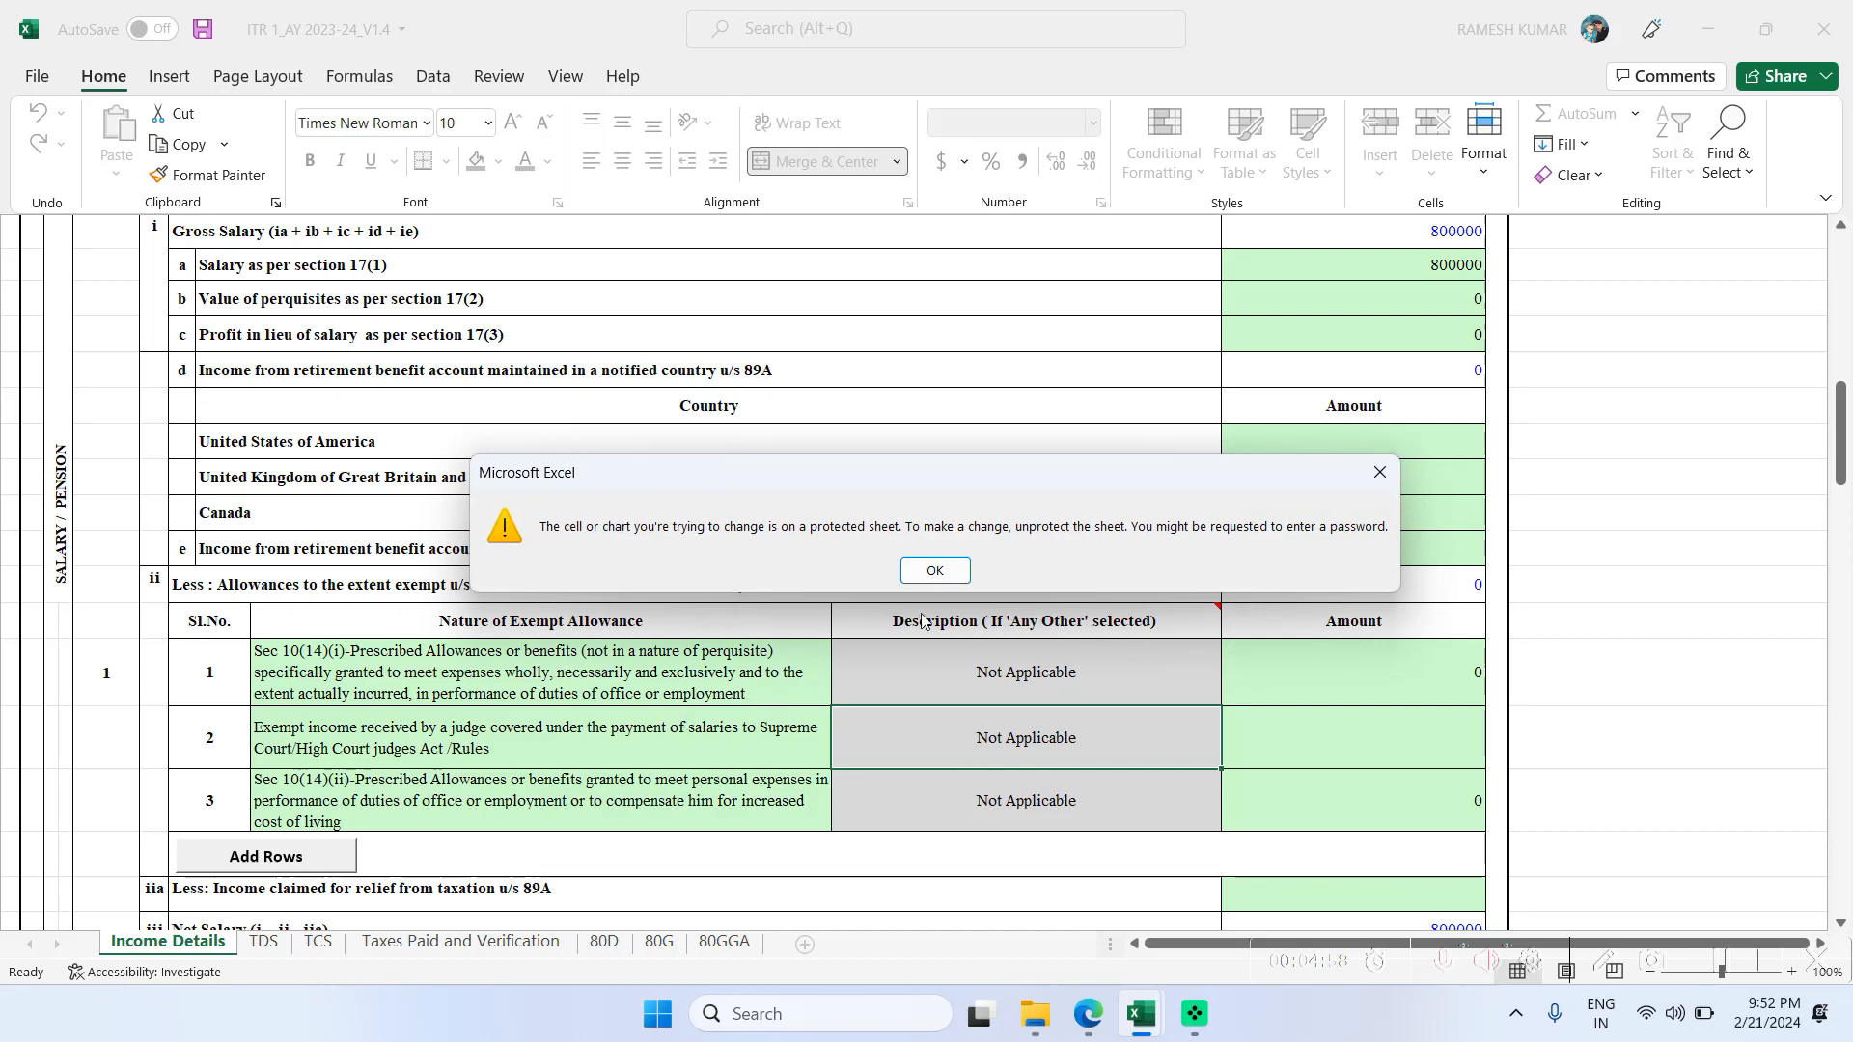
{"action": "key", "text": "Return"}
- Set the second exempt allowance row to Any Other, with the description PMG and an amount of 24000
{"action": "left_click", "coordinate": [823, 755]}
{"action": "left_click", "coordinate": [842, 757]}
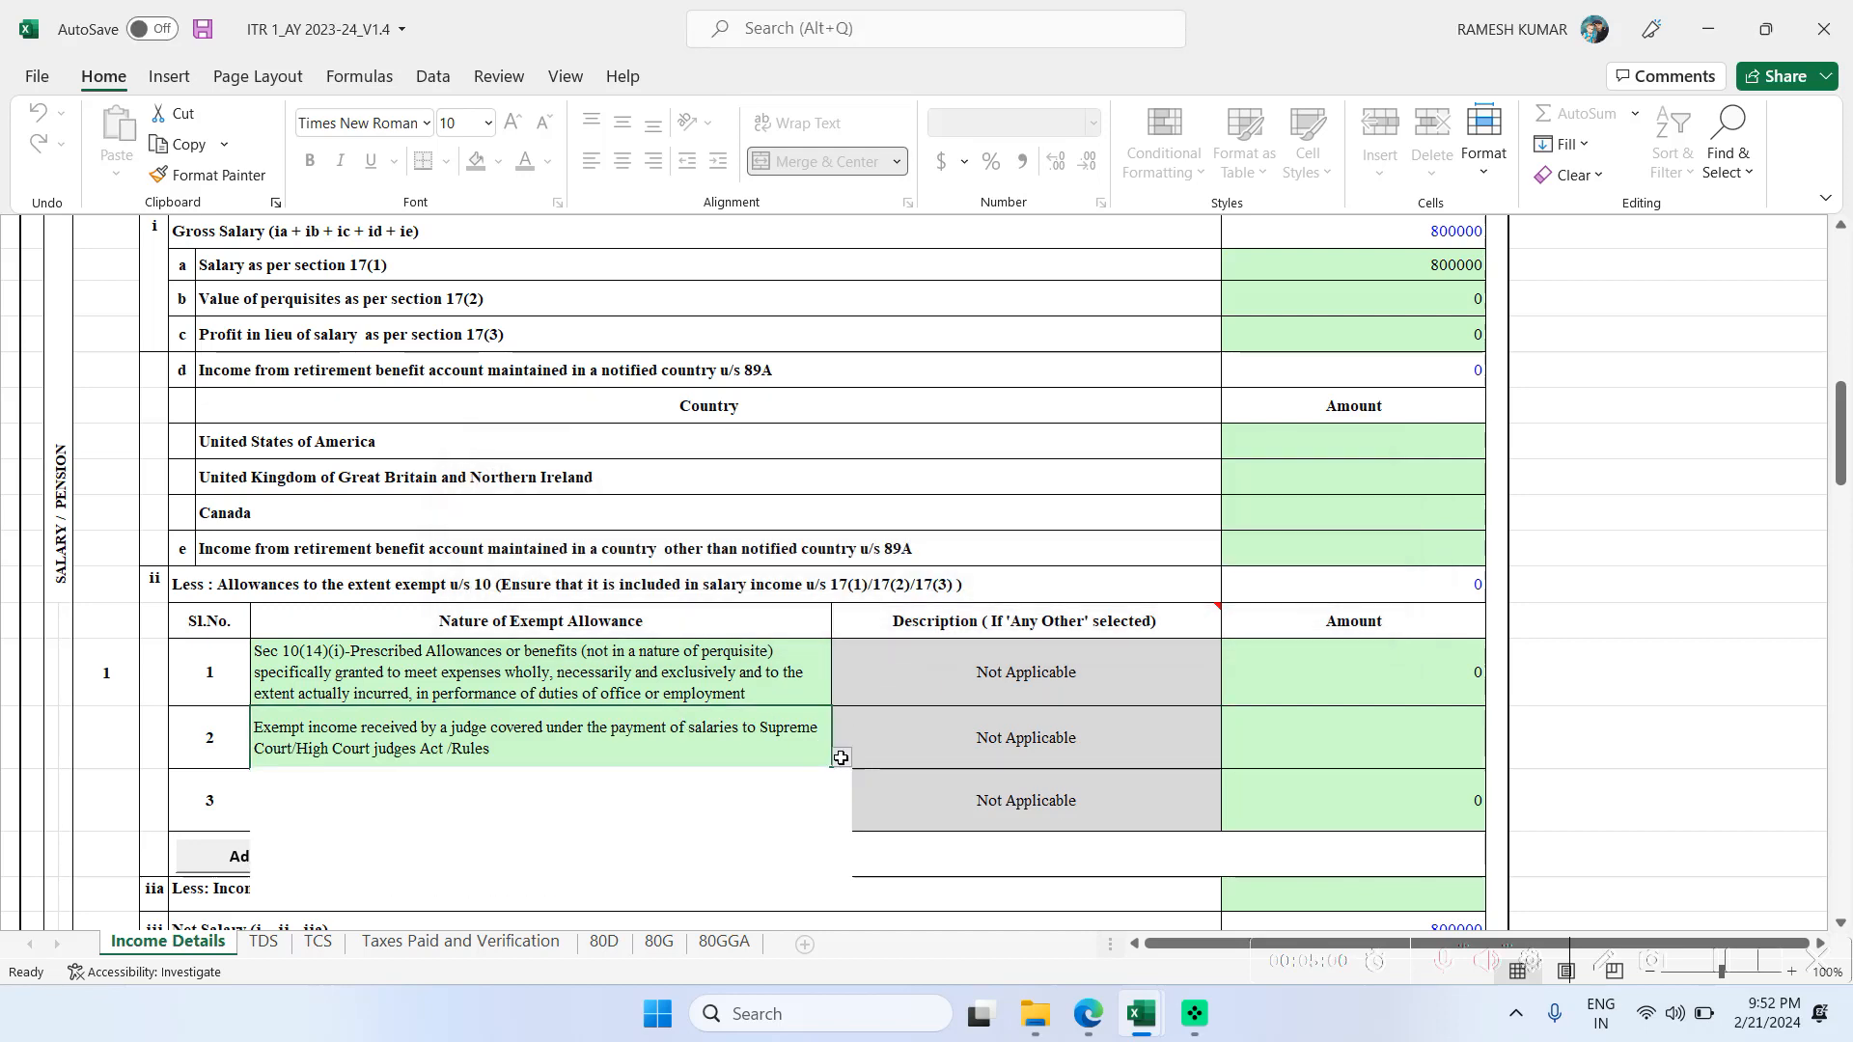
{"action": "left_click", "coordinate": [767, 876]}
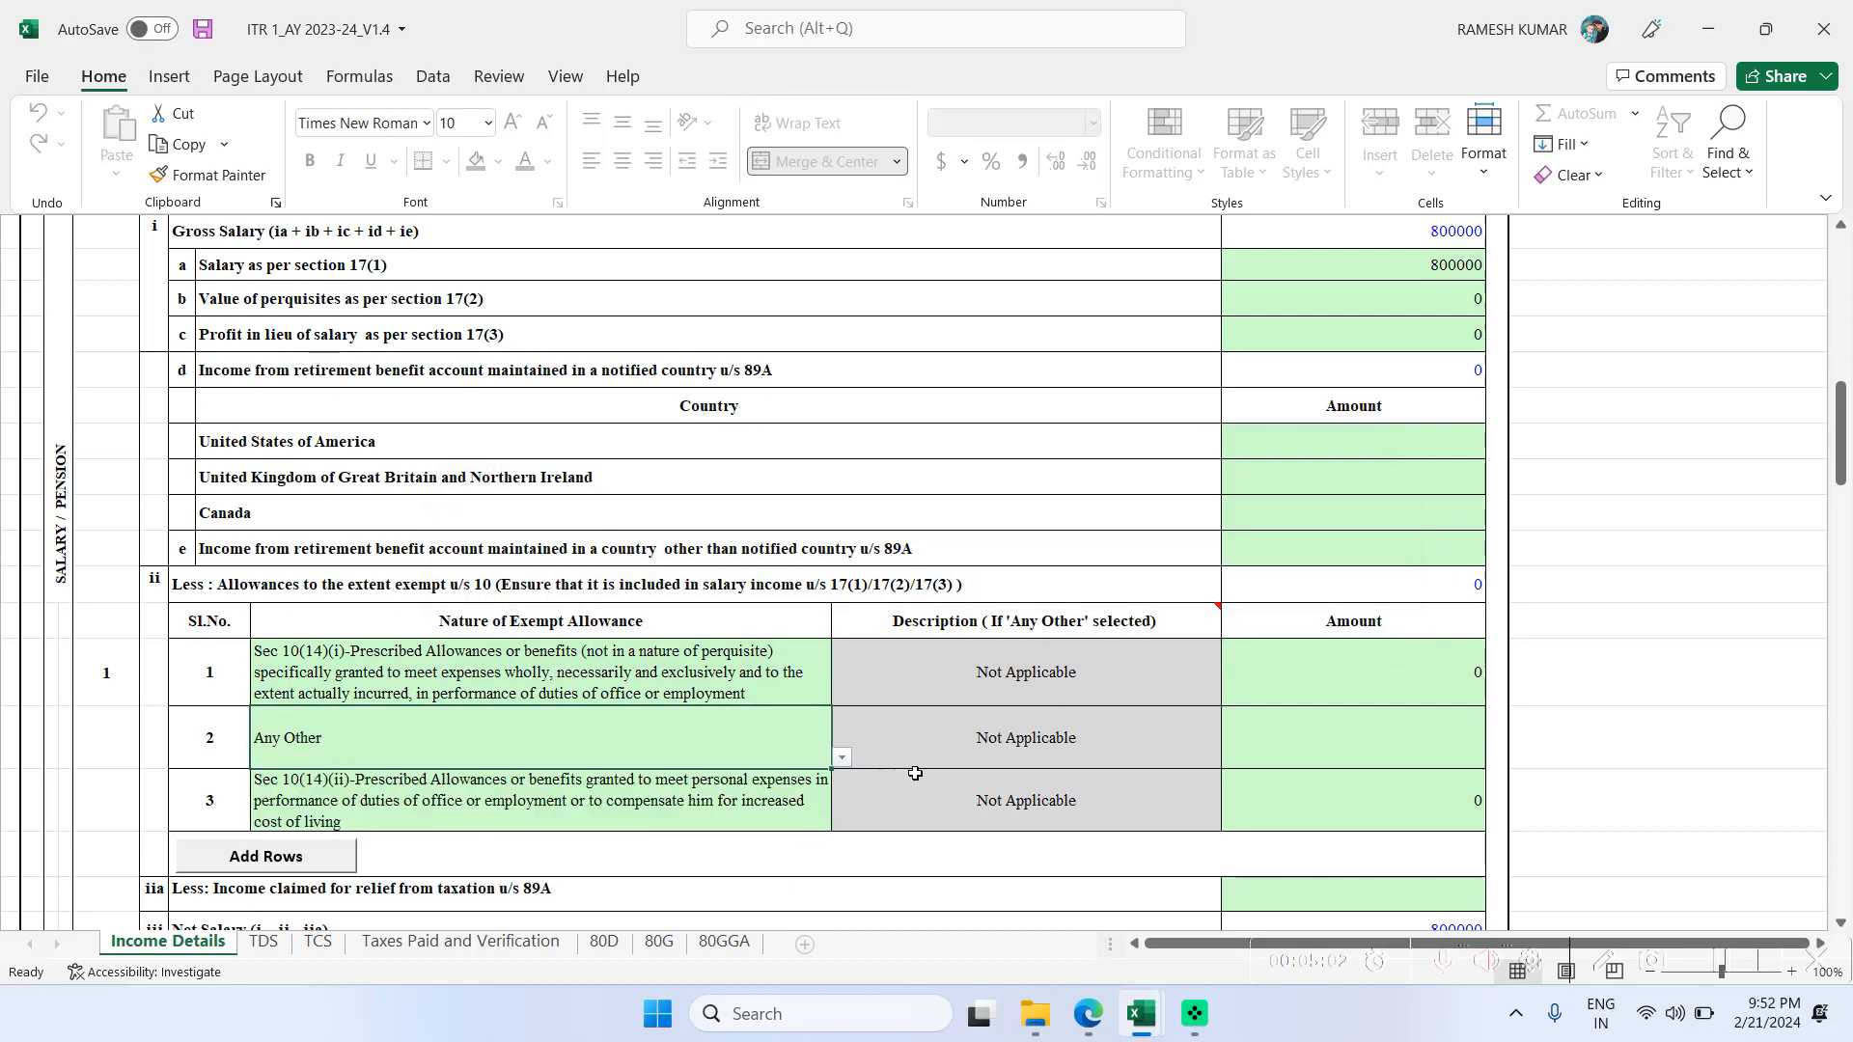
{"action": "left_click", "coordinate": [979, 745]}
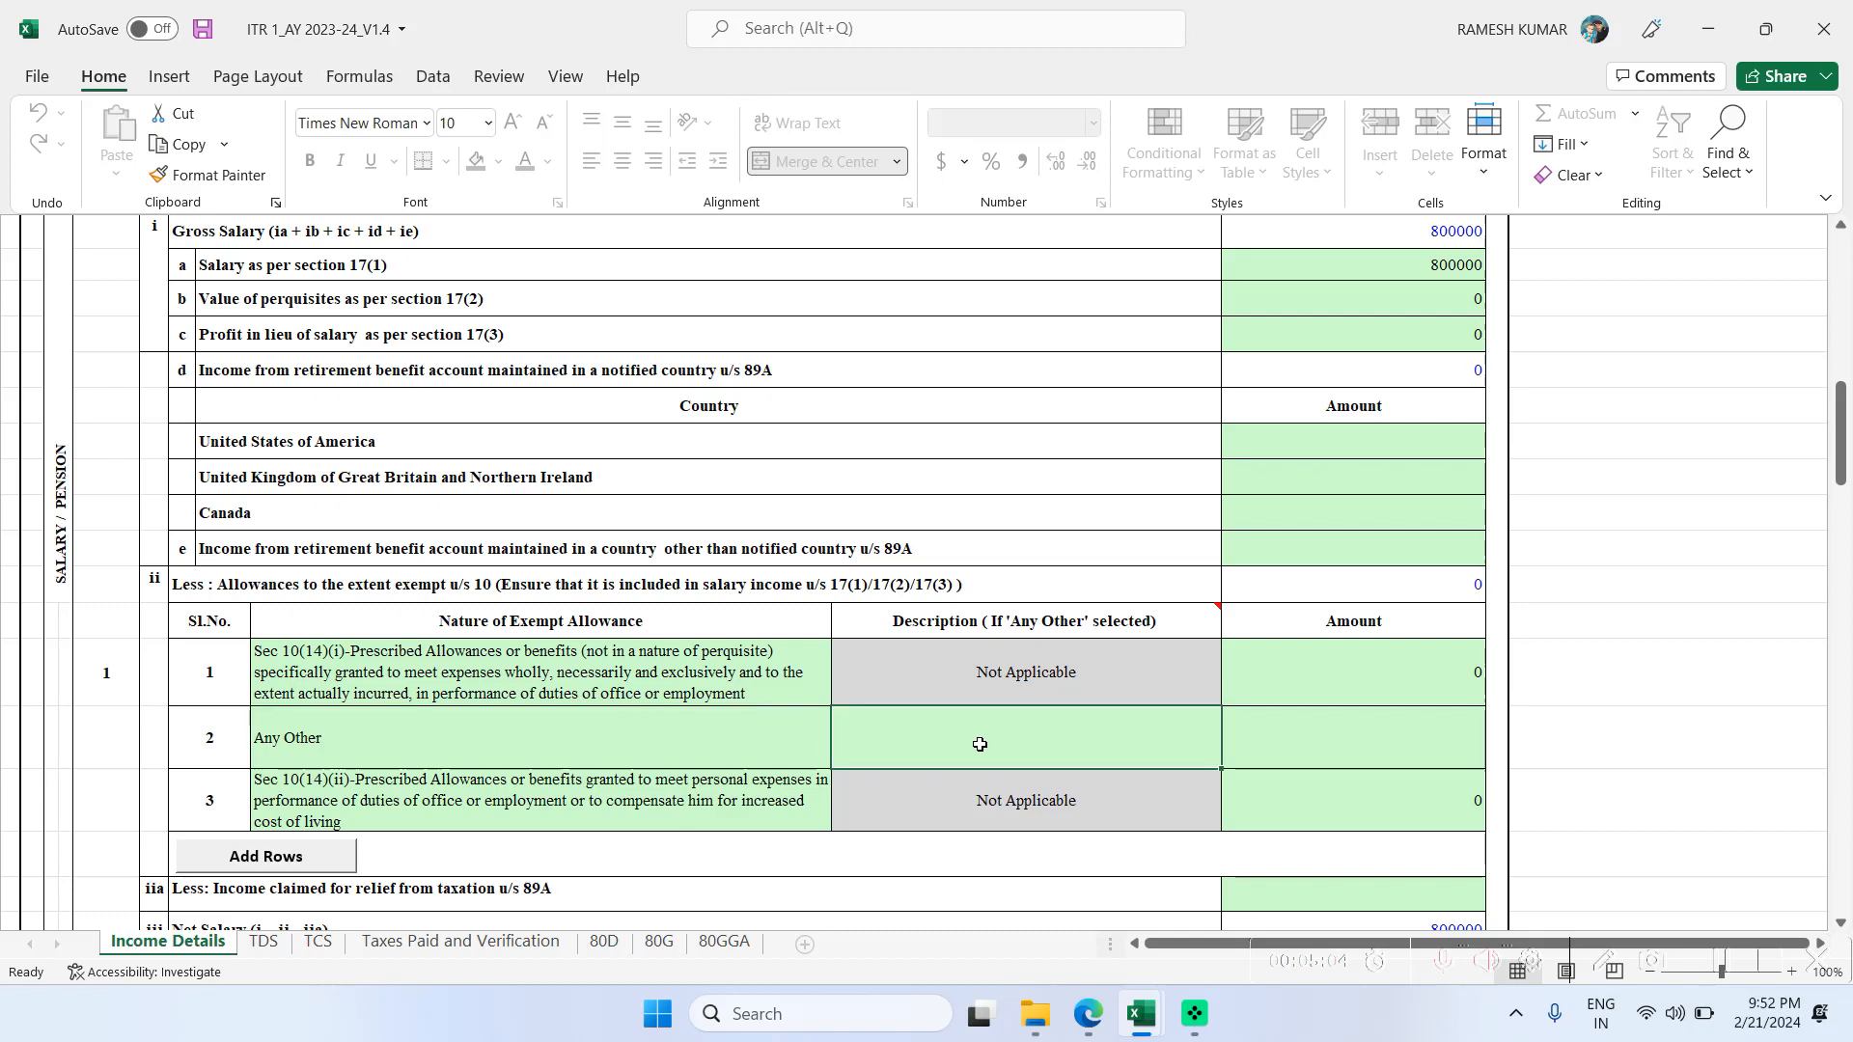
{"action": "type", "text": "PMG"}
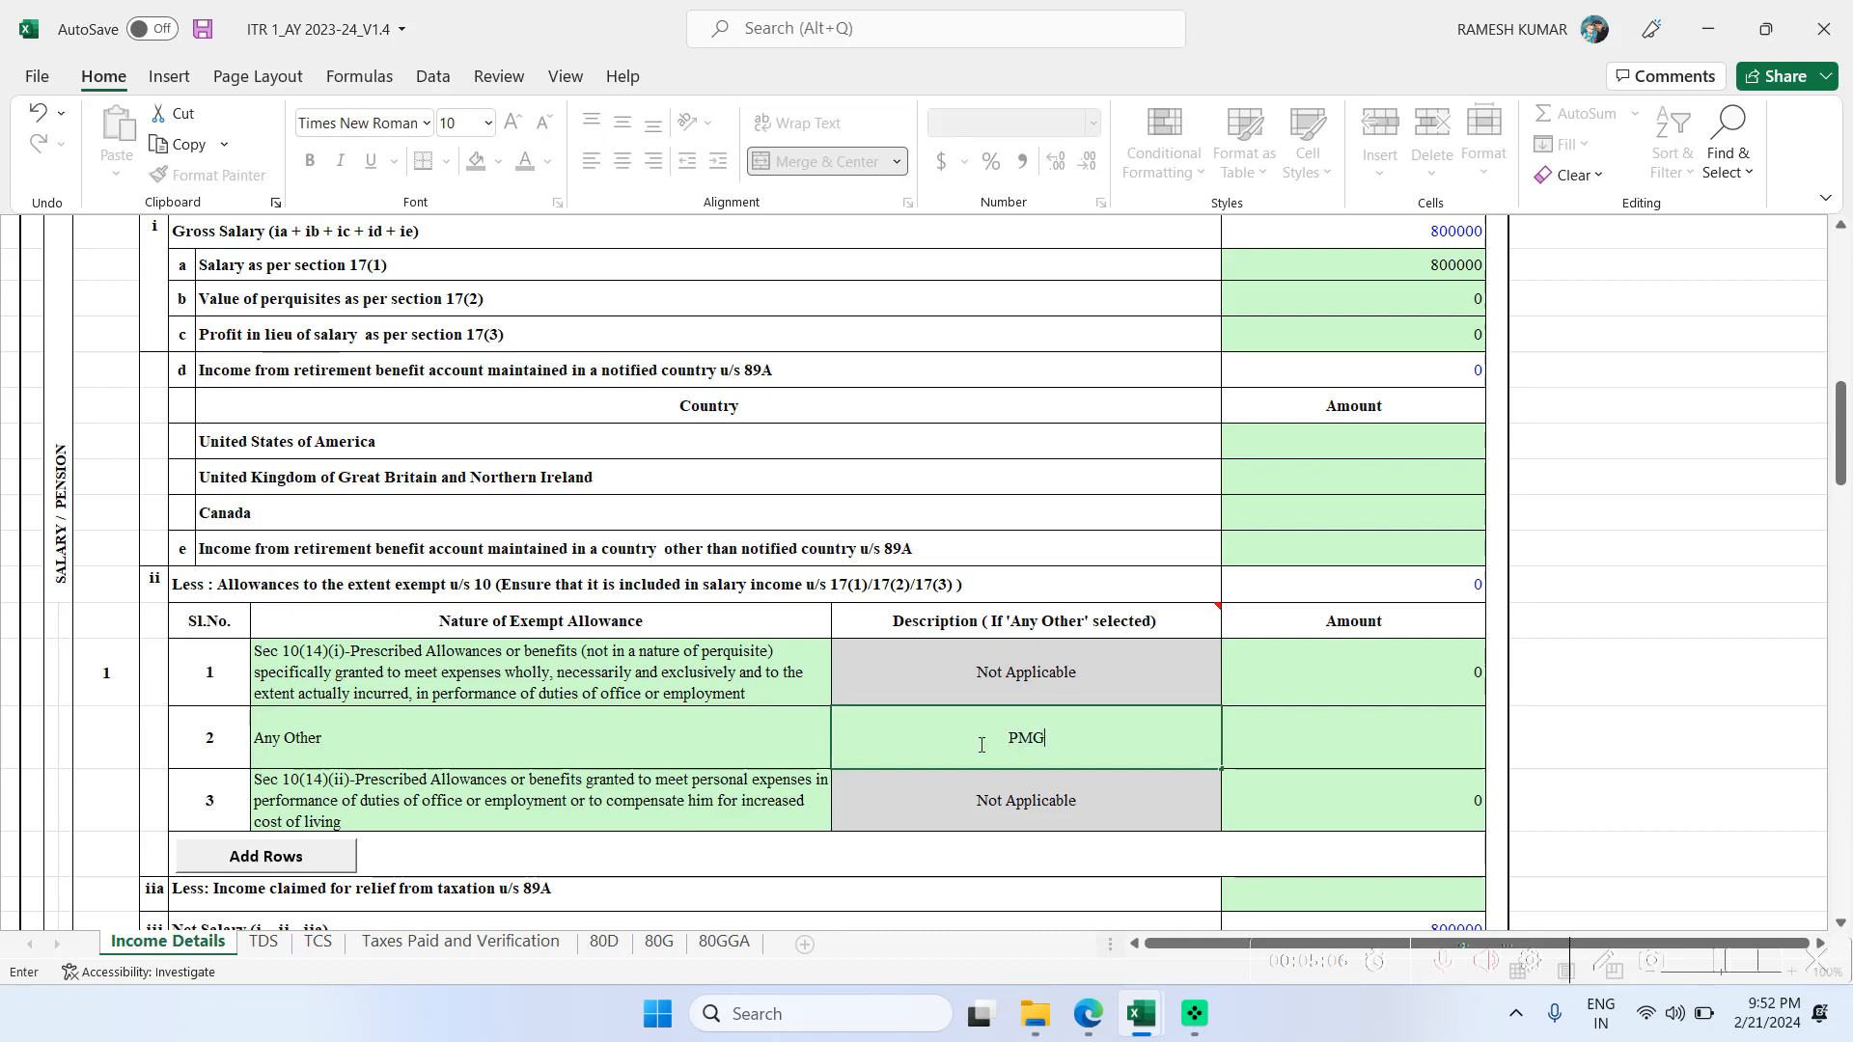
{"action": "left_click", "coordinate": [1245, 750]}
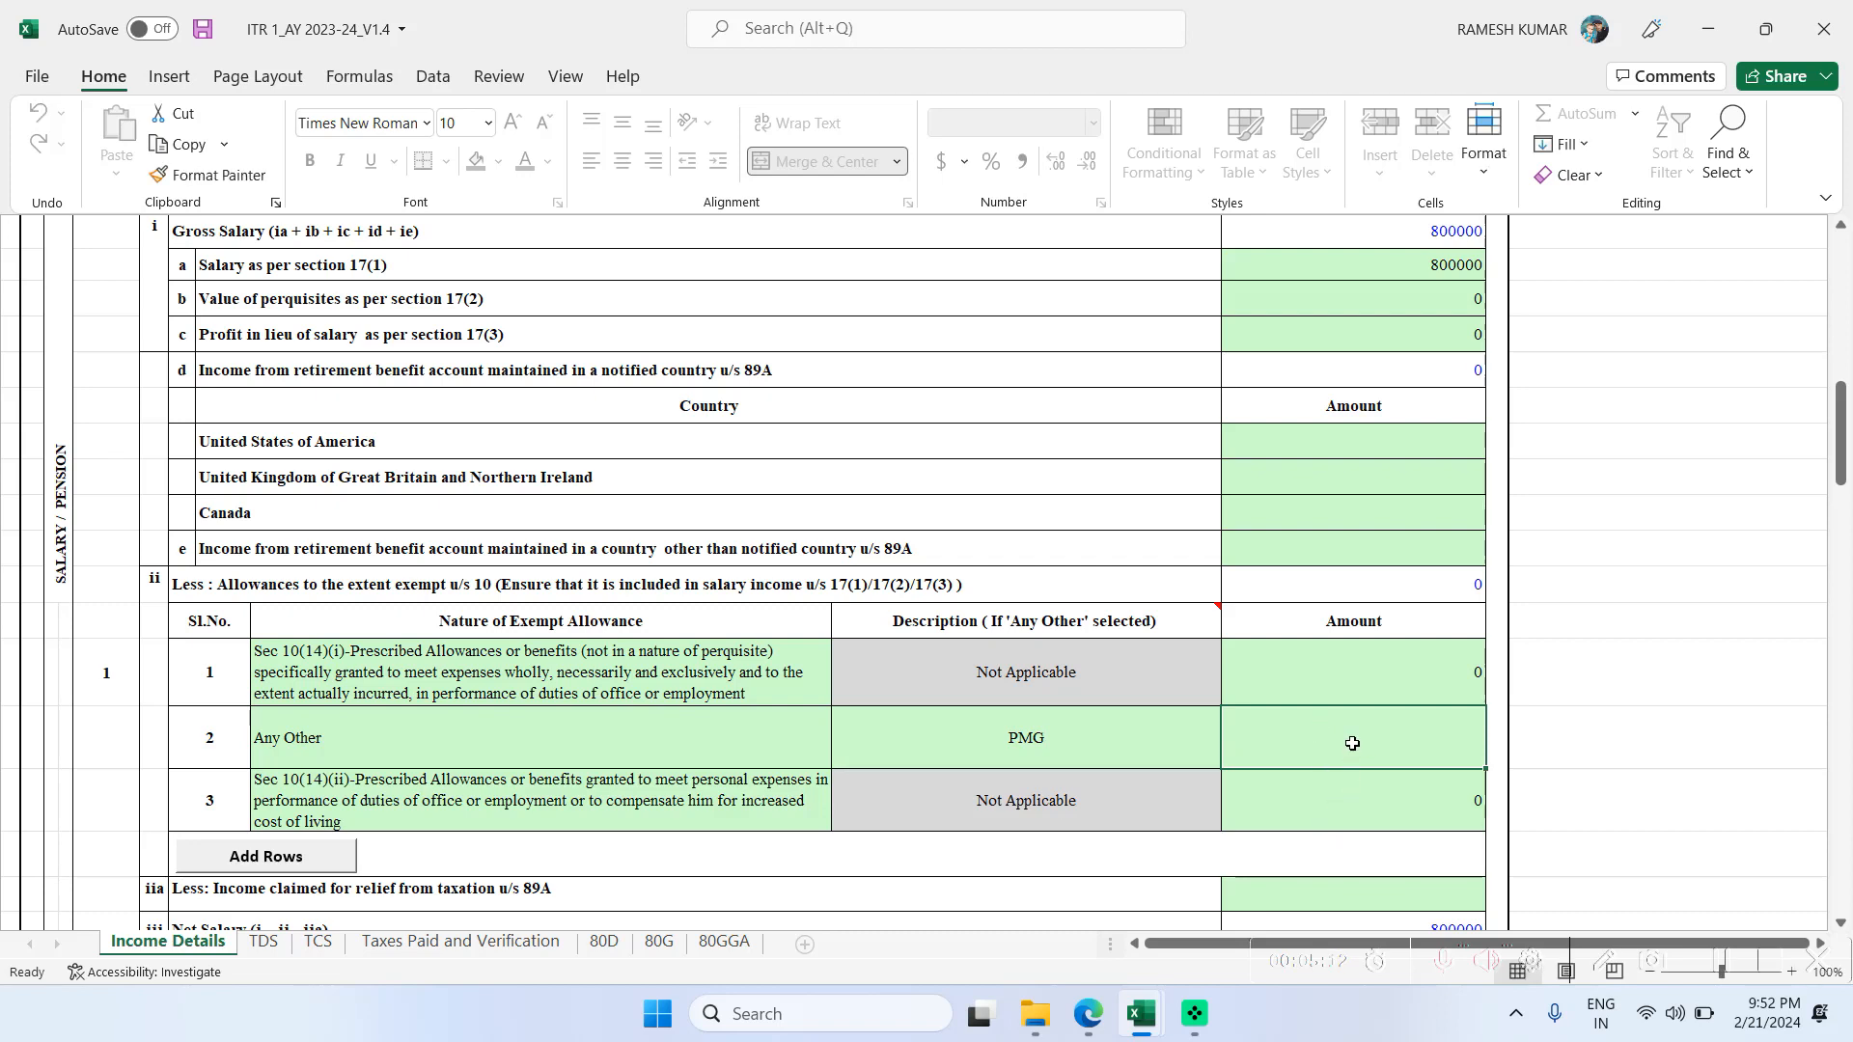
{"action": "type", "text": "240"}
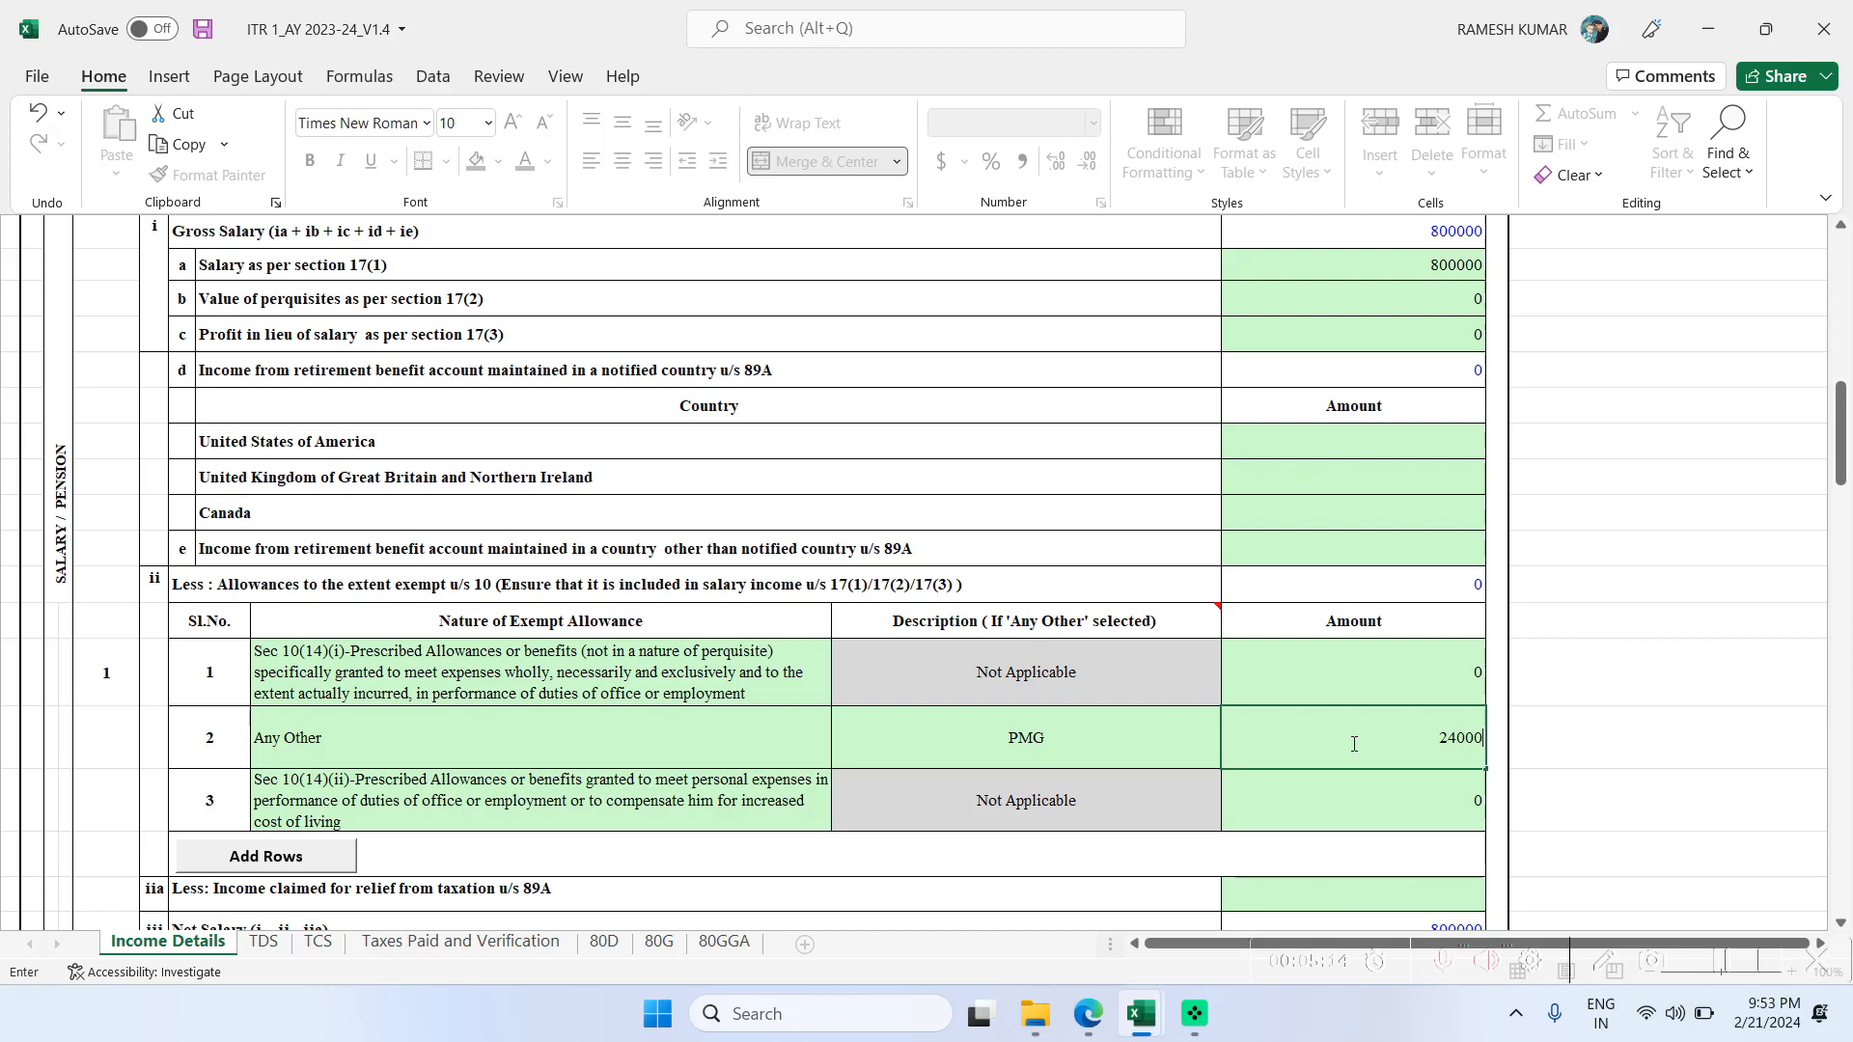
{"action": "type", "text": "00"}
{"action": "left_click", "coordinate": [1181, 591]}
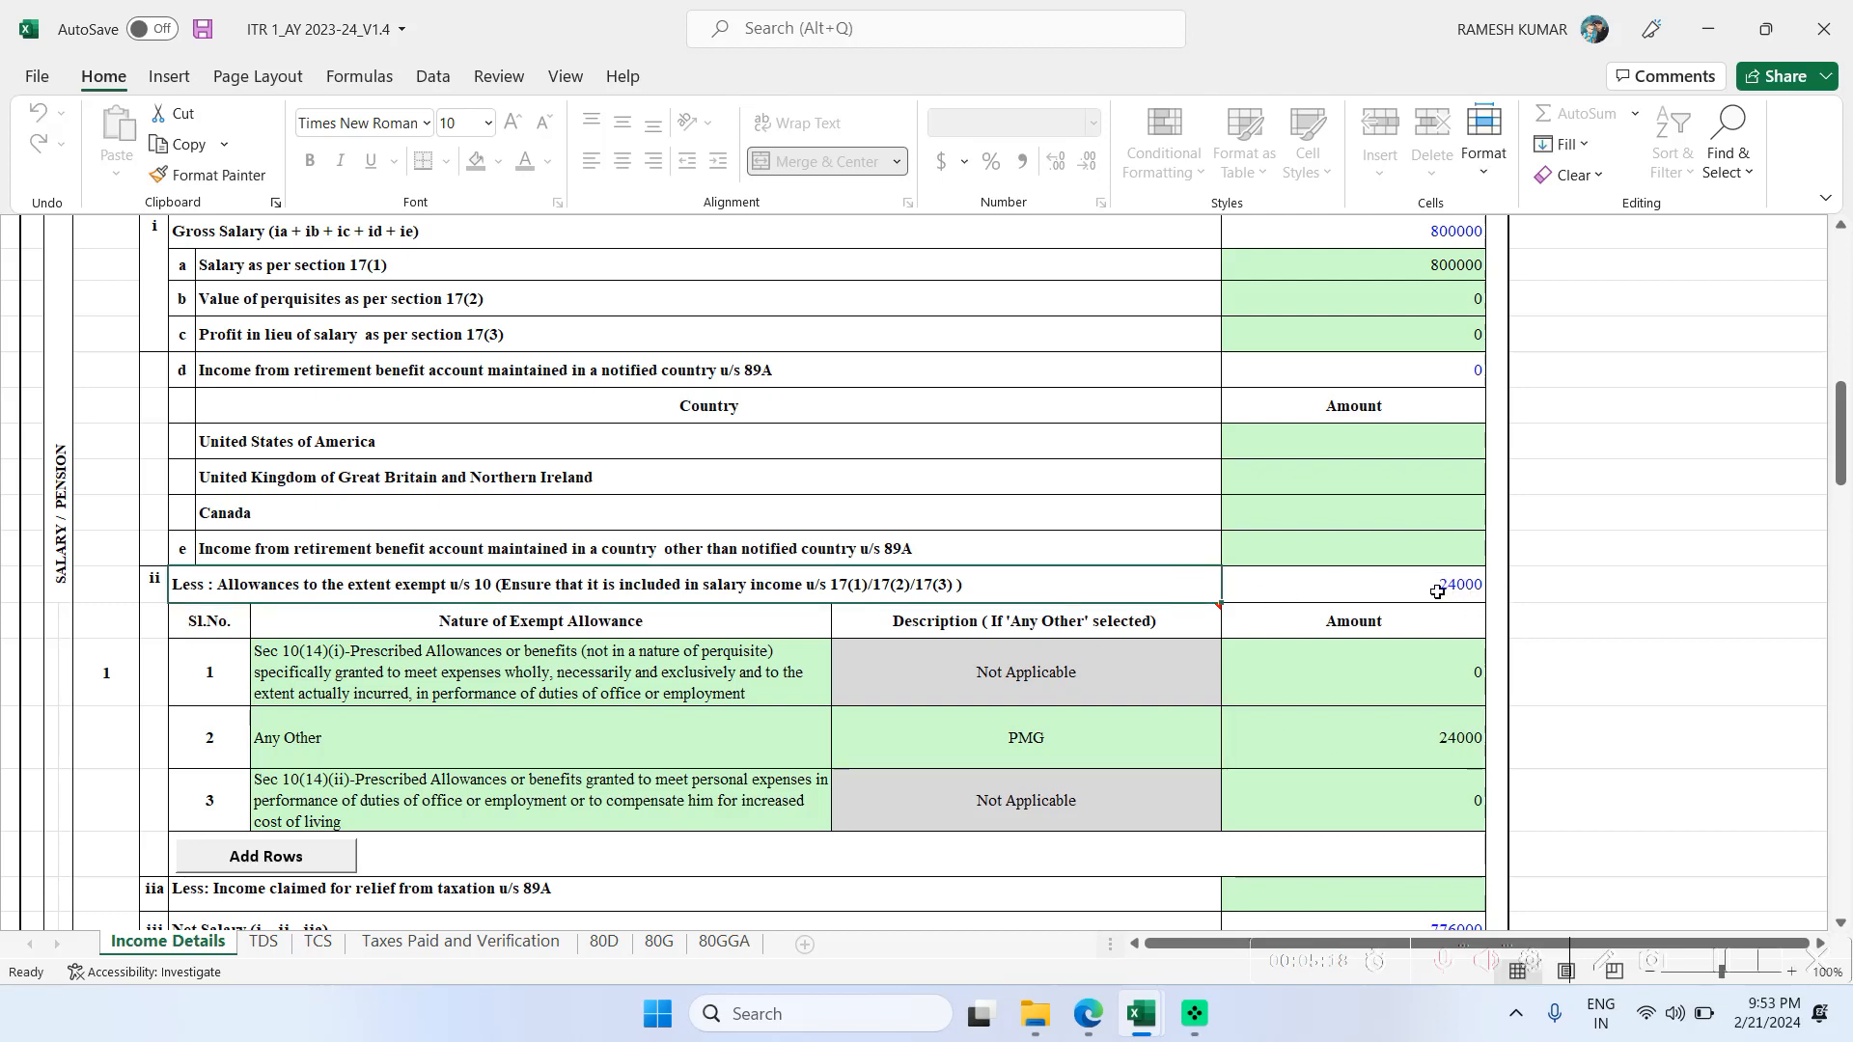
- Check the Leave Travel Concession (LTC) row and its section in the itr excel table, and return to the ITR 1 form
{"action": "mouse_move", "coordinate": [1142, 1013]}
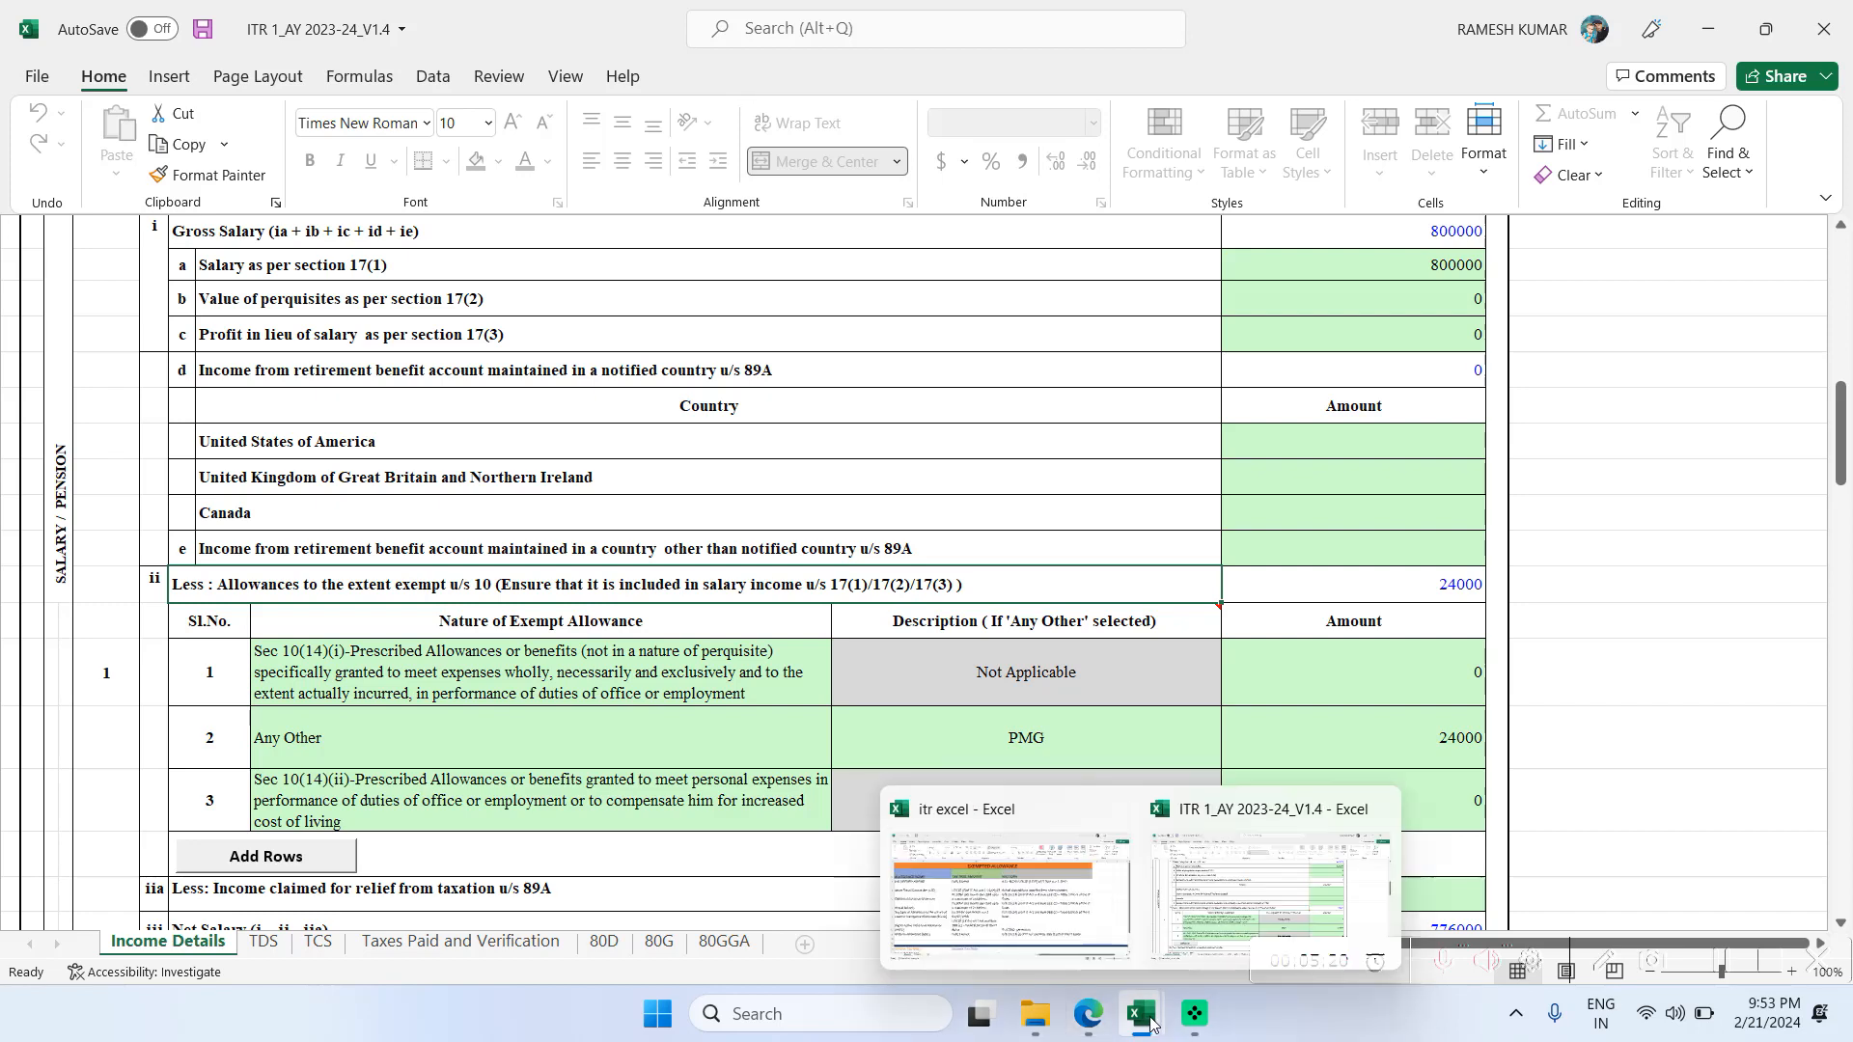
{"action": "left_click", "coordinate": [1044, 934]}
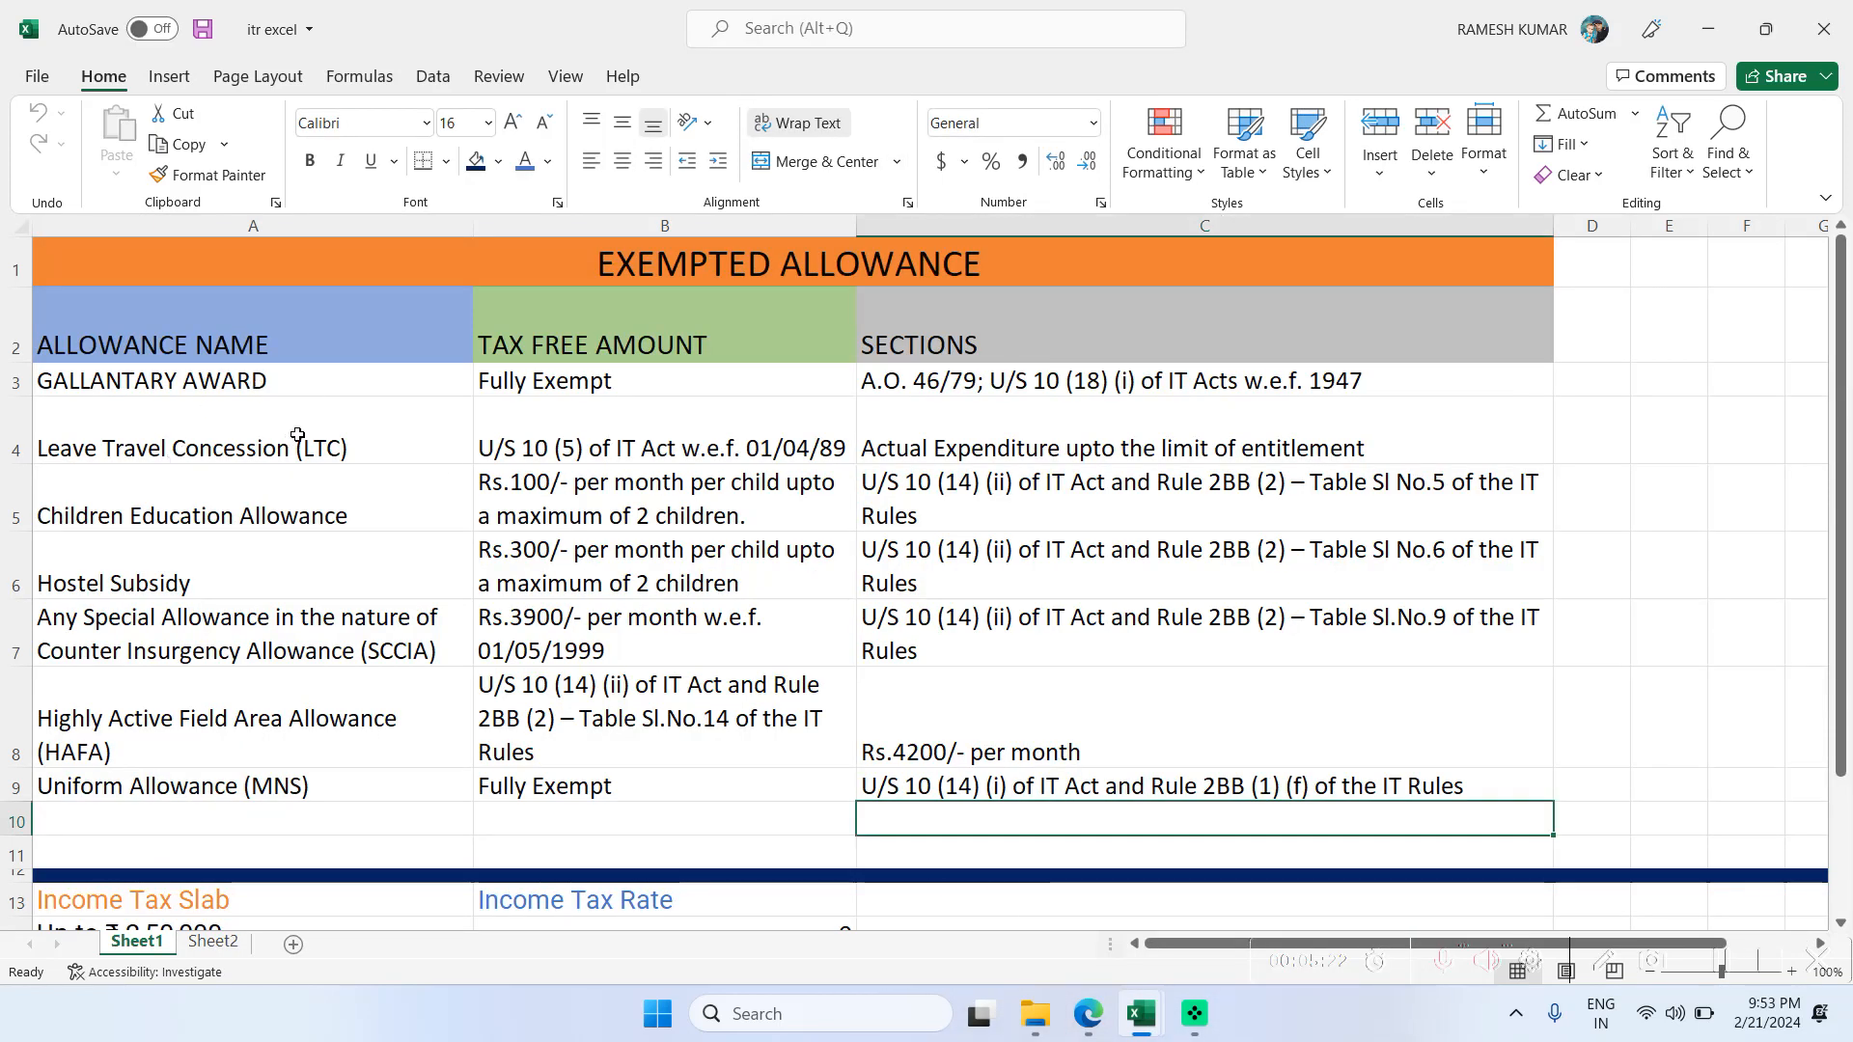
{"action": "left_click", "coordinate": [348, 428]}
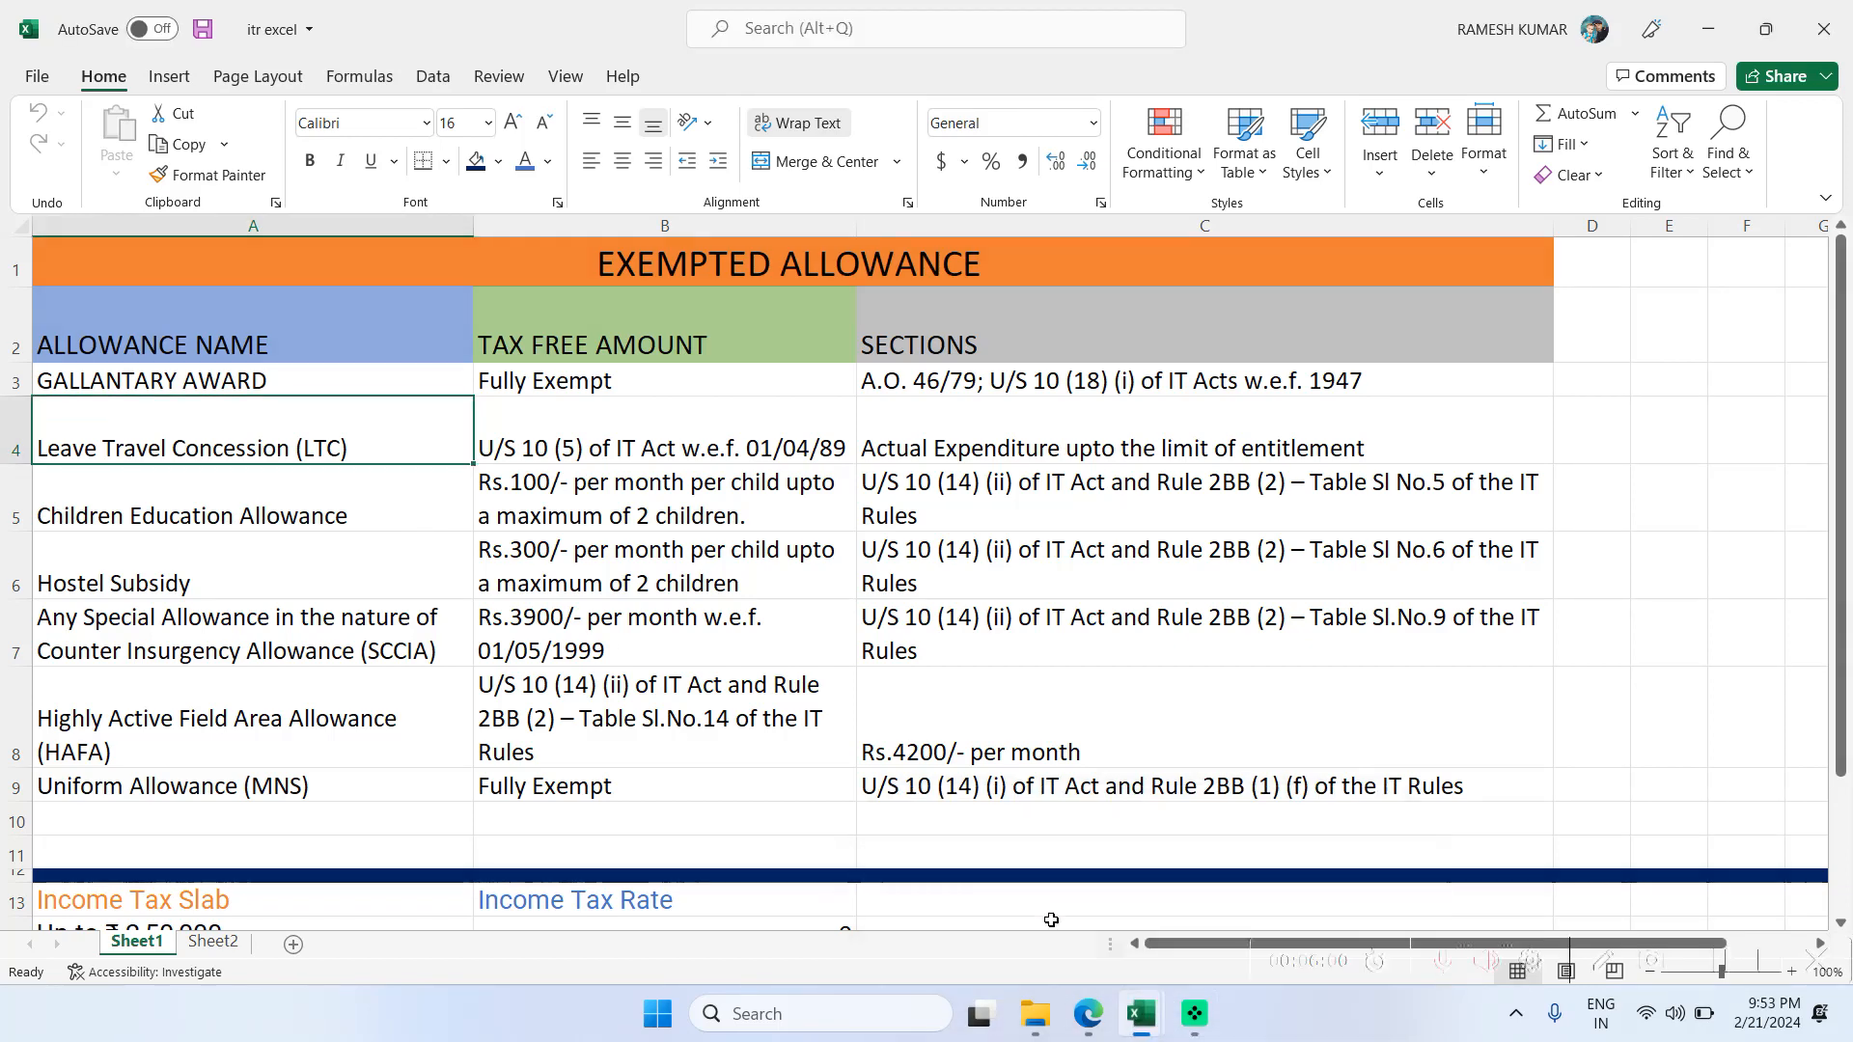
{"action": "mouse_move", "coordinate": [1140, 1014]}
{"action": "left_click", "coordinate": [1289, 897]}
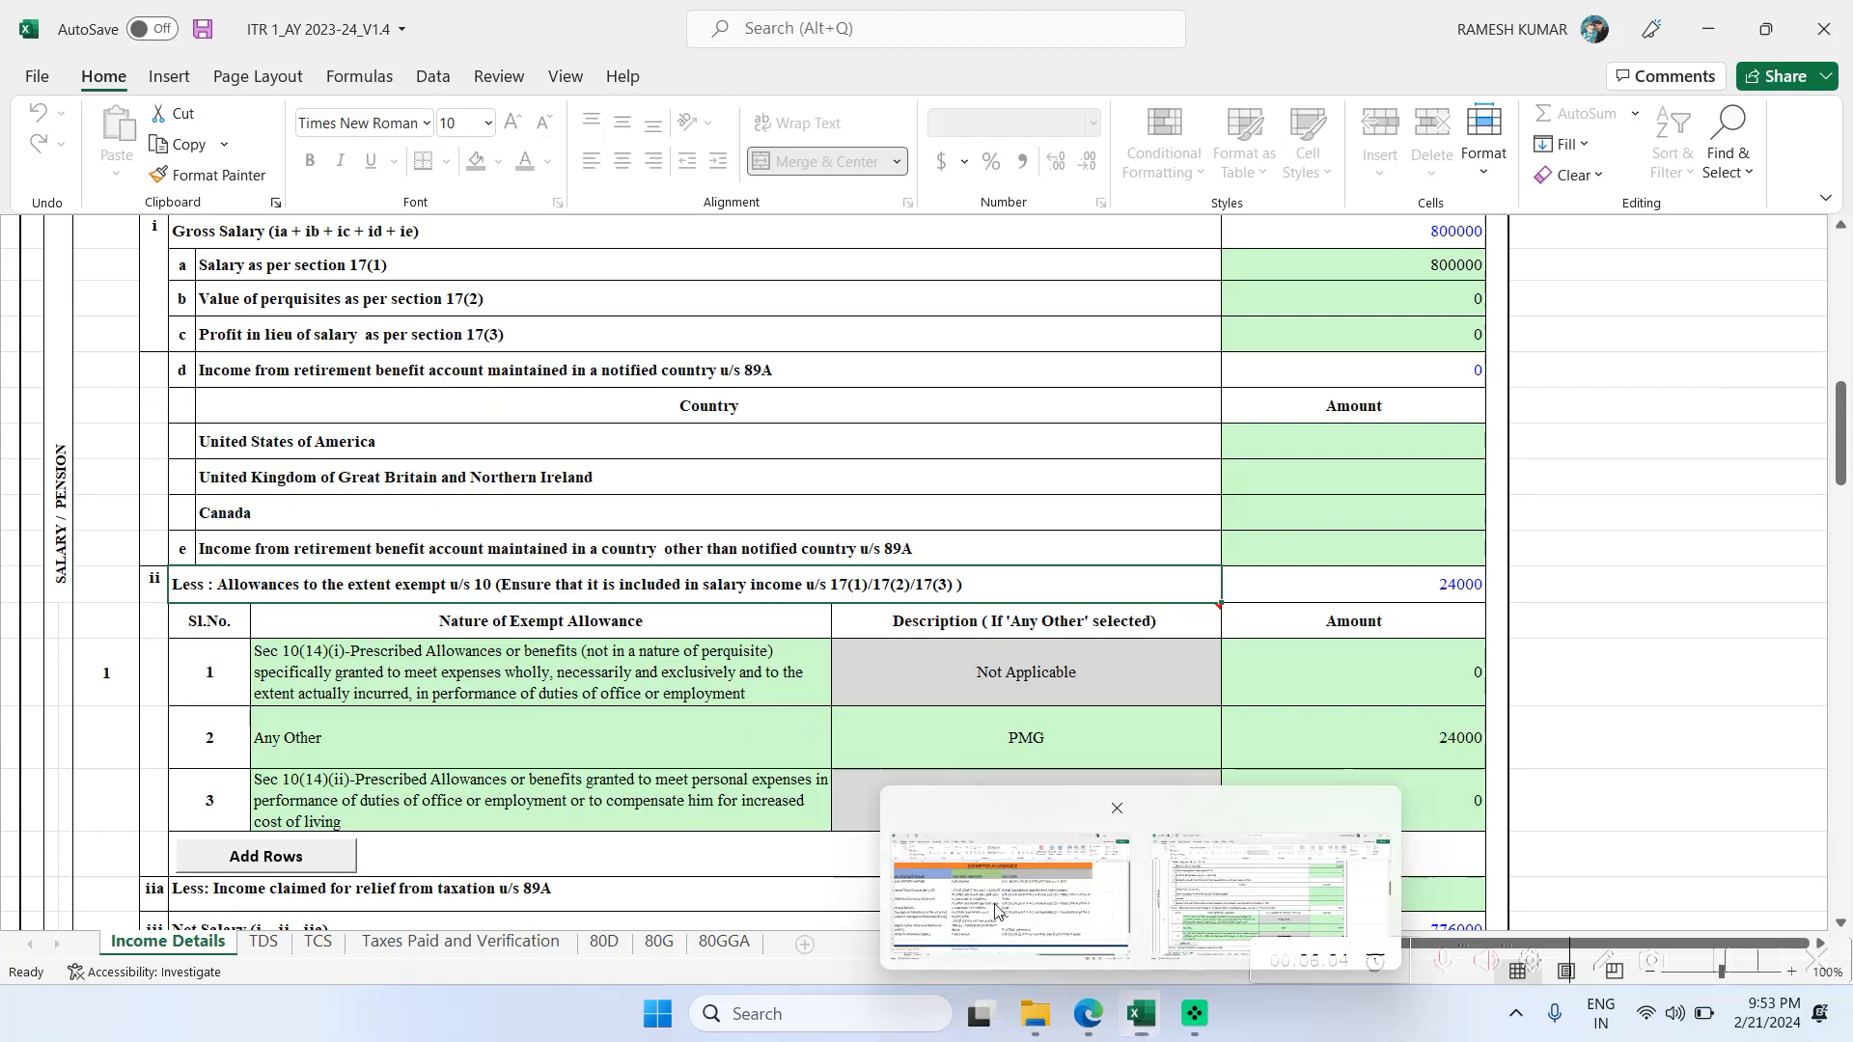
{"action": "left_click", "coordinate": [996, 911]}
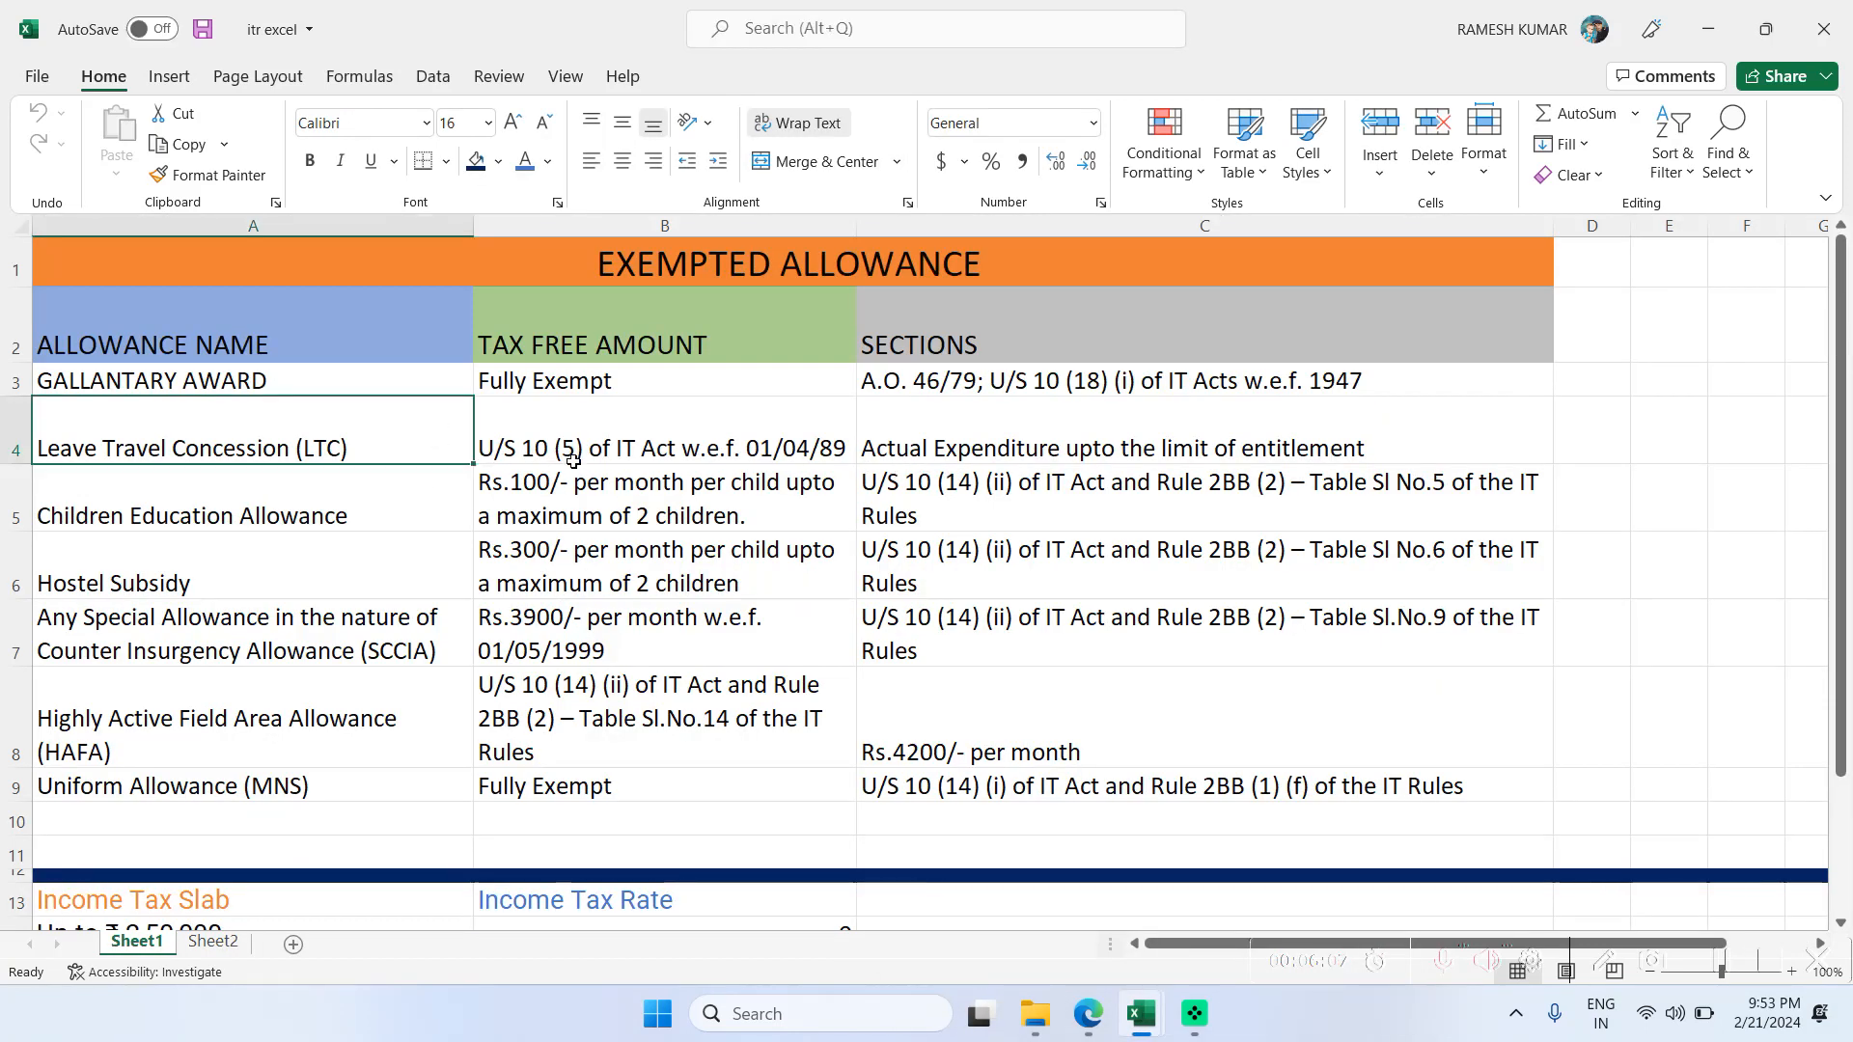
{"action": "mouse_move", "coordinate": [1140, 1018]}
{"action": "left_click", "coordinate": [1190, 934]}
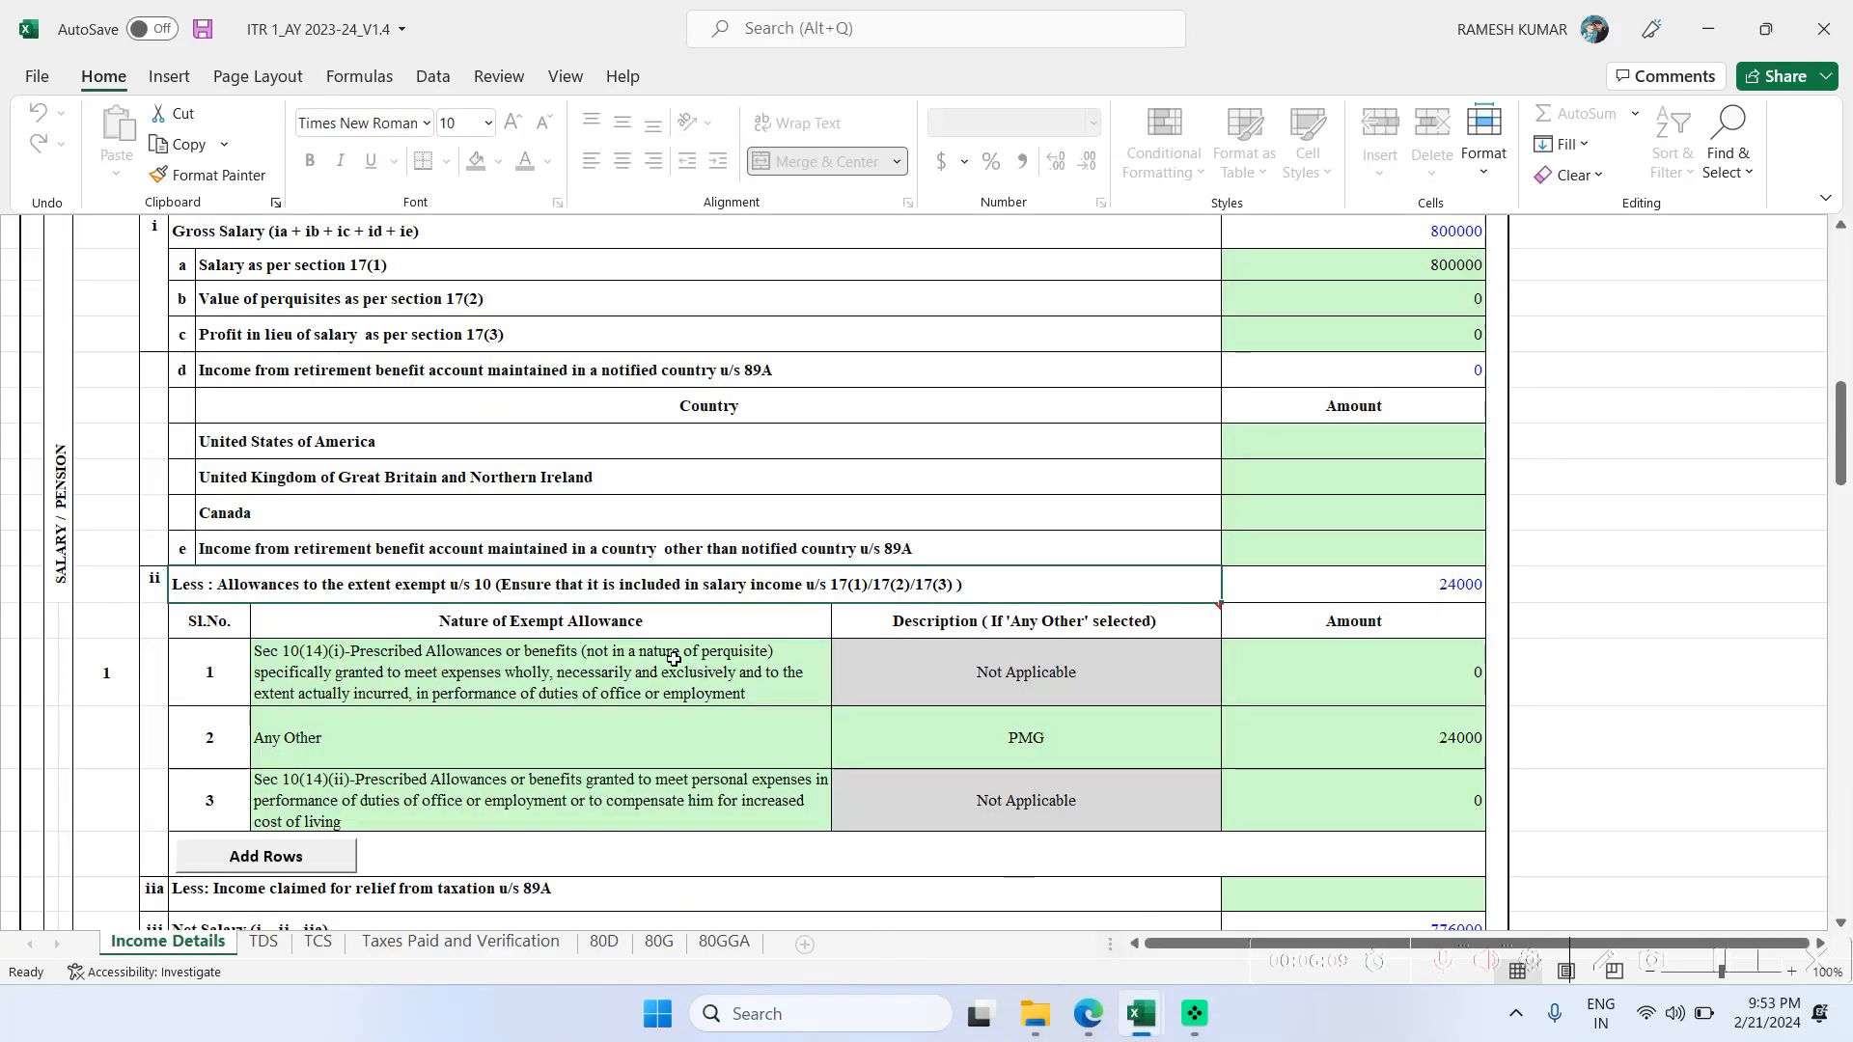
- Change the first exempt allowance row to Sec 10(5)-Leave Travel concession/assistance with an amount of 14000
{"action": "left_click", "coordinate": [810, 688]}
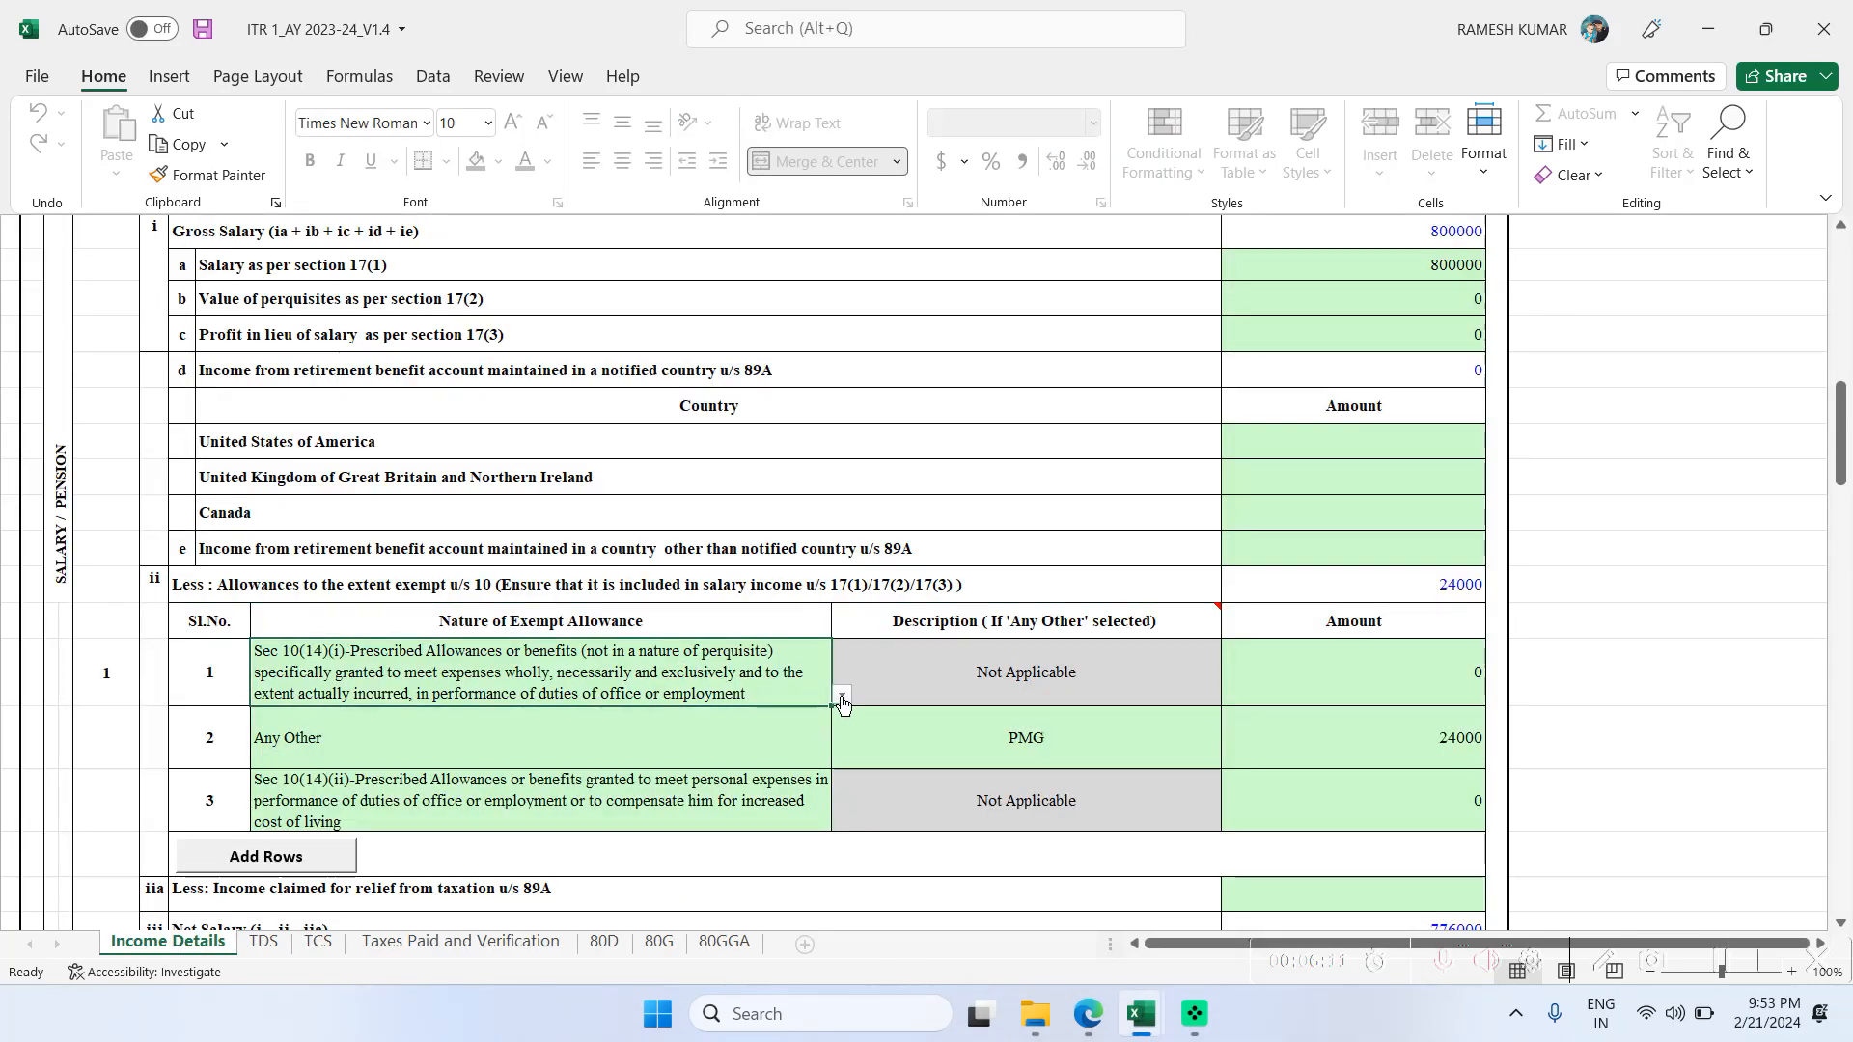
{"action": "left_click", "coordinate": [841, 695]}
{"action": "scroll", "coordinate": [521, 762], "scroll_direction": "up", "scroll_amount": 2}
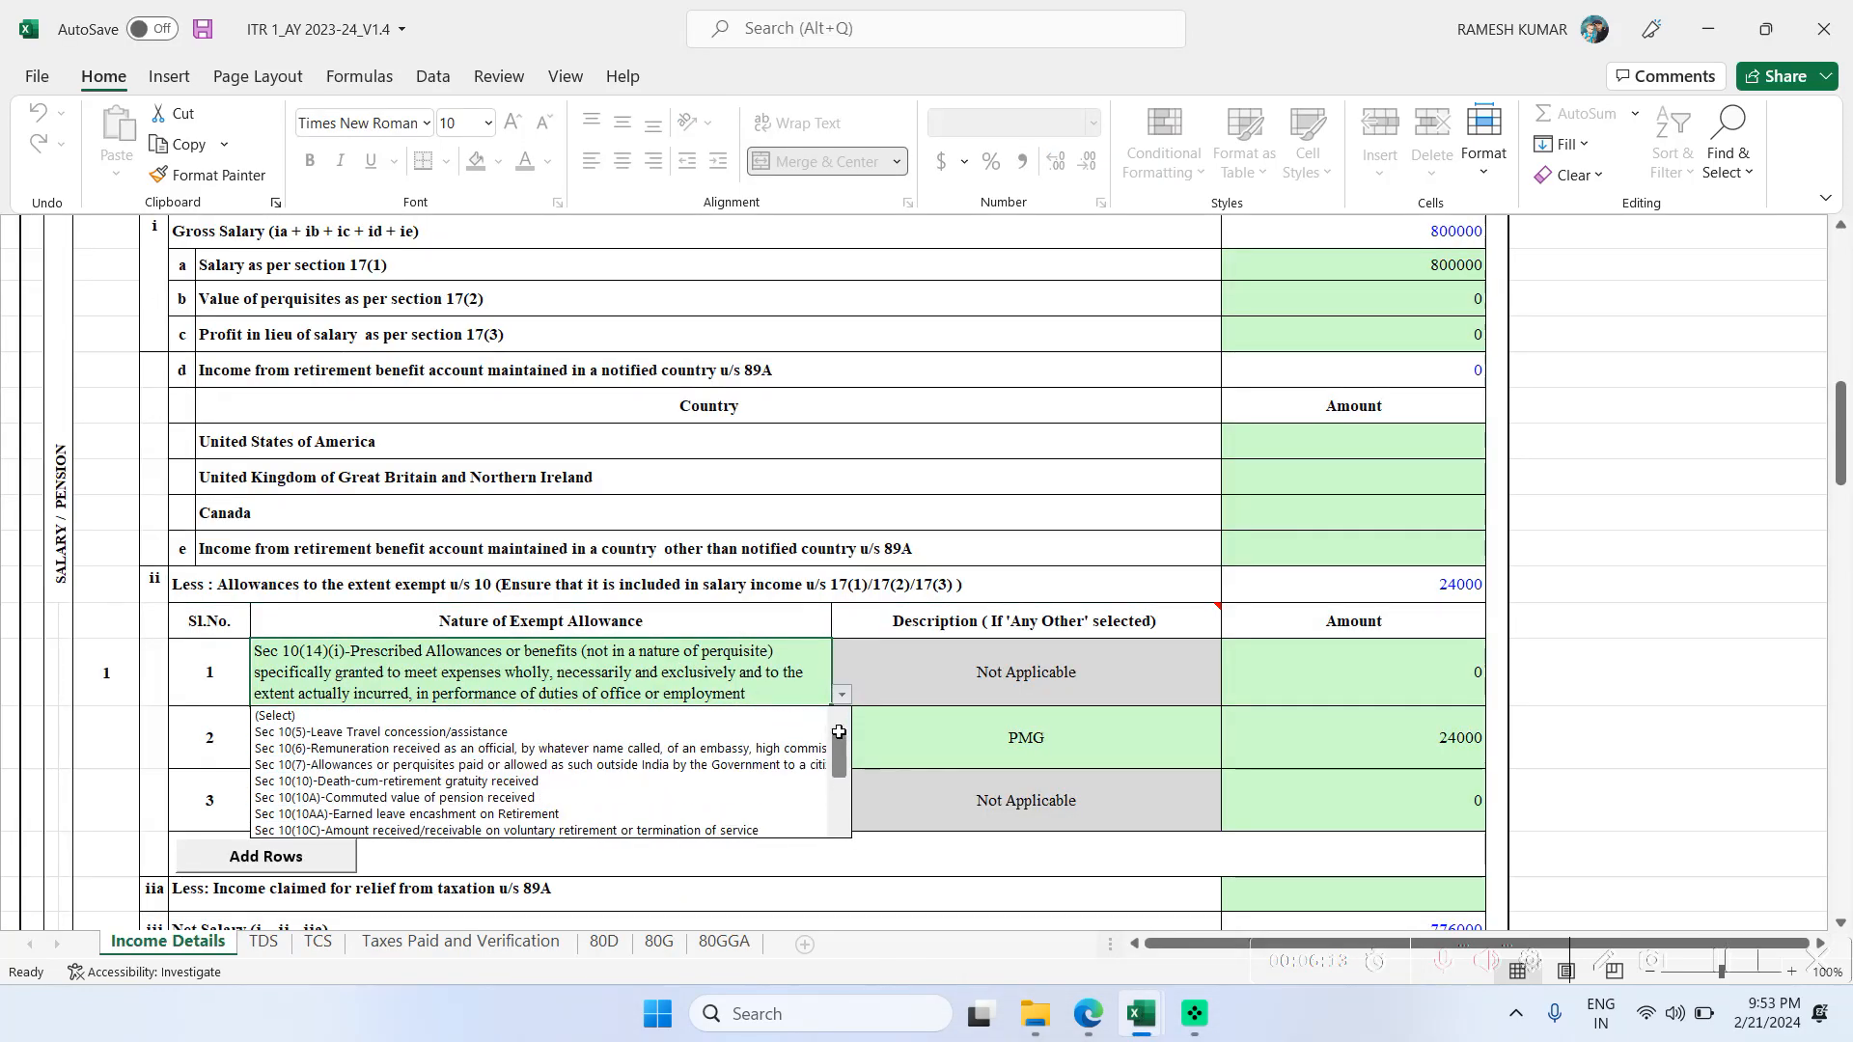
{"action": "left_click", "coordinate": [496, 732]}
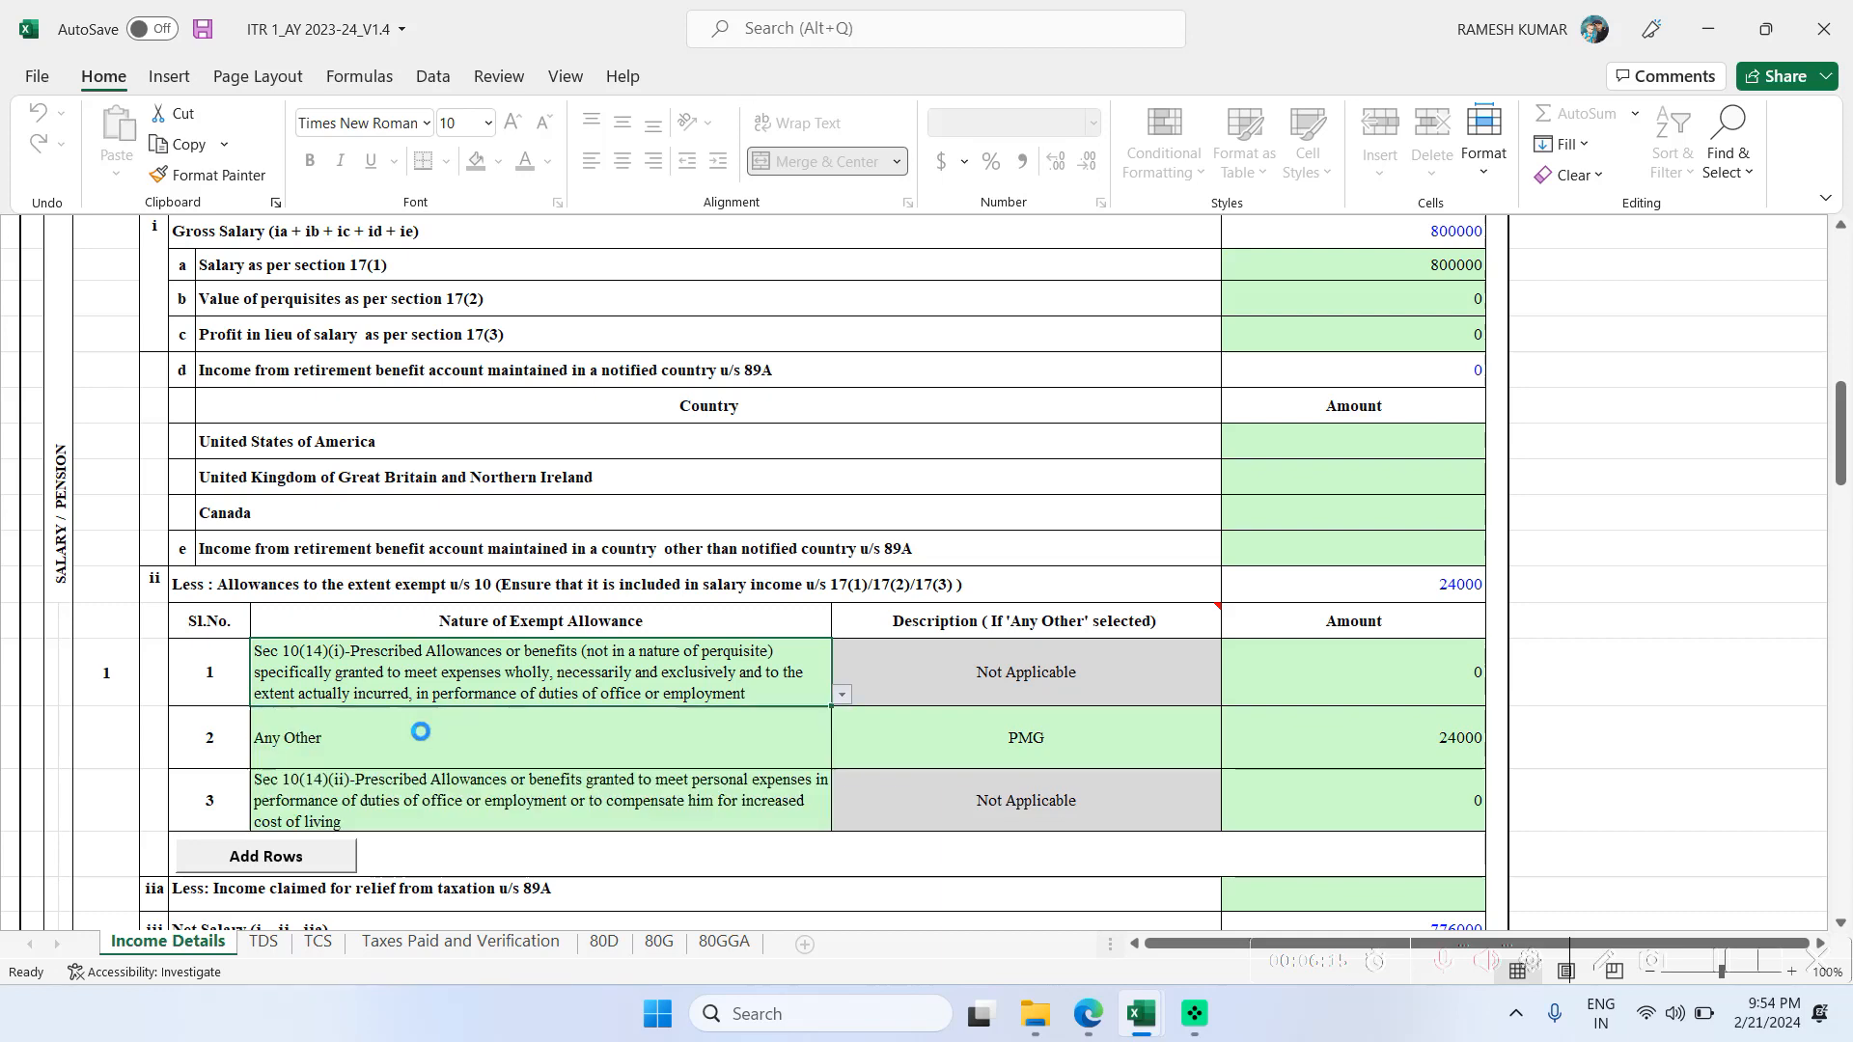
{"action": "left_click", "coordinate": [1410, 694]}
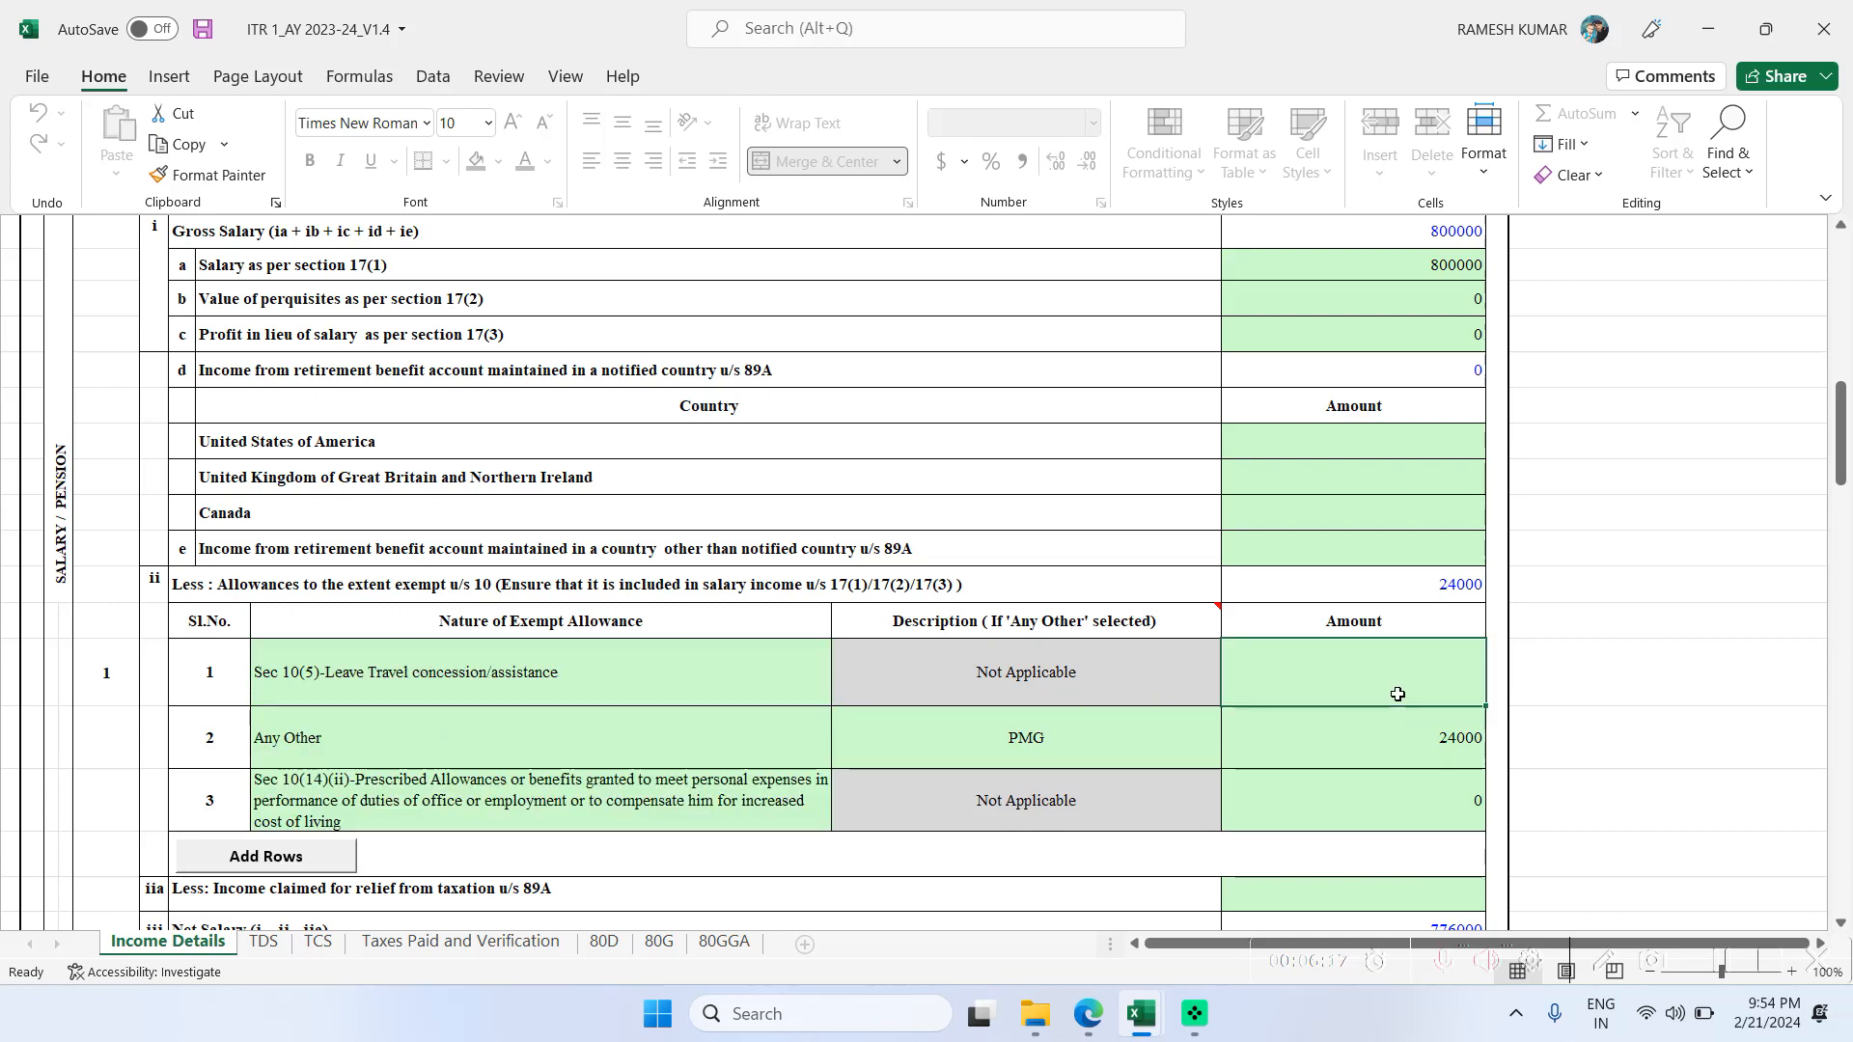
{"action": "type", "text": "14000"}
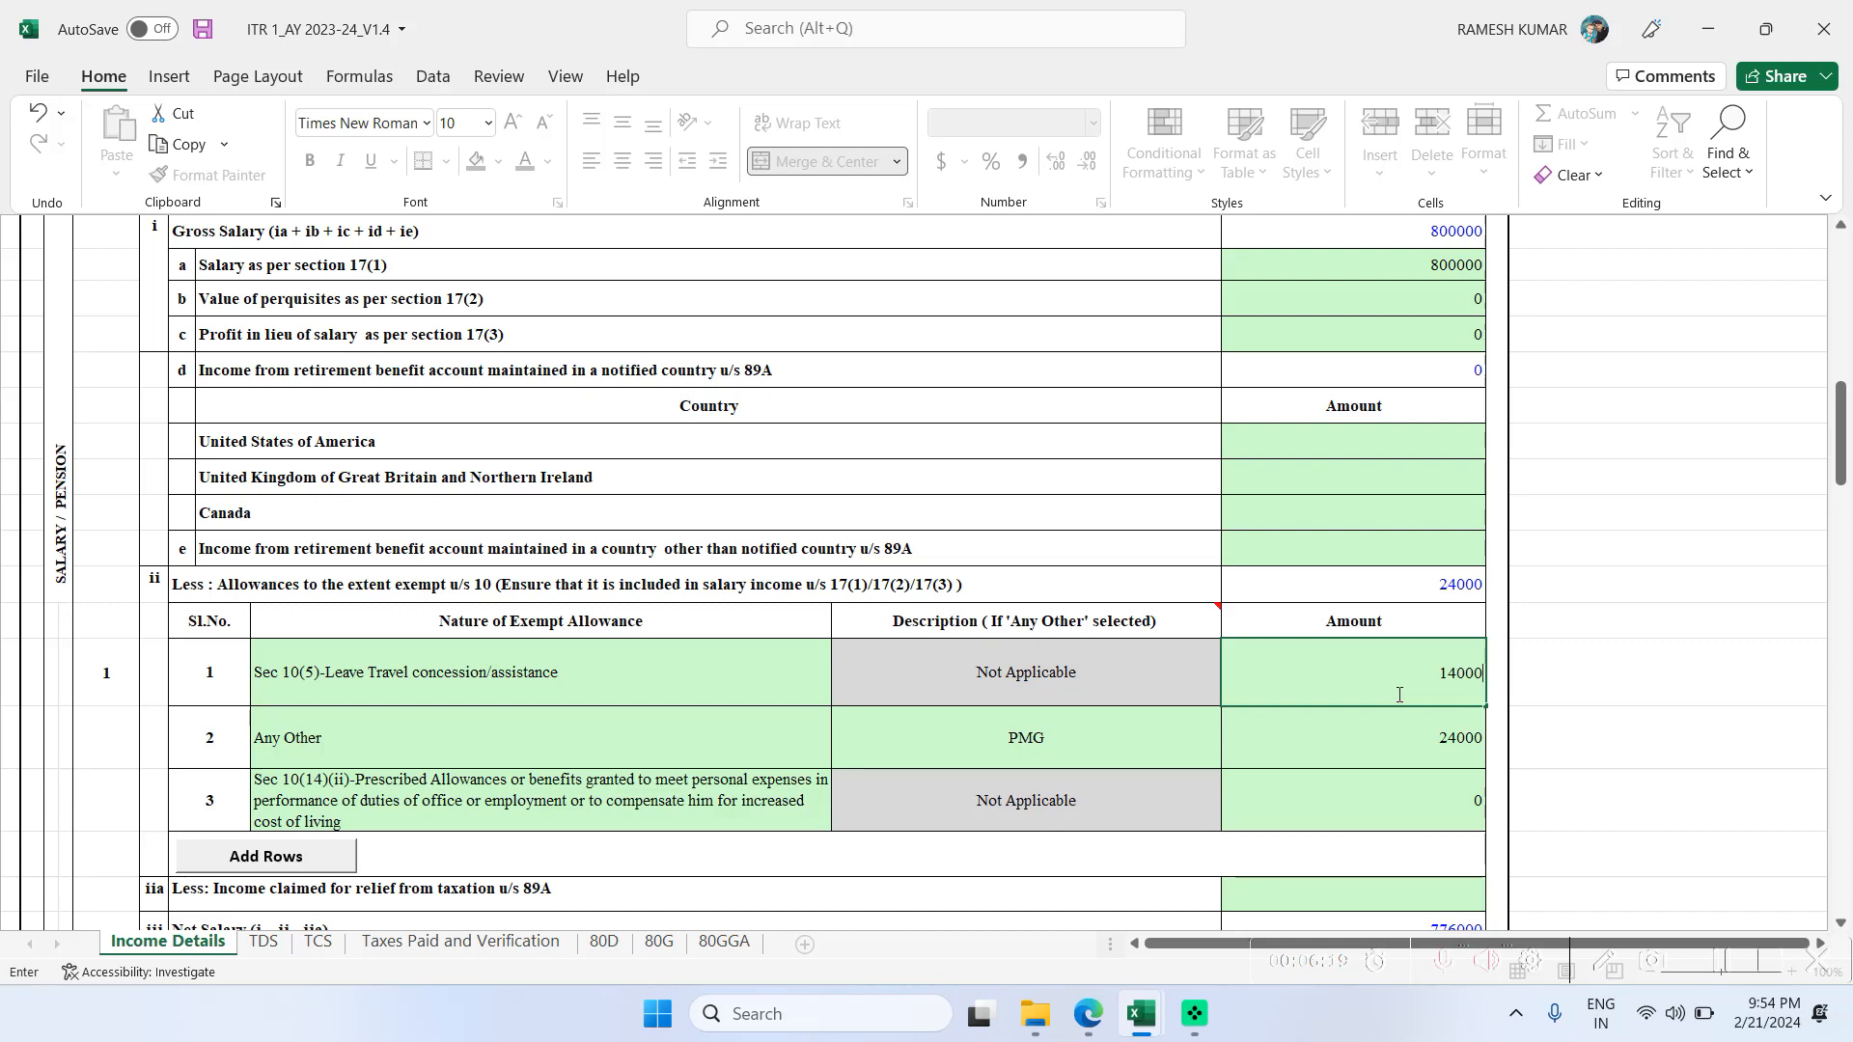
{"action": "left_click", "coordinate": [1121, 592]}
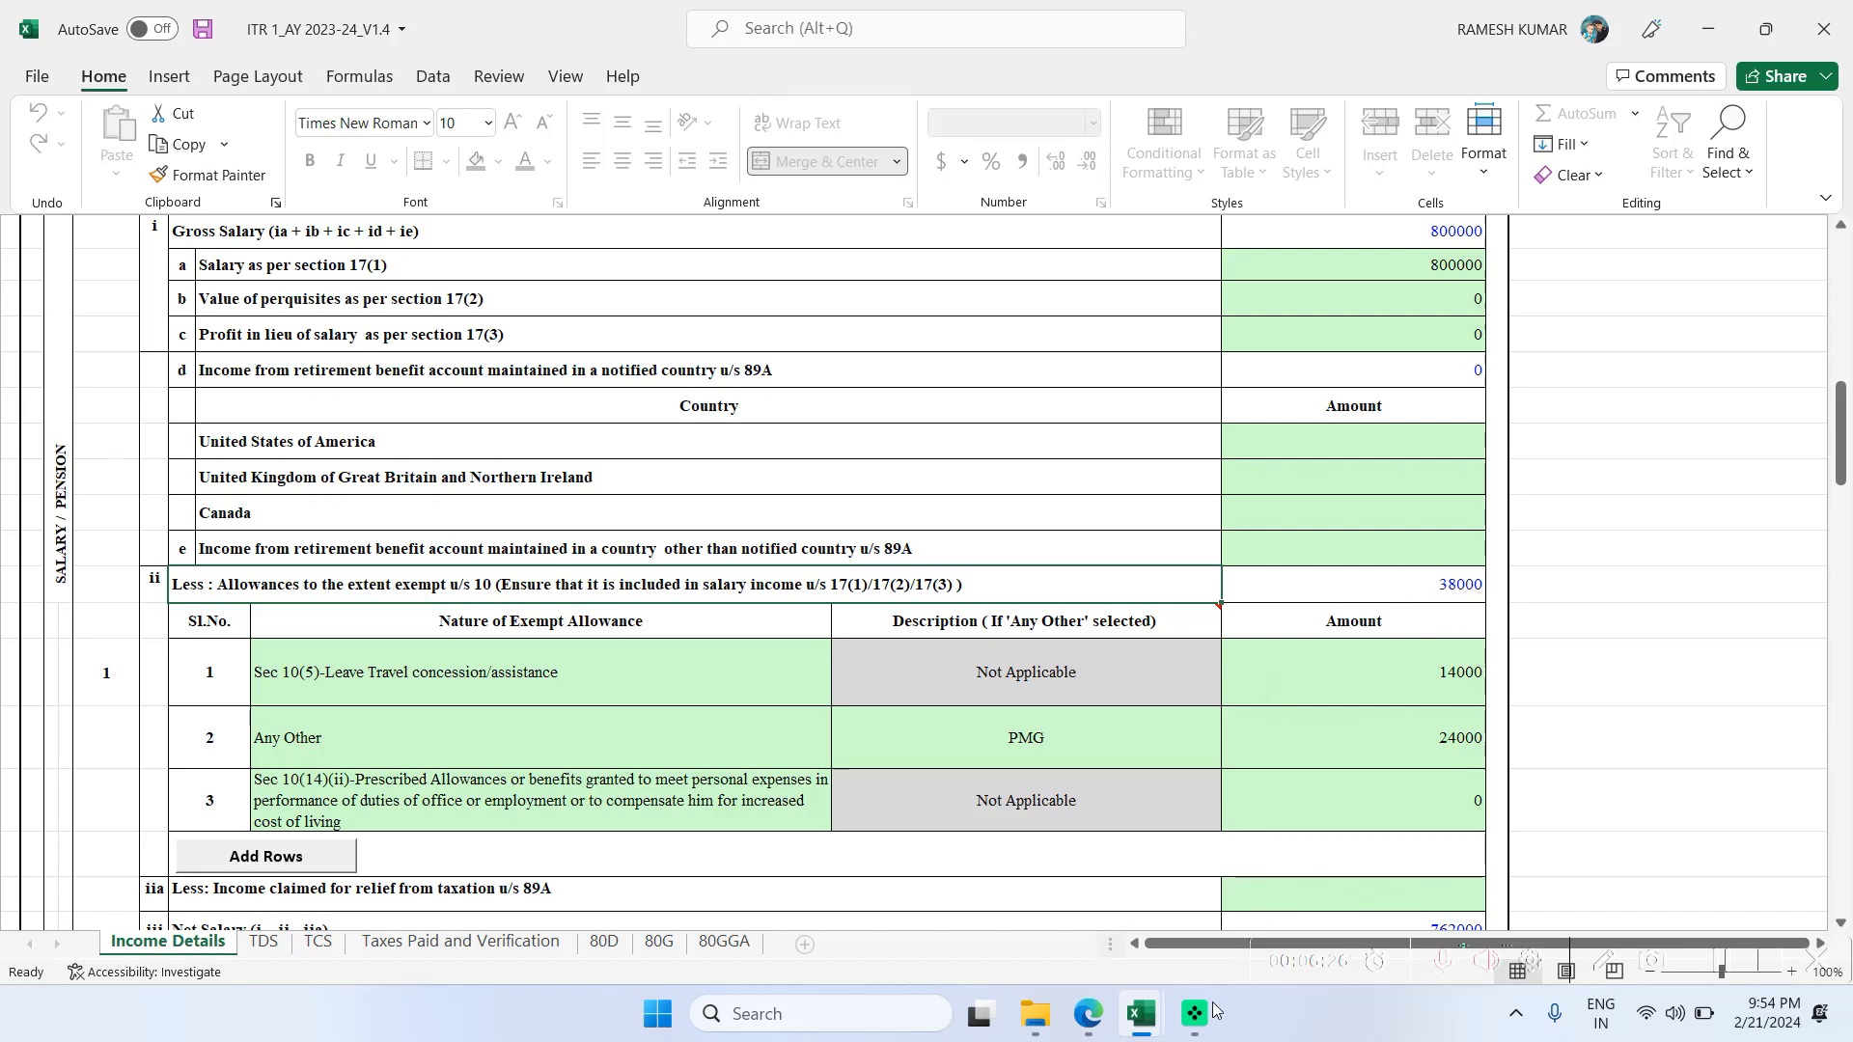
- Check the Children Education Allowance limit and section in the itr excel table, and return to the ITR 1 exempt allowances
{"action": "mouse_move", "coordinate": [1146, 1026]}
{"action": "left_click", "coordinate": [994, 878]}
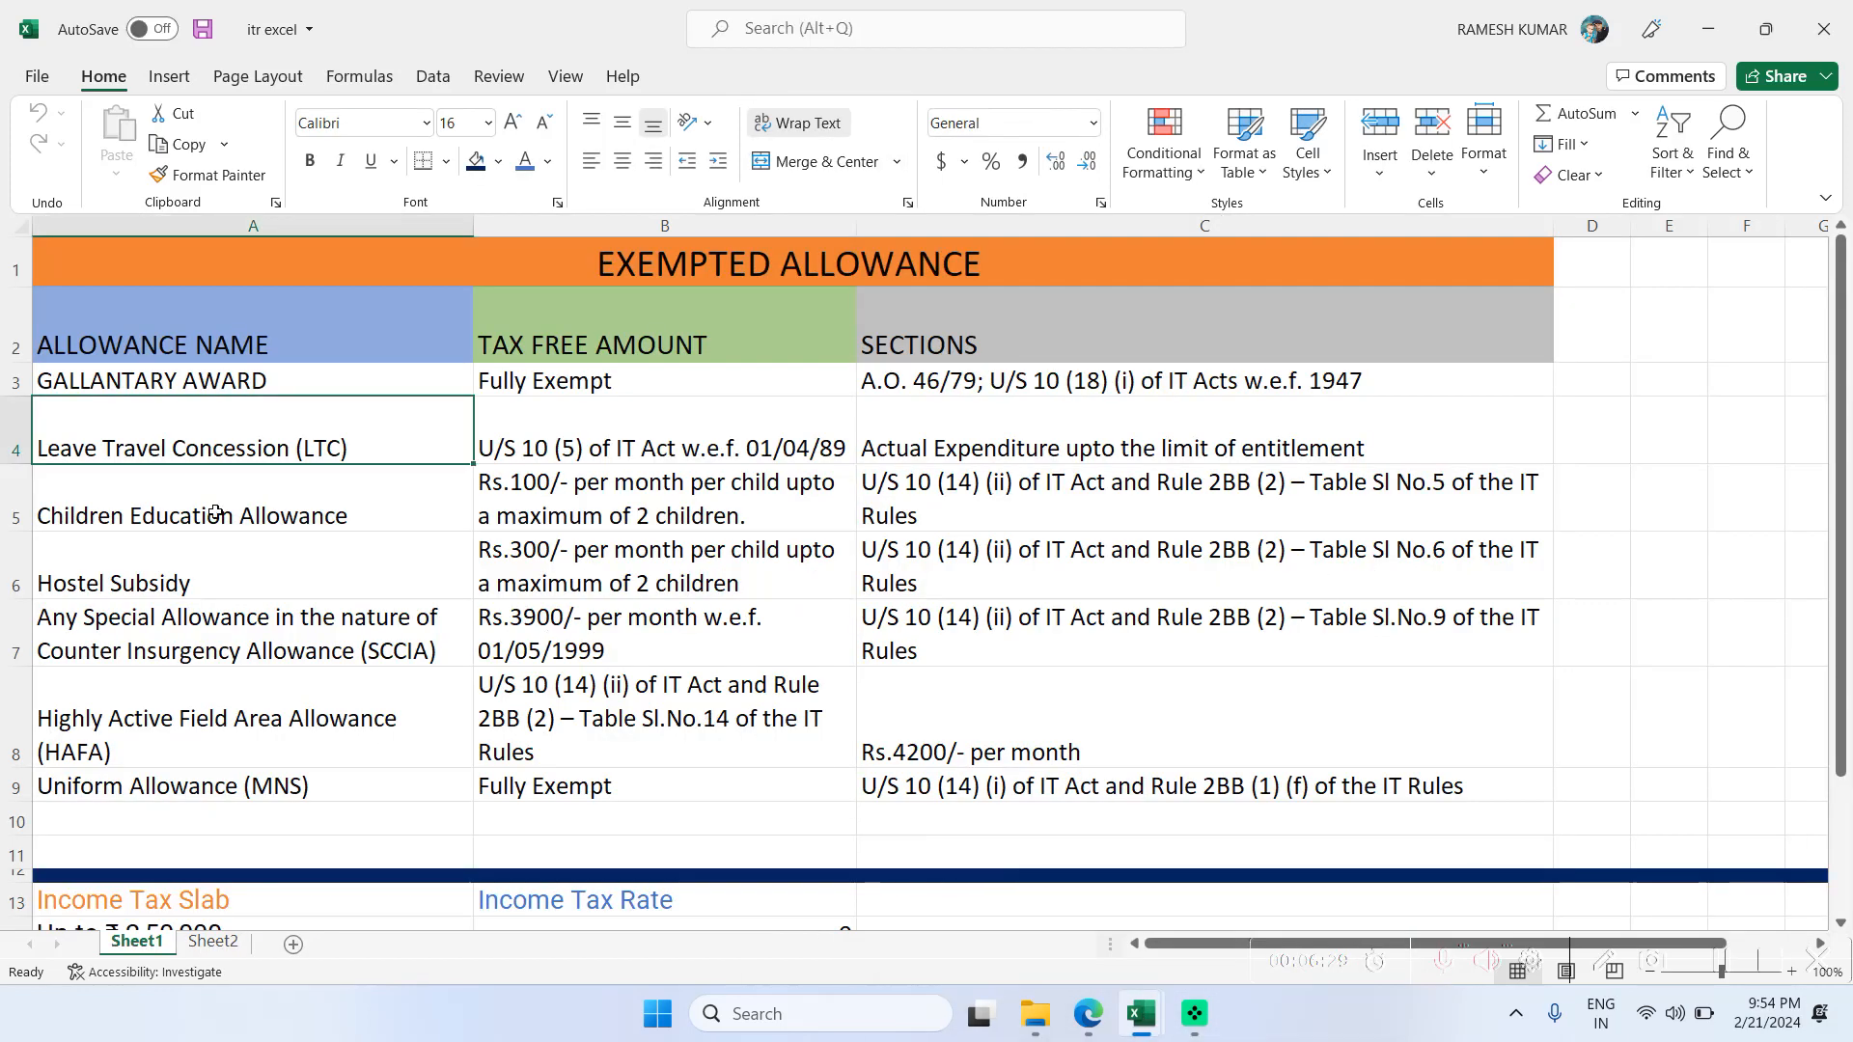
{"action": "left_click", "coordinate": [258, 512]}
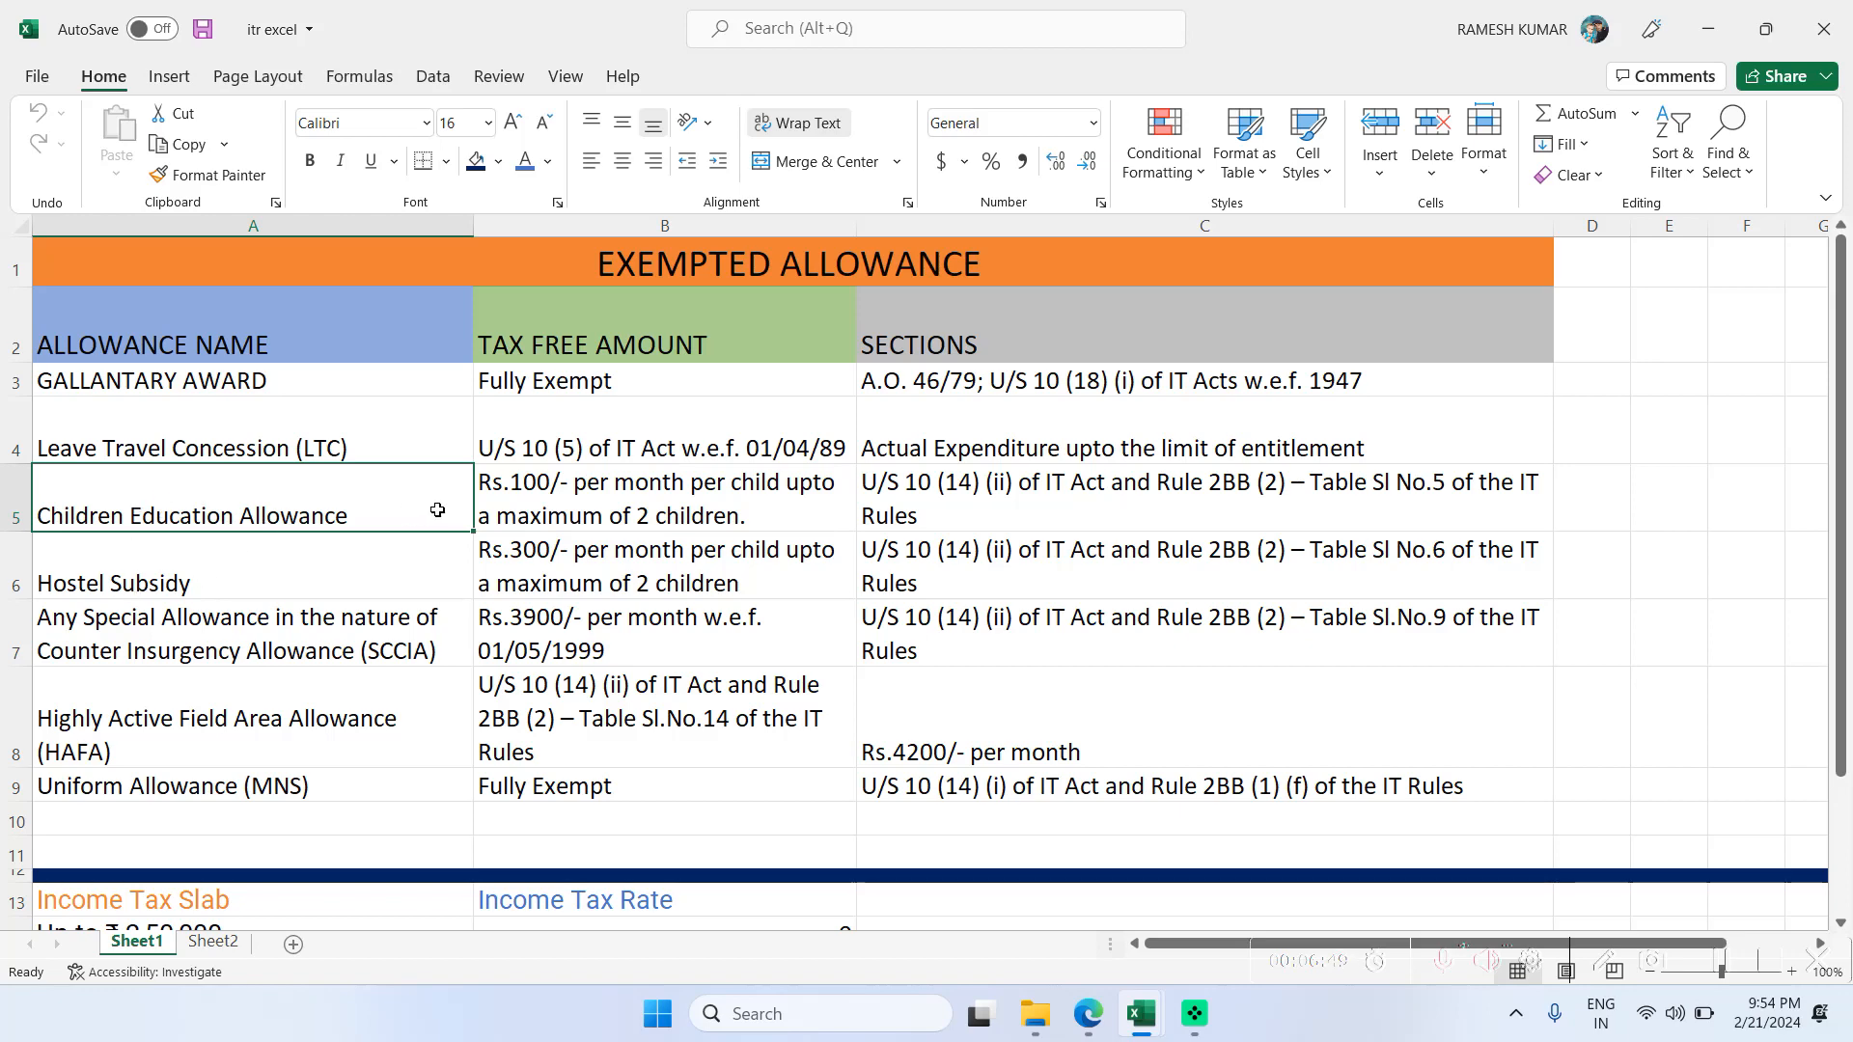
{"action": "mouse_move", "coordinate": [1153, 1029]}
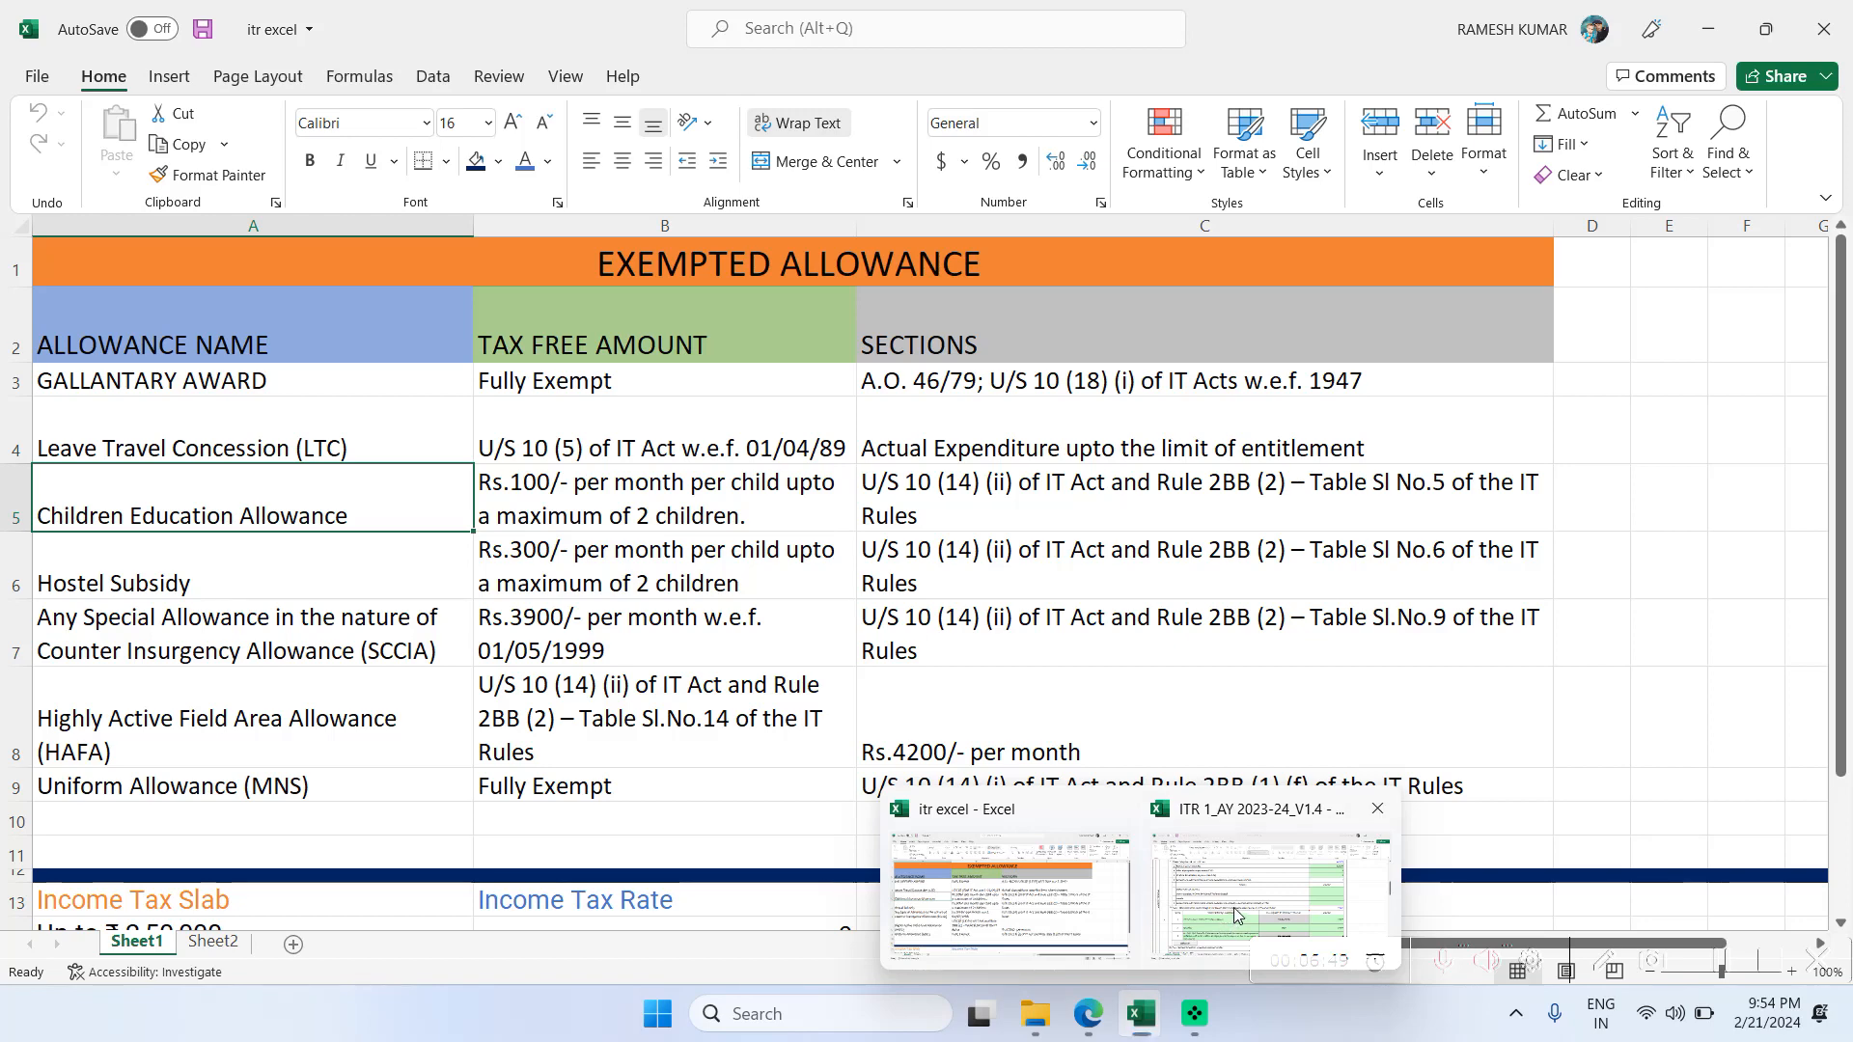
{"action": "left_click", "coordinate": [1163, 961]}
{"action": "mouse_move", "coordinate": [1134, 1010]}
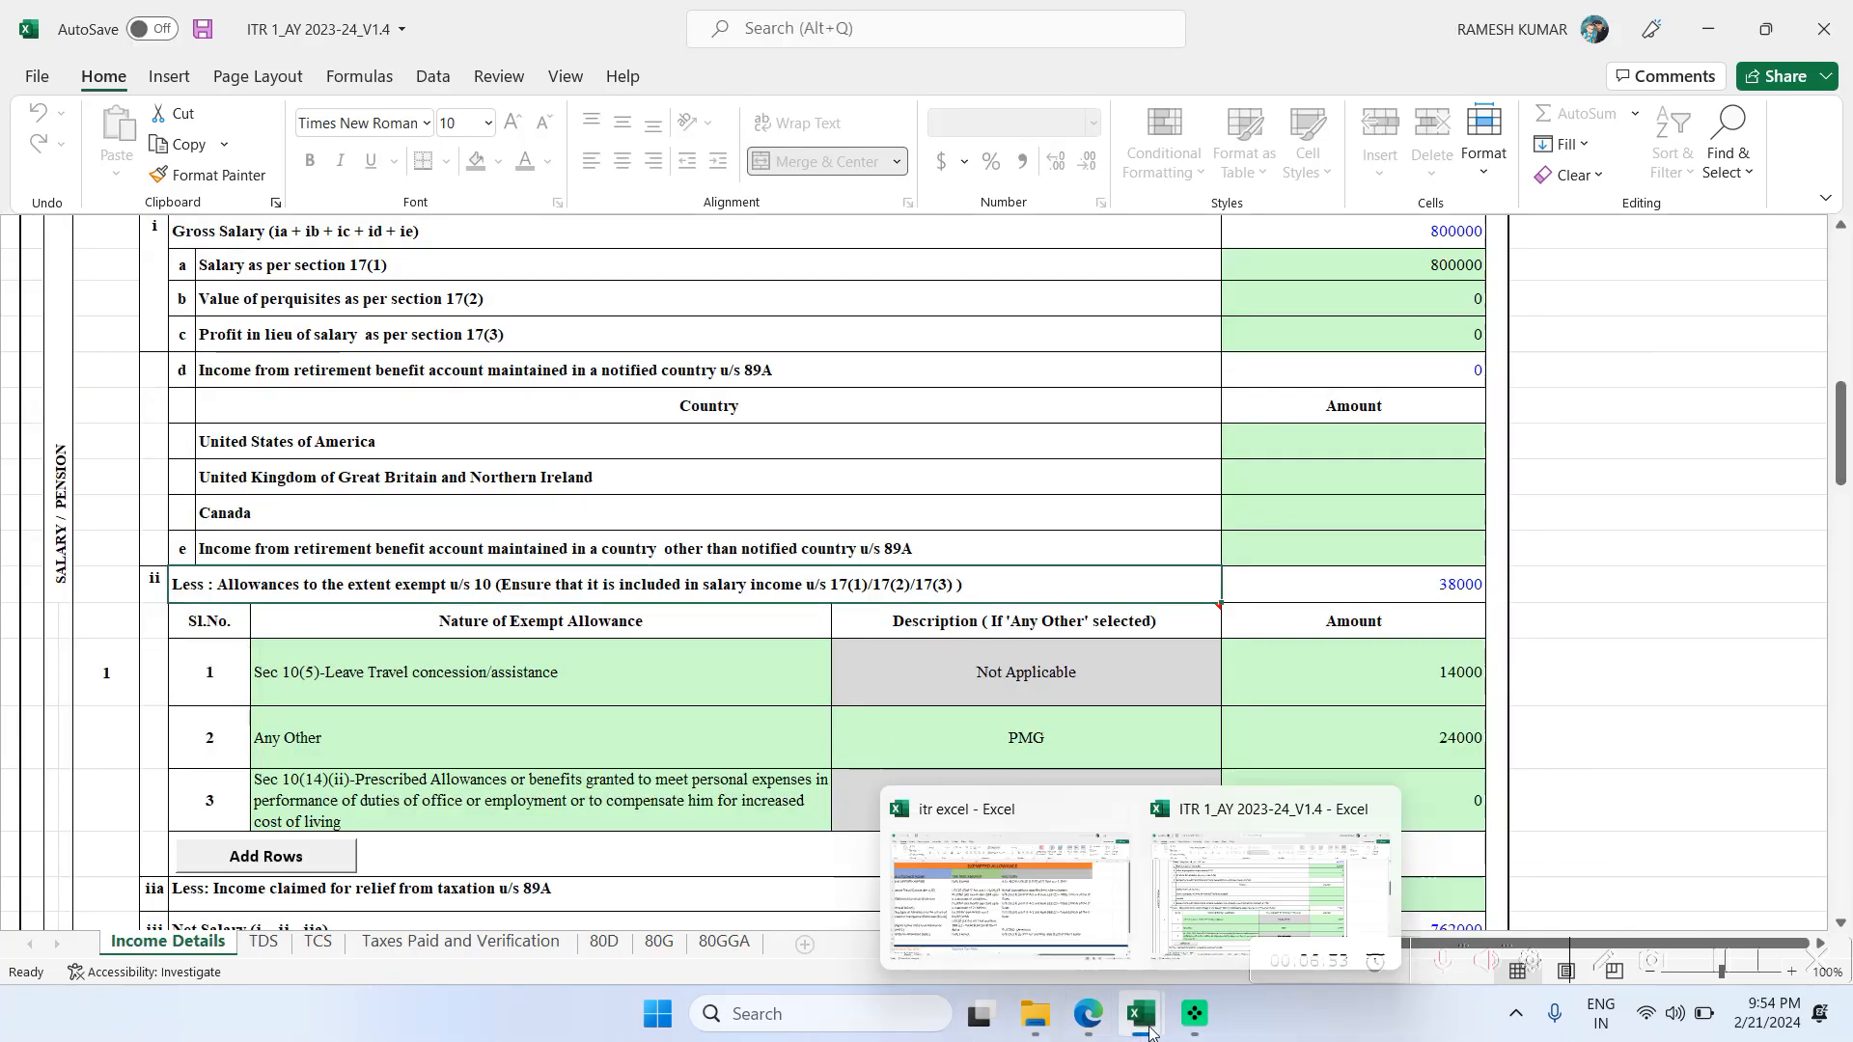
{"action": "left_click", "coordinate": [984, 951]}
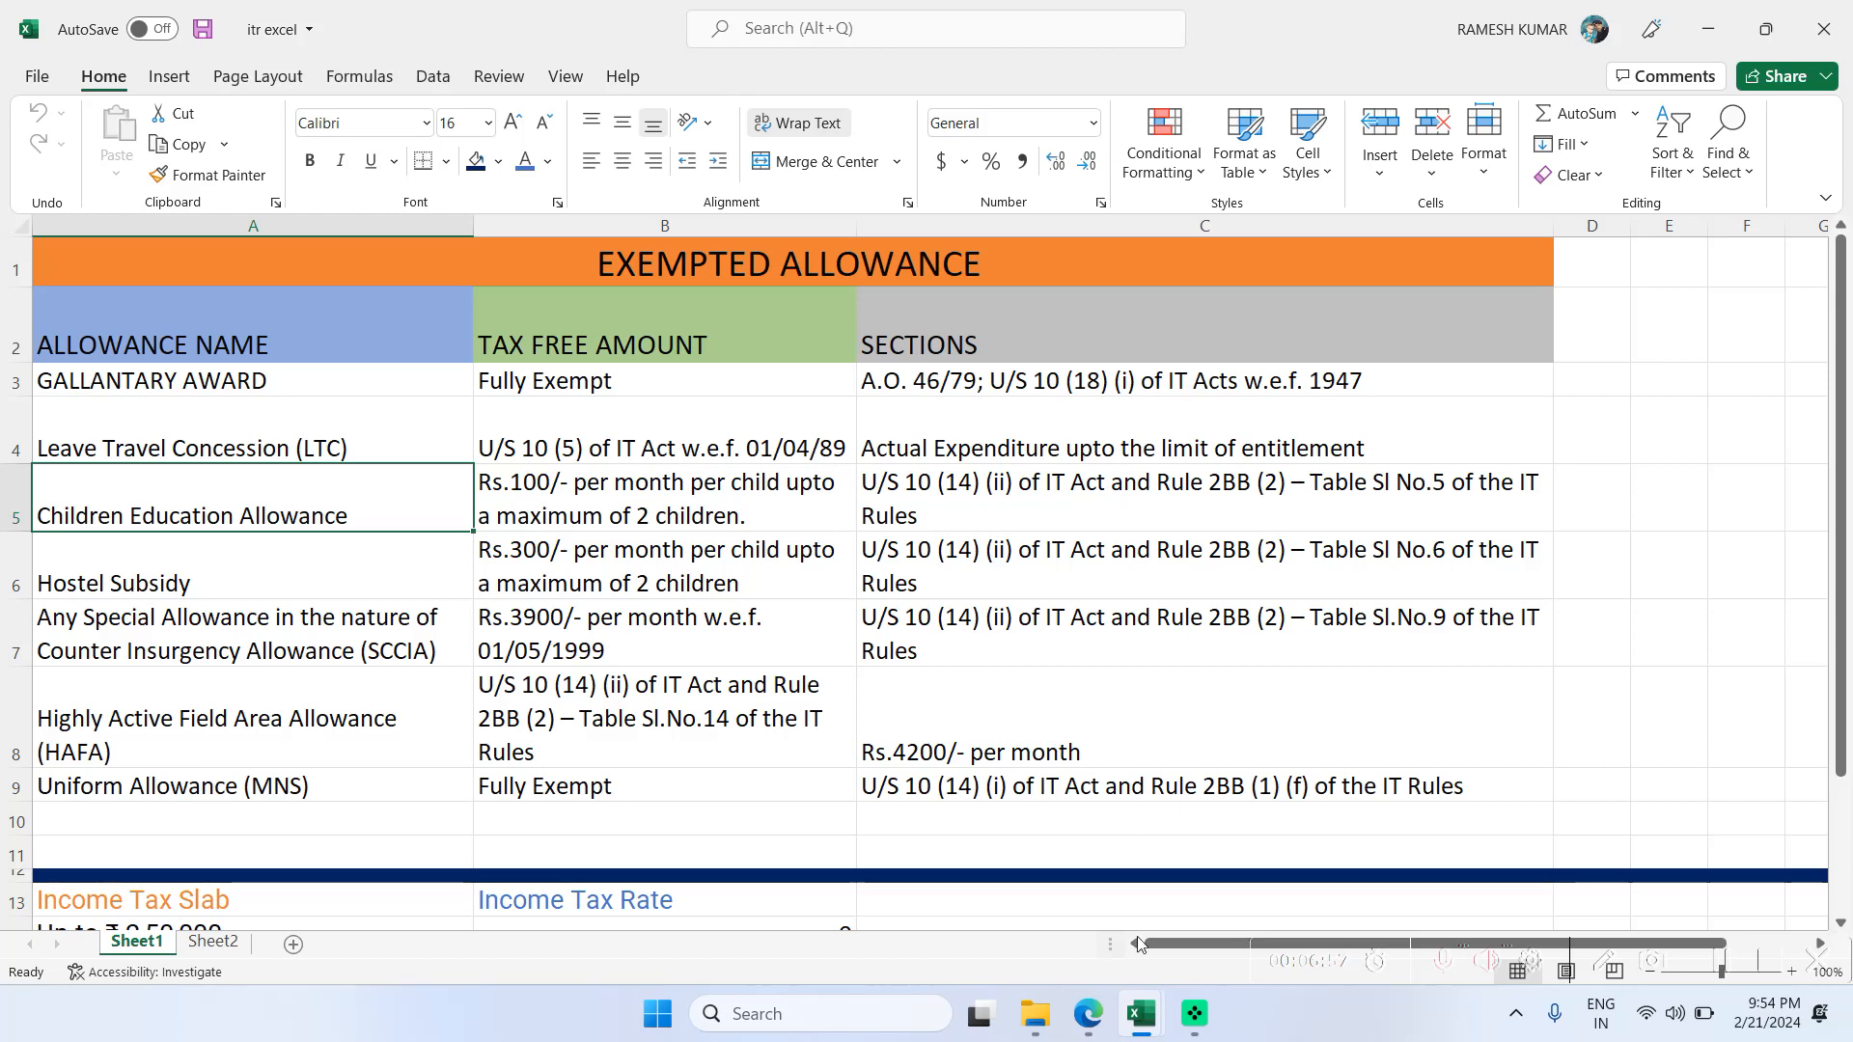
{"action": "mouse_move", "coordinate": [1140, 1013]}
{"action": "left_click", "coordinate": [1284, 883]}
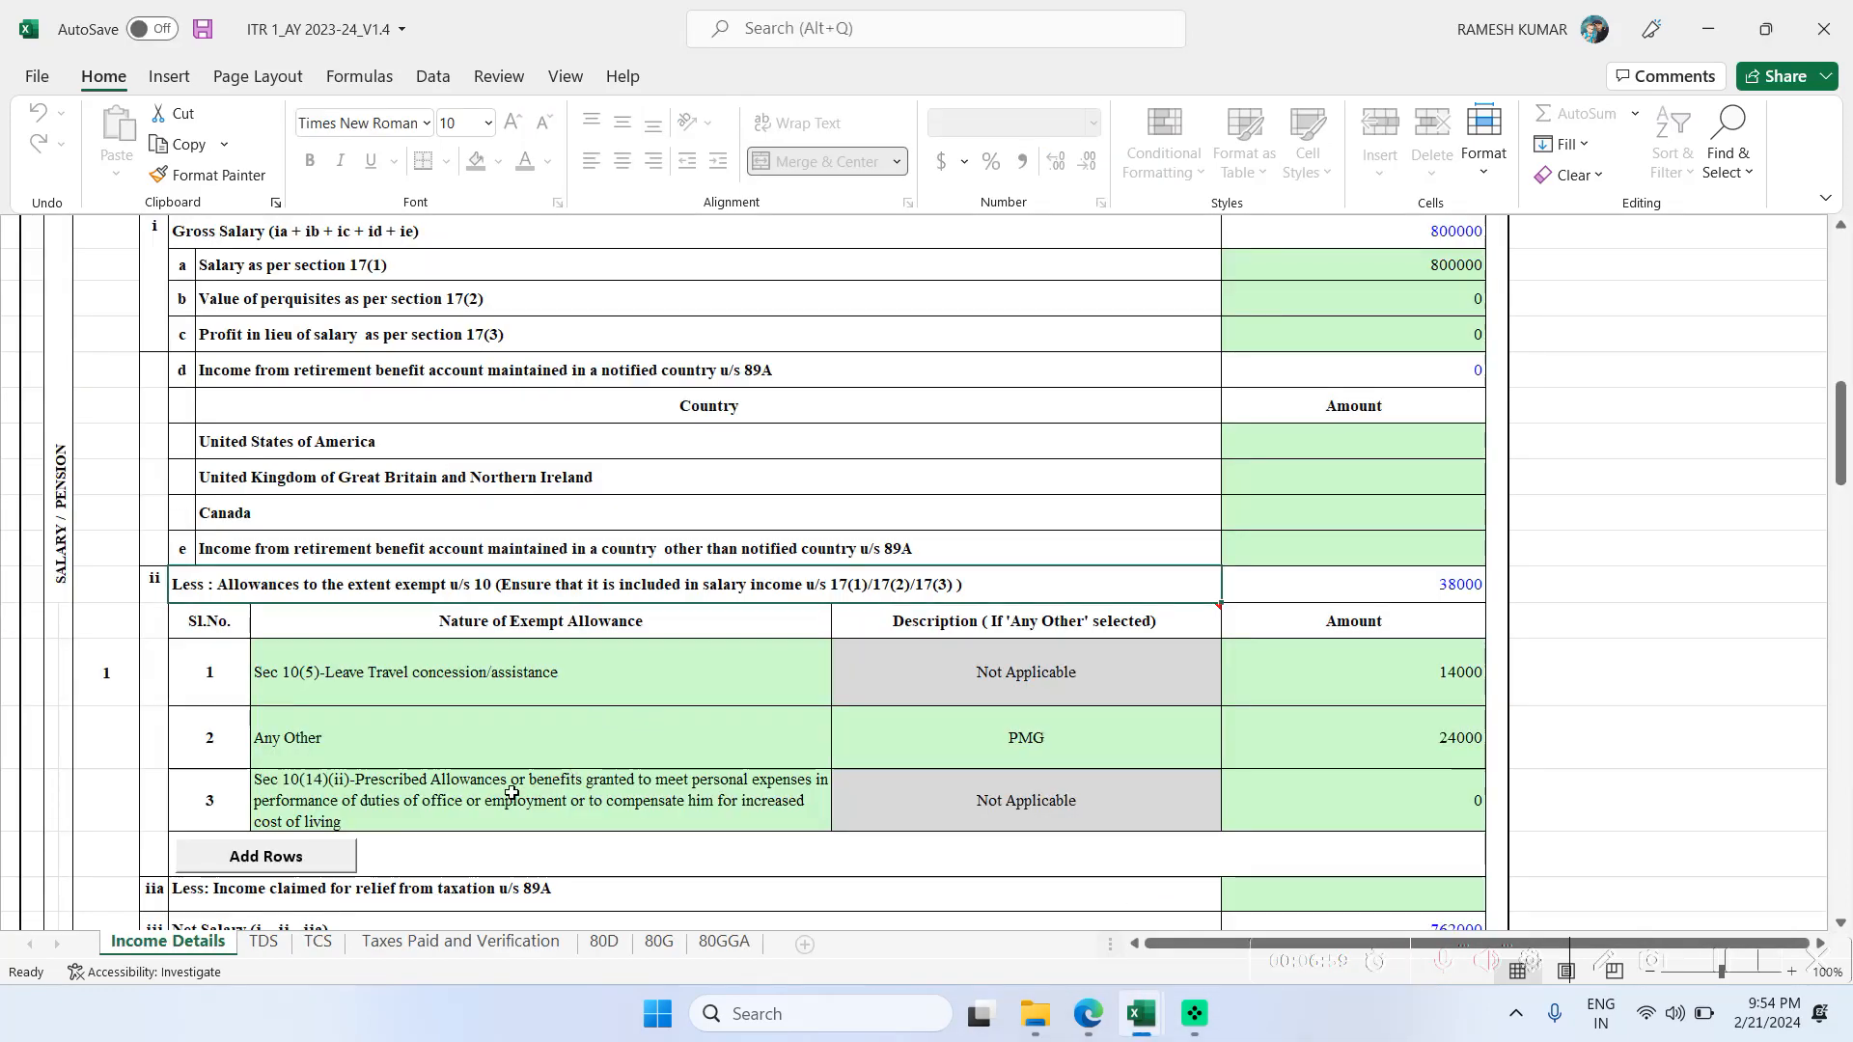
- Enter 2400 as the amount of the Sec 10(14)(ii) allowance in the third exempt allowance row
{"action": "left_click", "coordinate": [560, 810]}
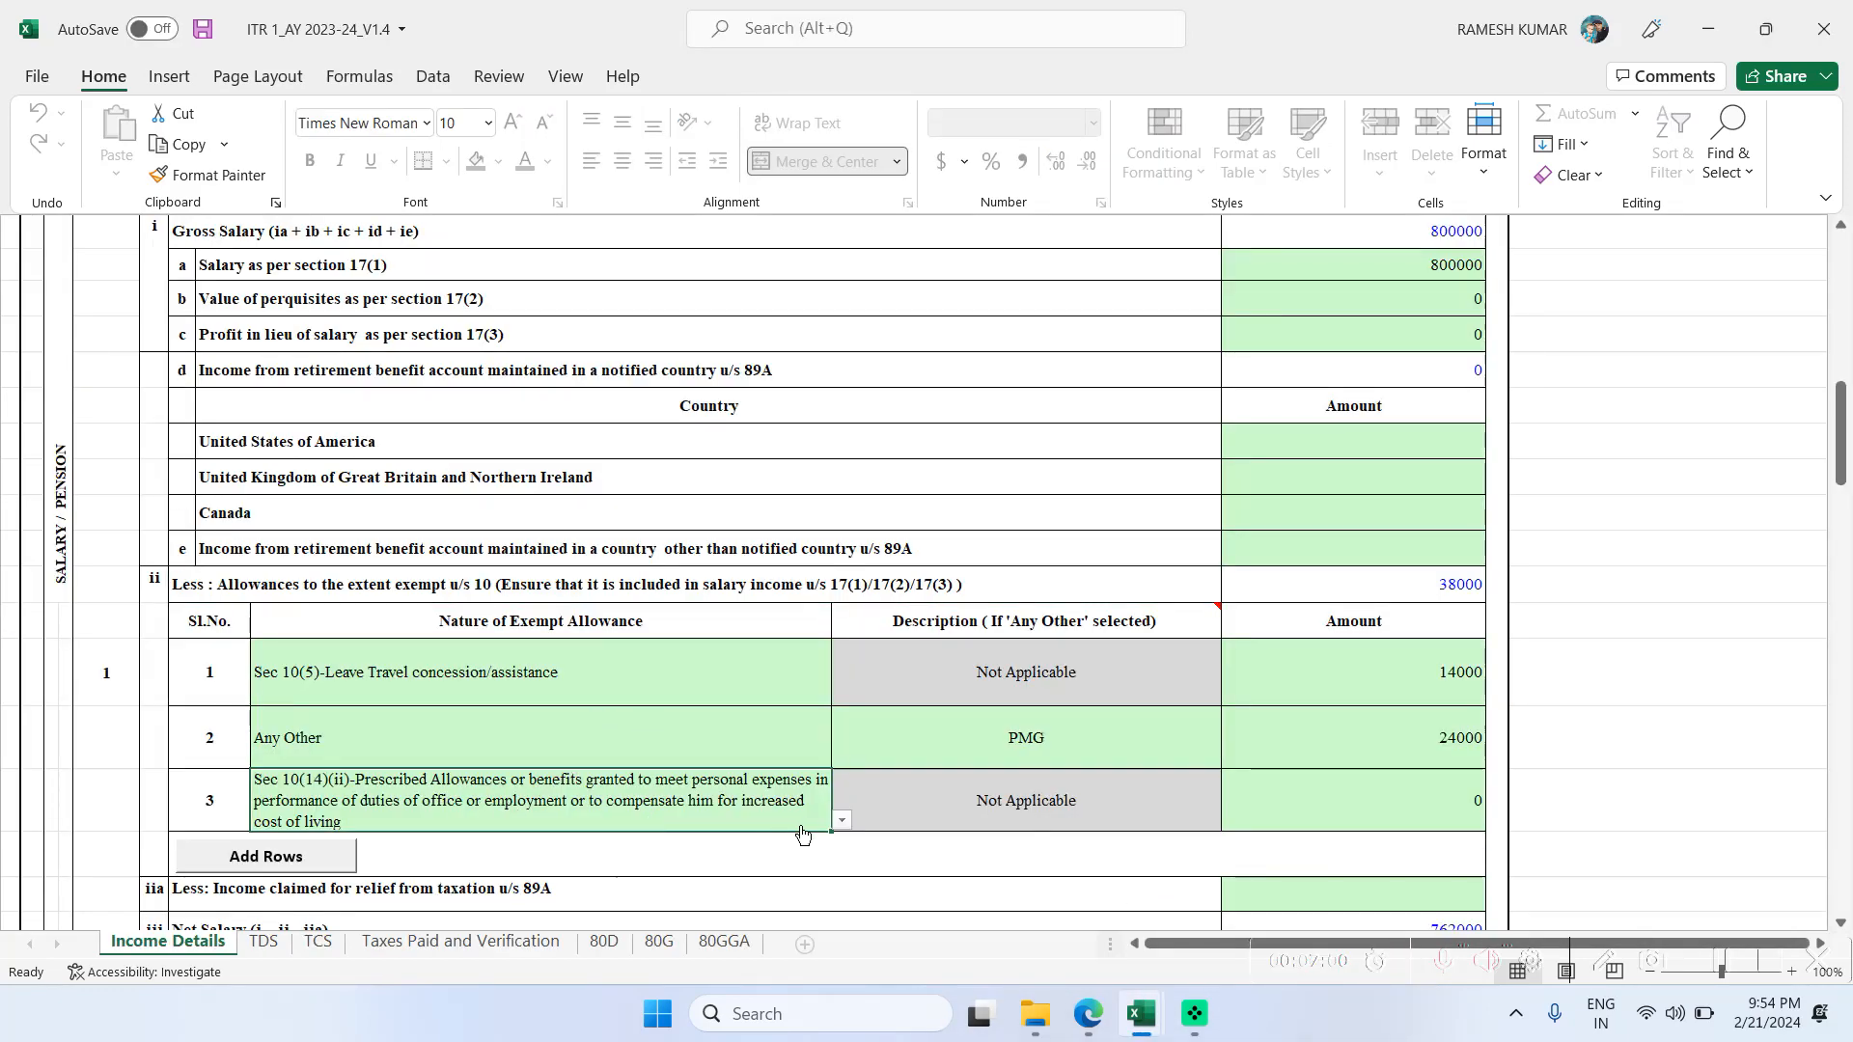
{"action": "left_click", "coordinate": [1321, 815]}
{"action": "type", "text": "2400"}
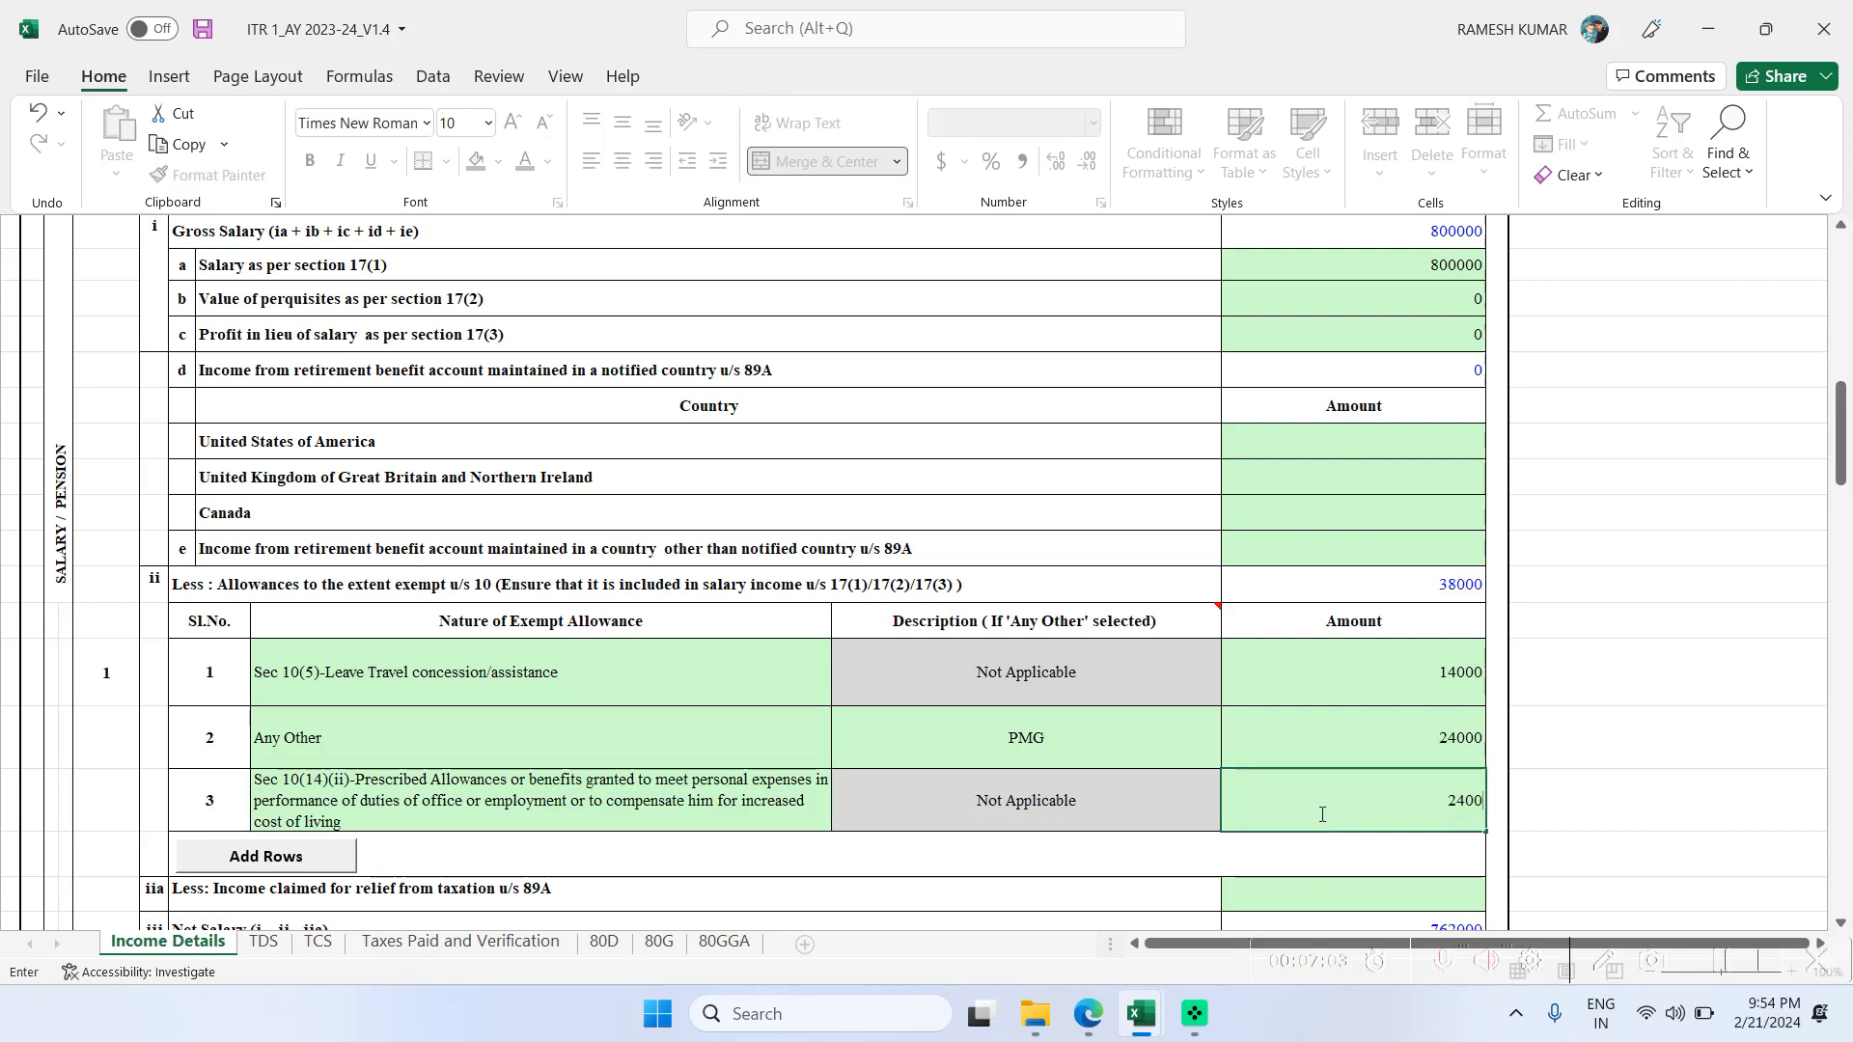
{"action": "left_click", "coordinate": [1157, 856]}
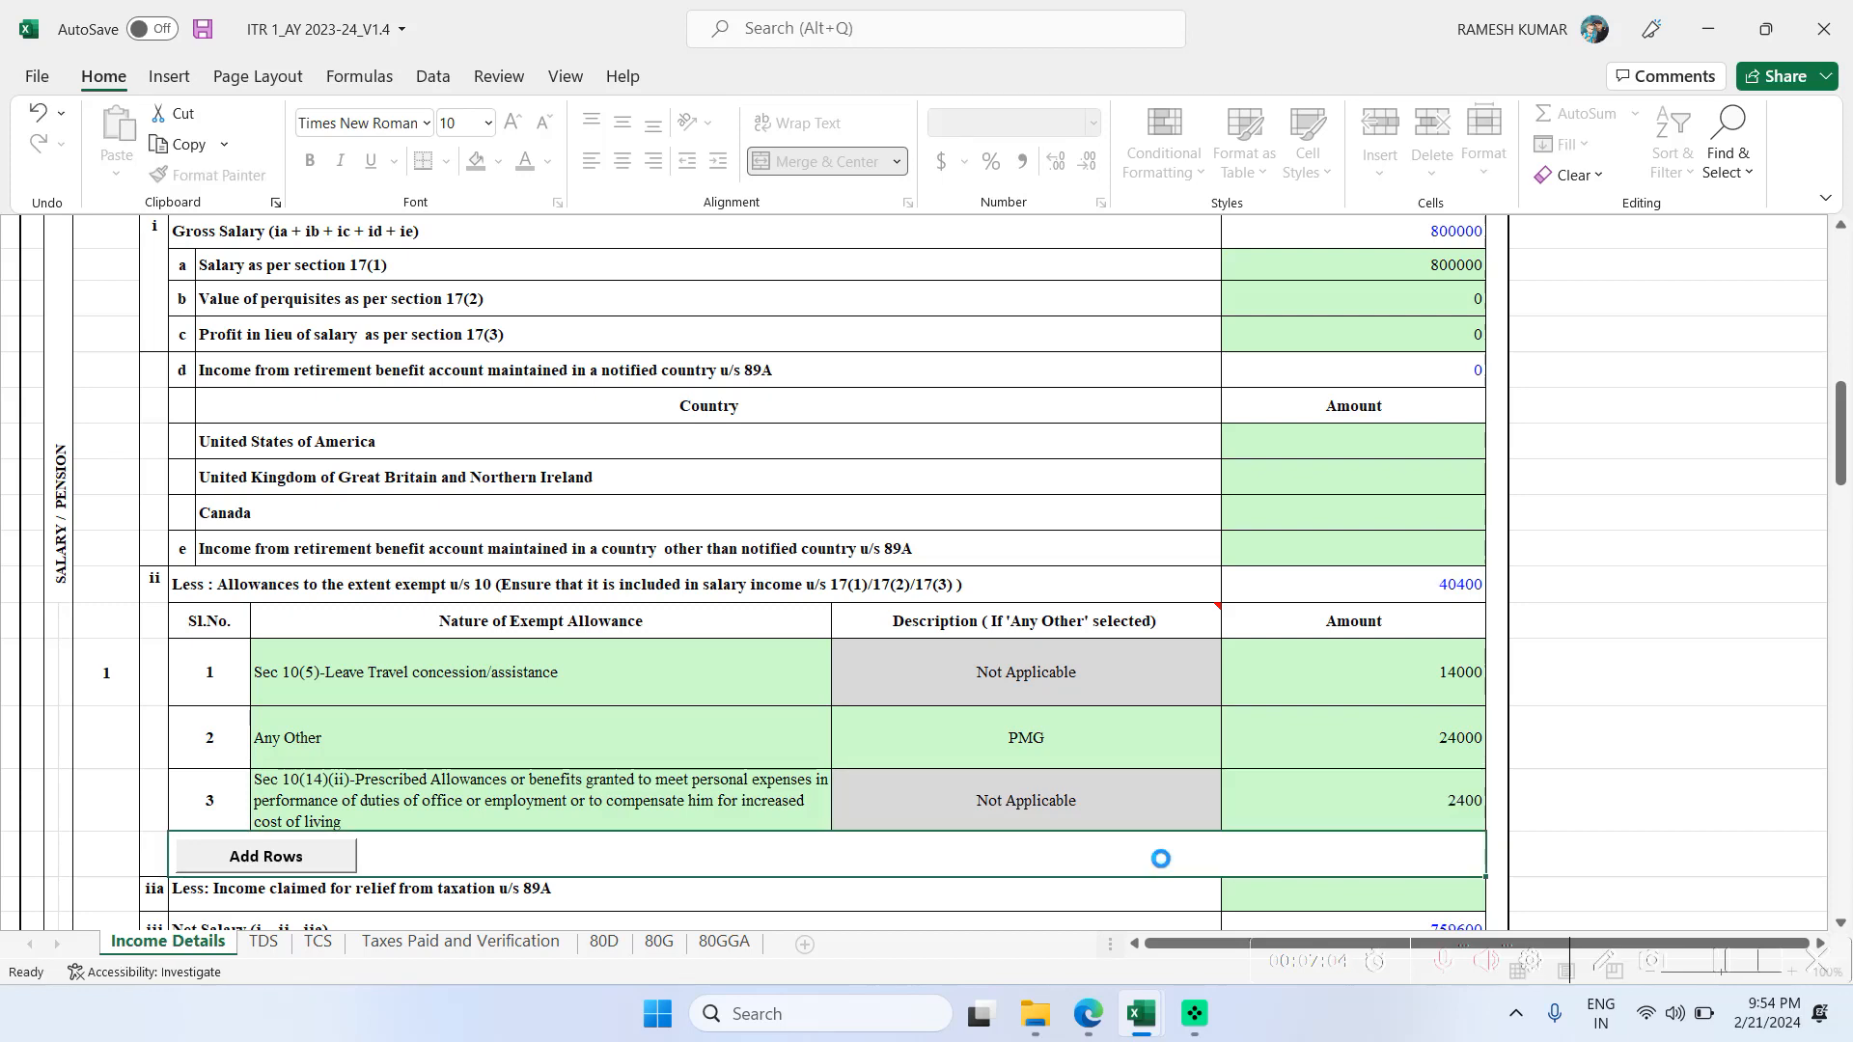
- Look up the Highly Active Field Area Allowance (HAFA) monthly limit in the itr excel table
{"action": "mouse_move", "coordinate": [1153, 1031]}
{"action": "left_click", "coordinate": [1035, 922]}
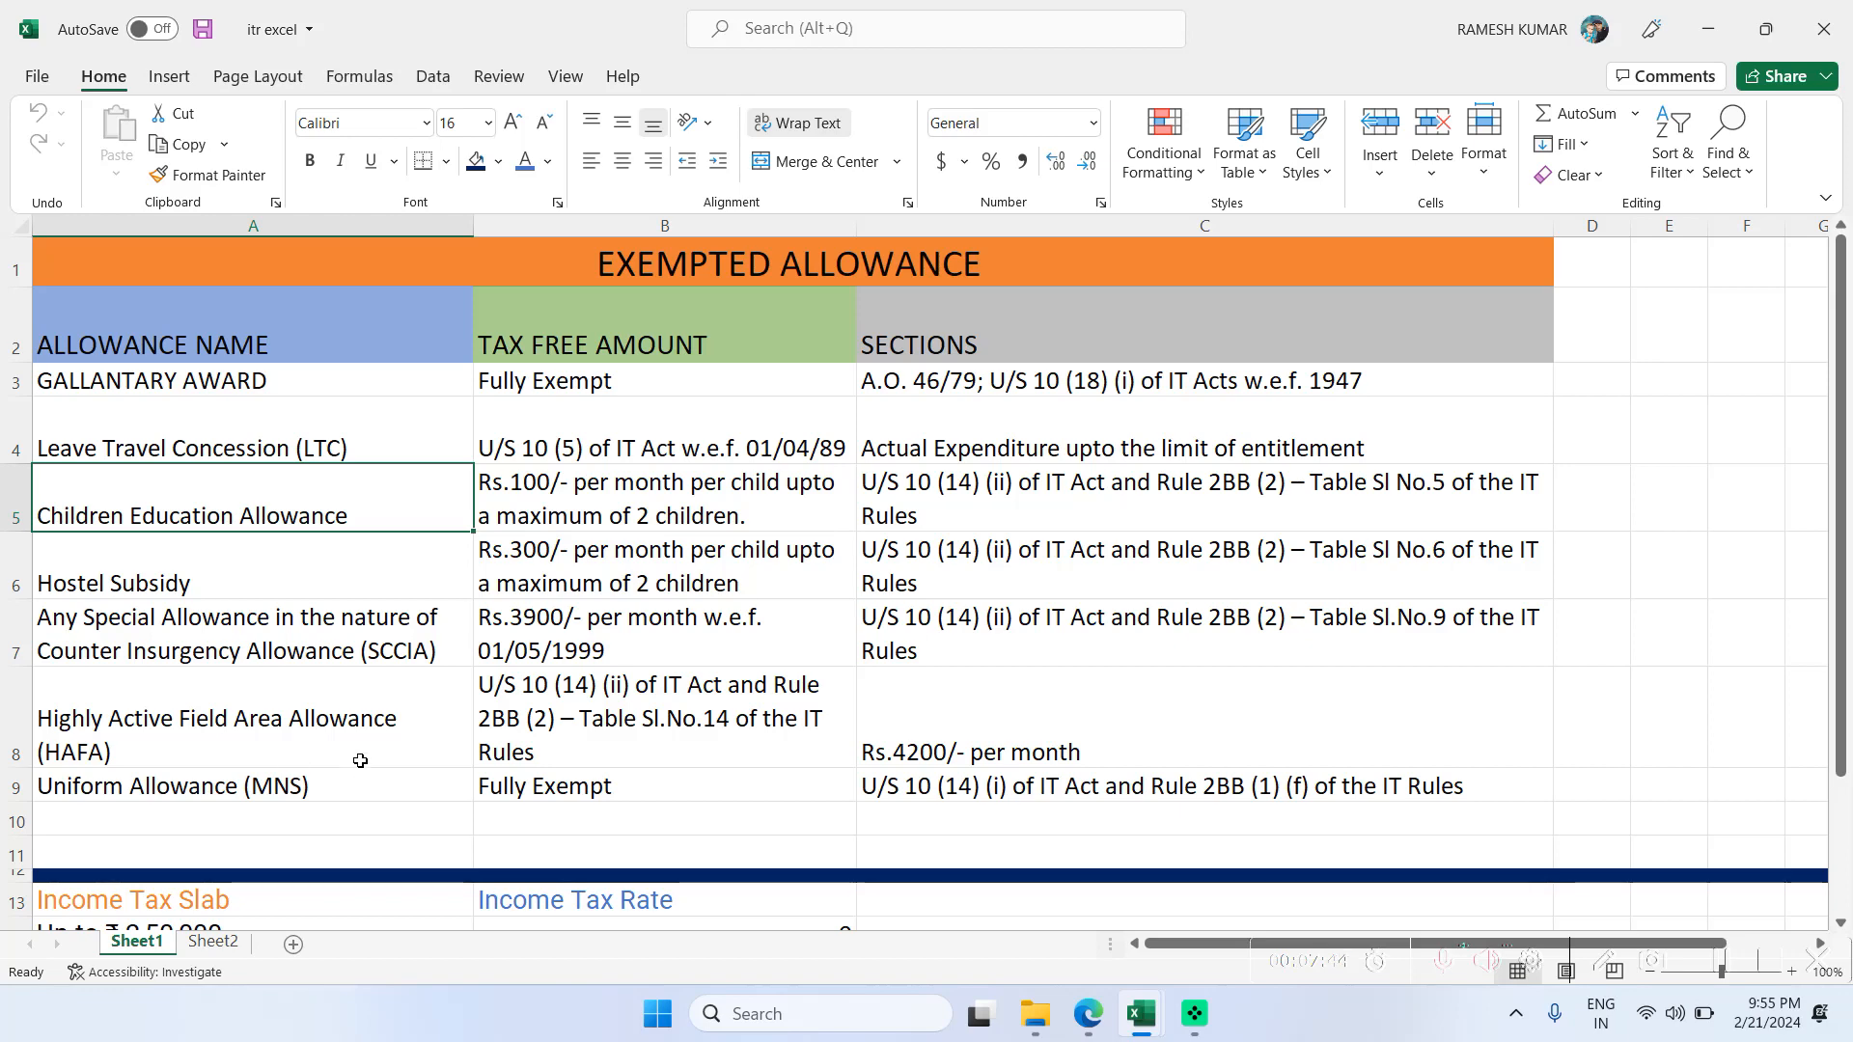
{"action": "left_click", "coordinate": [922, 697]}
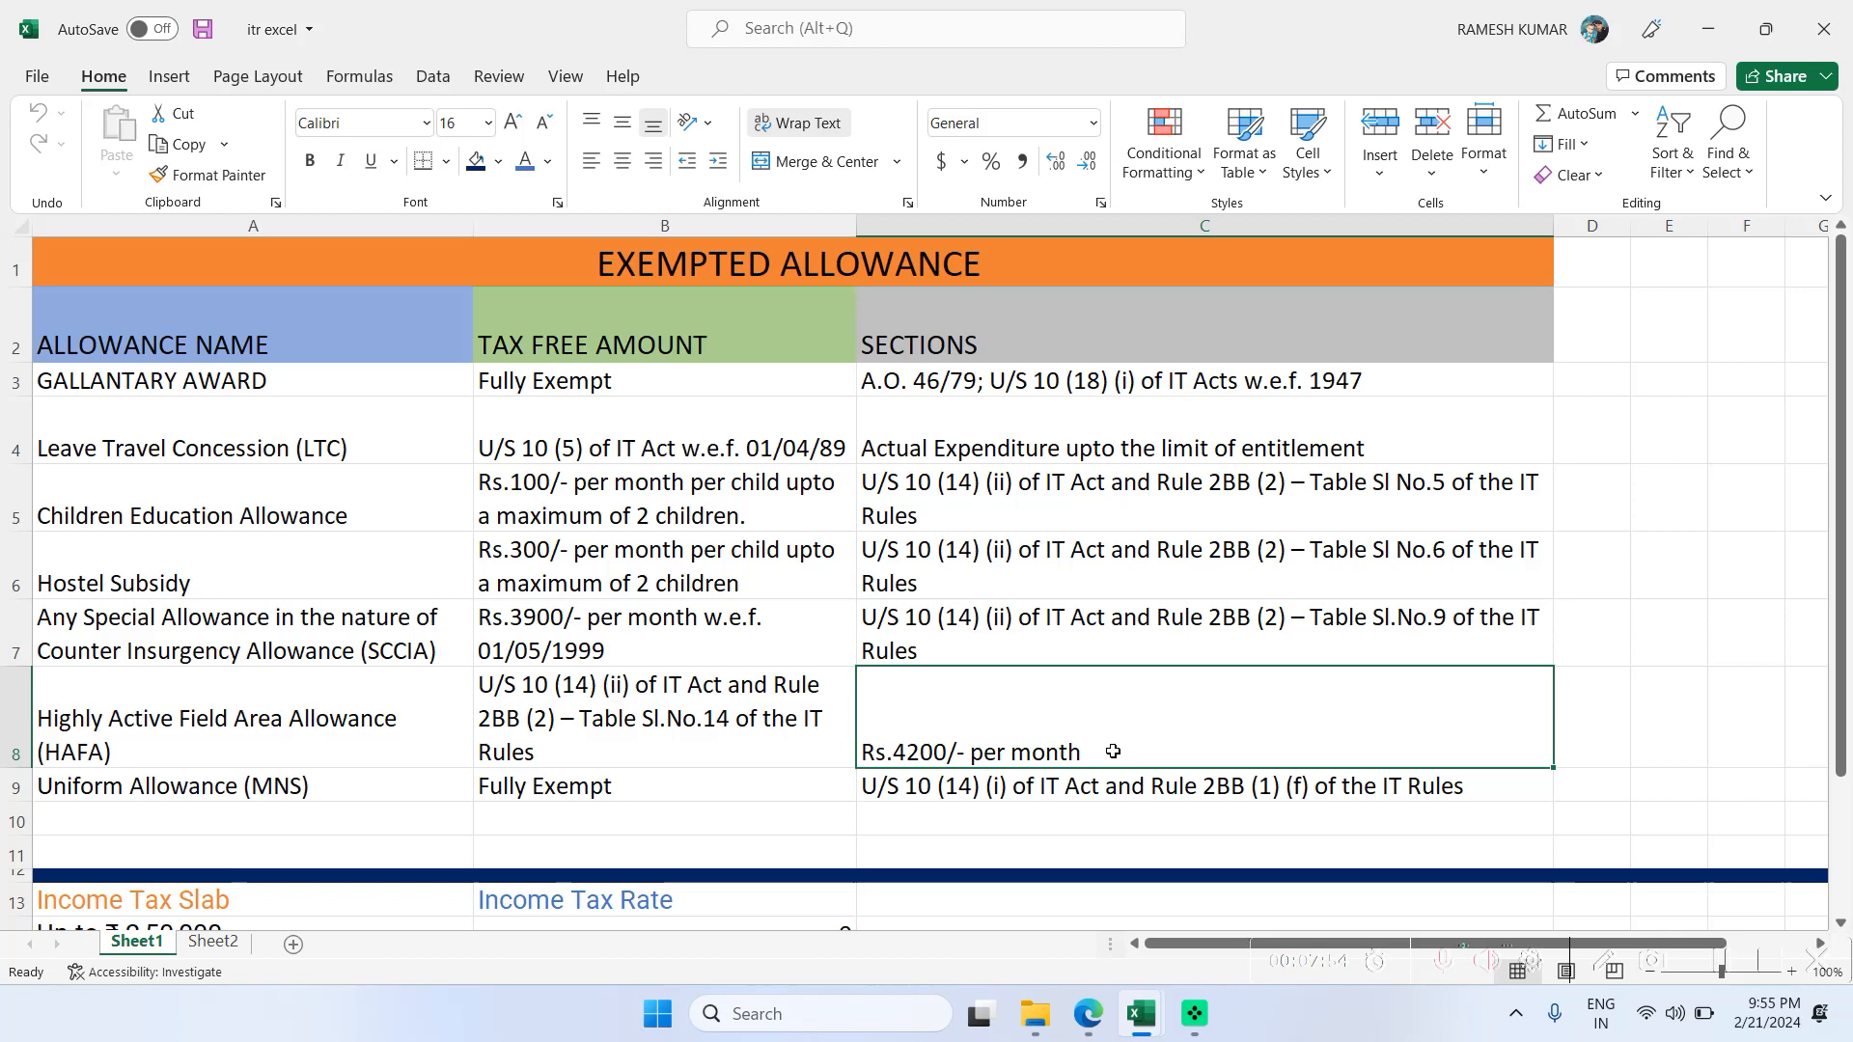
- Switch back to the ITR 1 workbook and set the Sec 10(14)(ii) allowance amount in the third row to 52800
{"action": "mouse_move", "coordinate": [1137, 1029]}
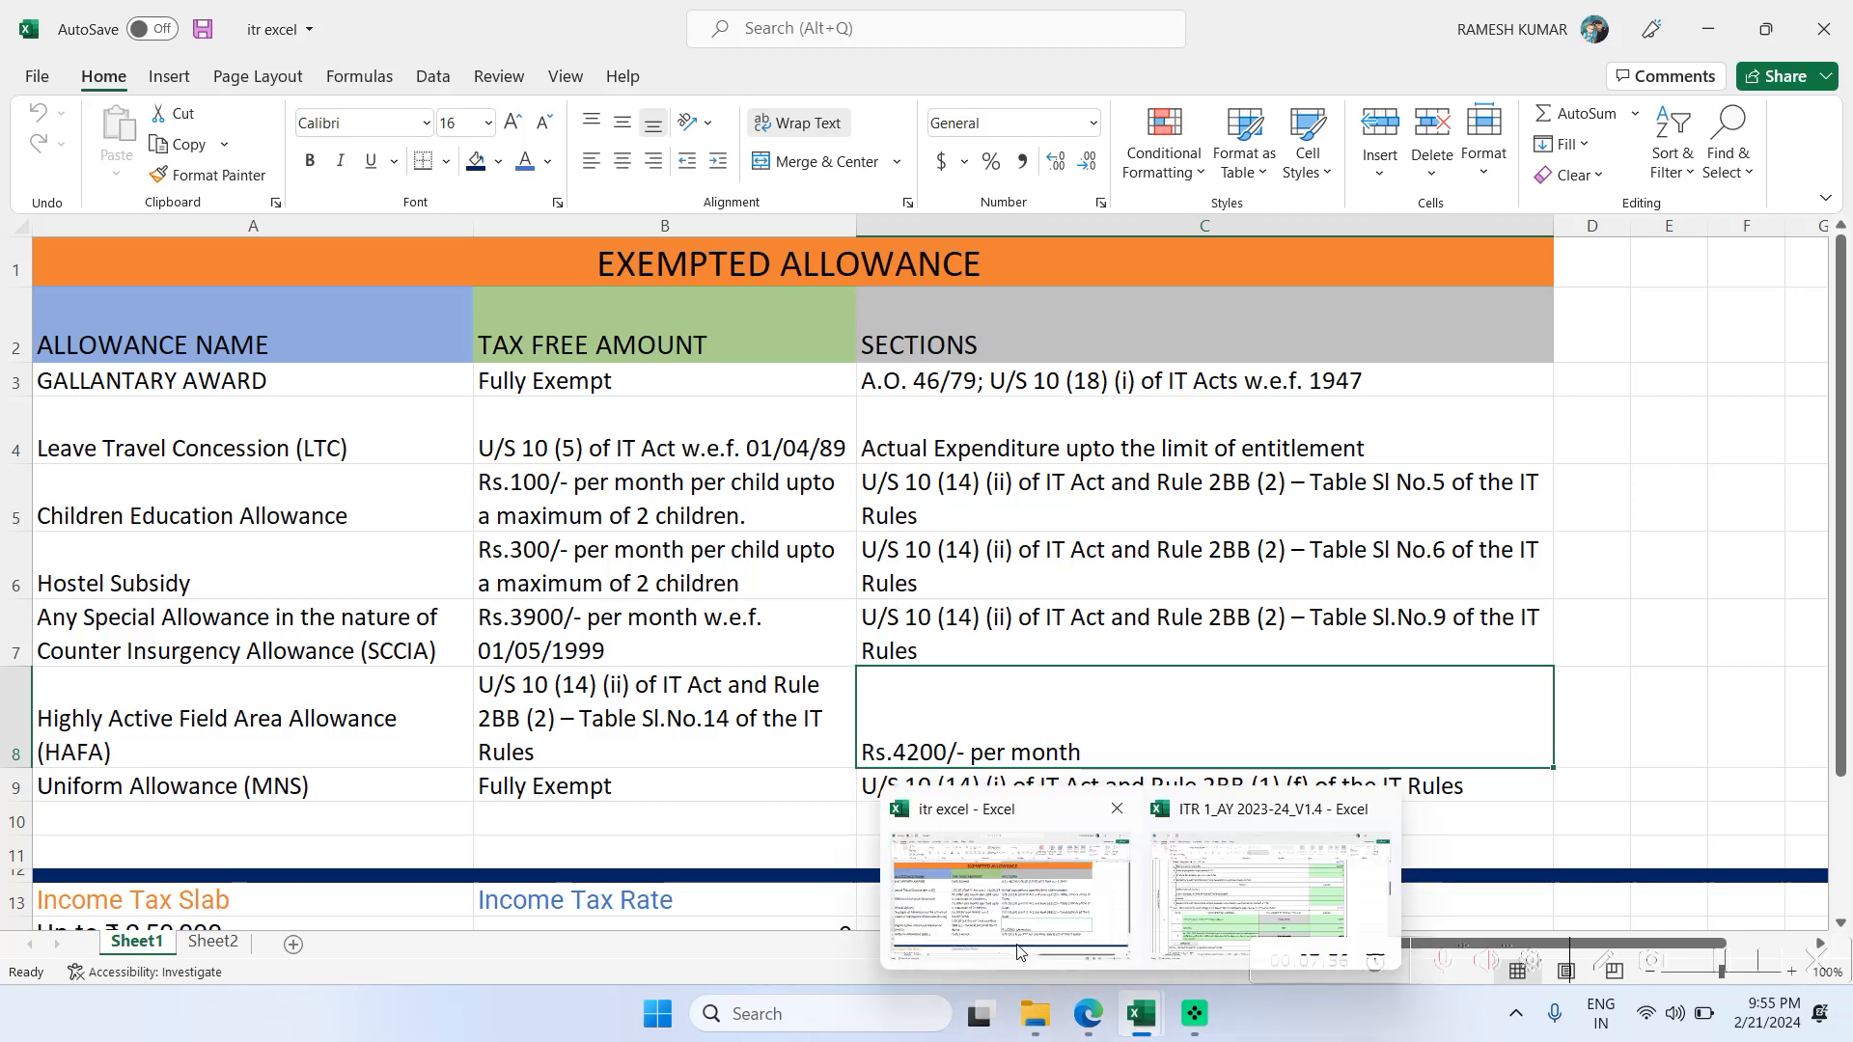
{"action": "left_click", "coordinate": [1044, 916]}
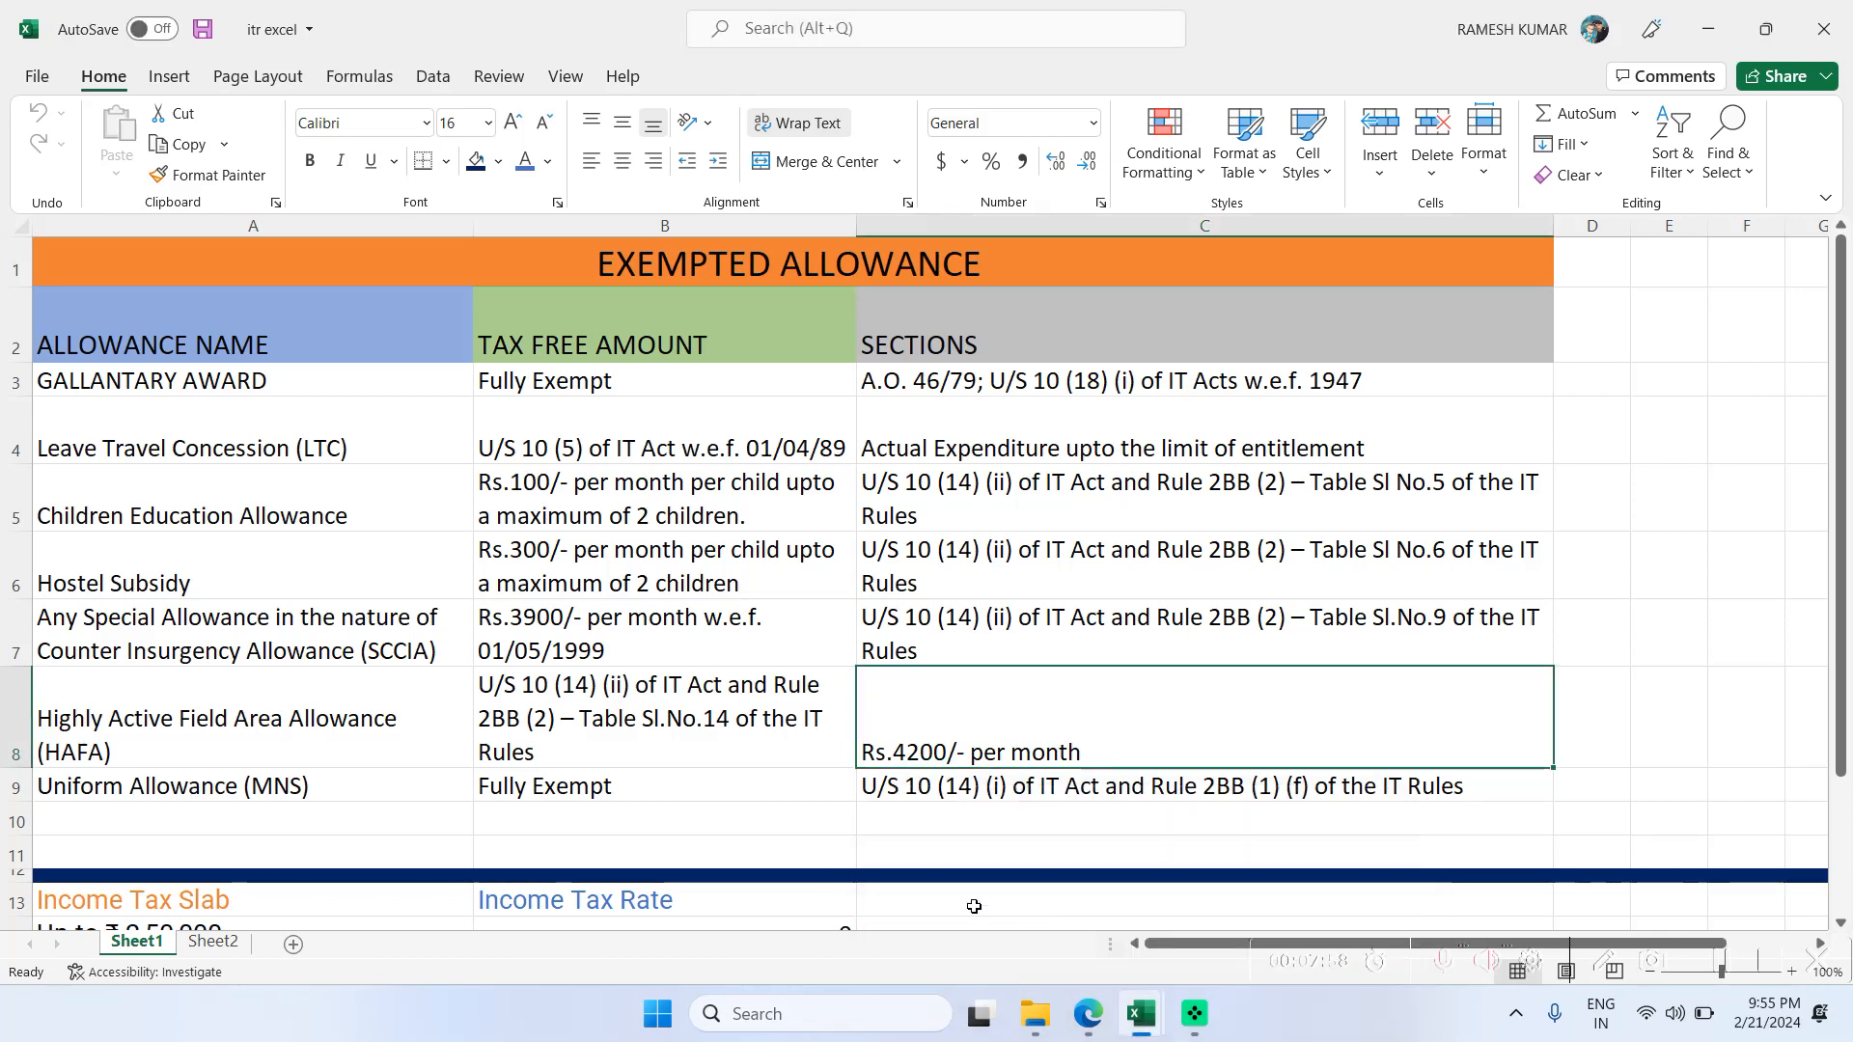
{"action": "mouse_move", "coordinate": [1124, 1037]}
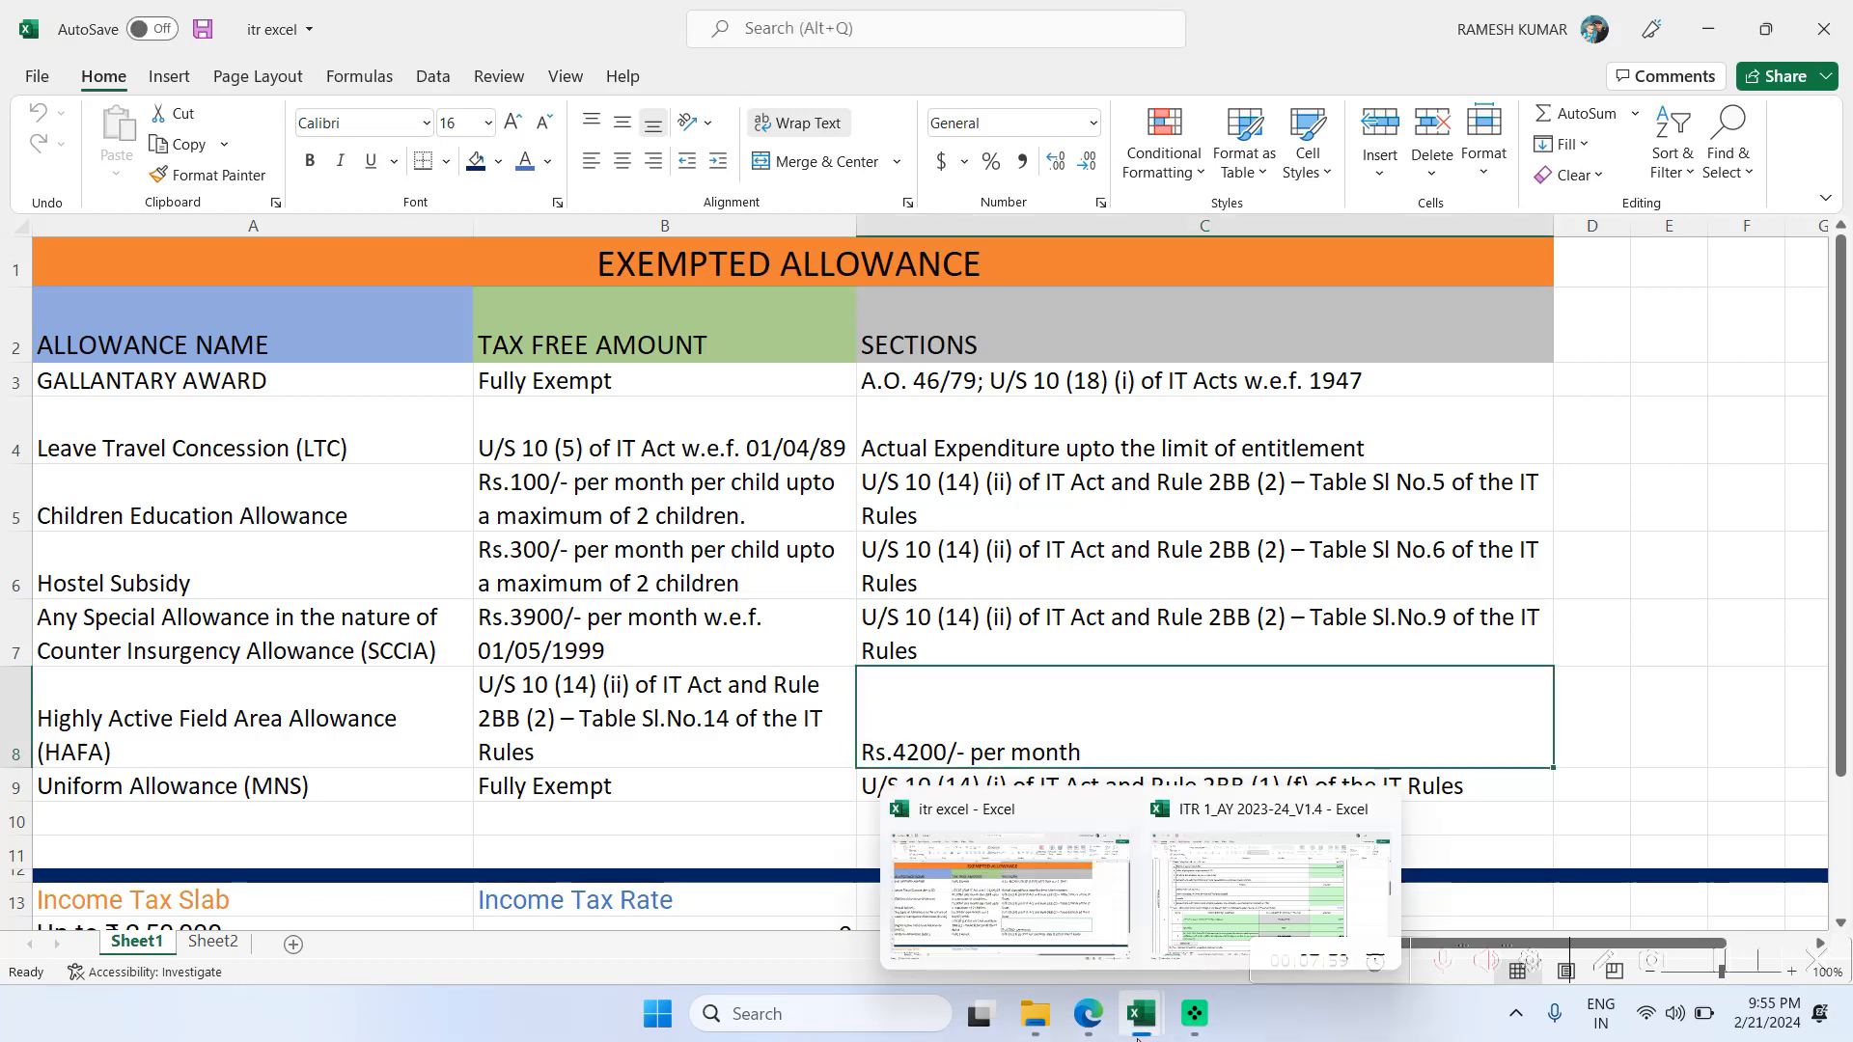
{"action": "left_click", "coordinate": [1030, 907]}
{"action": "left_click", "coordinate": [1221, 940]}
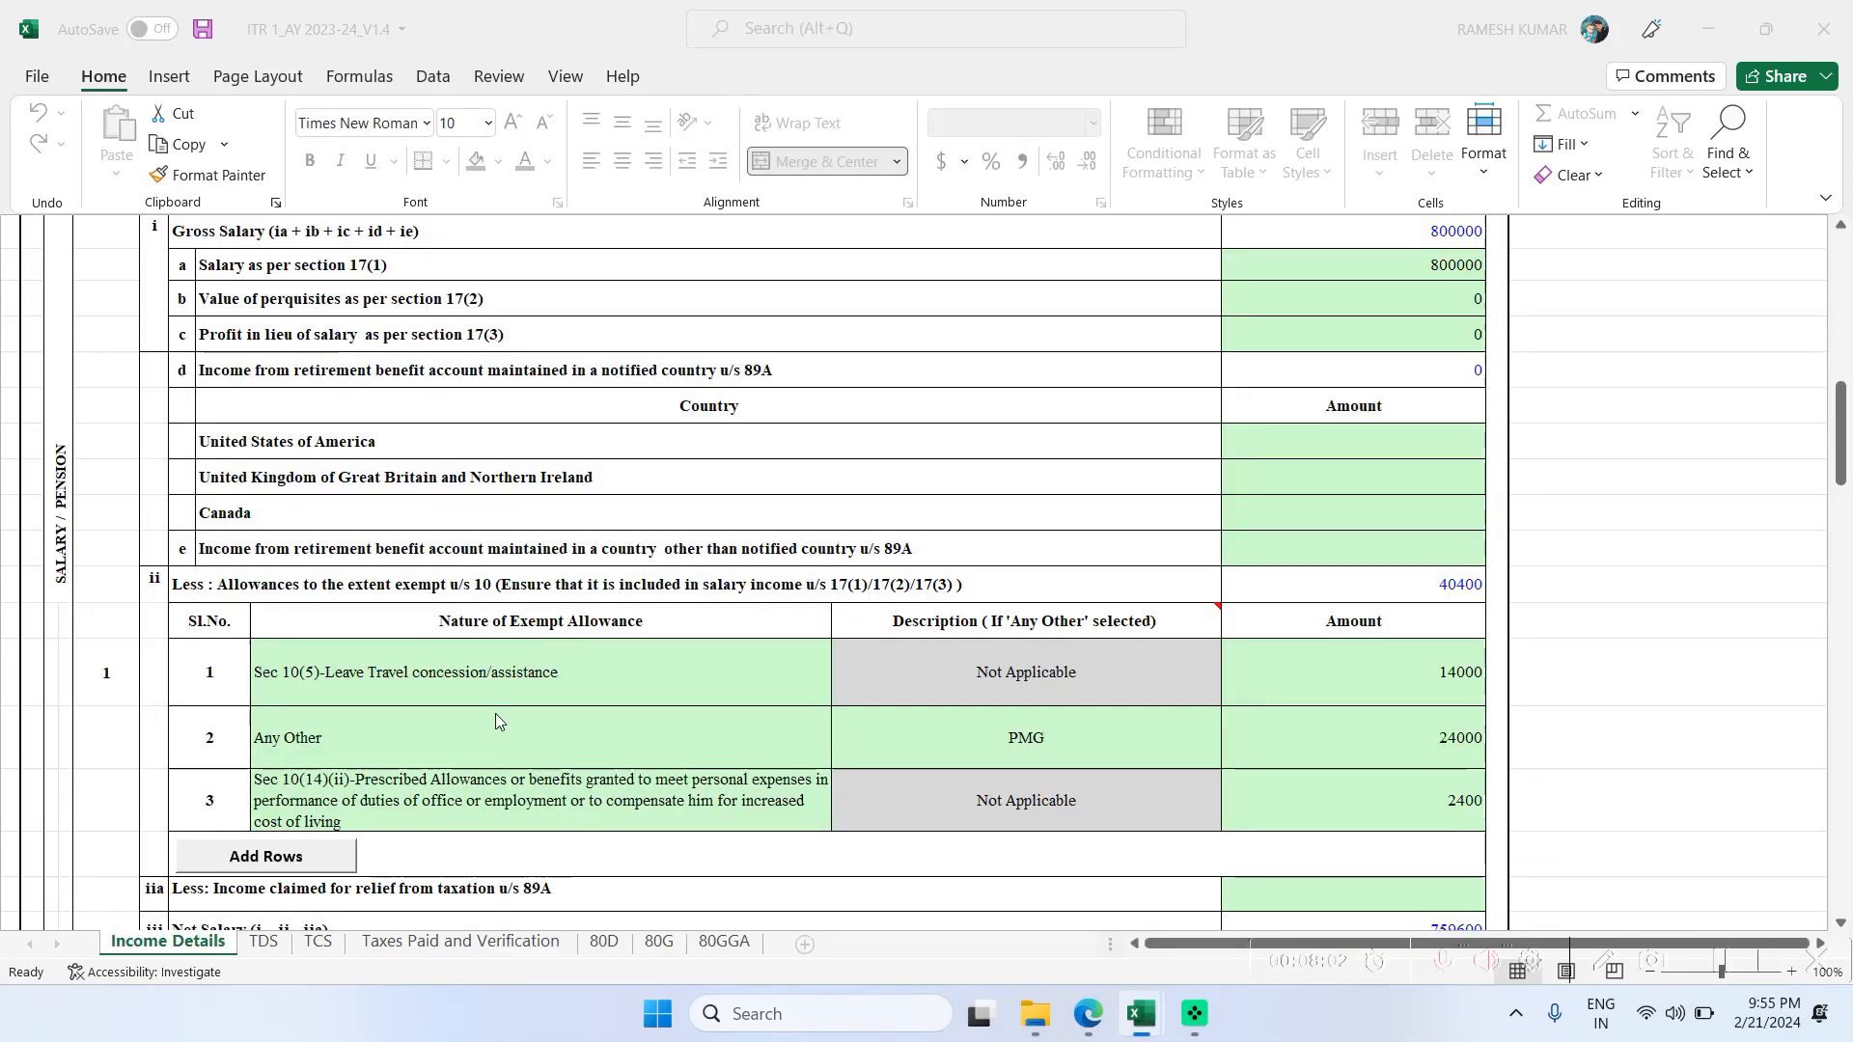
{"action": "double_click", "coordinate": [1452, 807]}
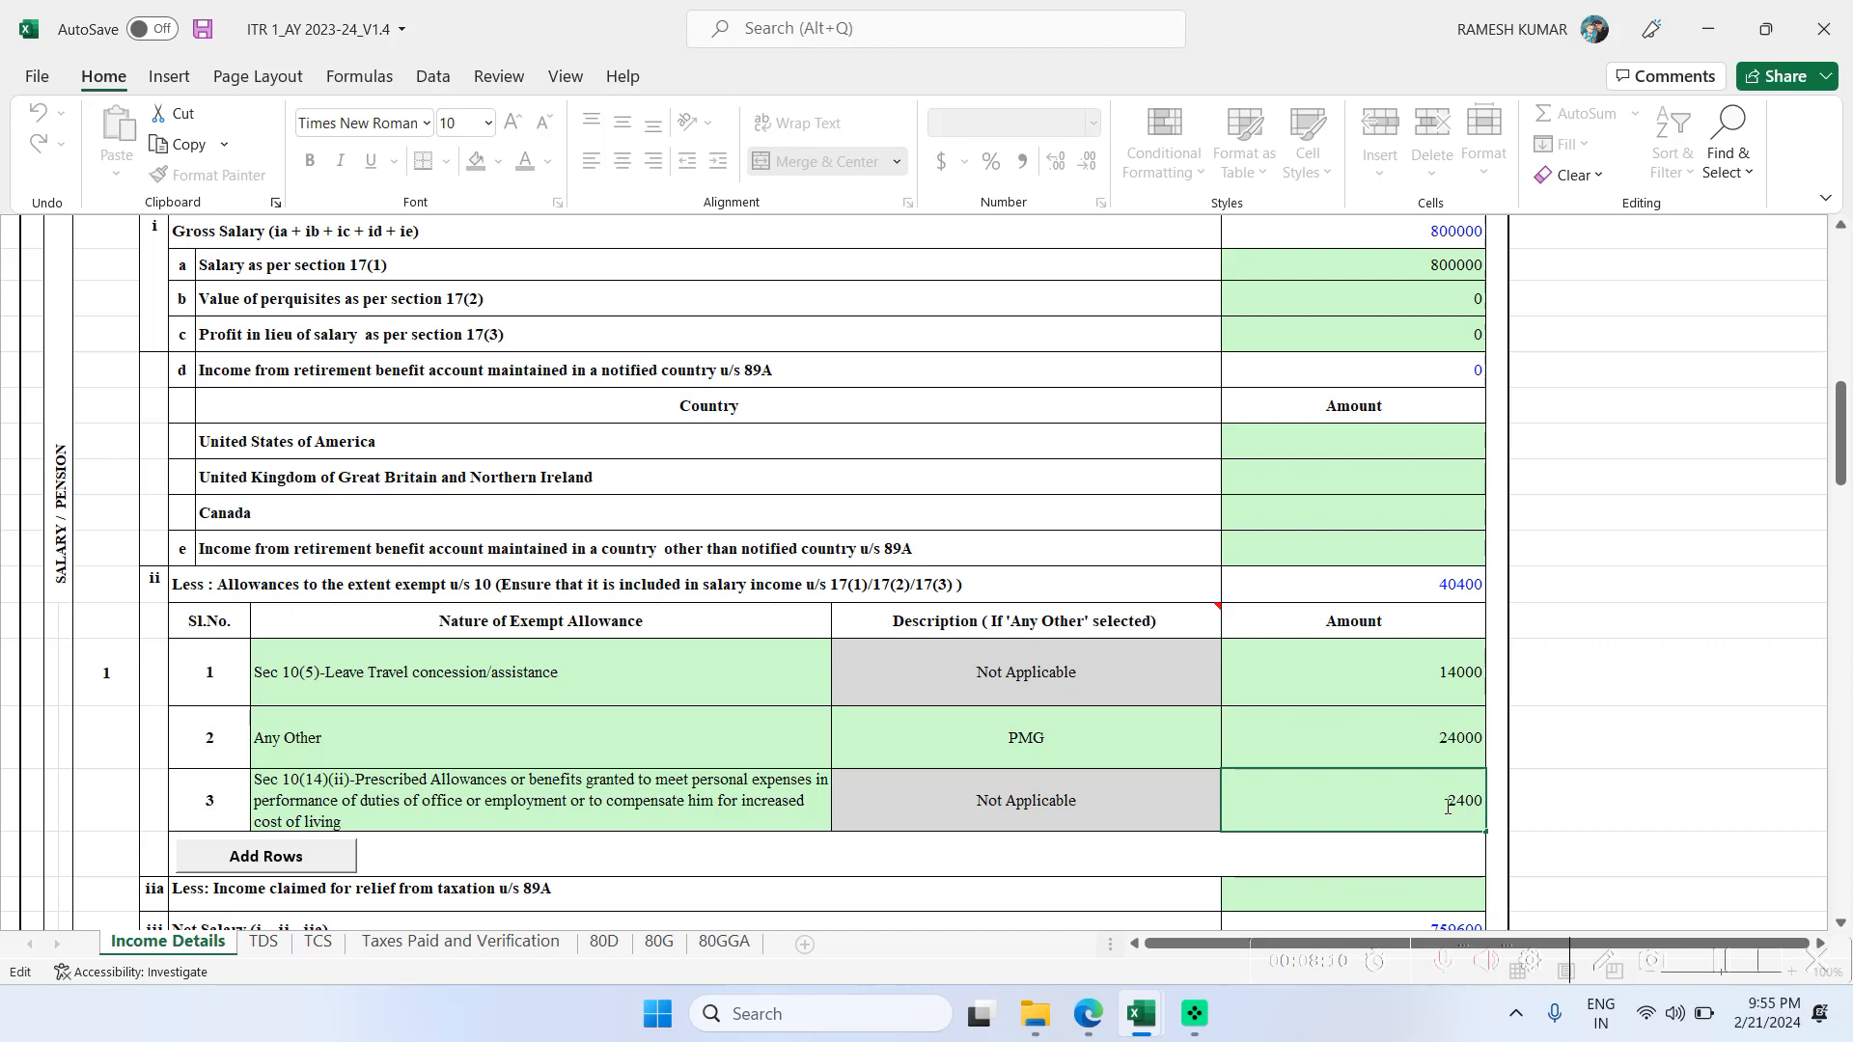
{"action": "key", "text": "Delete"}
{"action": "type", "text": "52"}
{"action": "key", "text": "Delete"}
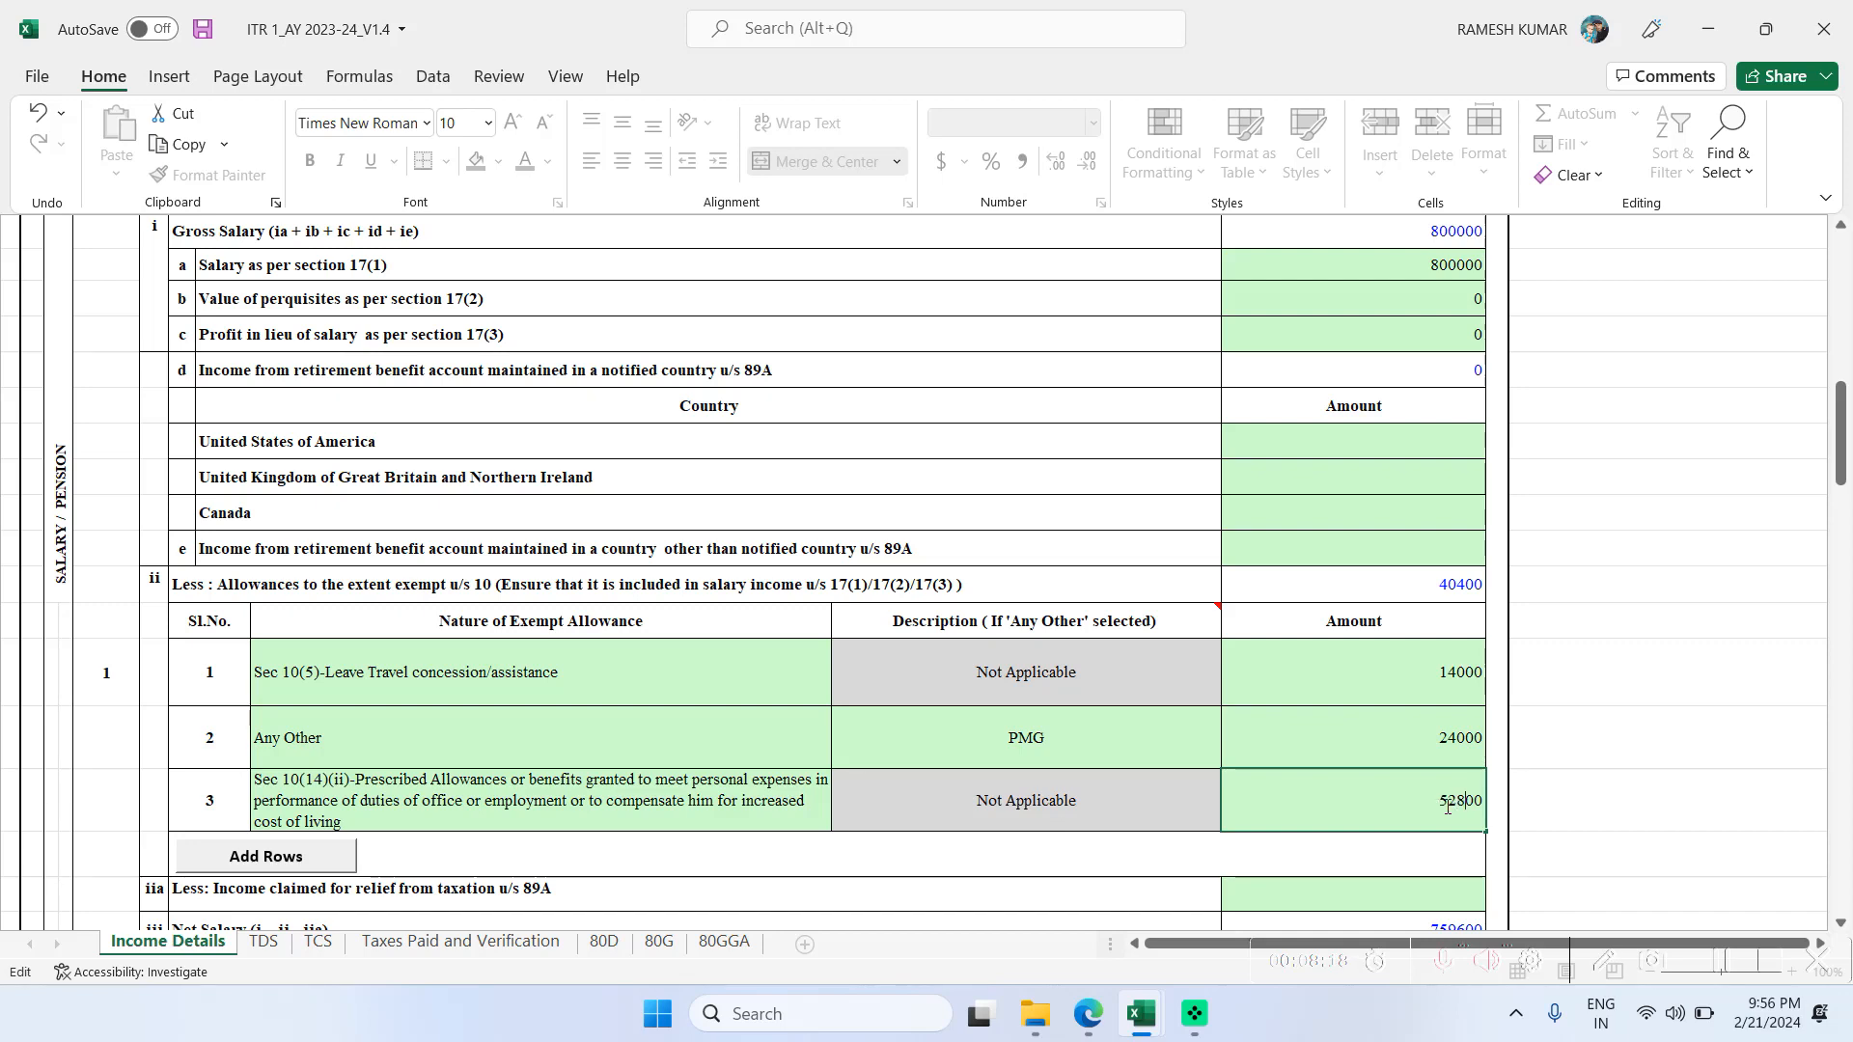
{"action": "type", "text": "8"}
{"action": "left_click", "coordinate": [1095, 586]}
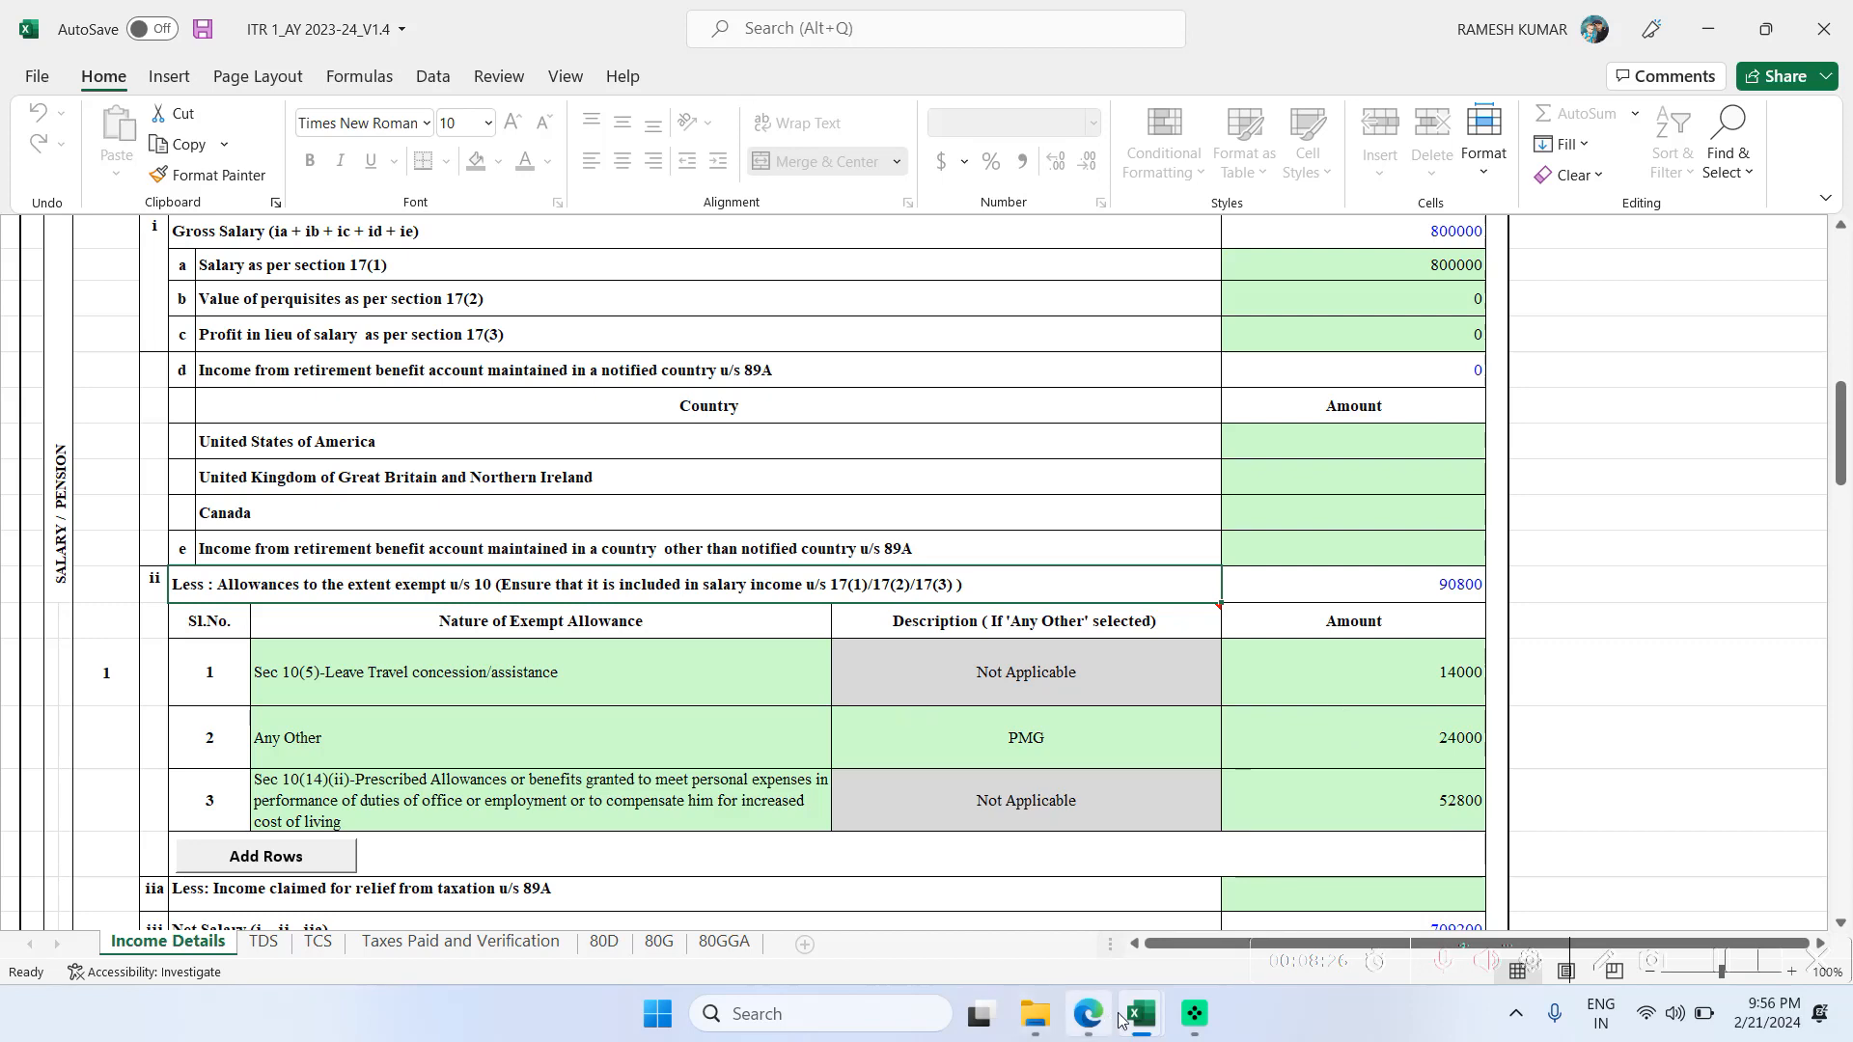
- Look up the Uniform Allowance (MNS) tax-free amount in the itr excel table, and return to the ITR 1 exempt allowances
{"action": "mouse_move", "coordinate": [1119, 1020]}
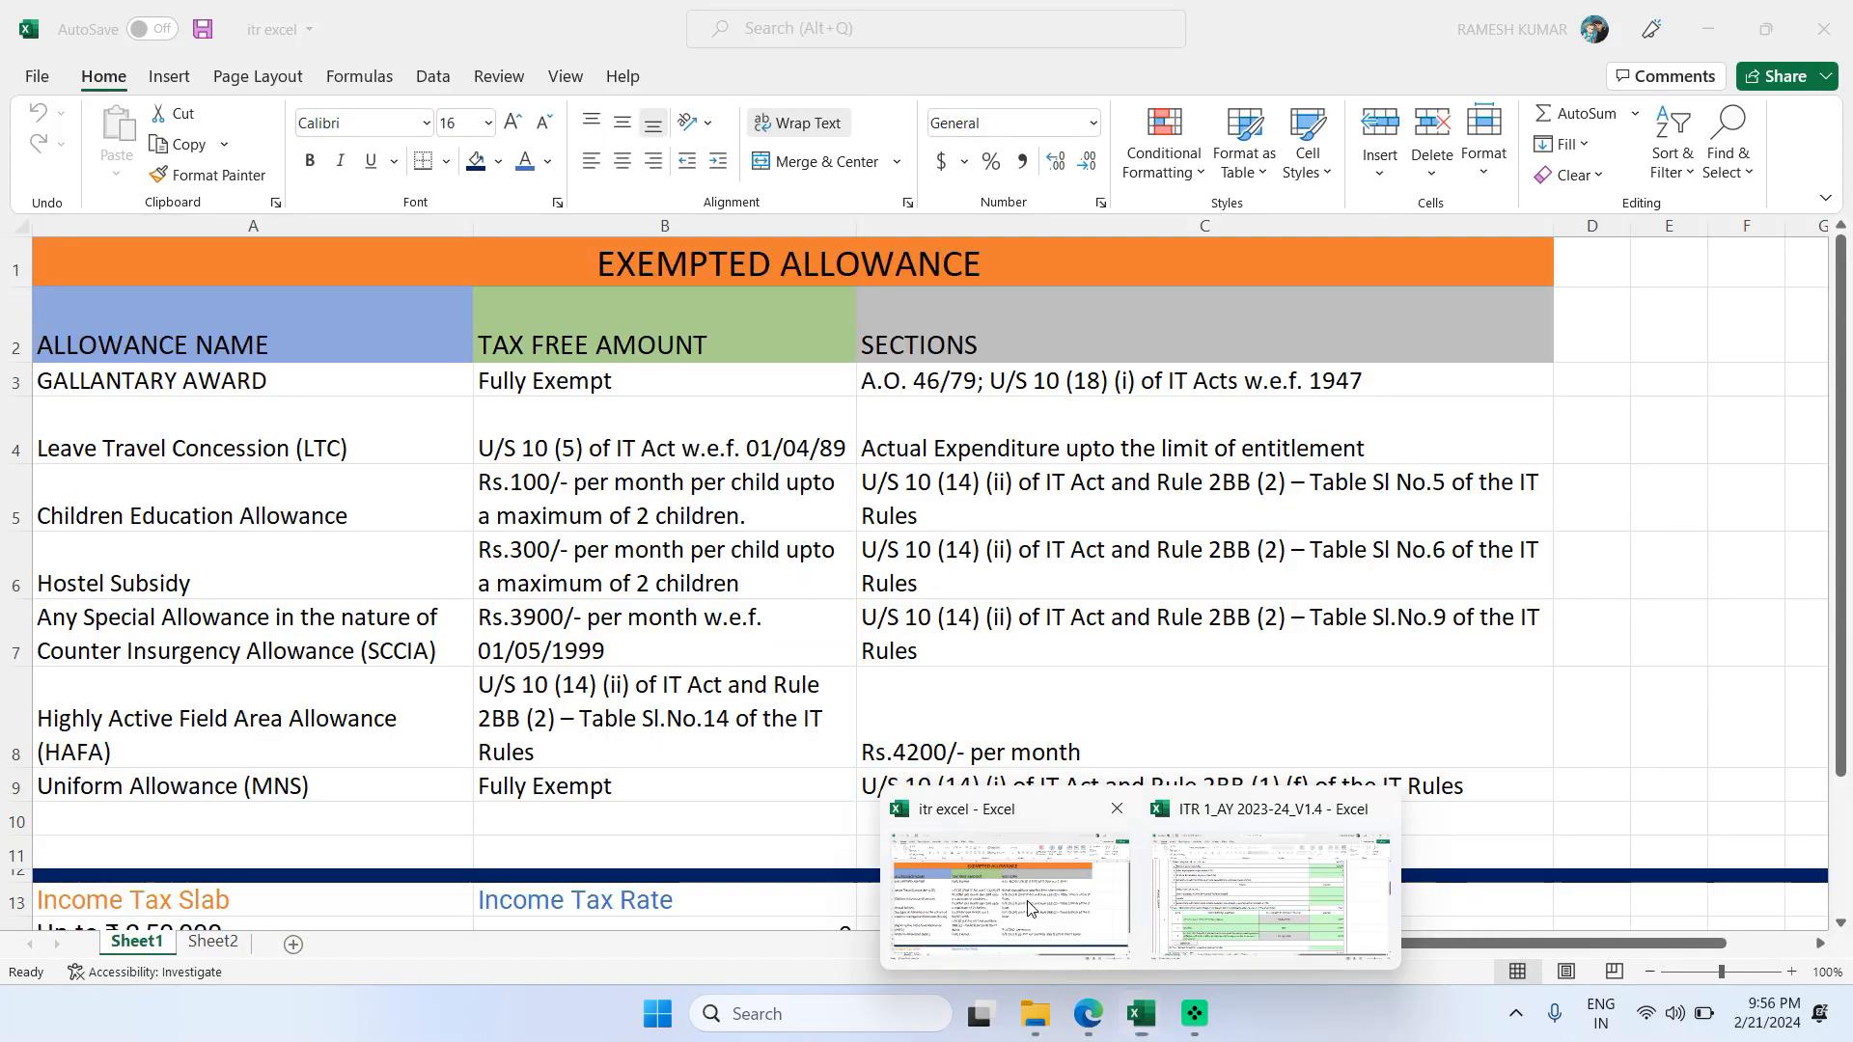
{"action": "left_click", "coordinate": [975, 927]}
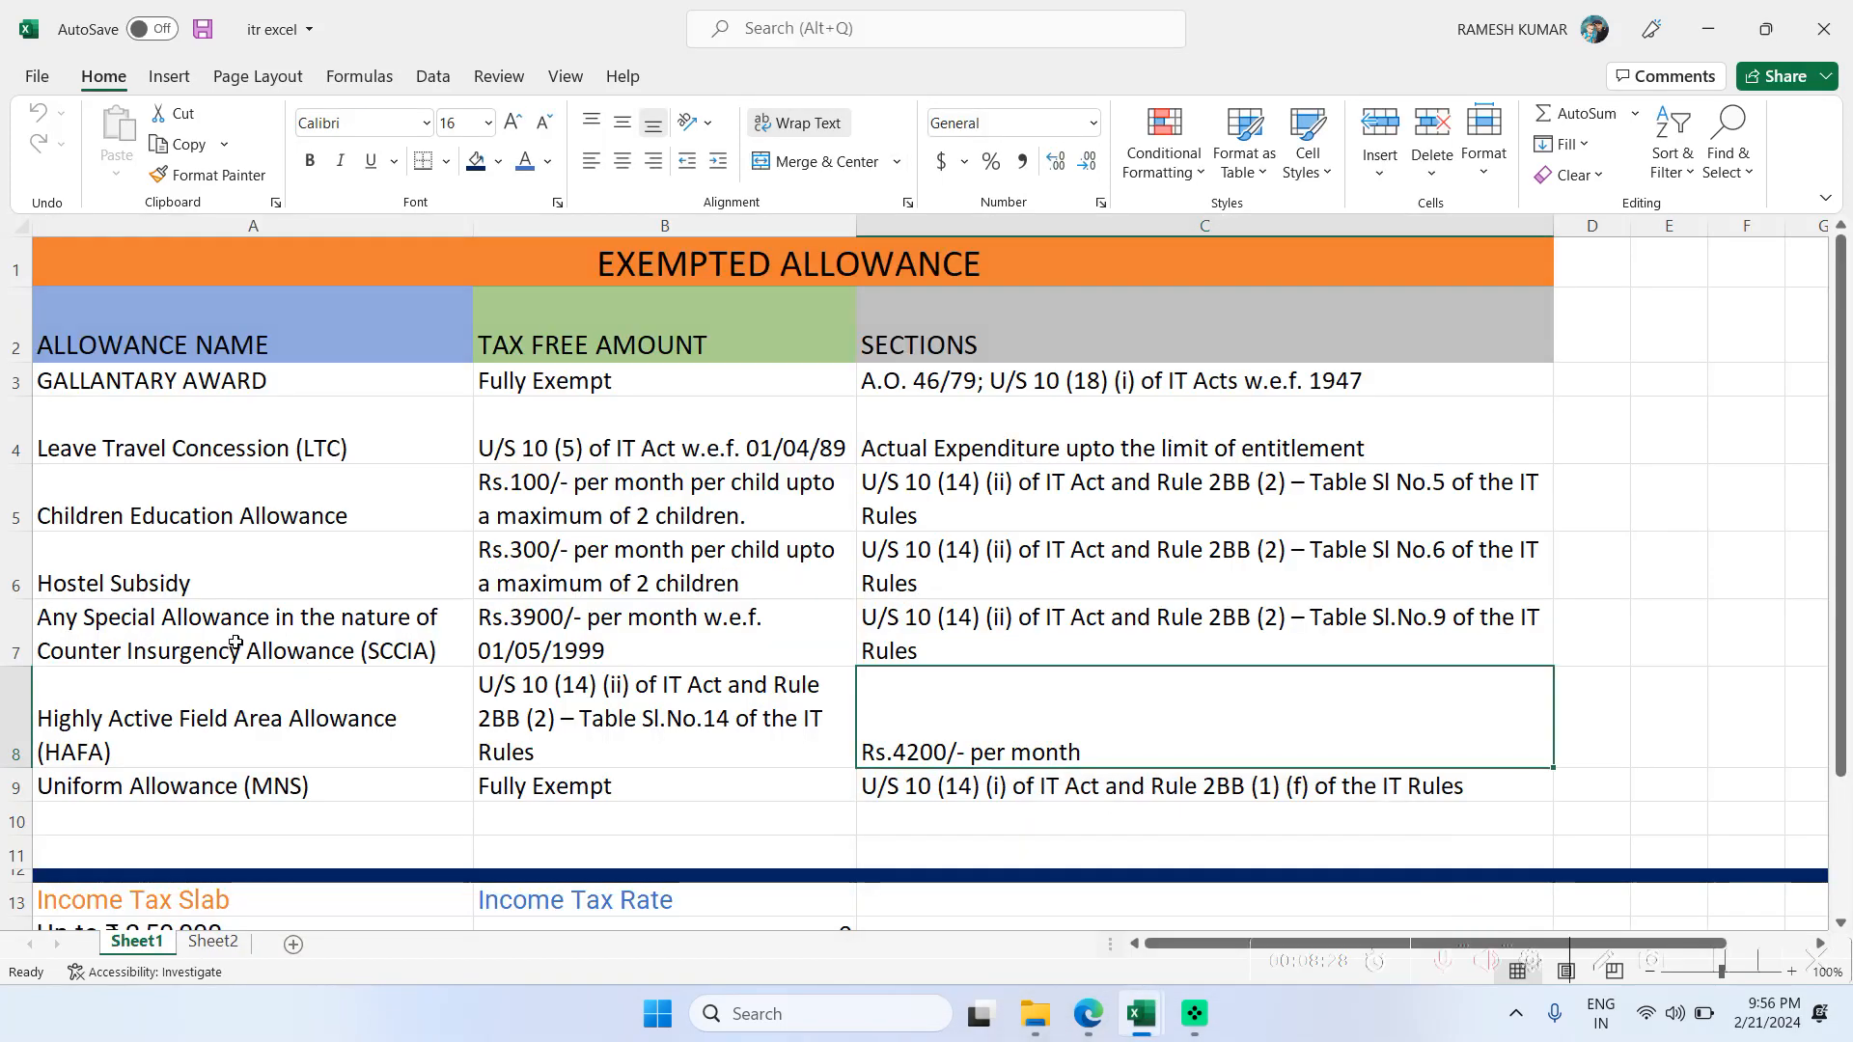
{"action": "left_click", "coordinate": [338, 792]}
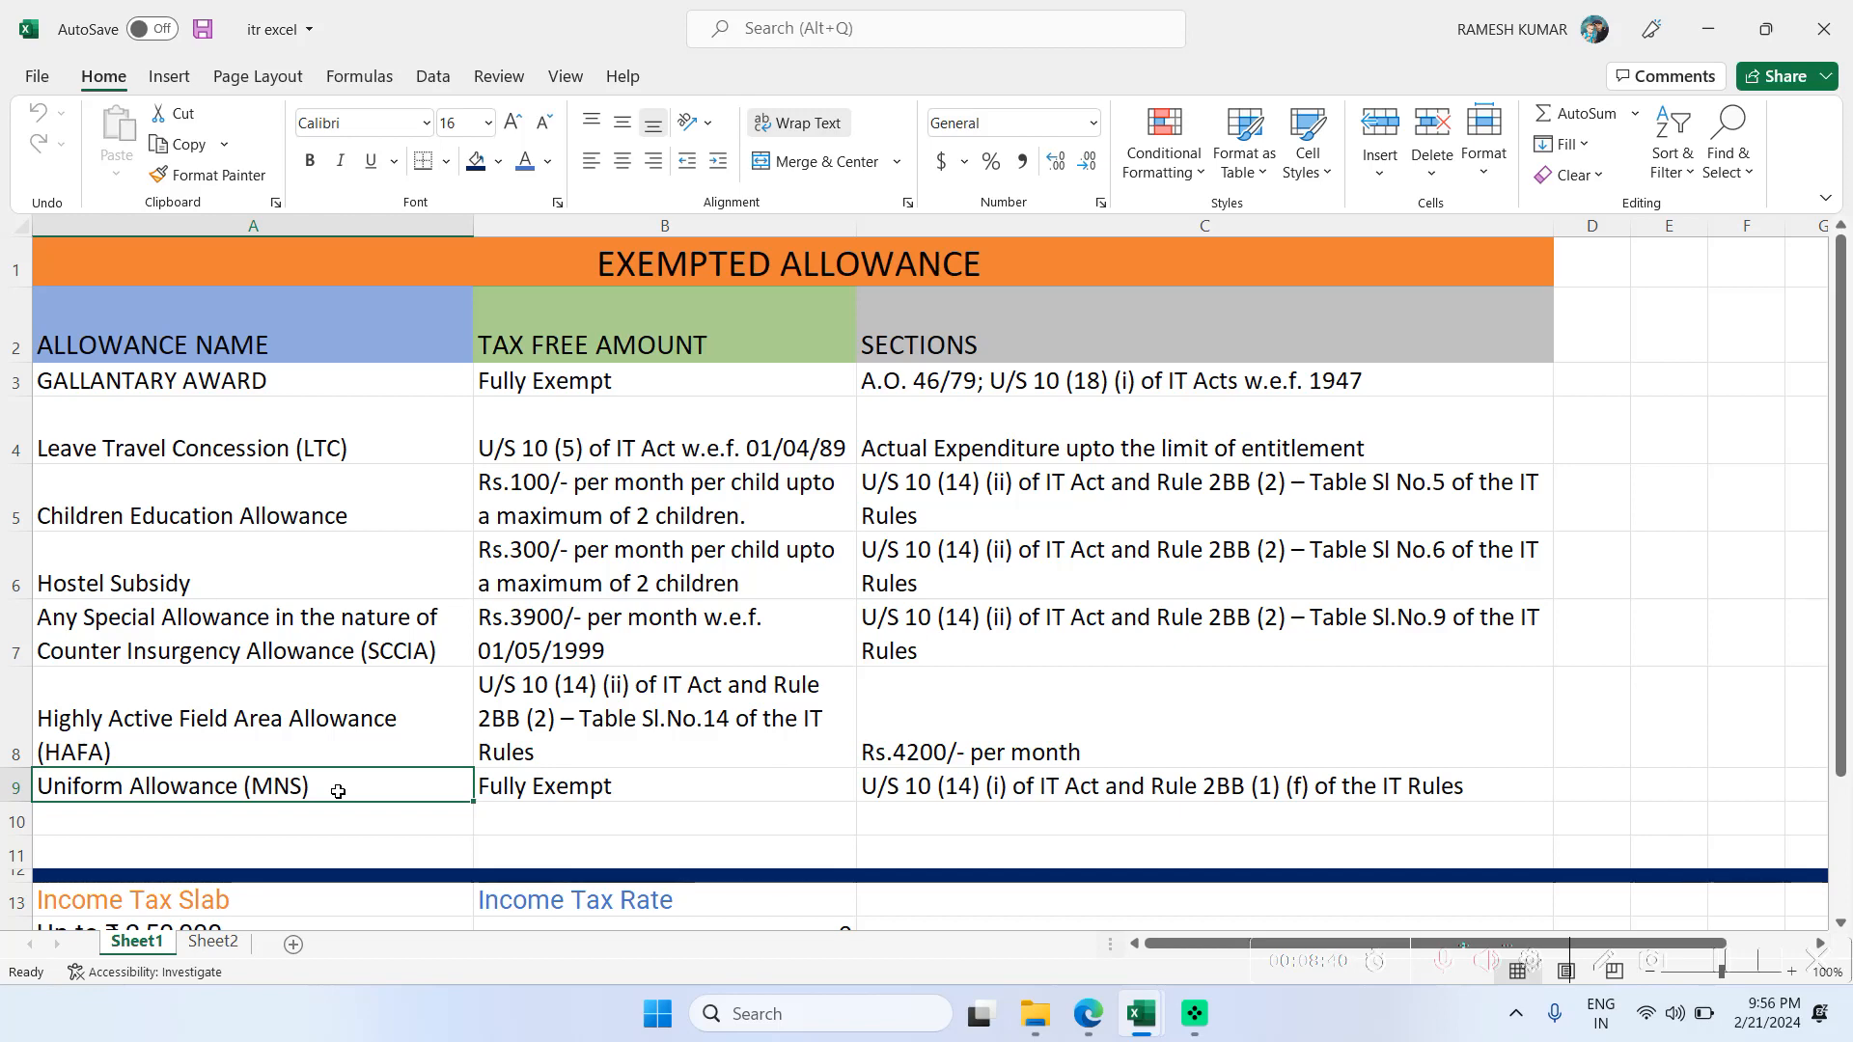
{"action": "left_click", "coordinate": [665, 786]}
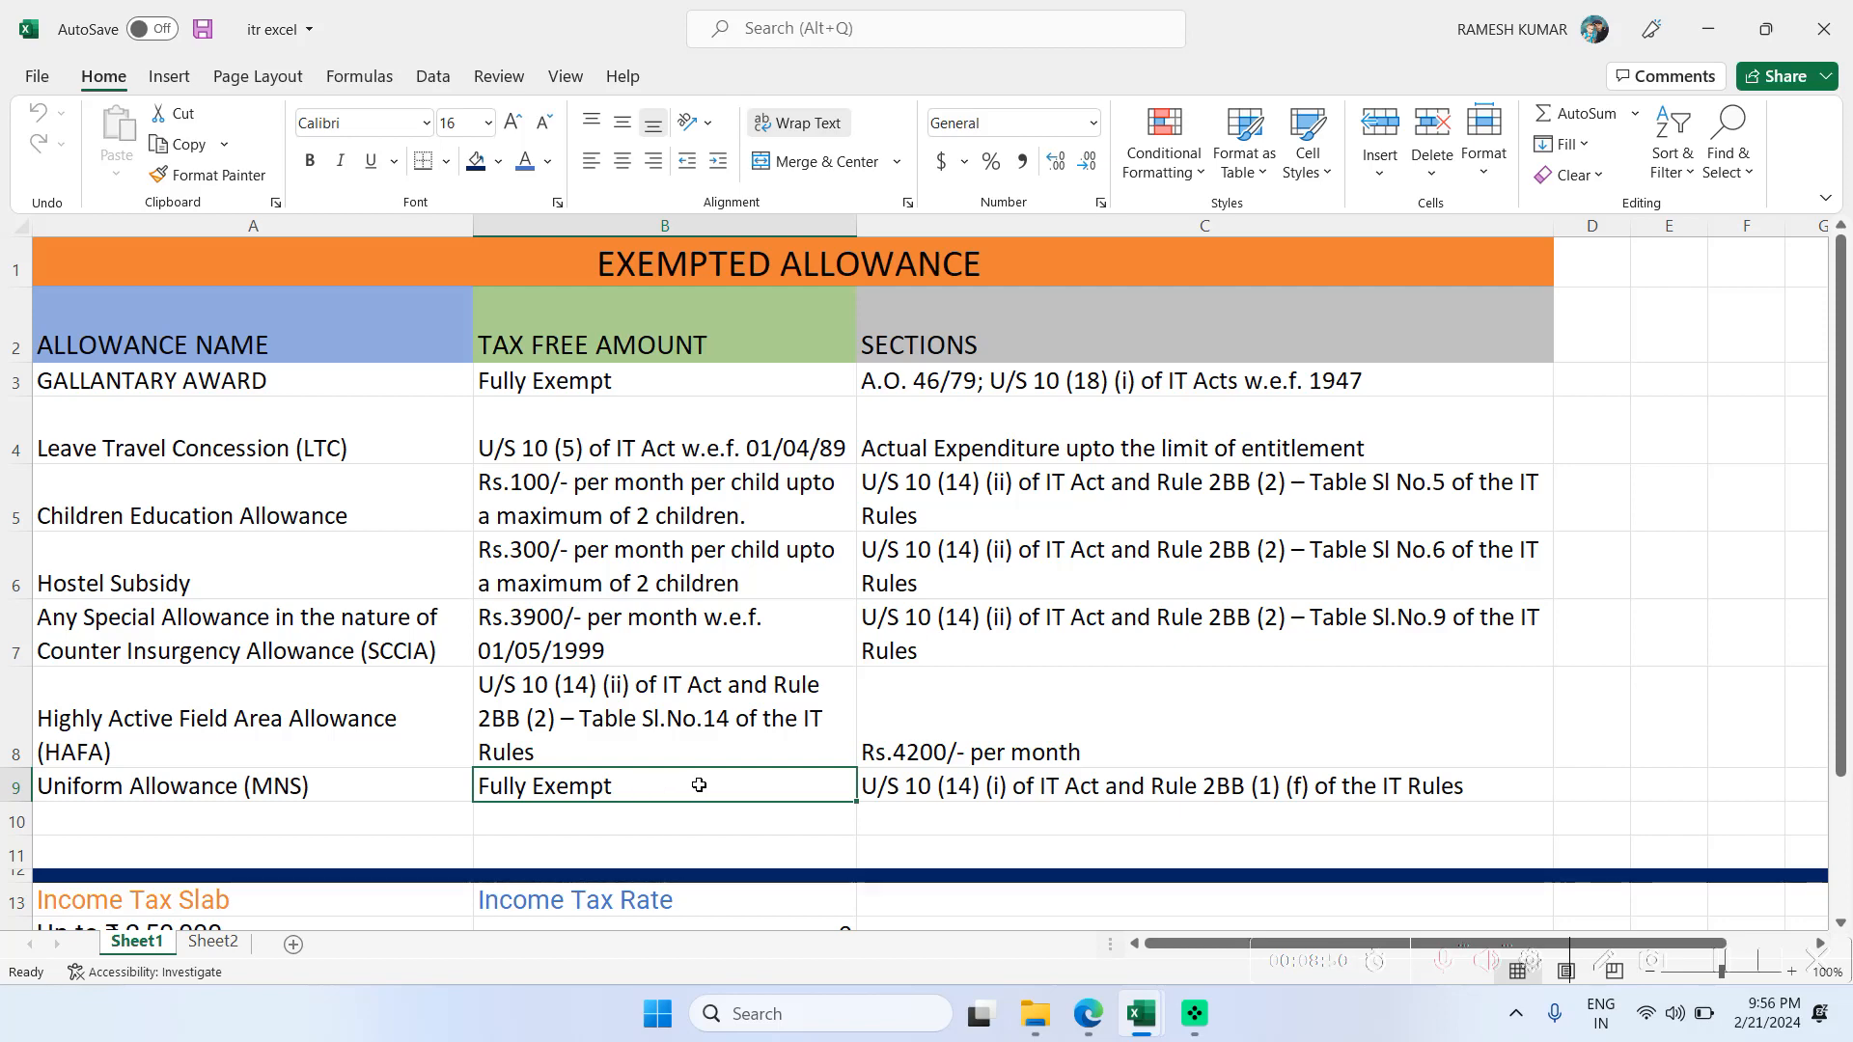
{"action": "mouse_move", "coordinate": [1142, 1013]}
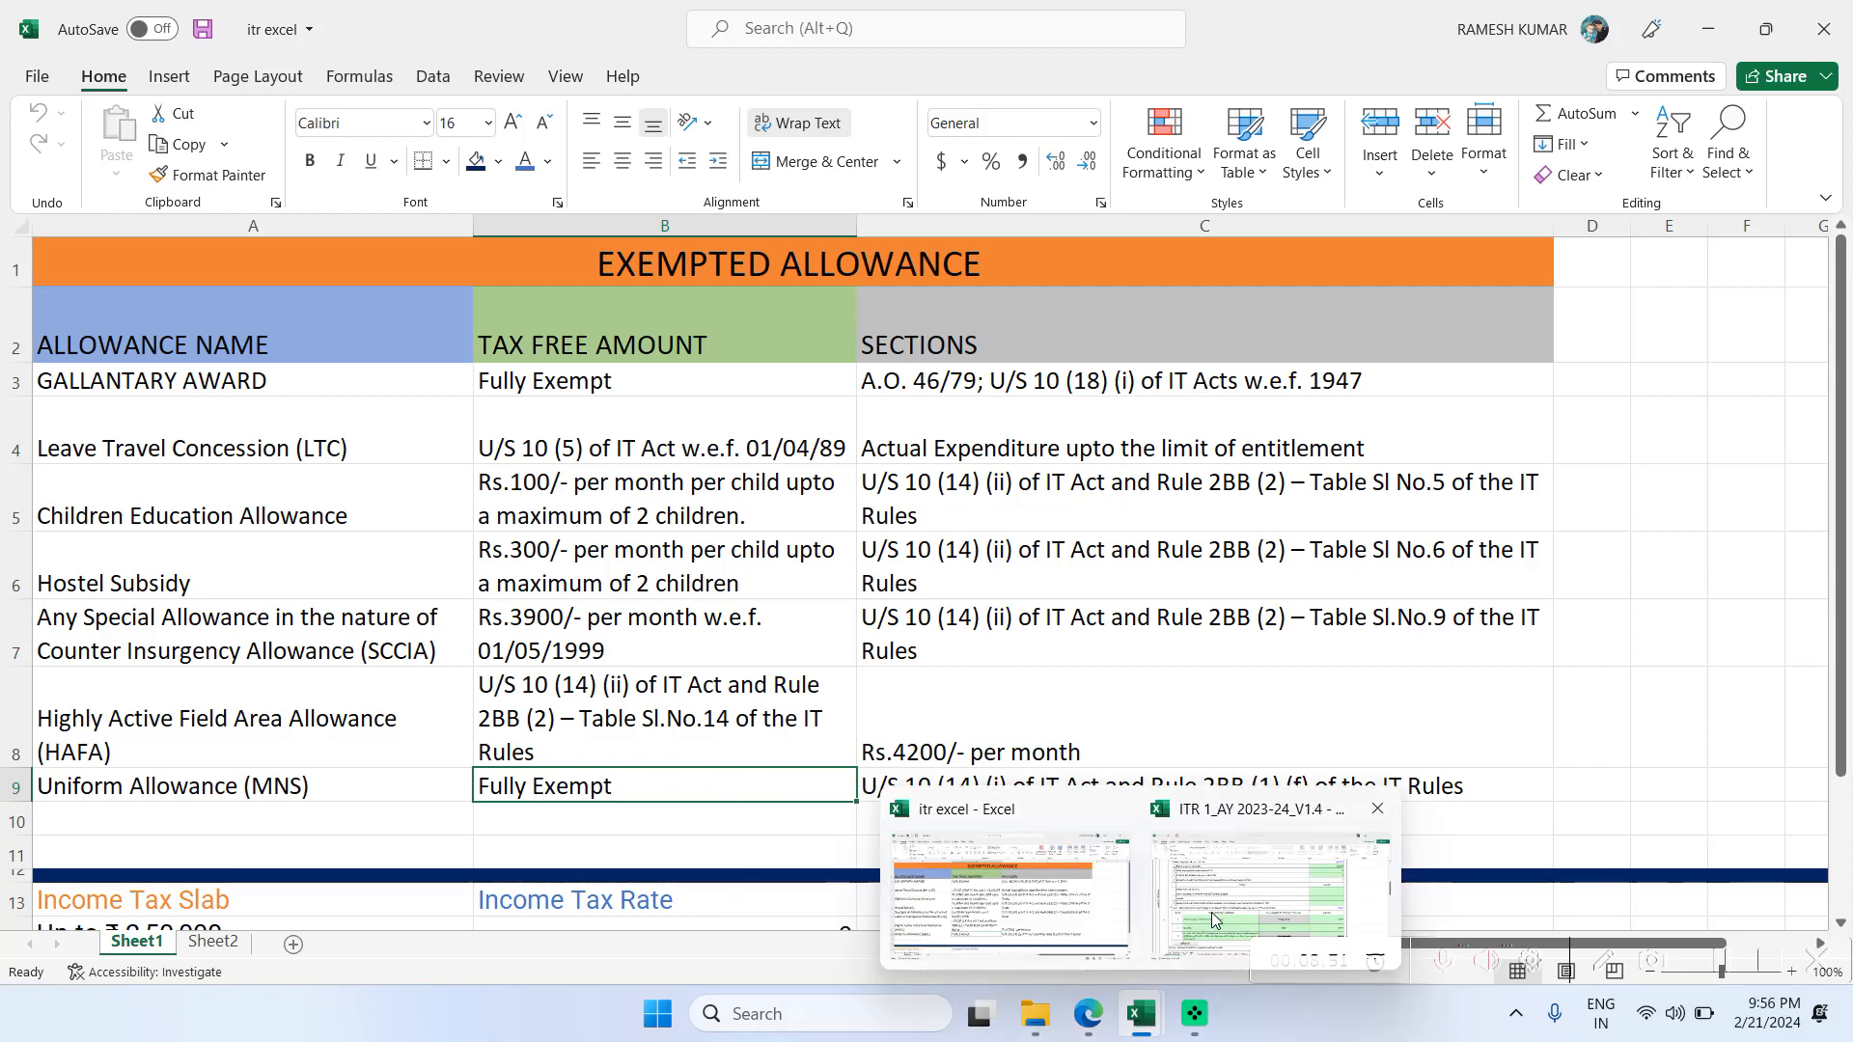
{"action": "left_click", "coordinate": [1212, 912]}
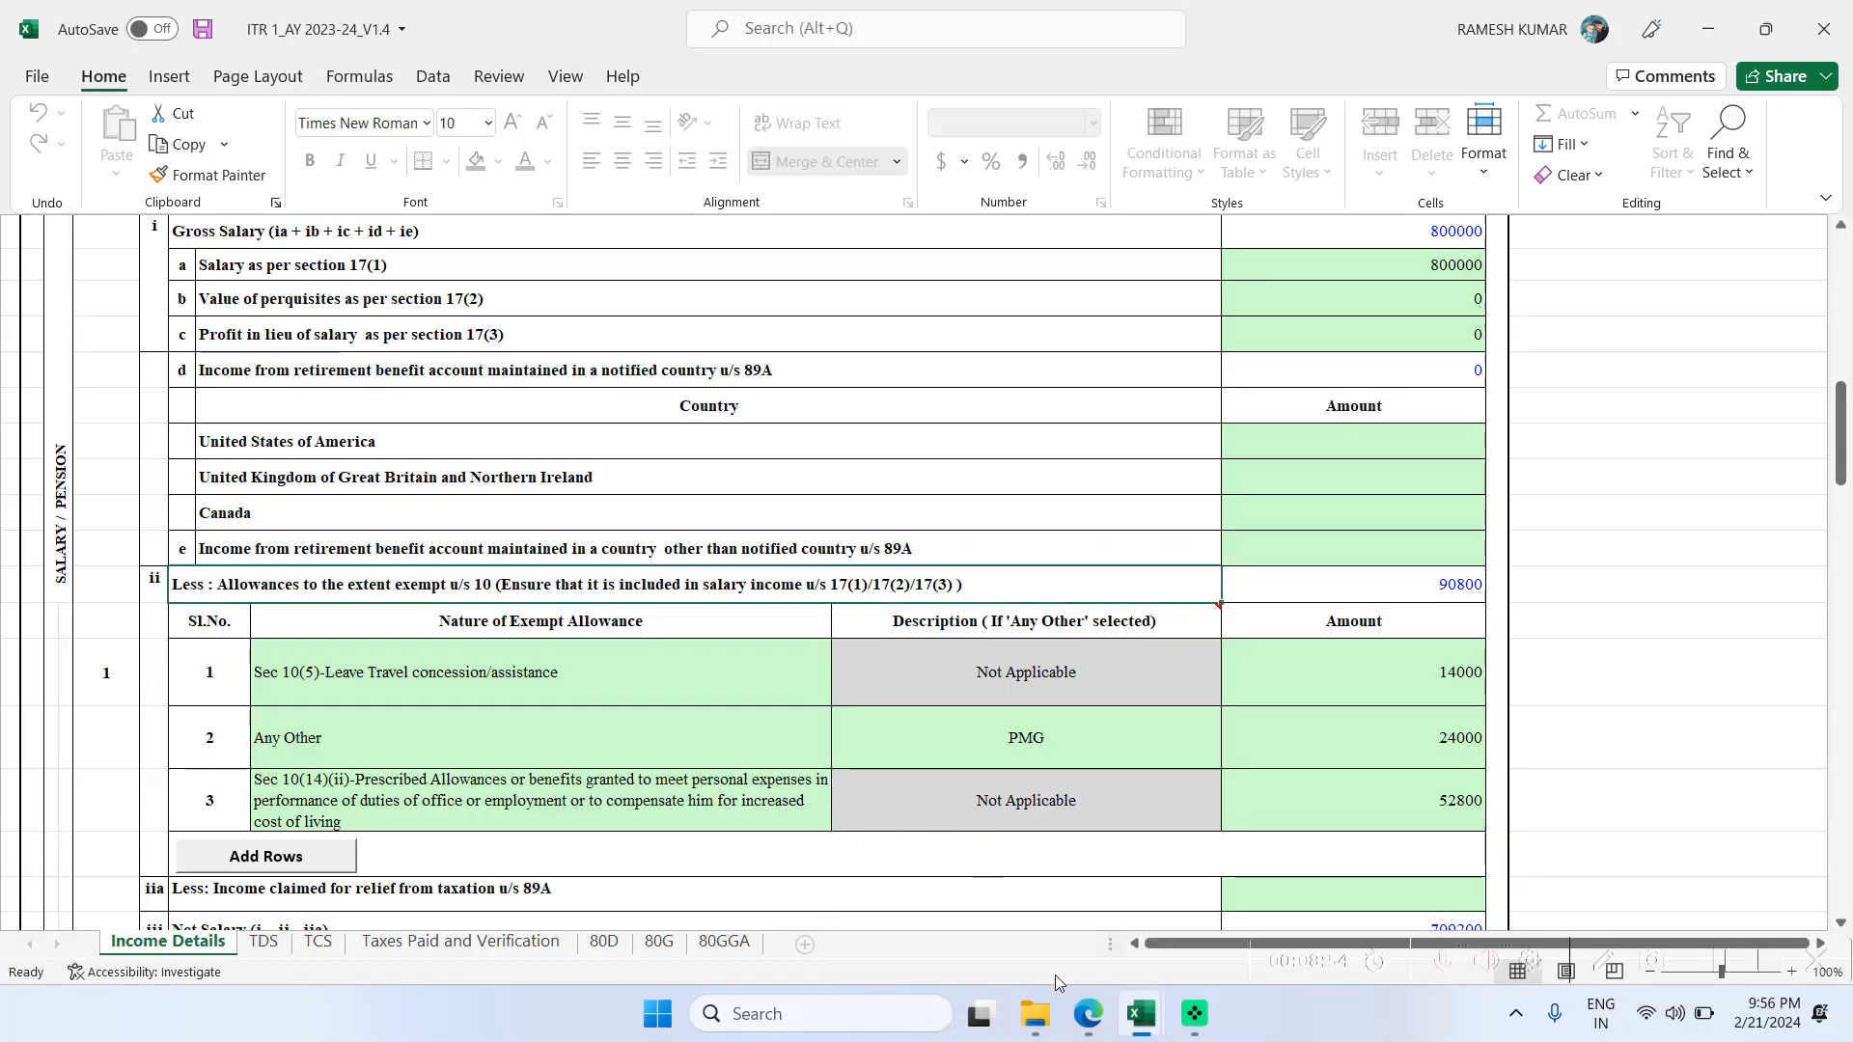
{"action": "mouse_move", "coordinate": [1137, 1021]}
{"action": "left_click", "coordinate": [1008, 888]}
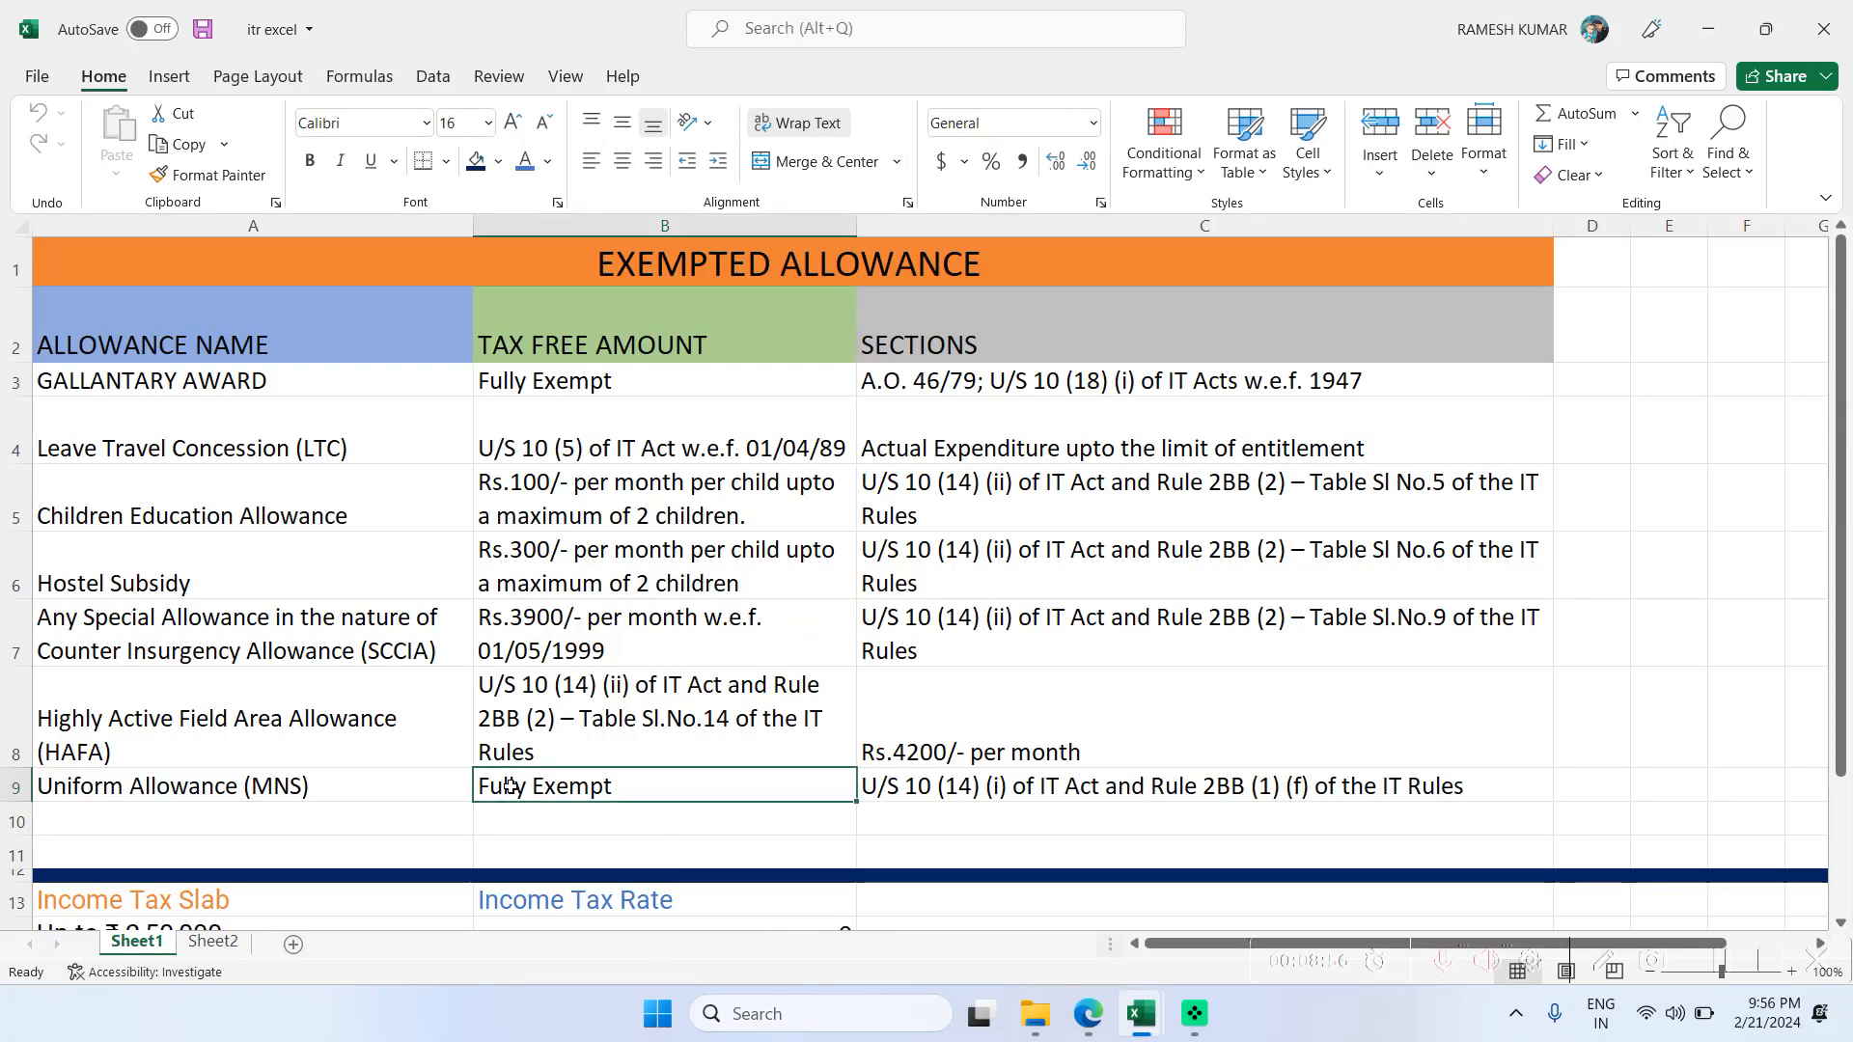
{"action": "mouse_move", "coordinate": [1141, 1013]}
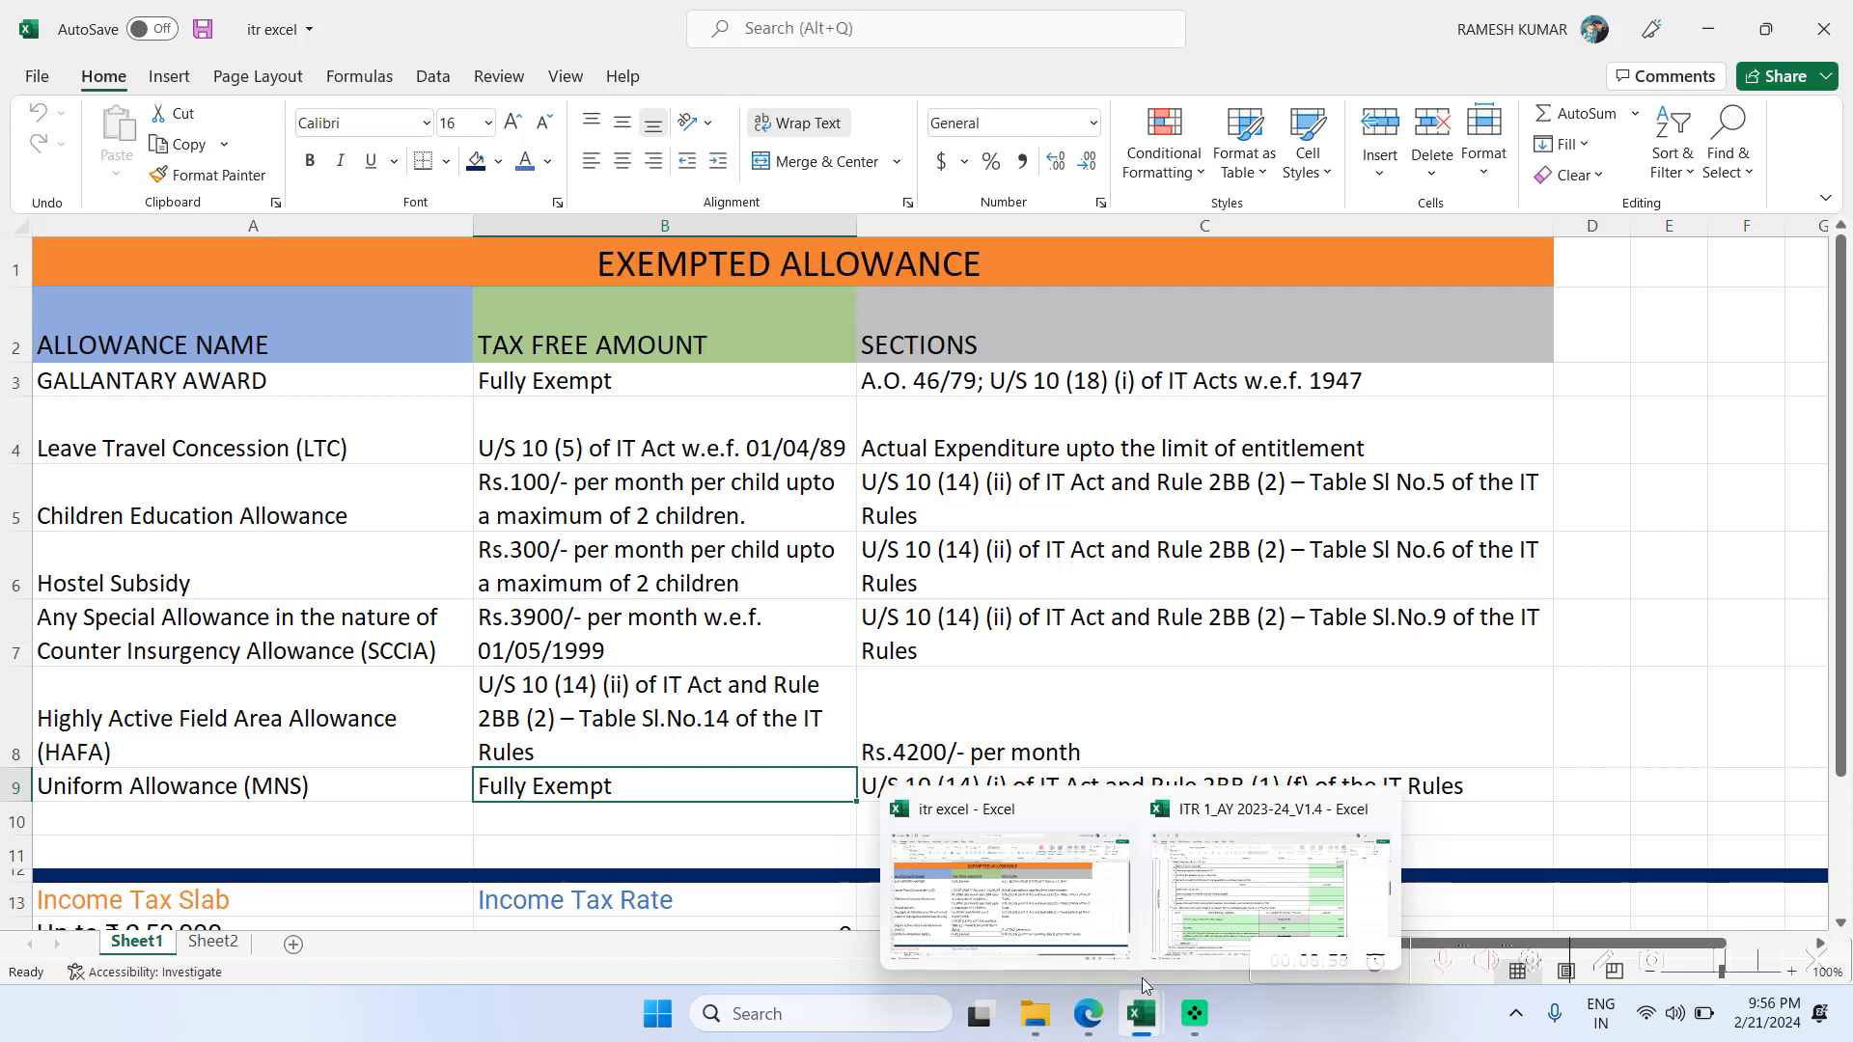
{"action": "left_click", "coordinate": [1177, 941]}
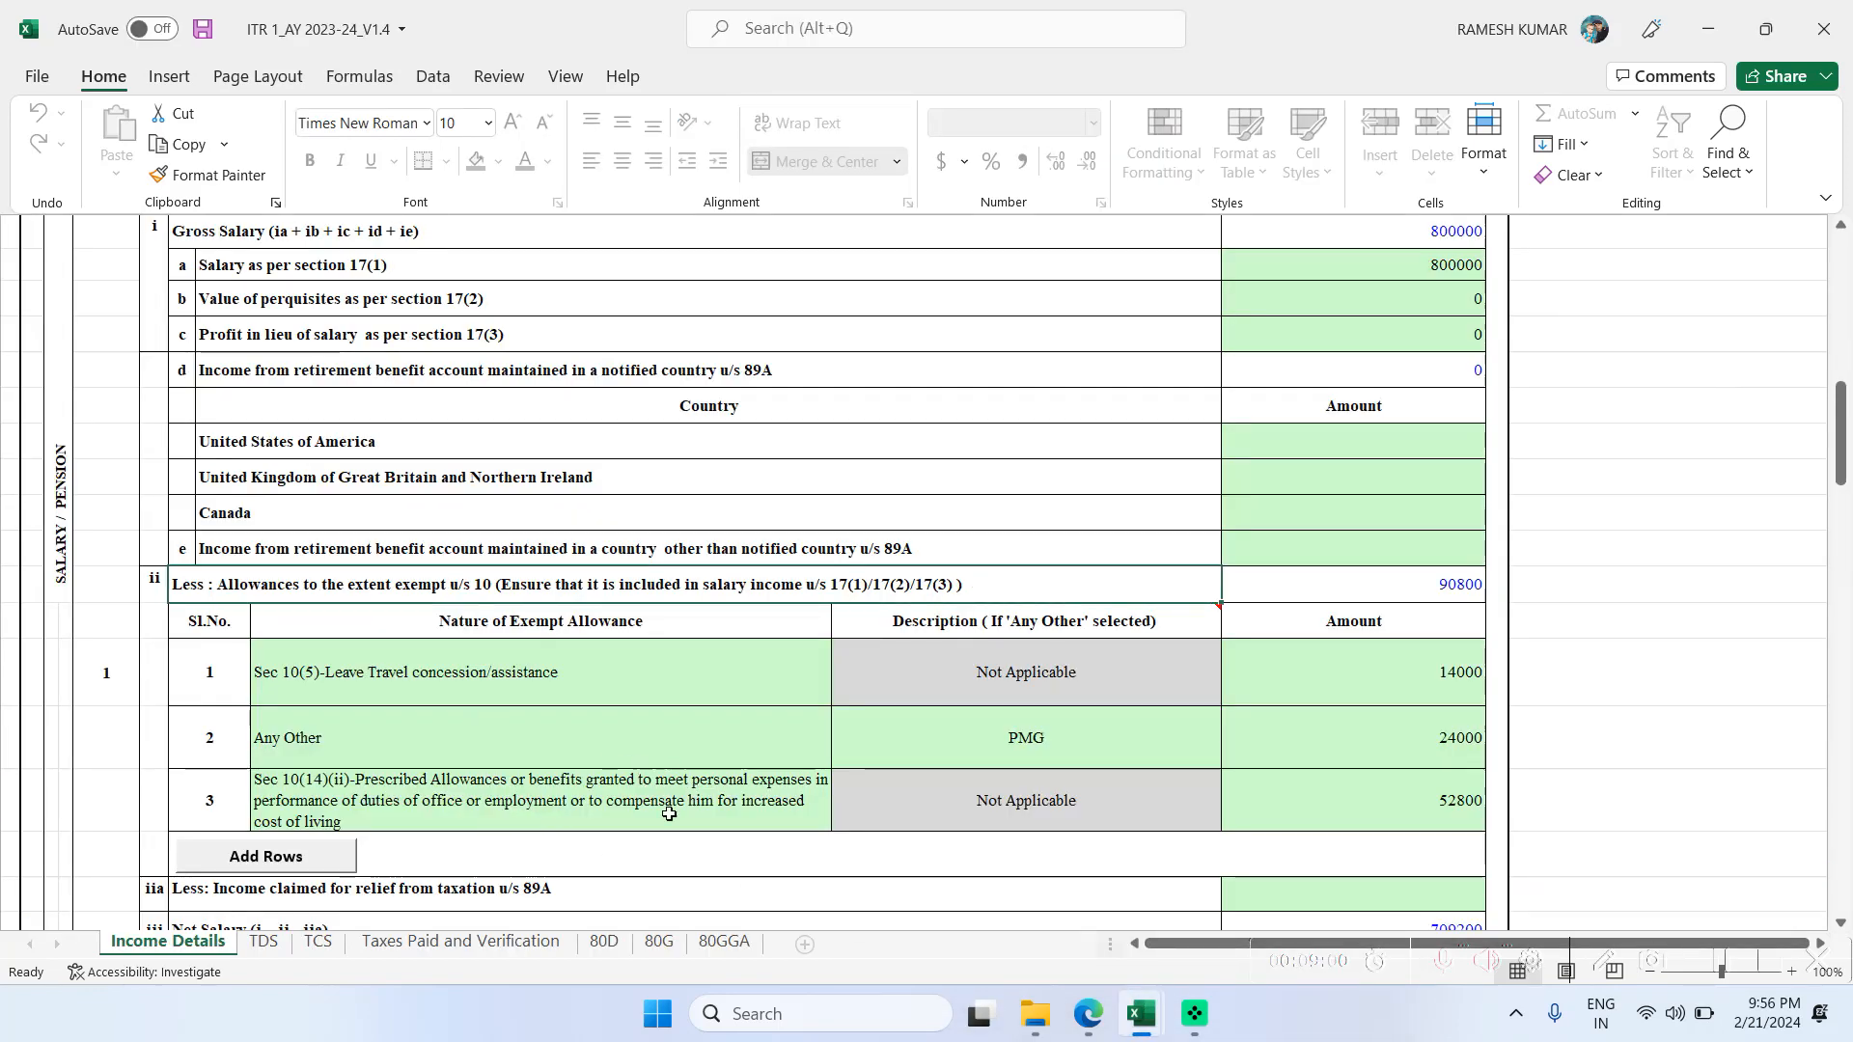
- Add one exempt allowance row for Sec 10(14)(i)-Prescribed Allowances or benefits (not in a nature of perquisite) with an amount of 10000
{"action": "left_click", "coordinate": [290, 859]}
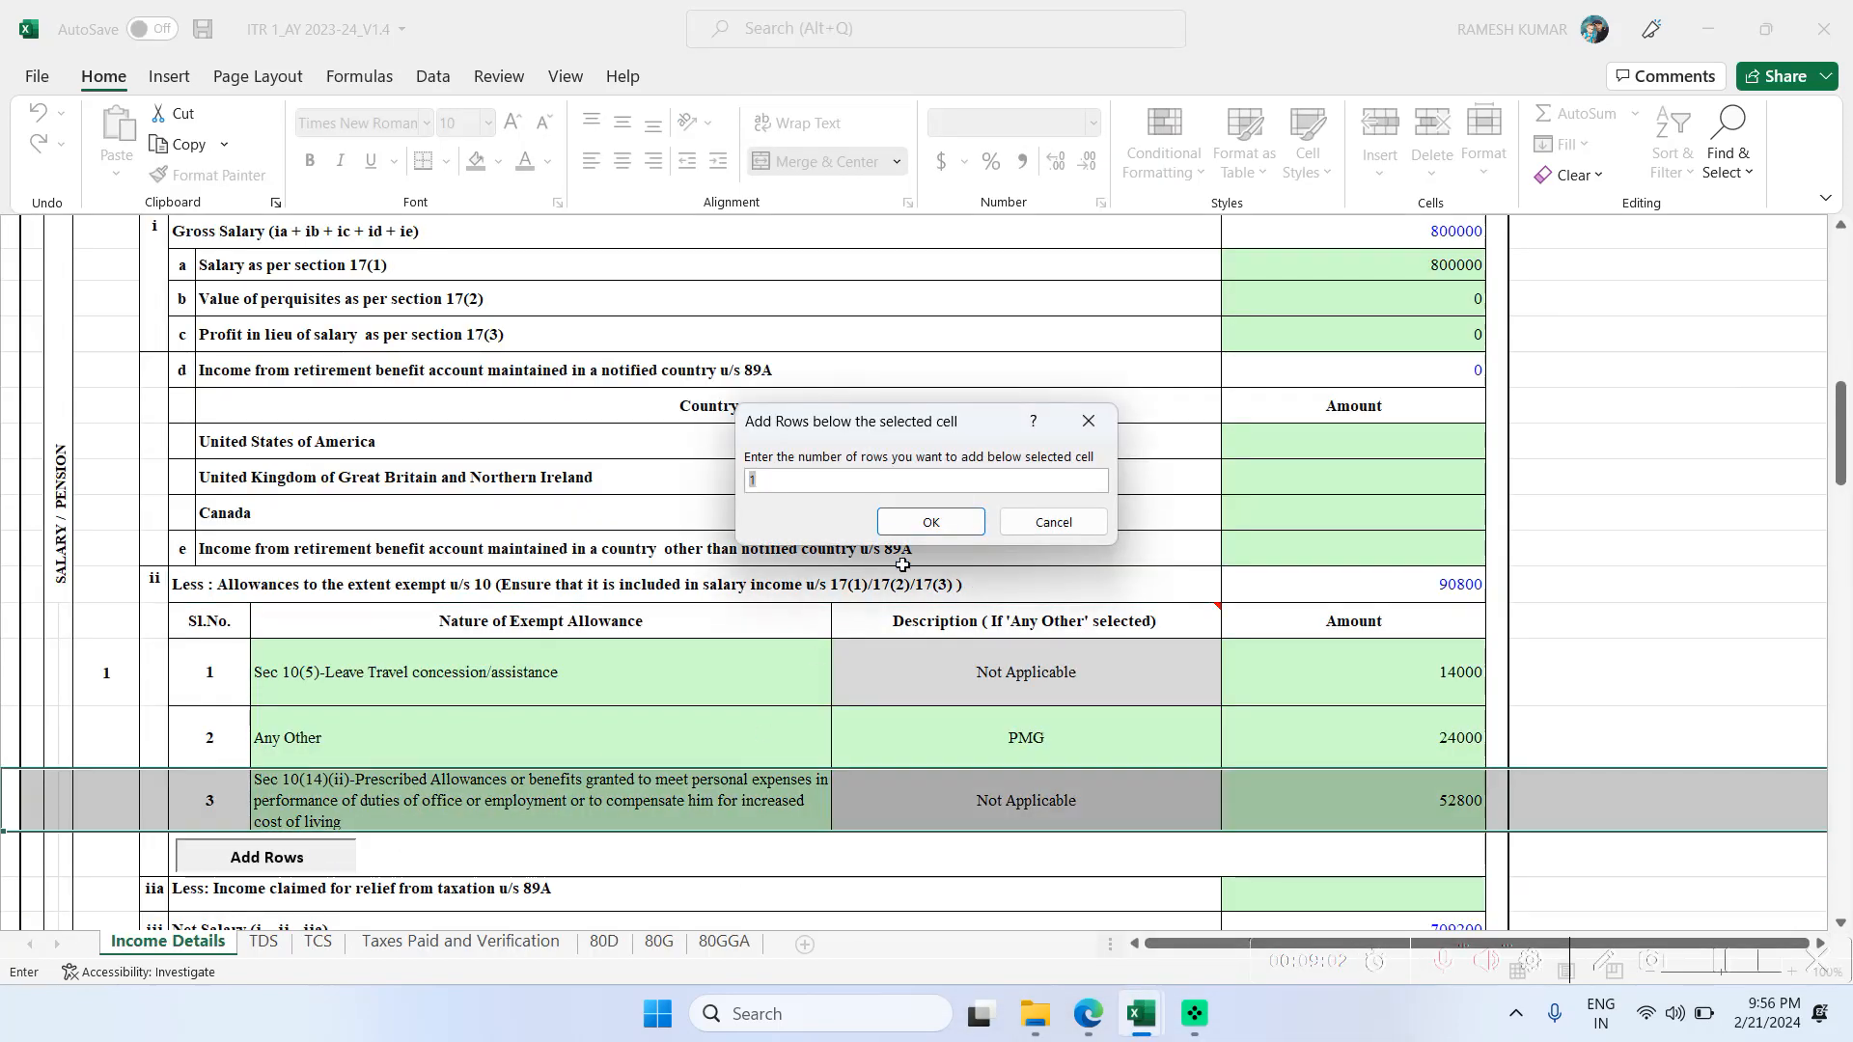
{"action": "left_click", "coordinate": [916, 529]}
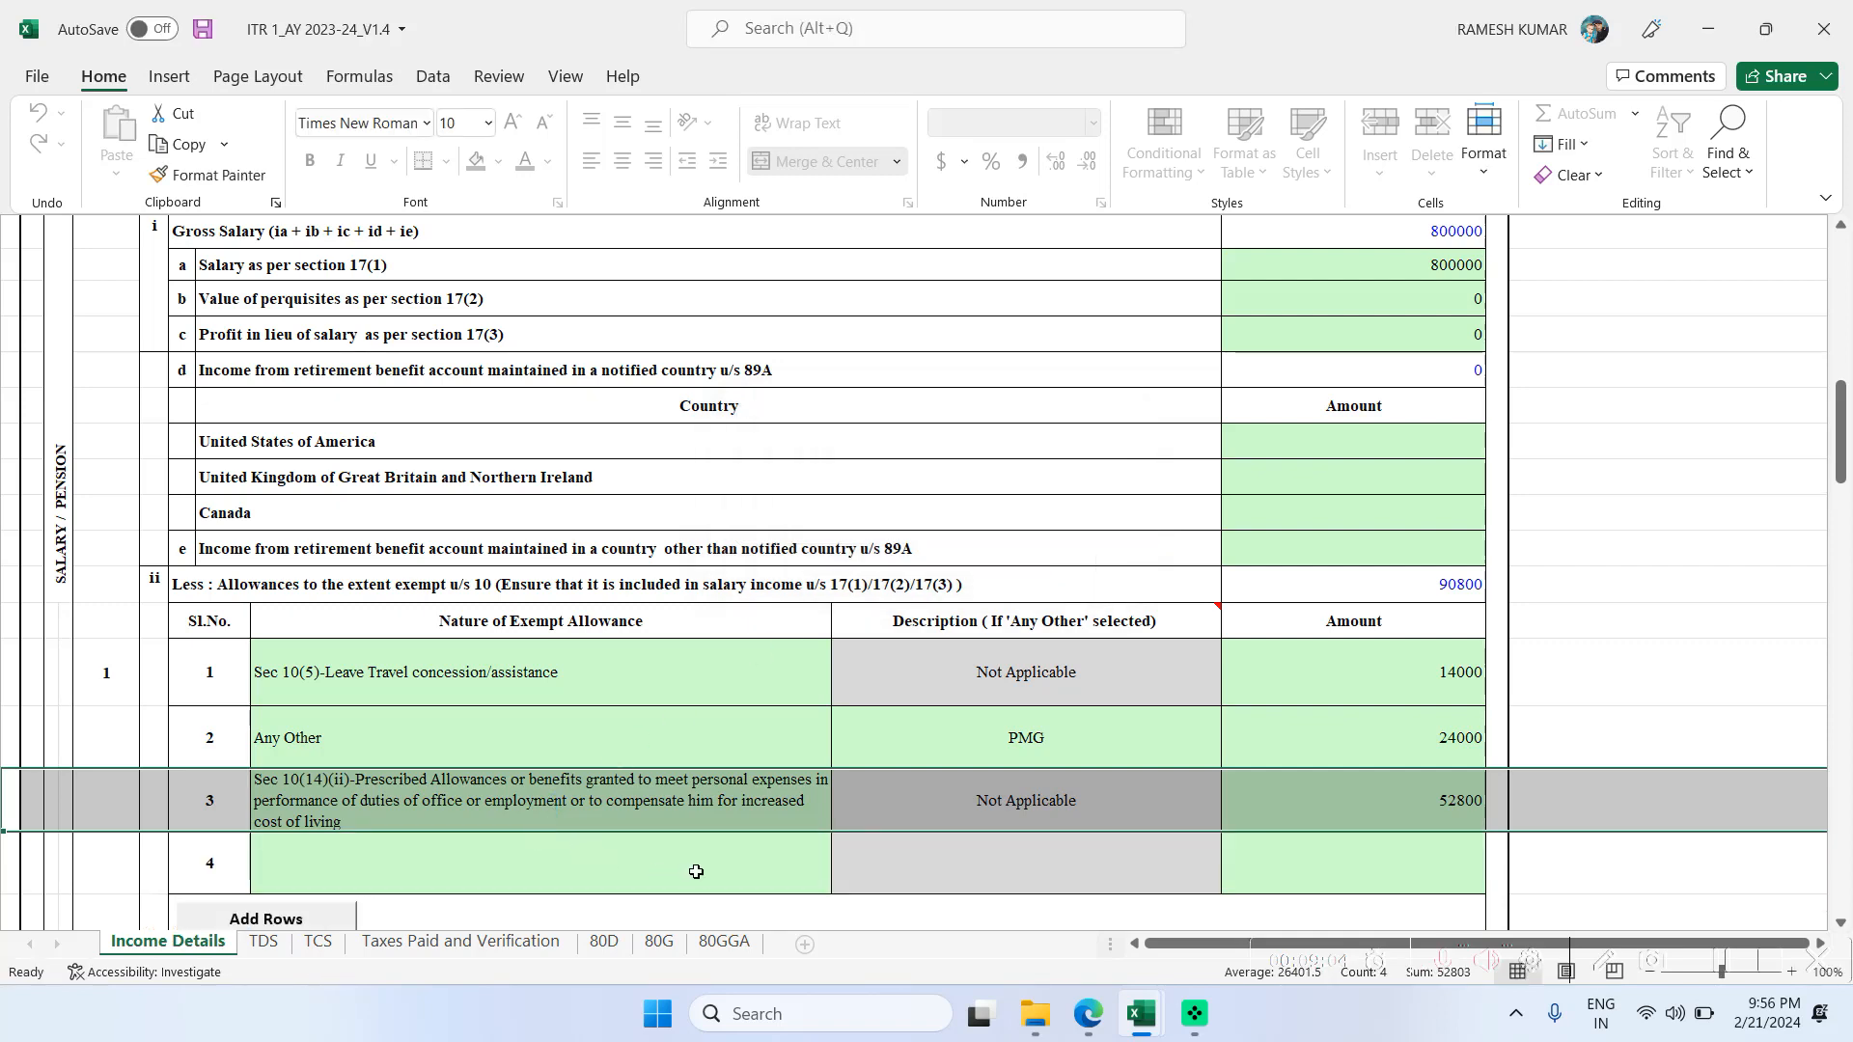
{"action": "left_click", "coordinate": [791, 880]}
{"action": "left_click", "coordinate": [840, 882]}
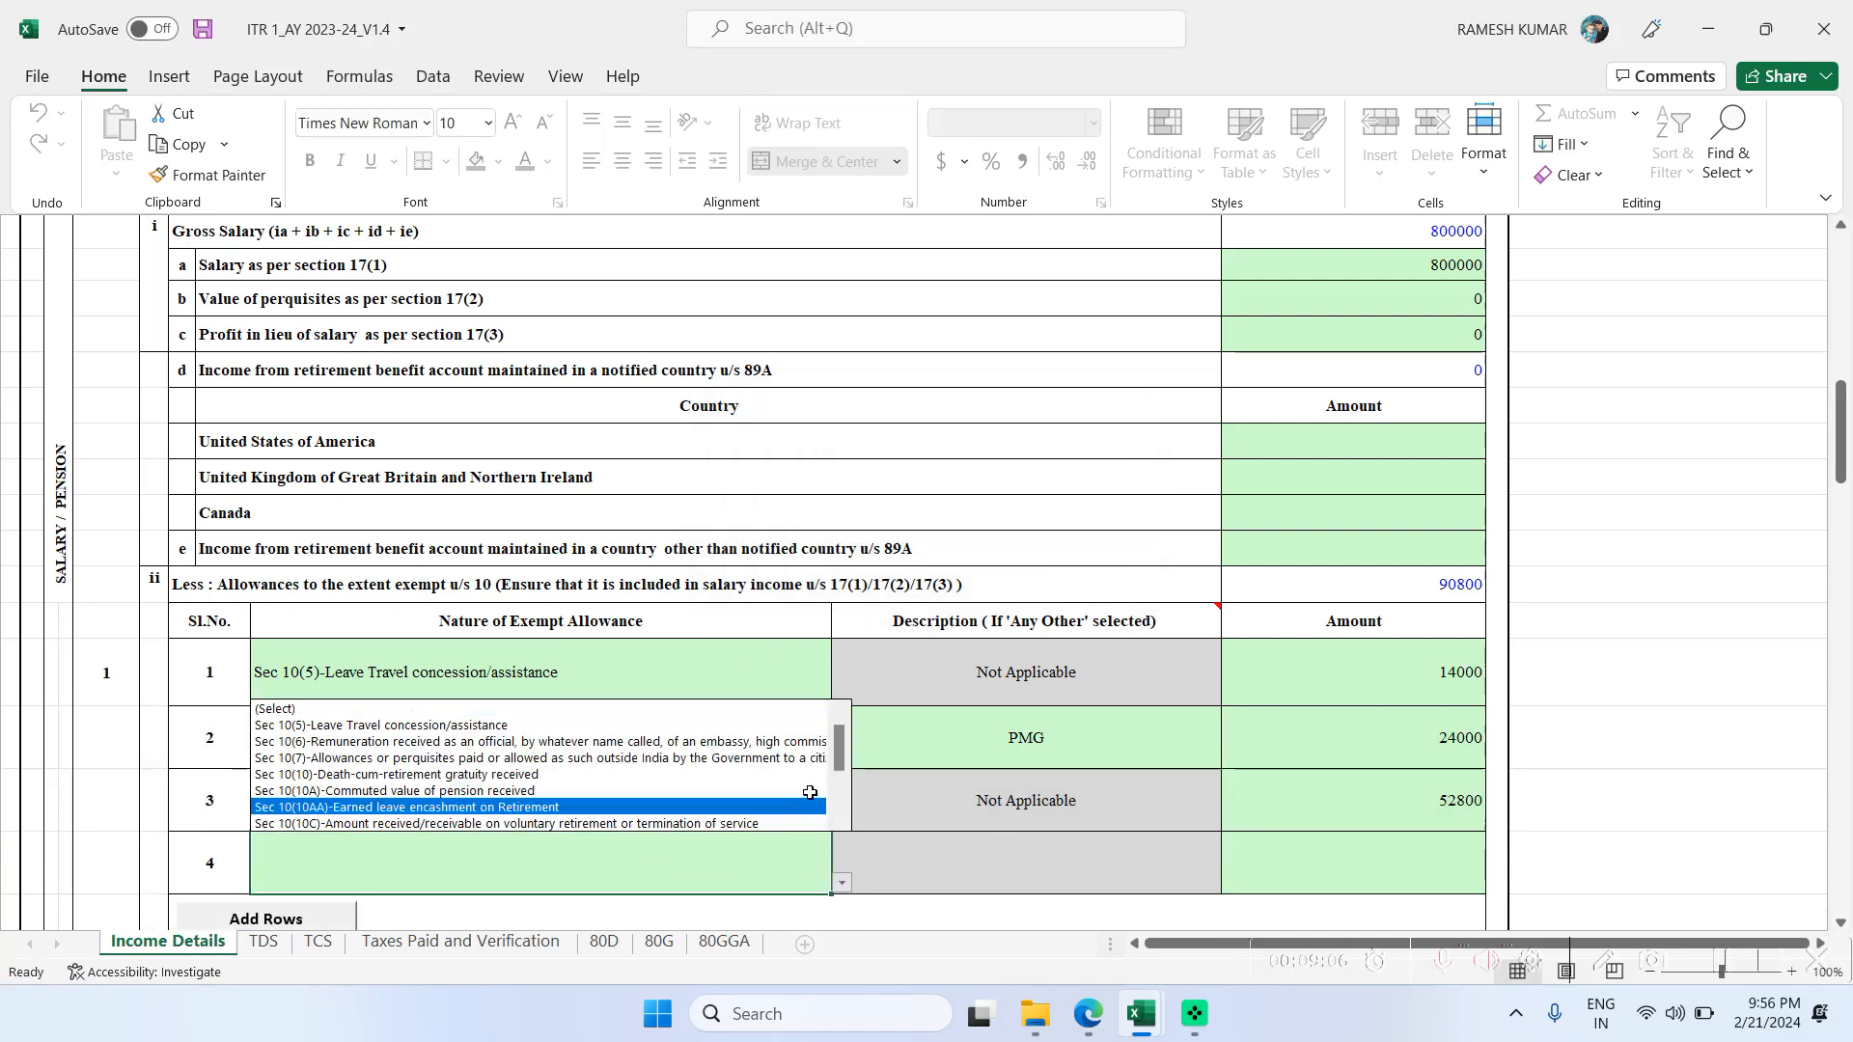
{"action": "left_click_drag", "start_coordinate": [837, 757], "coordinate": [837, 773]}
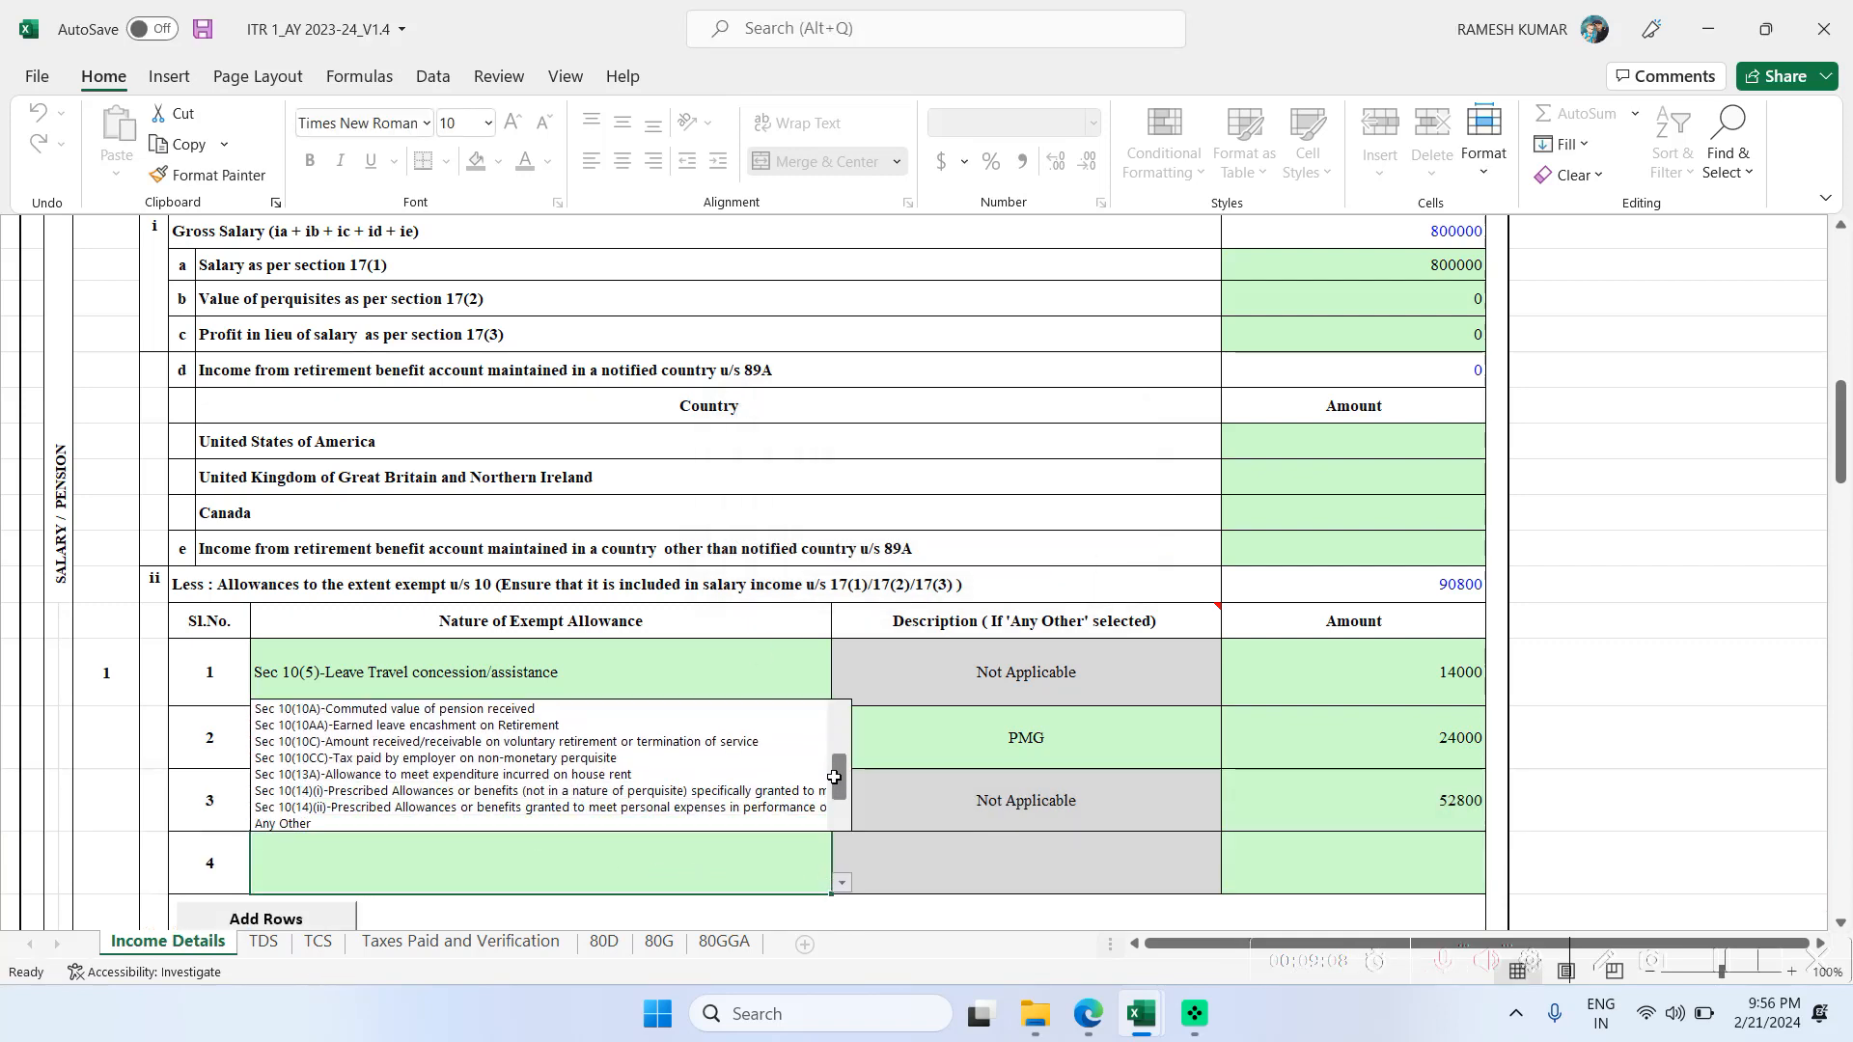
{"action": "left_click", "coordinate": [728, 791]}
{"action": "left_click", "coordinate": [1334, 859]}
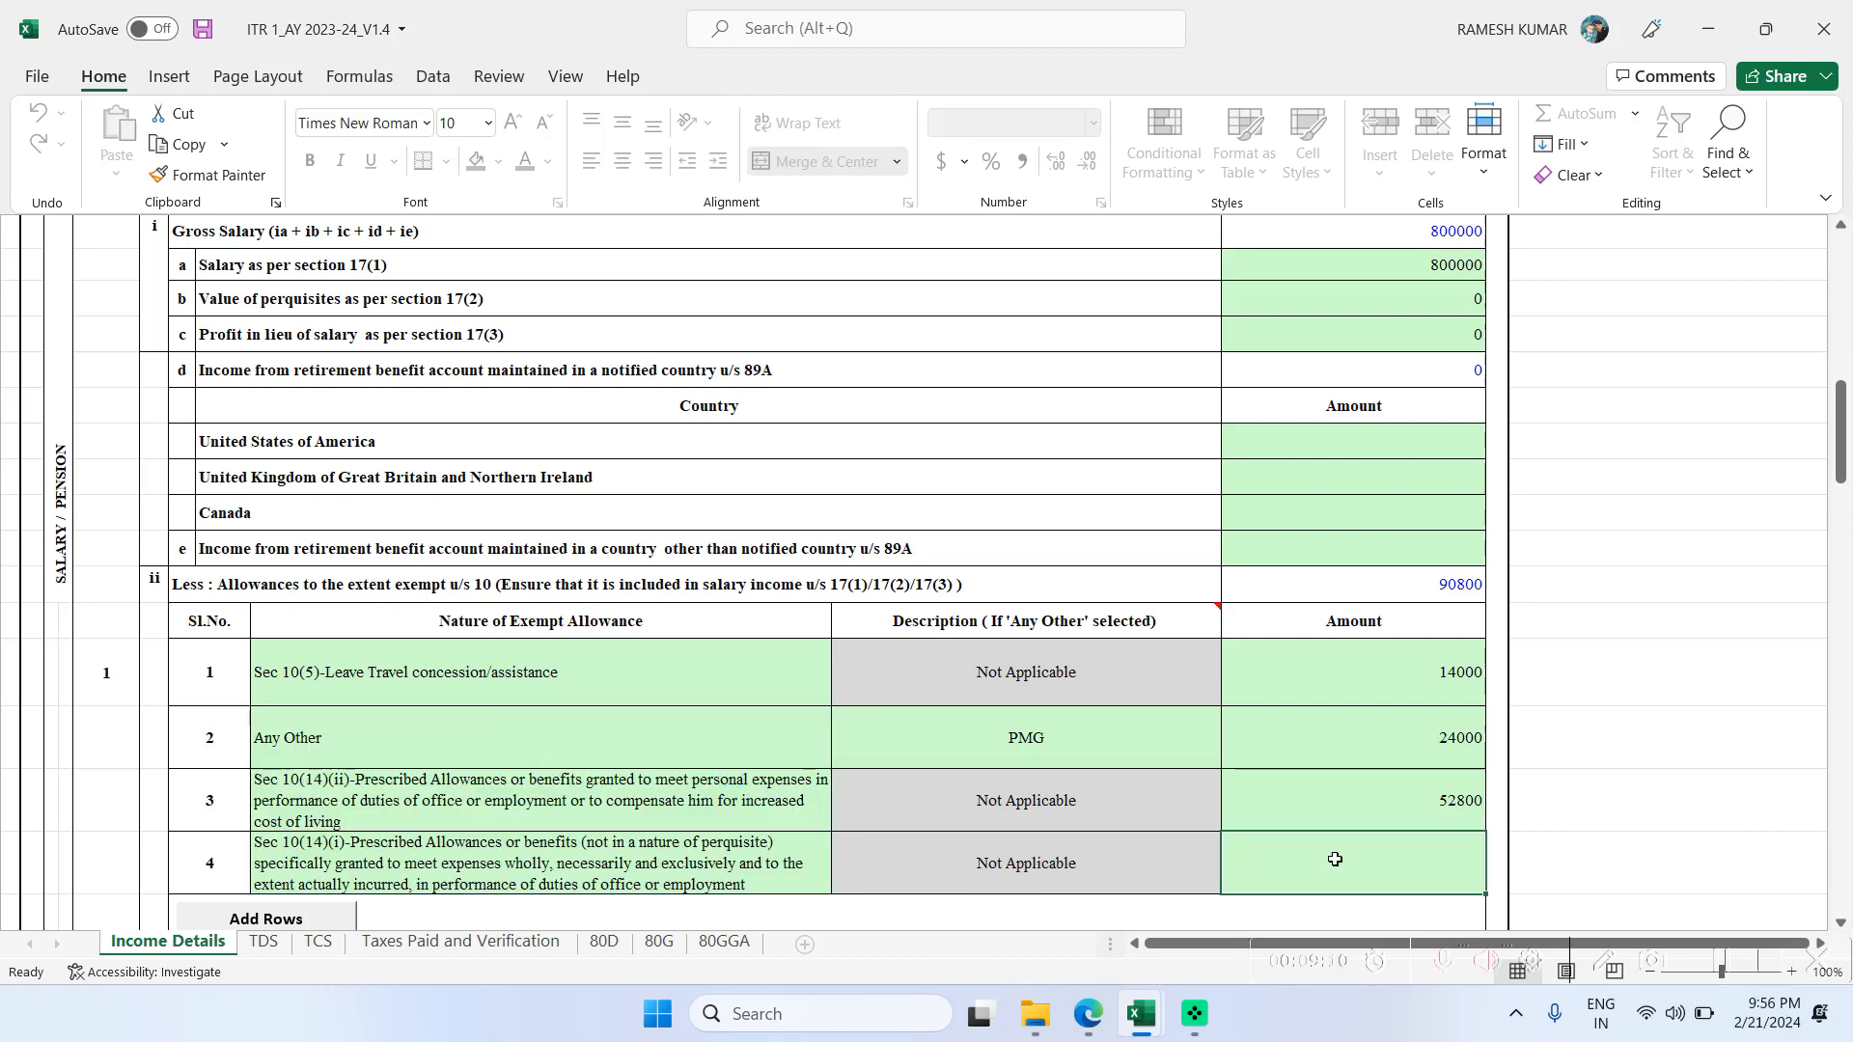
{"action": "type", "text": "10000"}
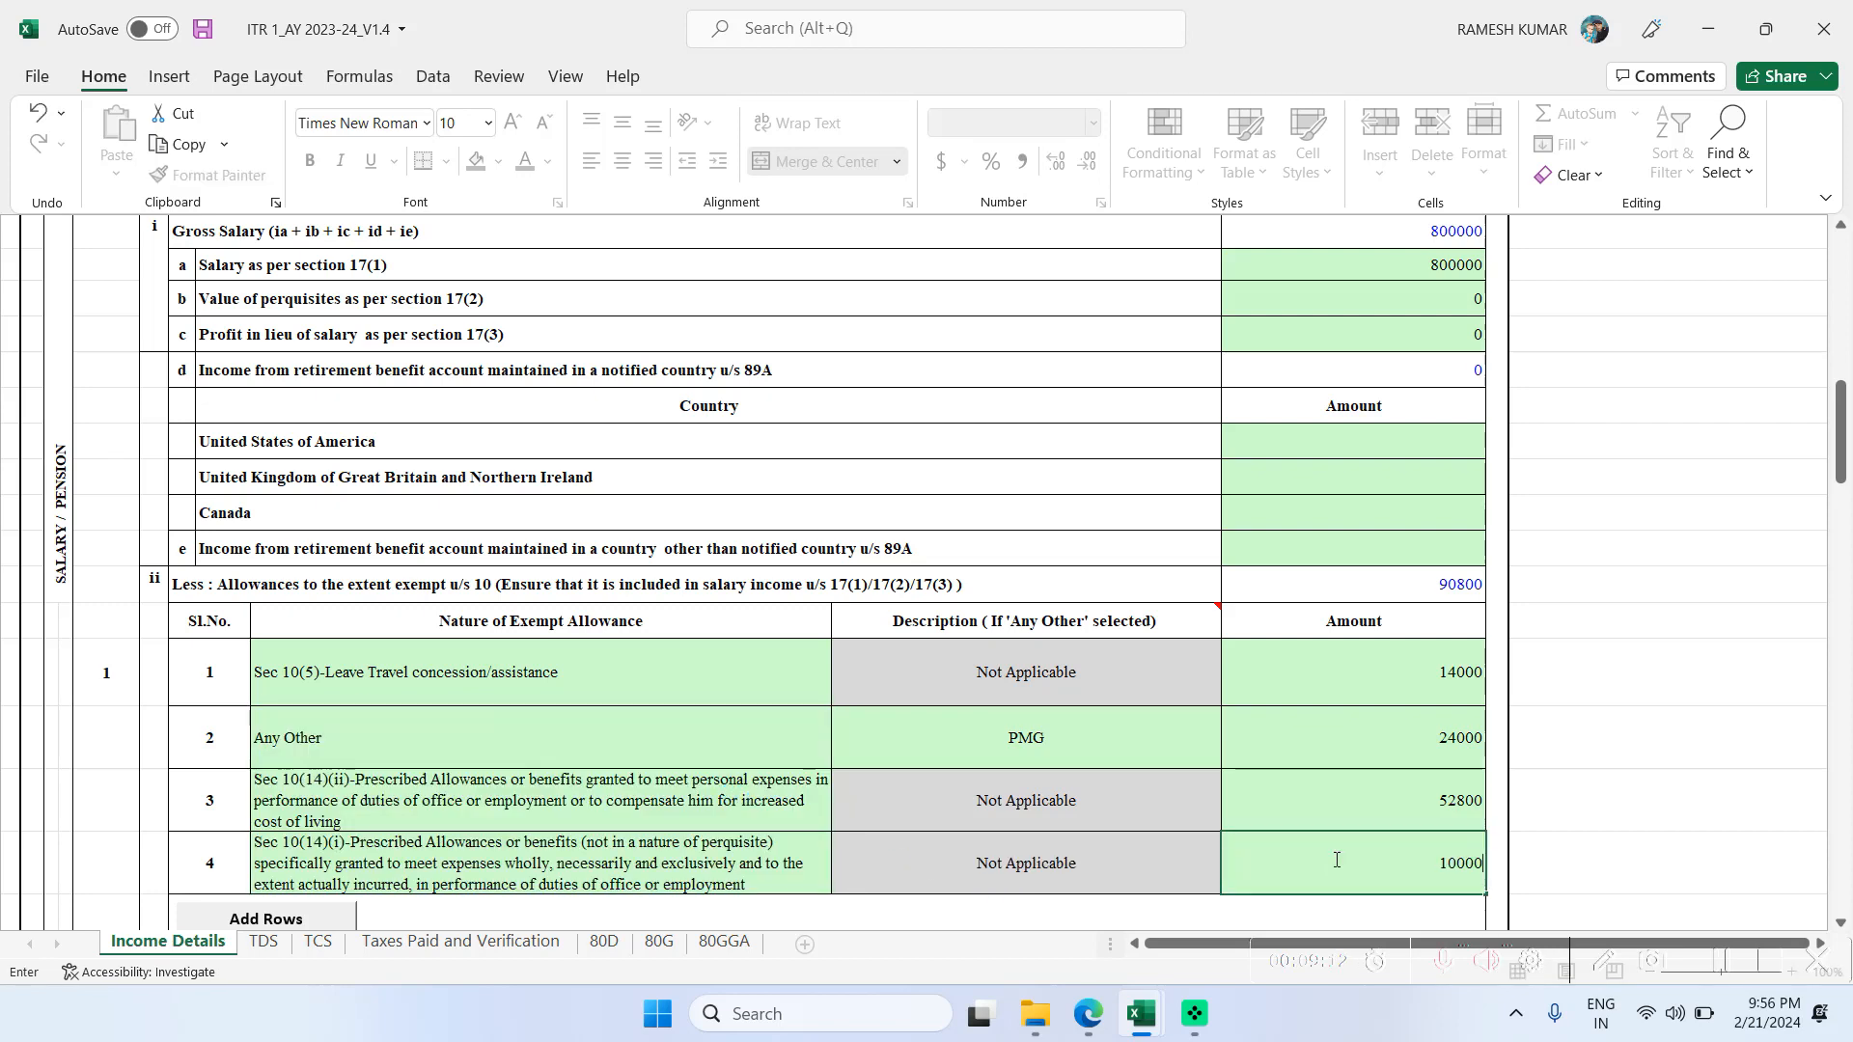
{"action": "left_click", "coordinate": [1149, 595]}
- Calculate the tax for the ITR-1 return with the exempt allowances entered
{"action": "scroll", "coordinate": [1497, 621], "scroll_direction": "down", "scroll_amount": 1}
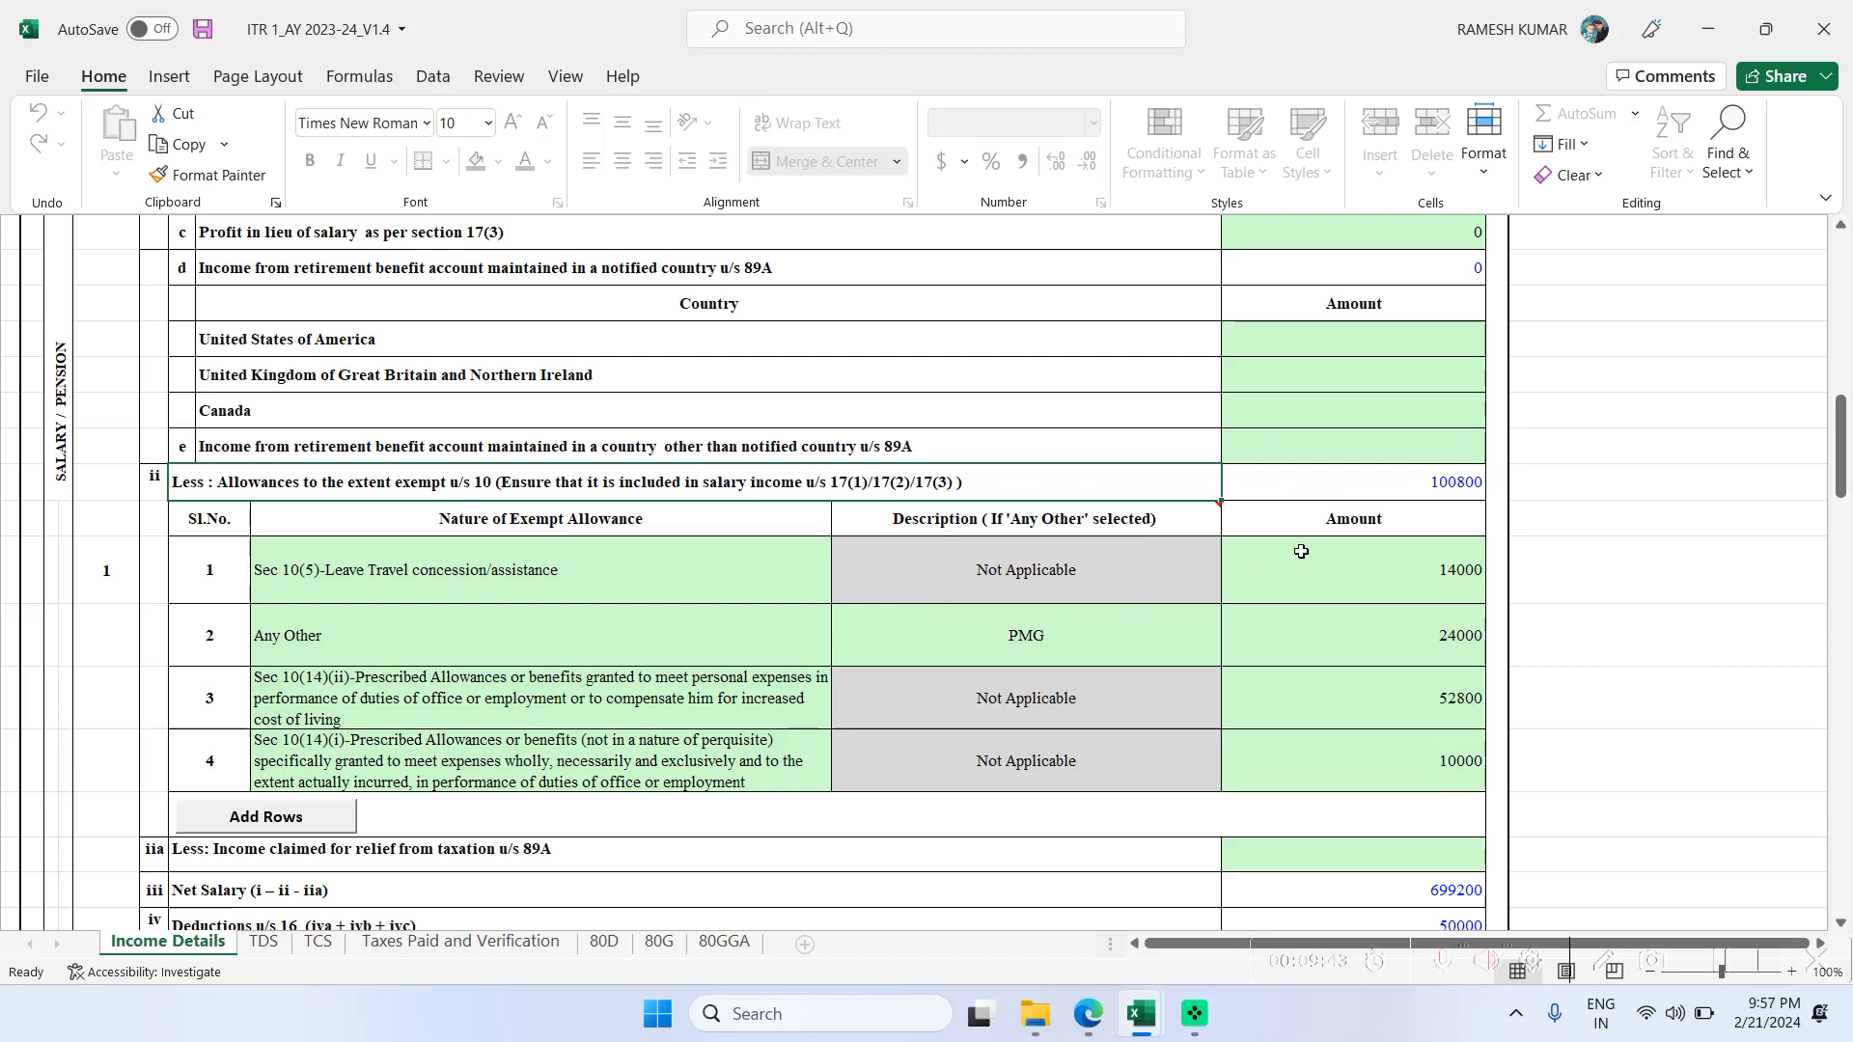
{"action": "scroll", "coordinate": [1381, 490], "scroll_direction": "up", "scroll_amount": 3}
{"action": "scroll", "coordinate": [1381, 490], "scroll_direction": "up", "scroll_amount": 2}
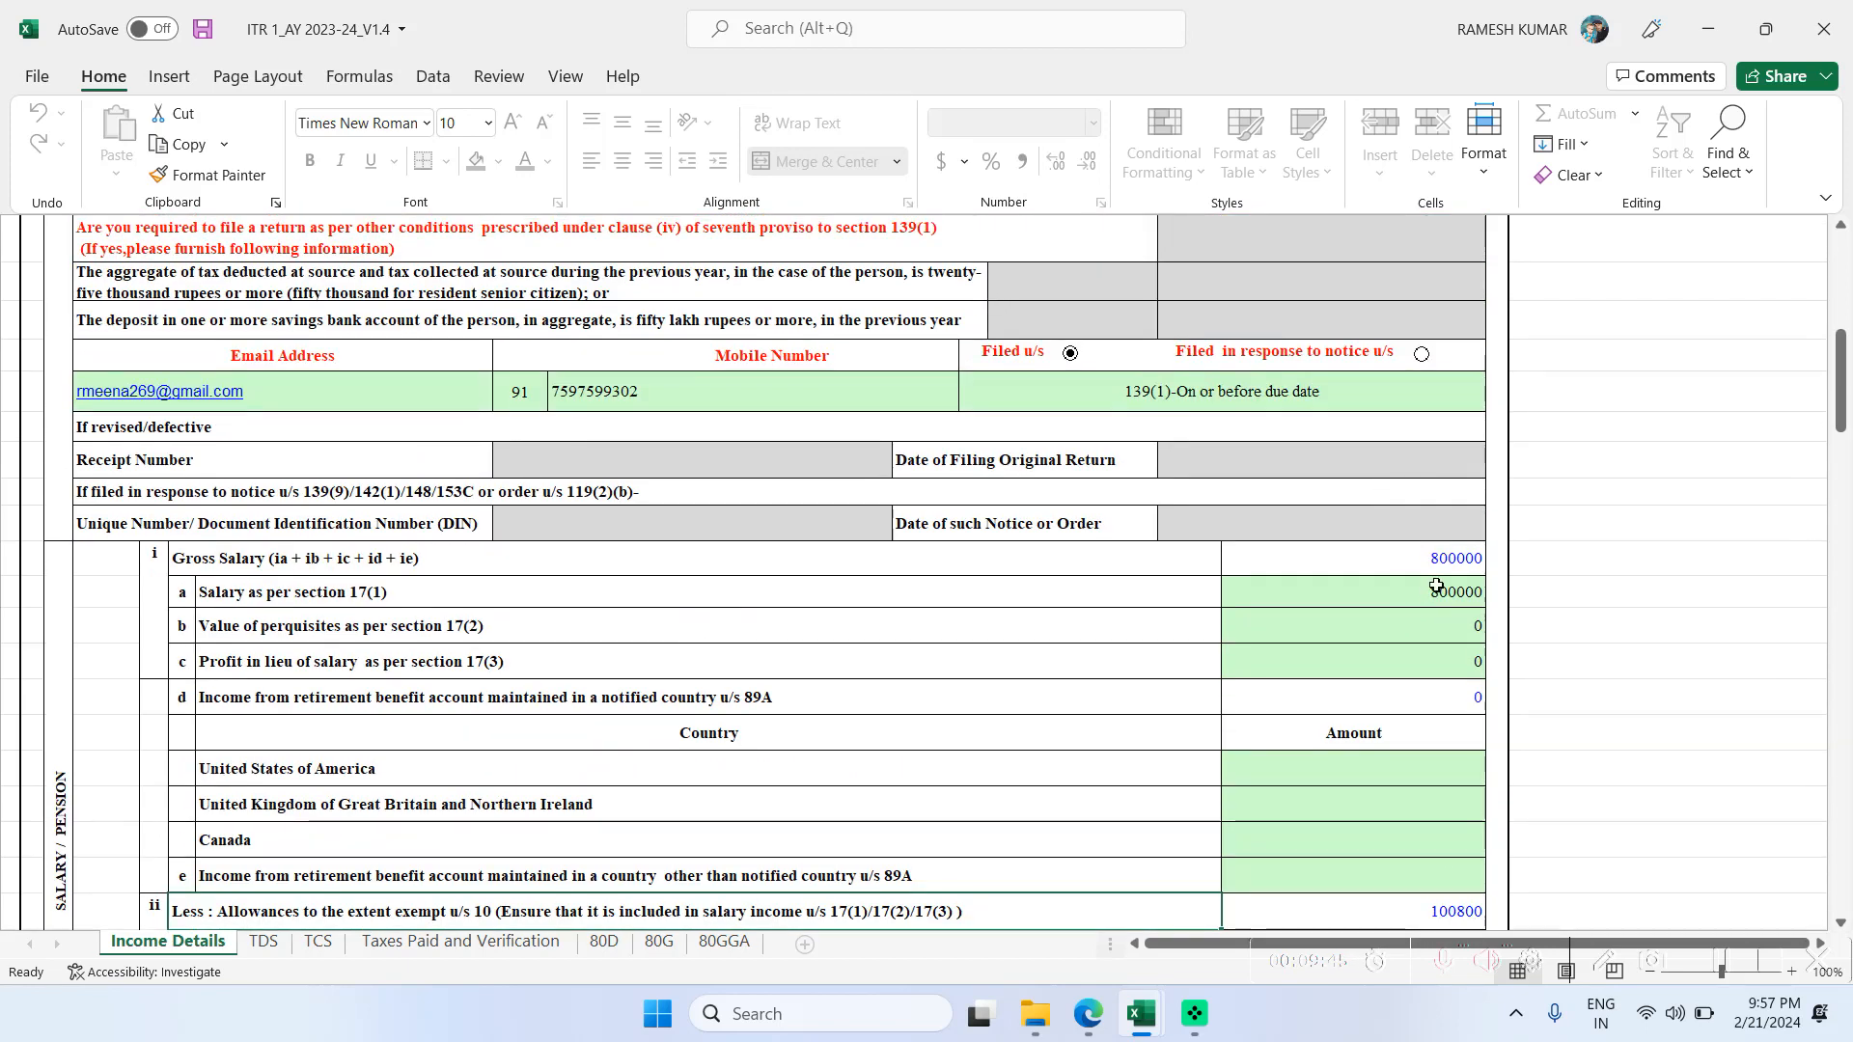
{"action": "scroll", "coordinate": [1436, 588], "scroll_direction": "up", "scroll_amount": 7}
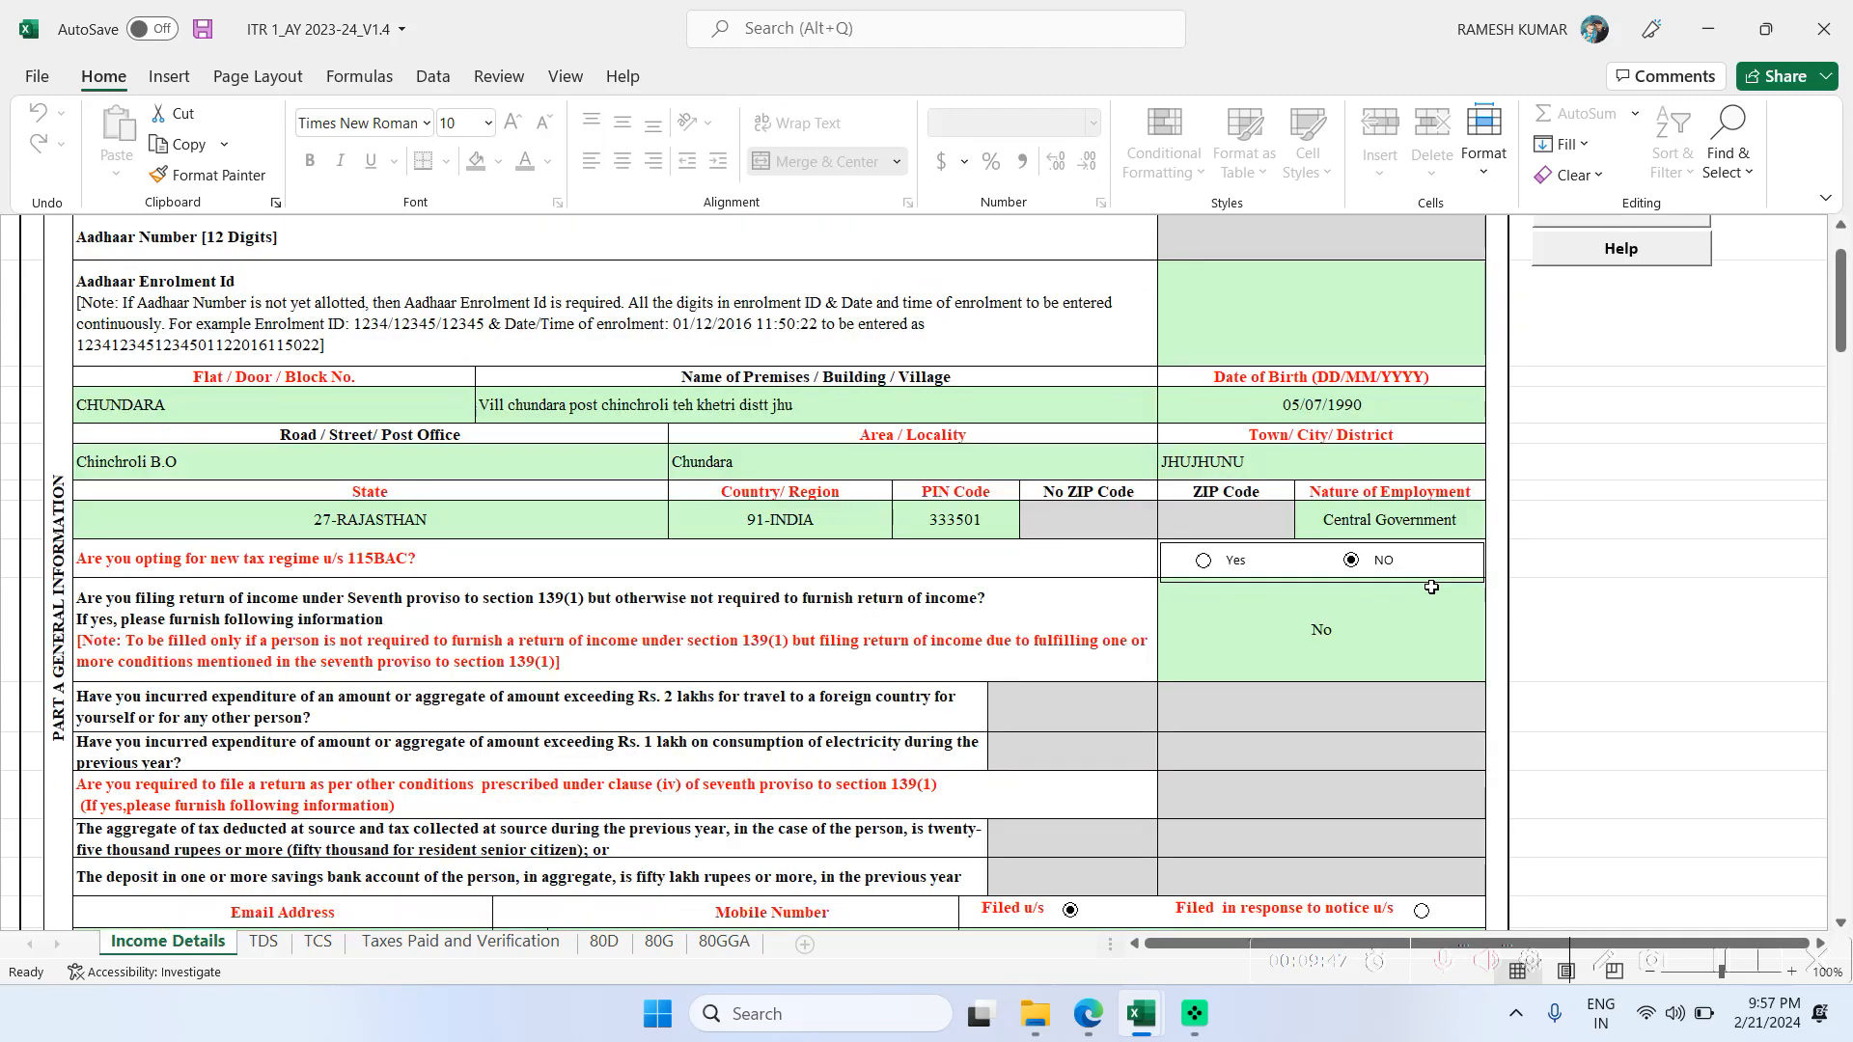
{"action": "left_click", "coordinate": [1599, 339]}
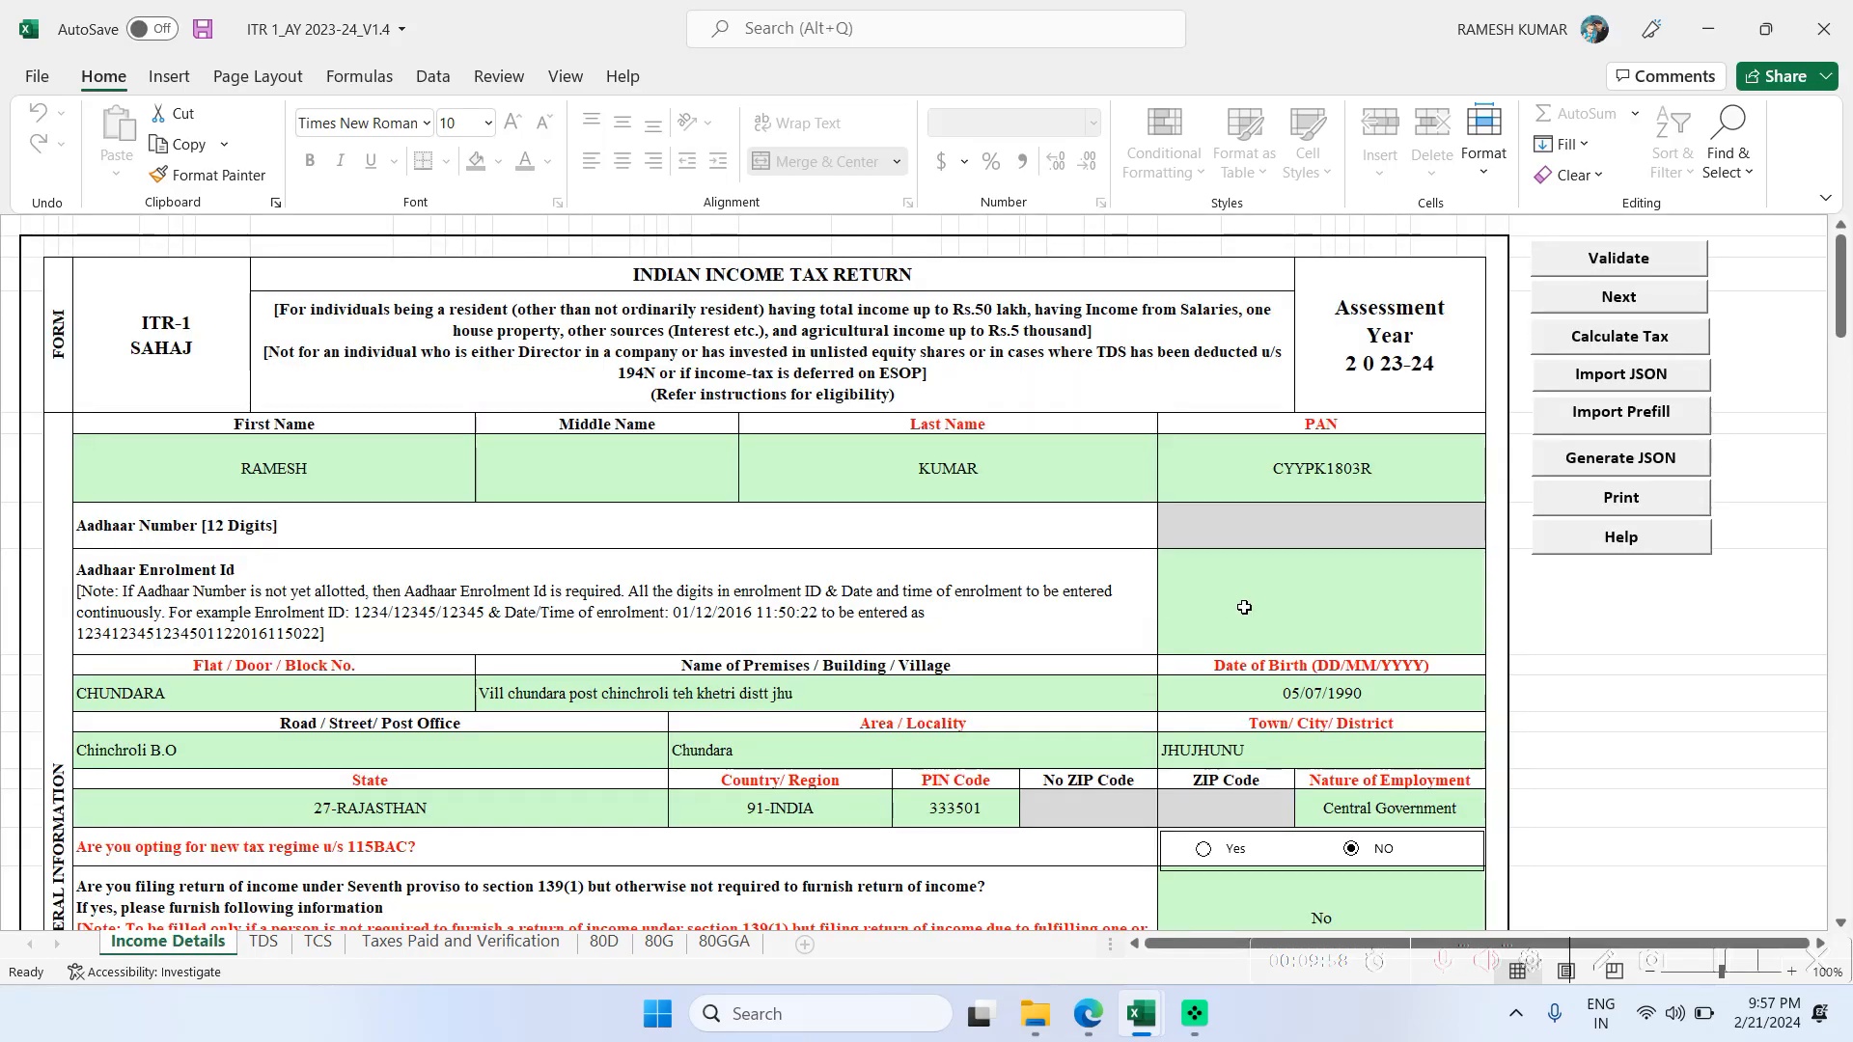
- Review the exempt allowances, net salary, standard deduction, total income and total tax and cess in the Income Details sheet
{"action": "scroll", "coordinate": [1244, 607], "scroll_direction": "down", "scroll_amount": 8}
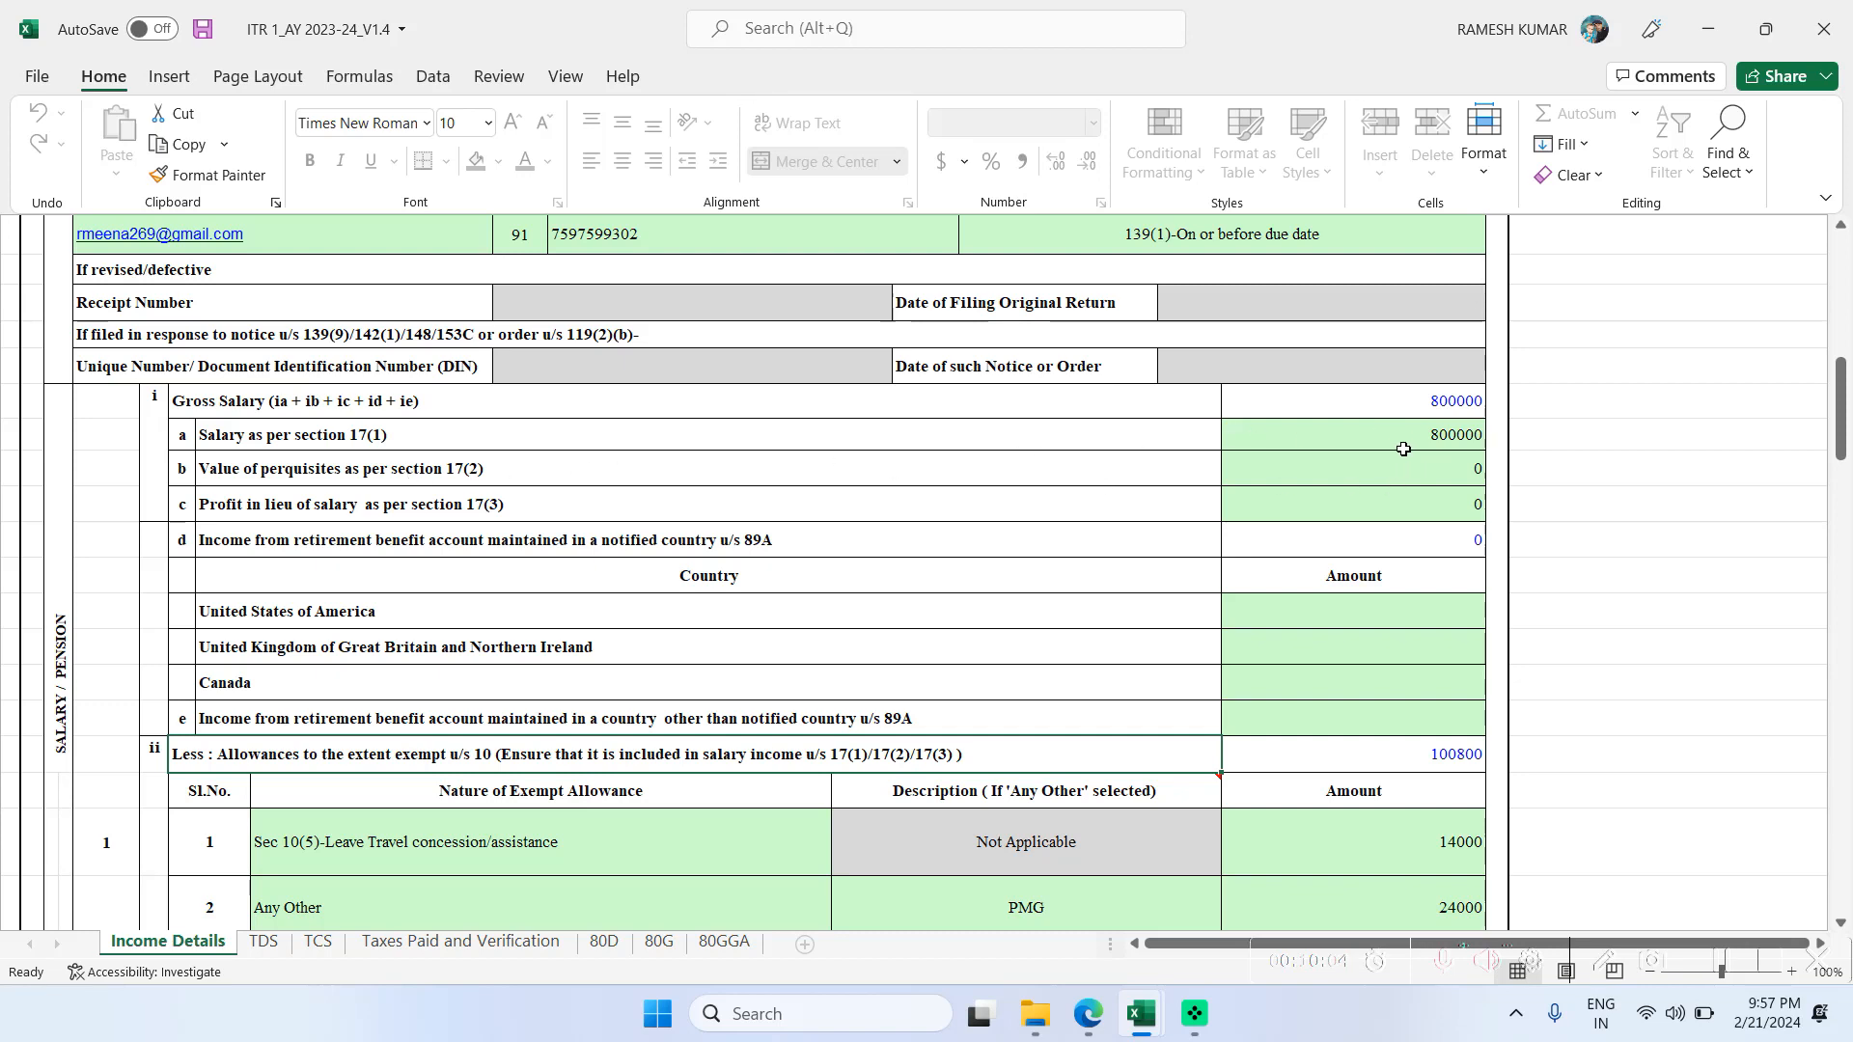
{"action": "scroll", "coordinate": [1403, 449], "scroll_direction": "down", "scroll_amount": 4}
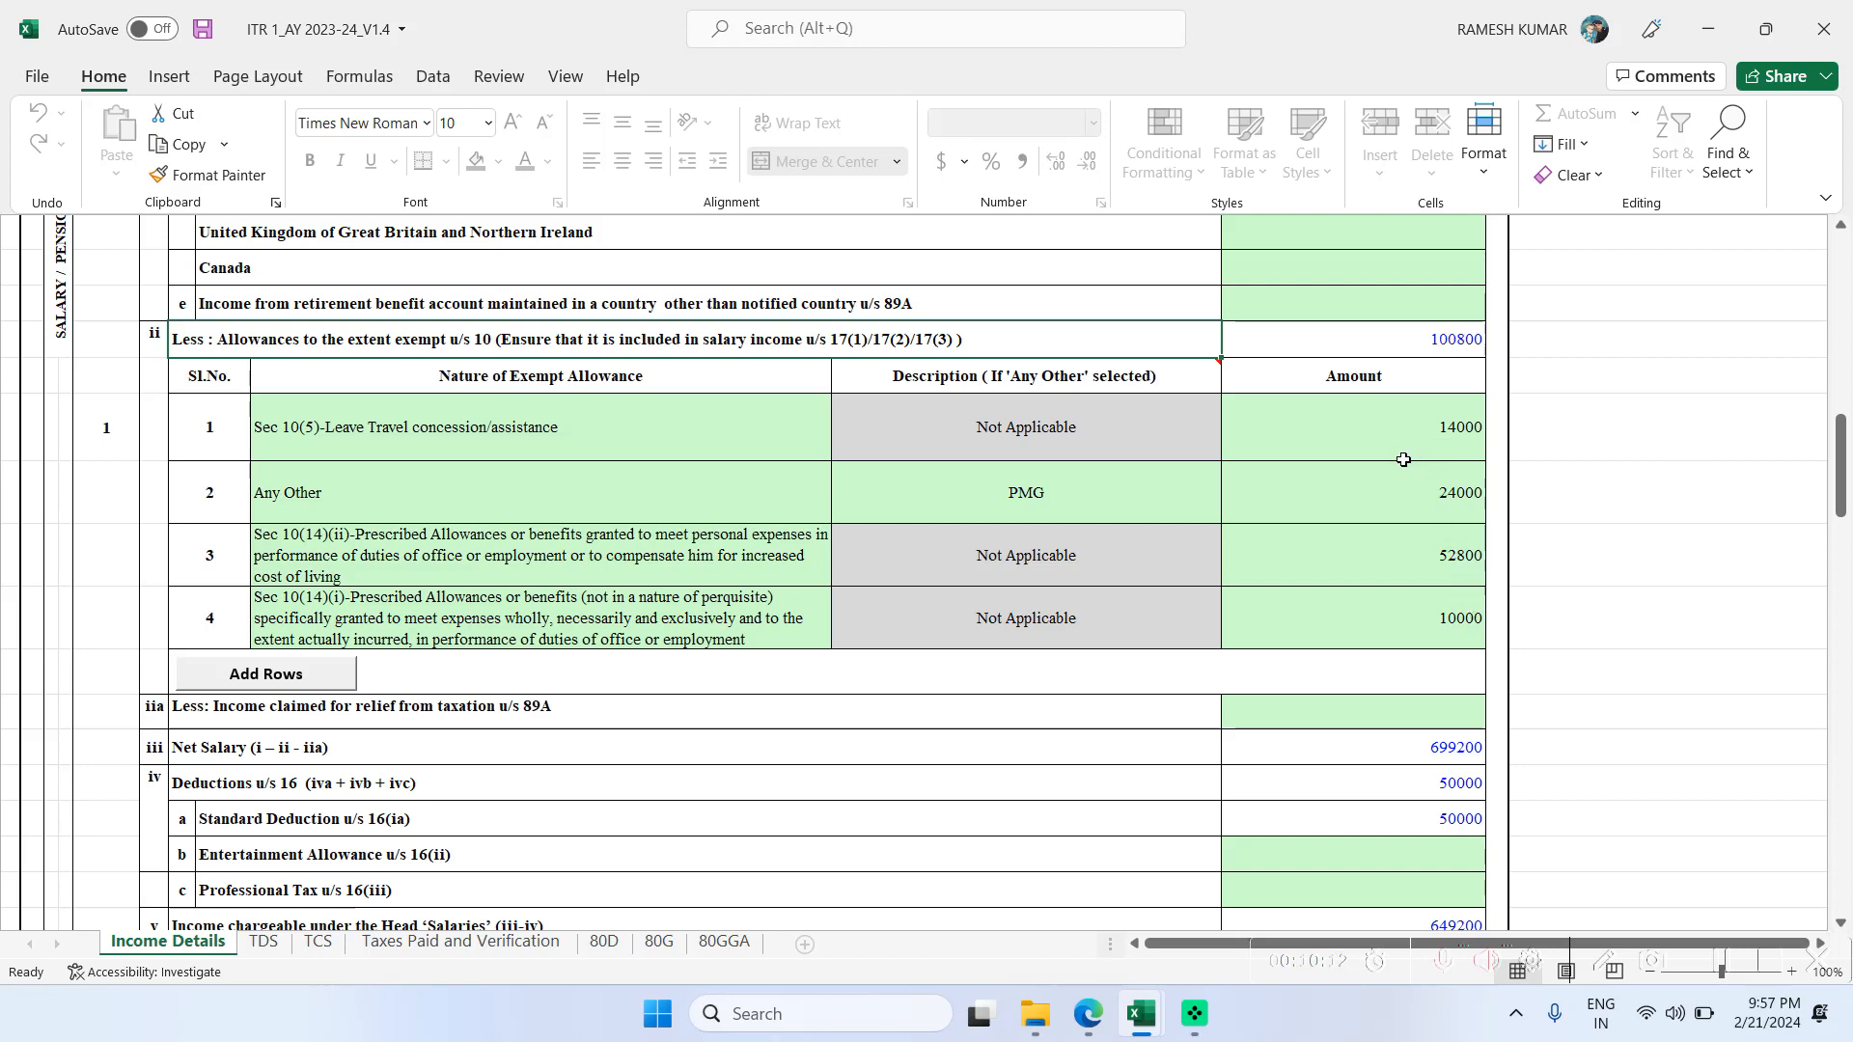
{"action": "scroll", "coordinate": [1376, 570], "scroll_direction": "down", "scroll_amount": 6}
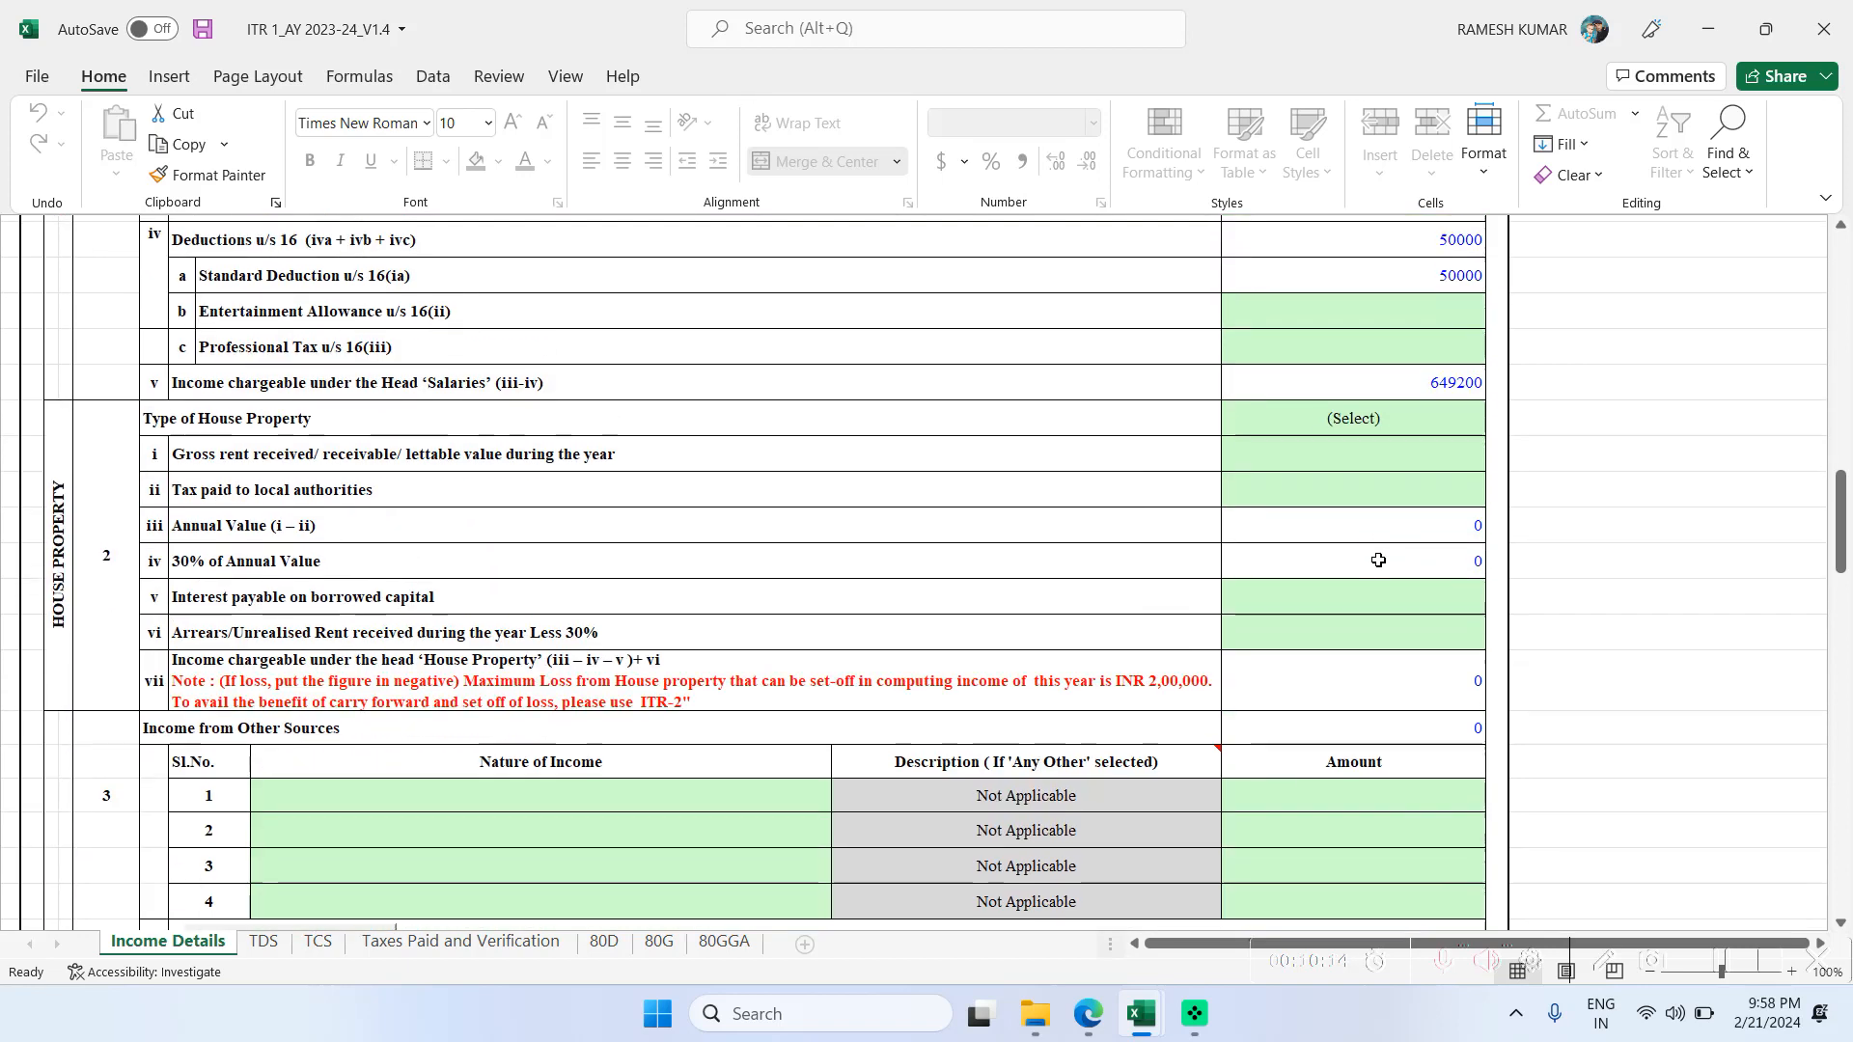
{"action": "scroll", "coordinate": [1411, 382], "scroll_direction": "up", "scroll_amount": 2}
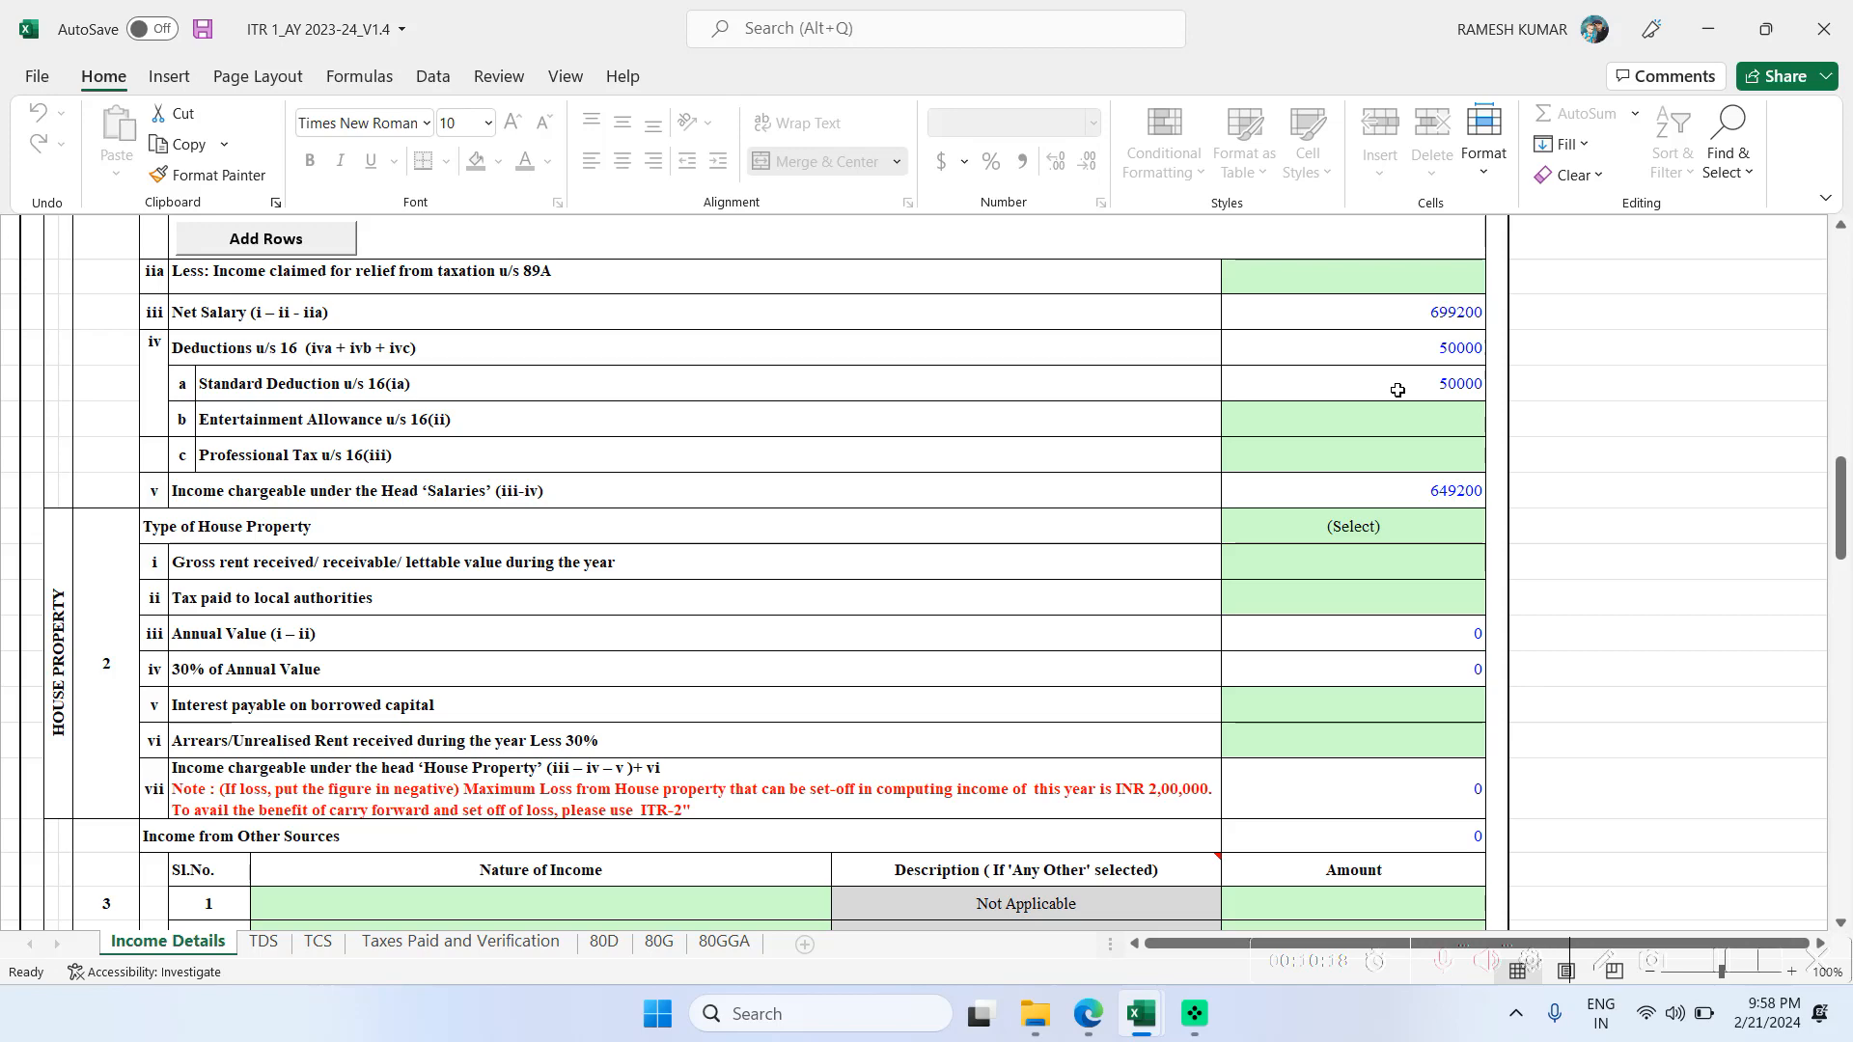
{"action": "scroll", "coordinate": [1389, 476], "scroll_direction": "down", "scroll_amount": 5}
{"action": "scroll", "coordinate": [1389, 477], "scroll_direction": "down", "scroll_amount": 15}
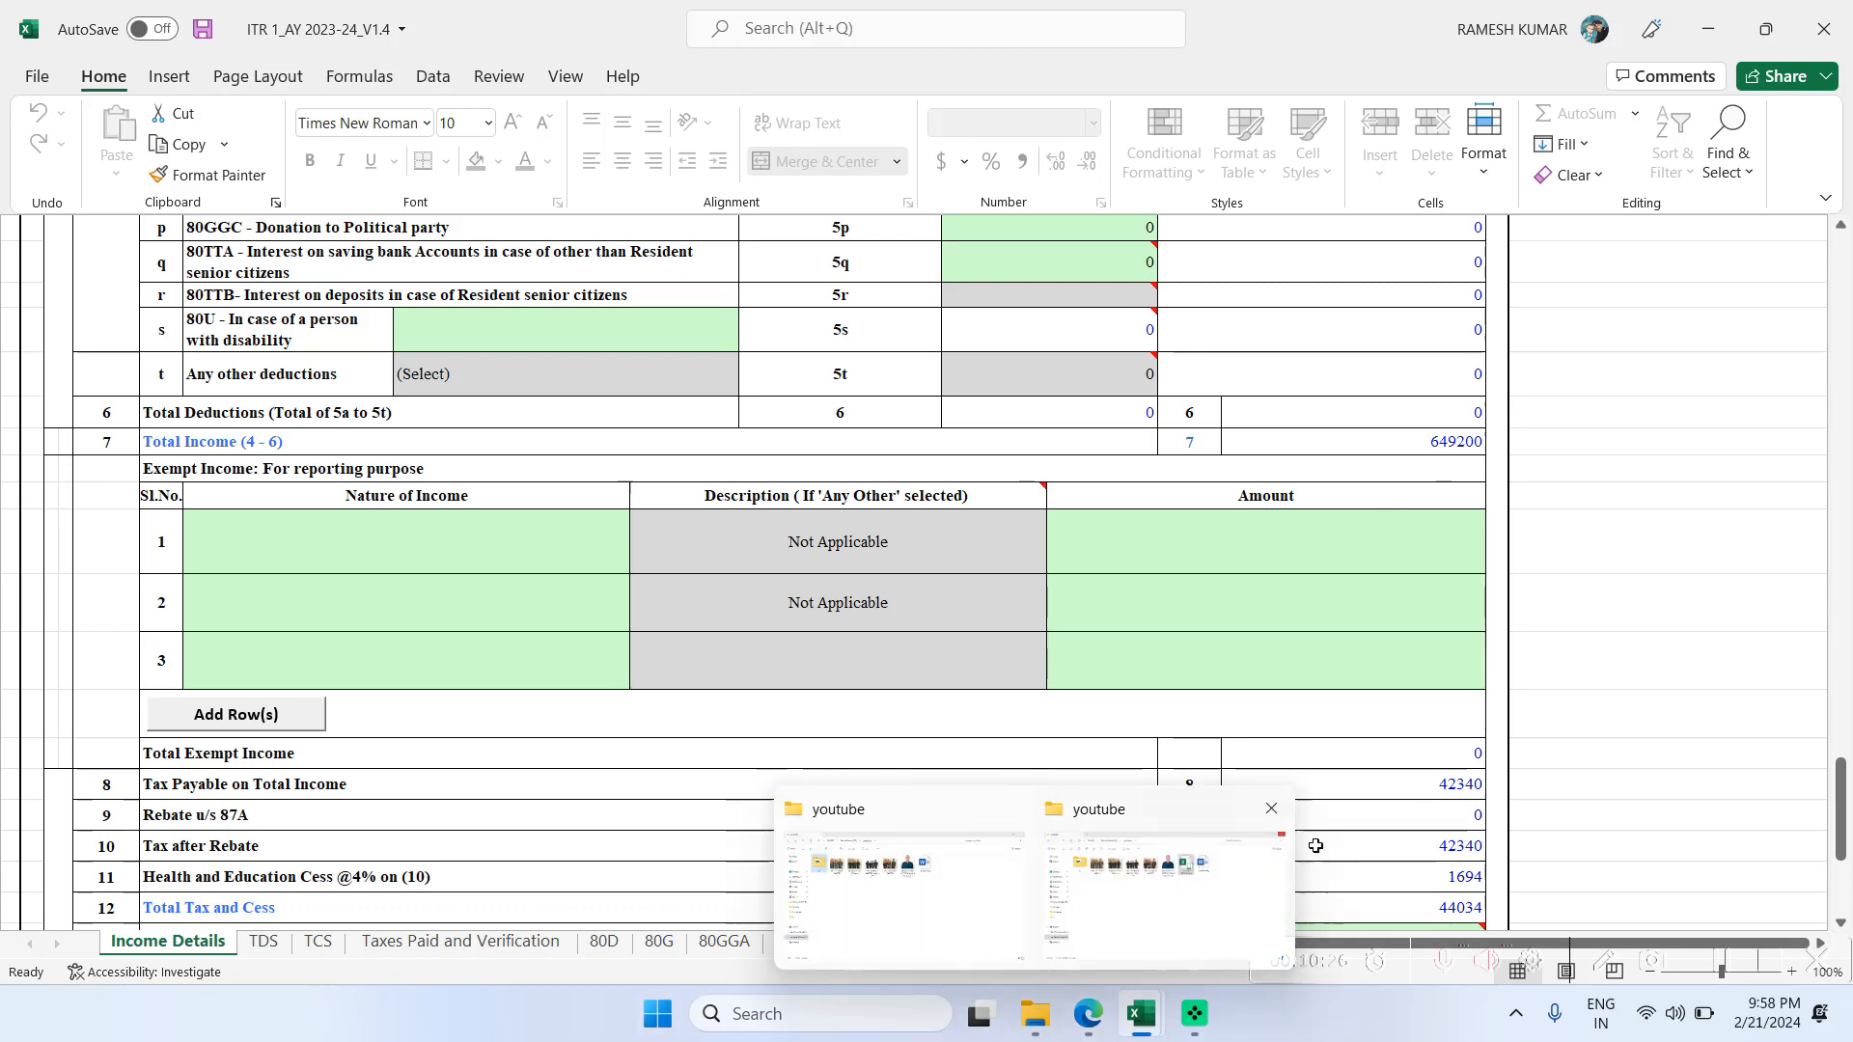
{"action": "scroll", "coordinate": [1395, 815], "scroll_direction": "down", "scroll_amount": 1}
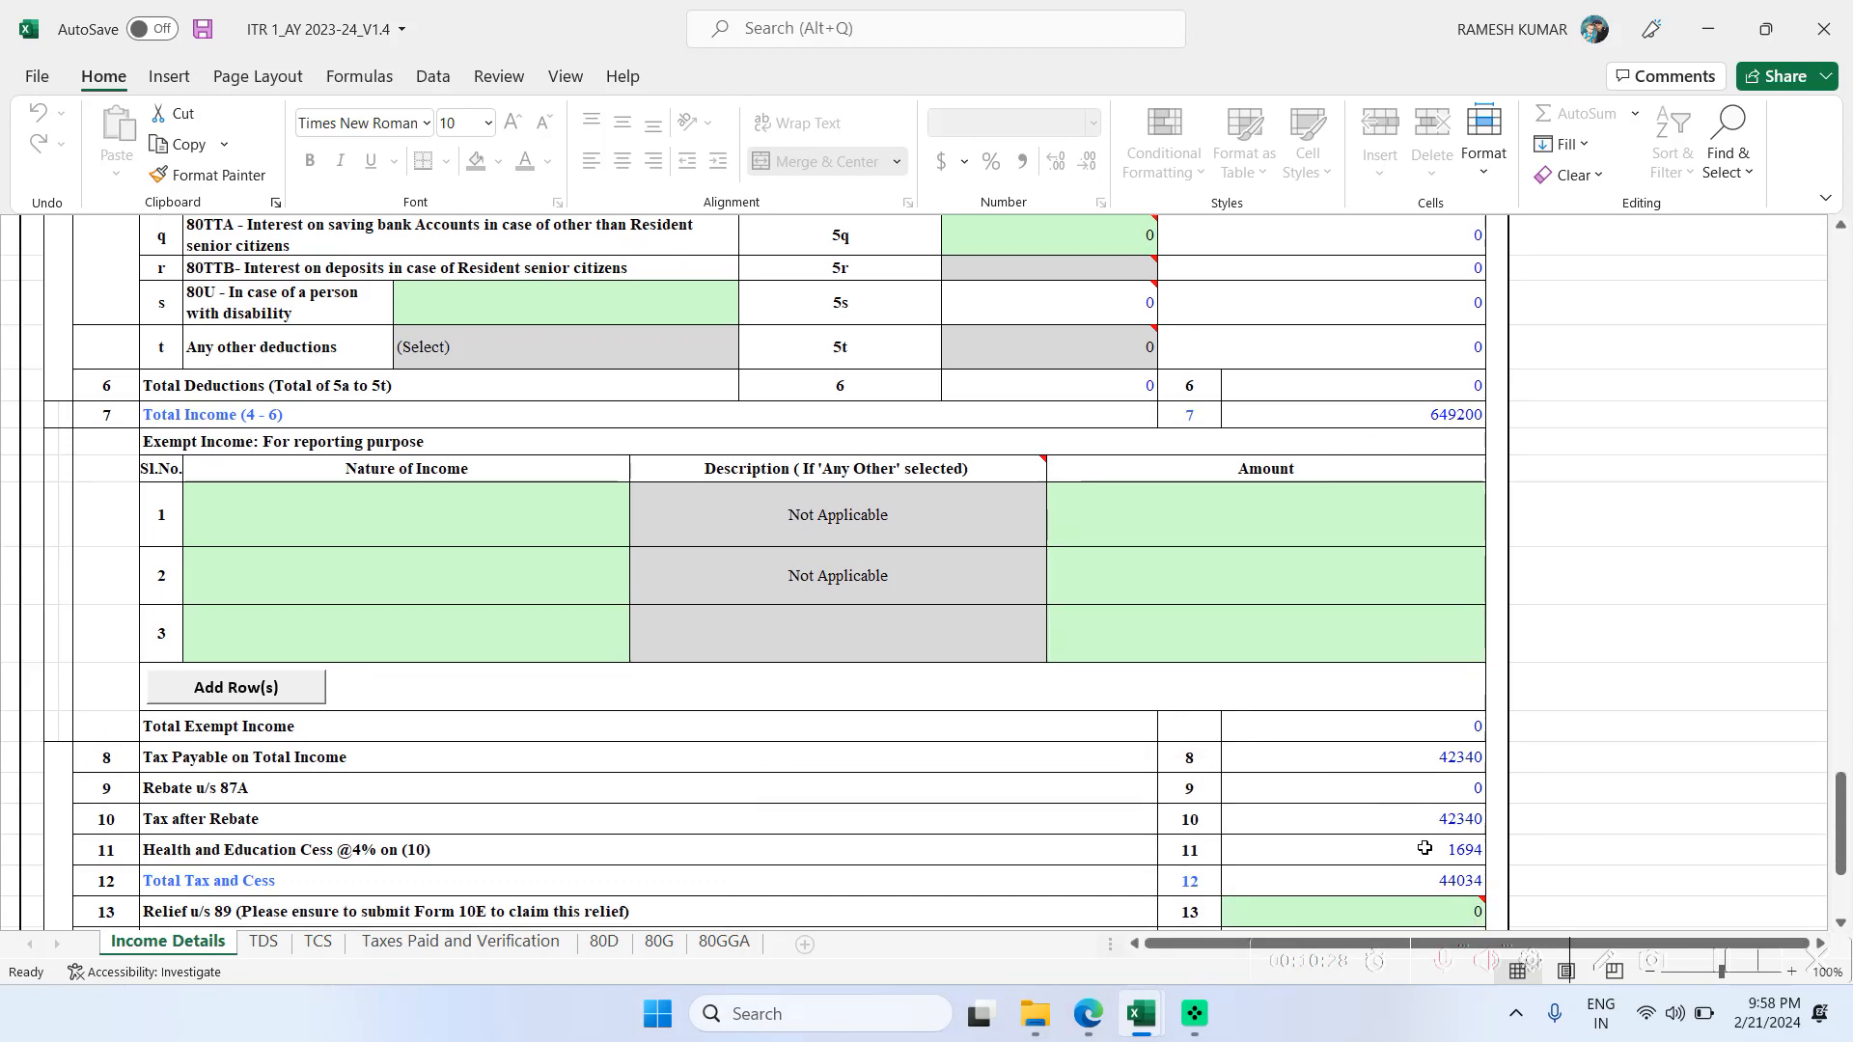
{"action": "scroll", "coordinate": [1409, 820], "scroll_direction": "down", "scroll_amount": 1}
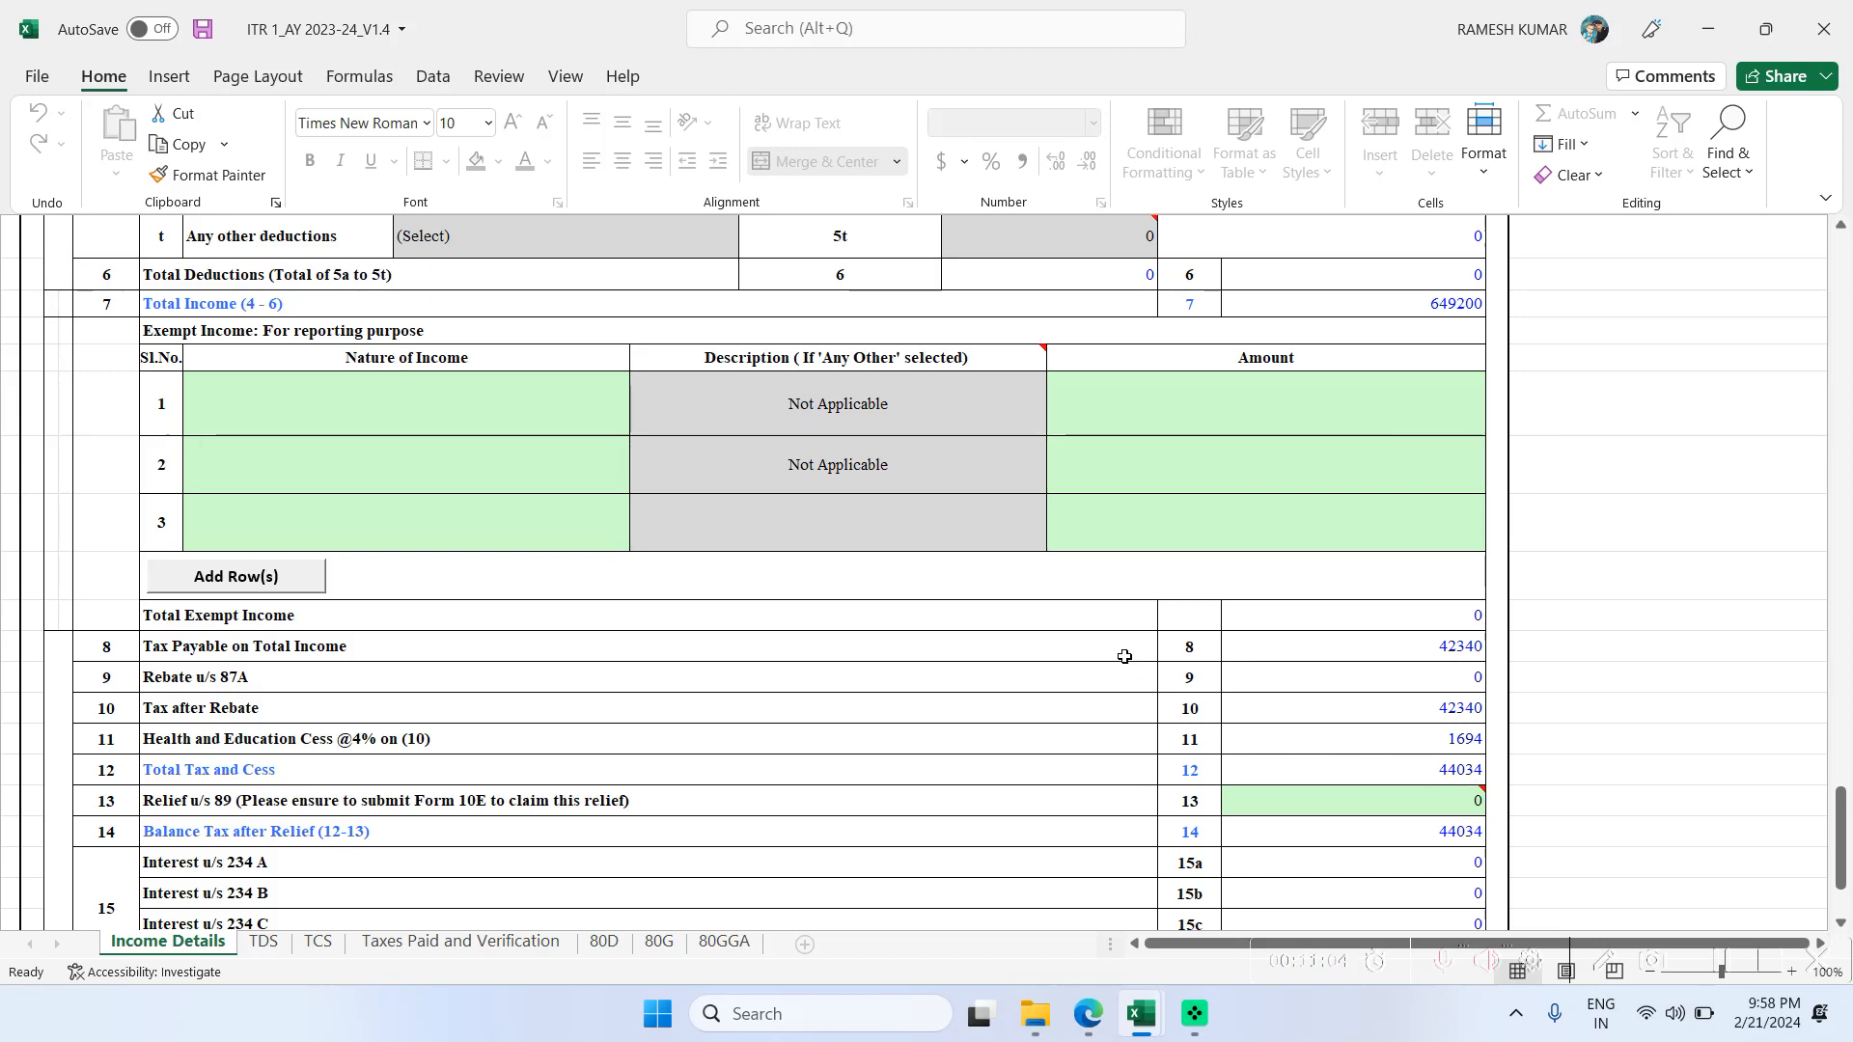
{"action": "scroll", "coordinate": [1115, 650], "scroll_direction": "up", "scroll_amount": 5}
{"action": "scroll", "coordinate": [1114, 649], "scroll_direction": "up", "scroll_amount": 15}
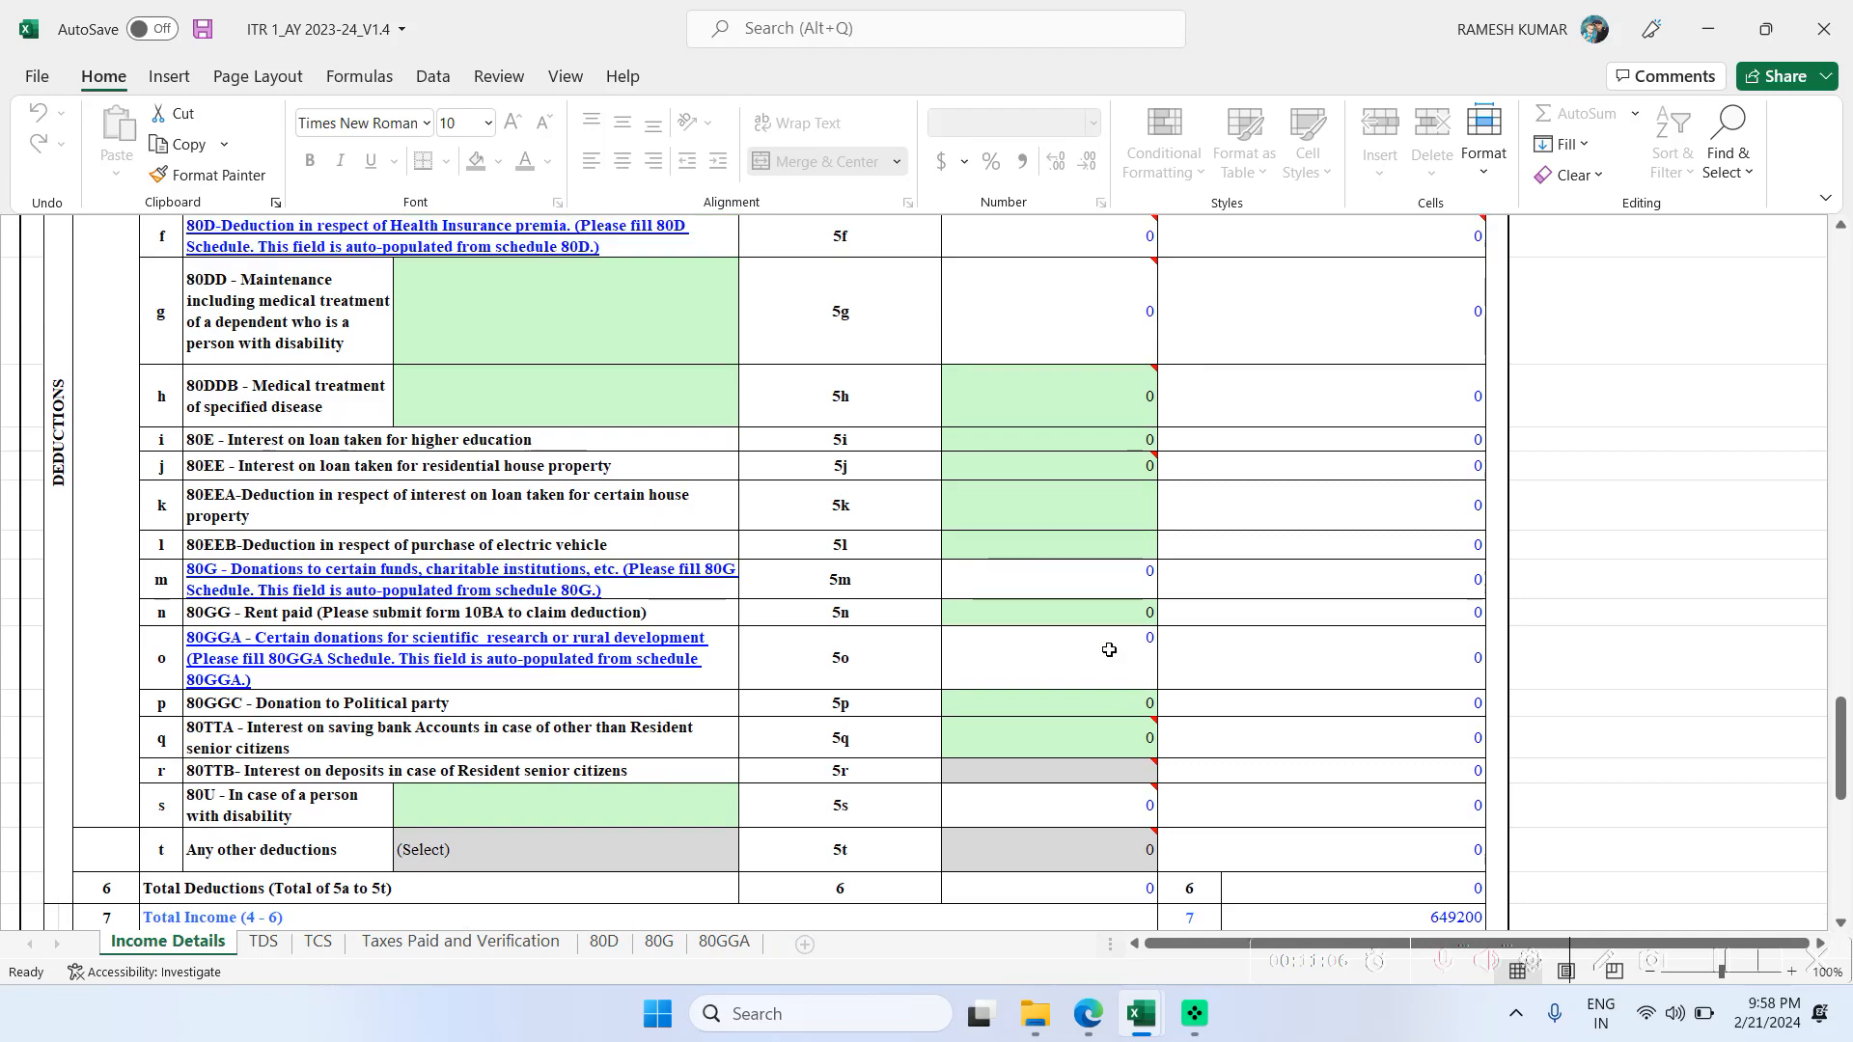
{"action": "scroll", "coordinate": [1110, 650], "scroll_direction": "up", "scroll_amount": 10}
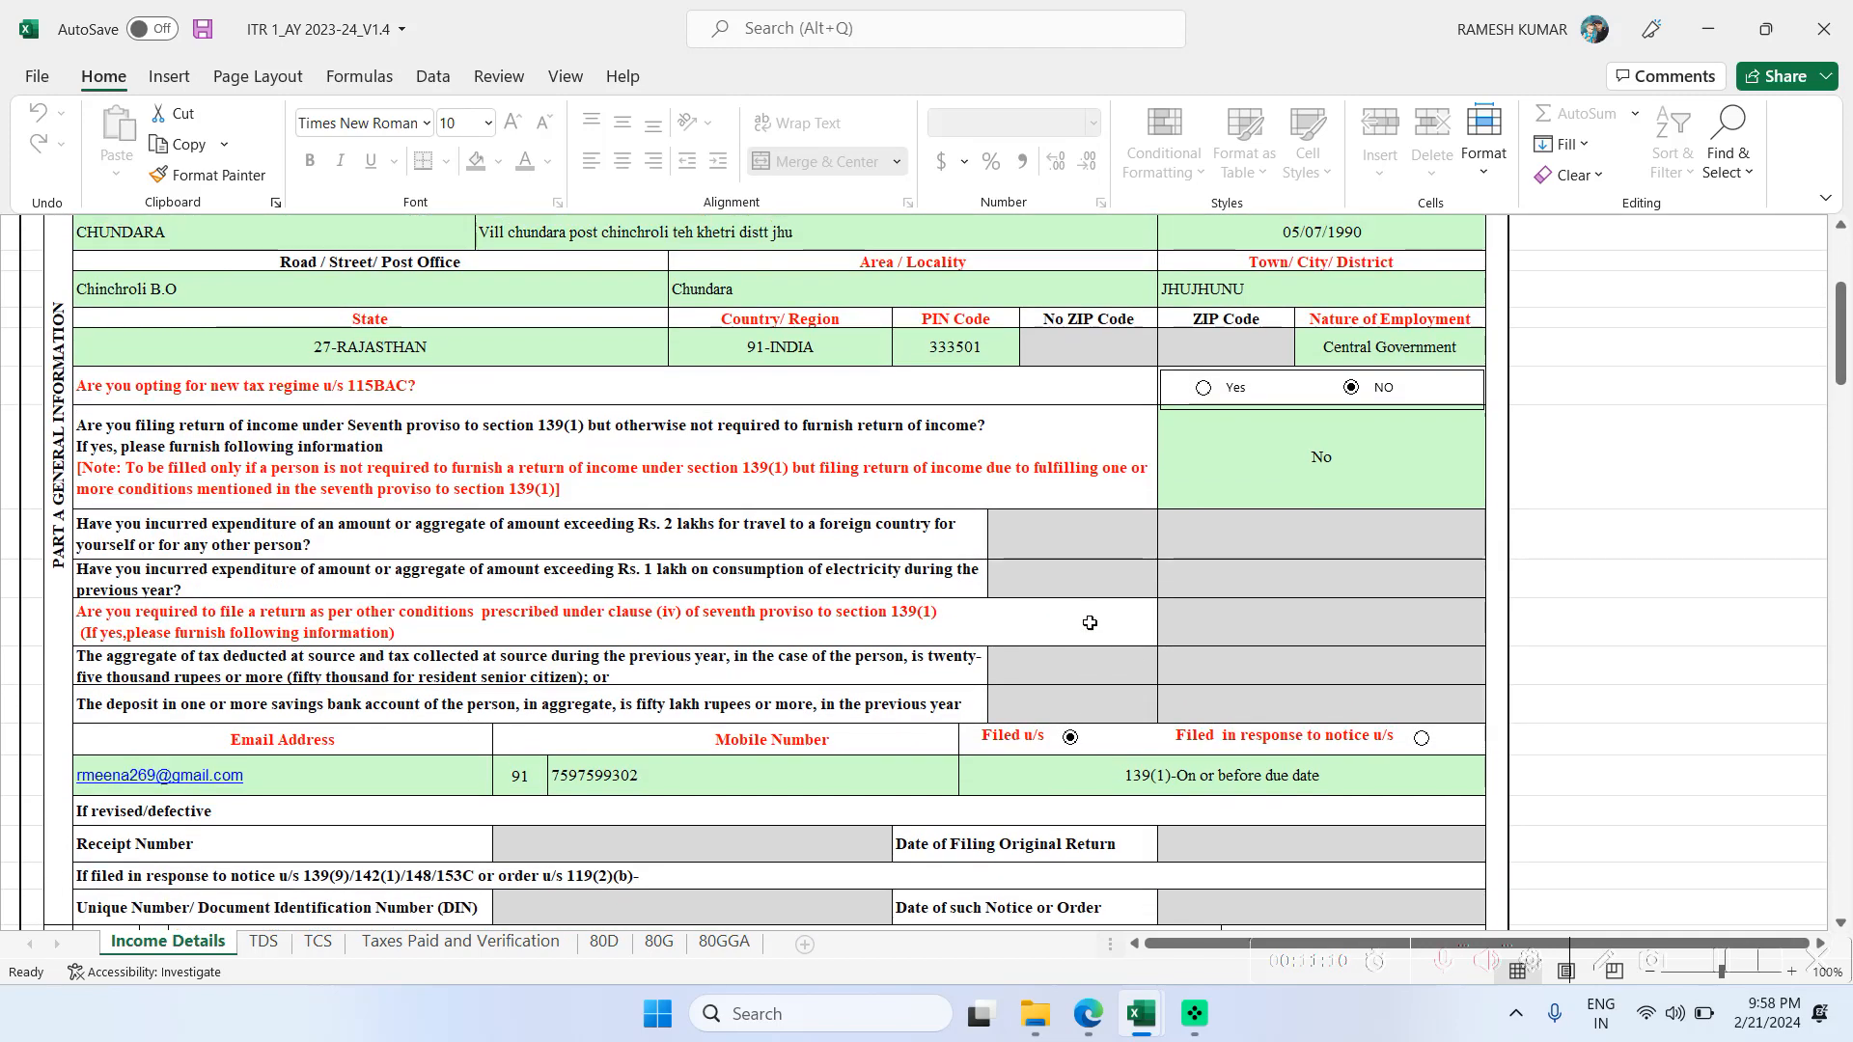
- Set the amount of the Sec 10(14)(ii)-Prescribed Allowances row in the exempt allowances table to 57600
{"action": "scroll", "coordinate": [1090, 623], "scroll_direction": "down", "scroll_amount": 10}
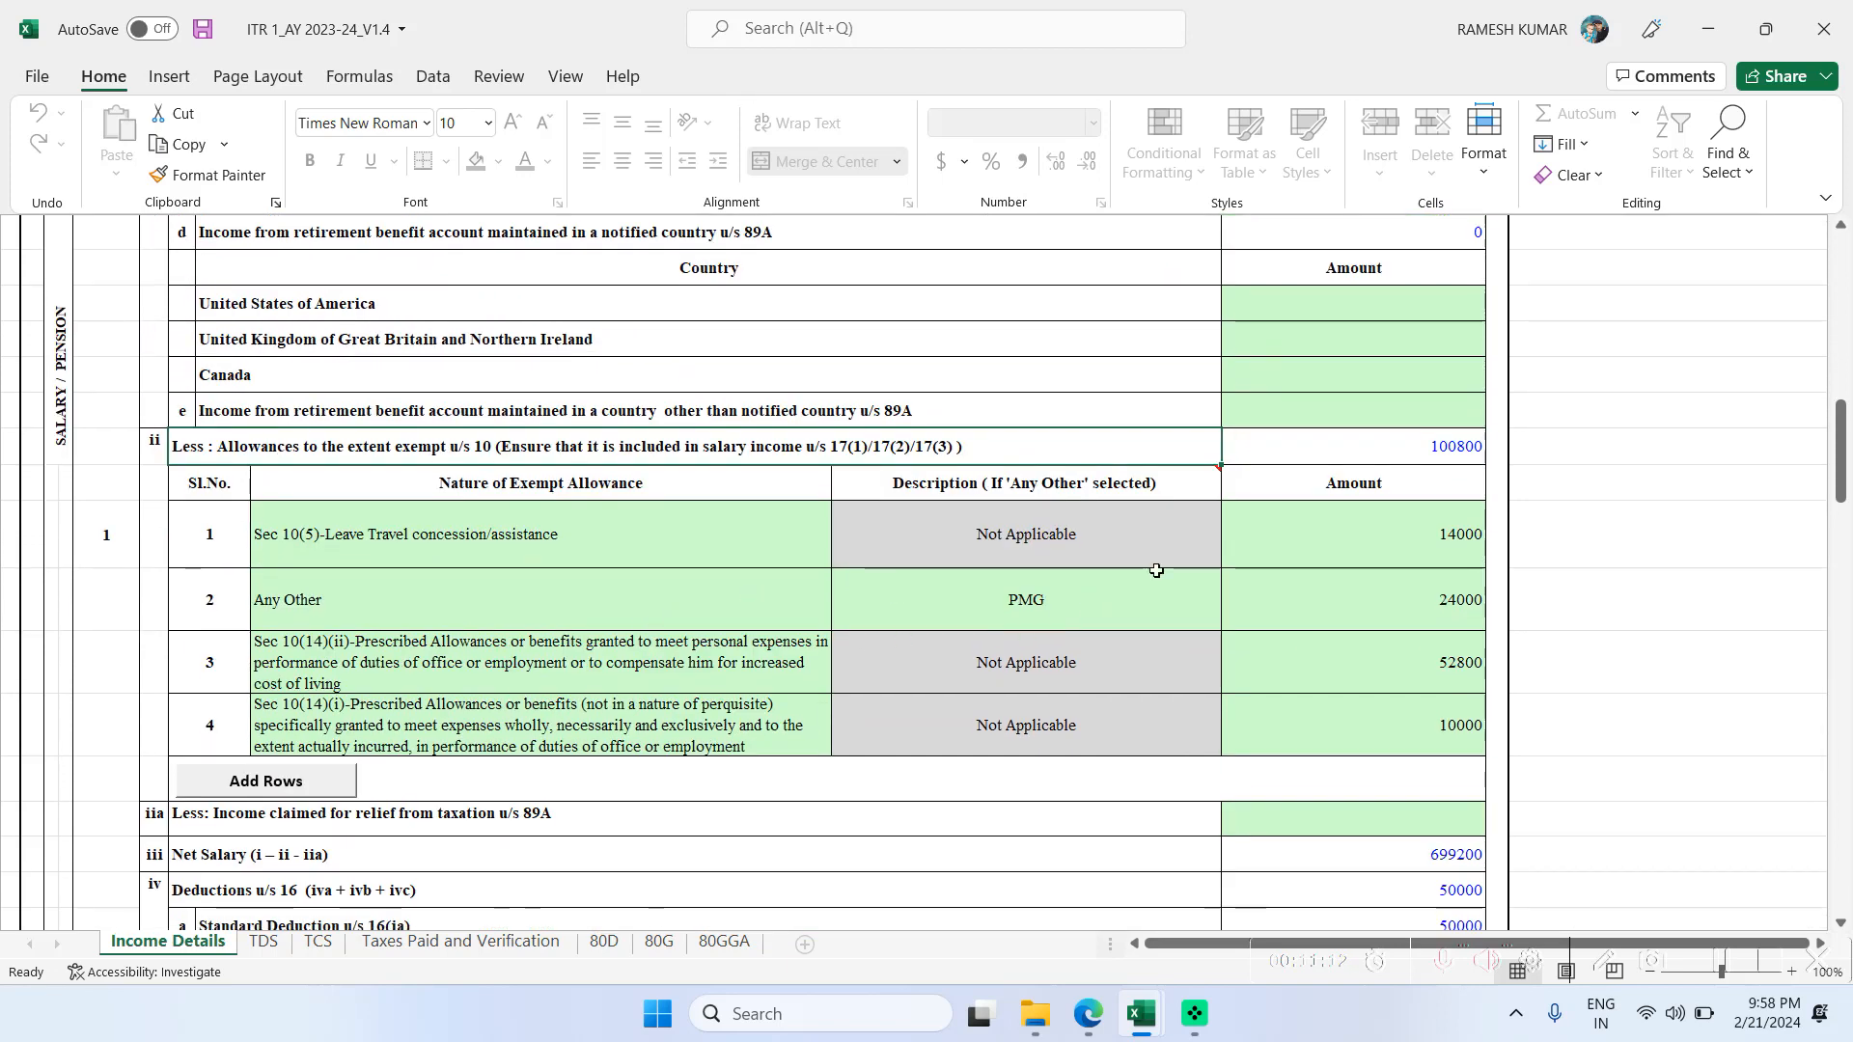
{"action": "double_click", "coordinate": [1460, 674]}
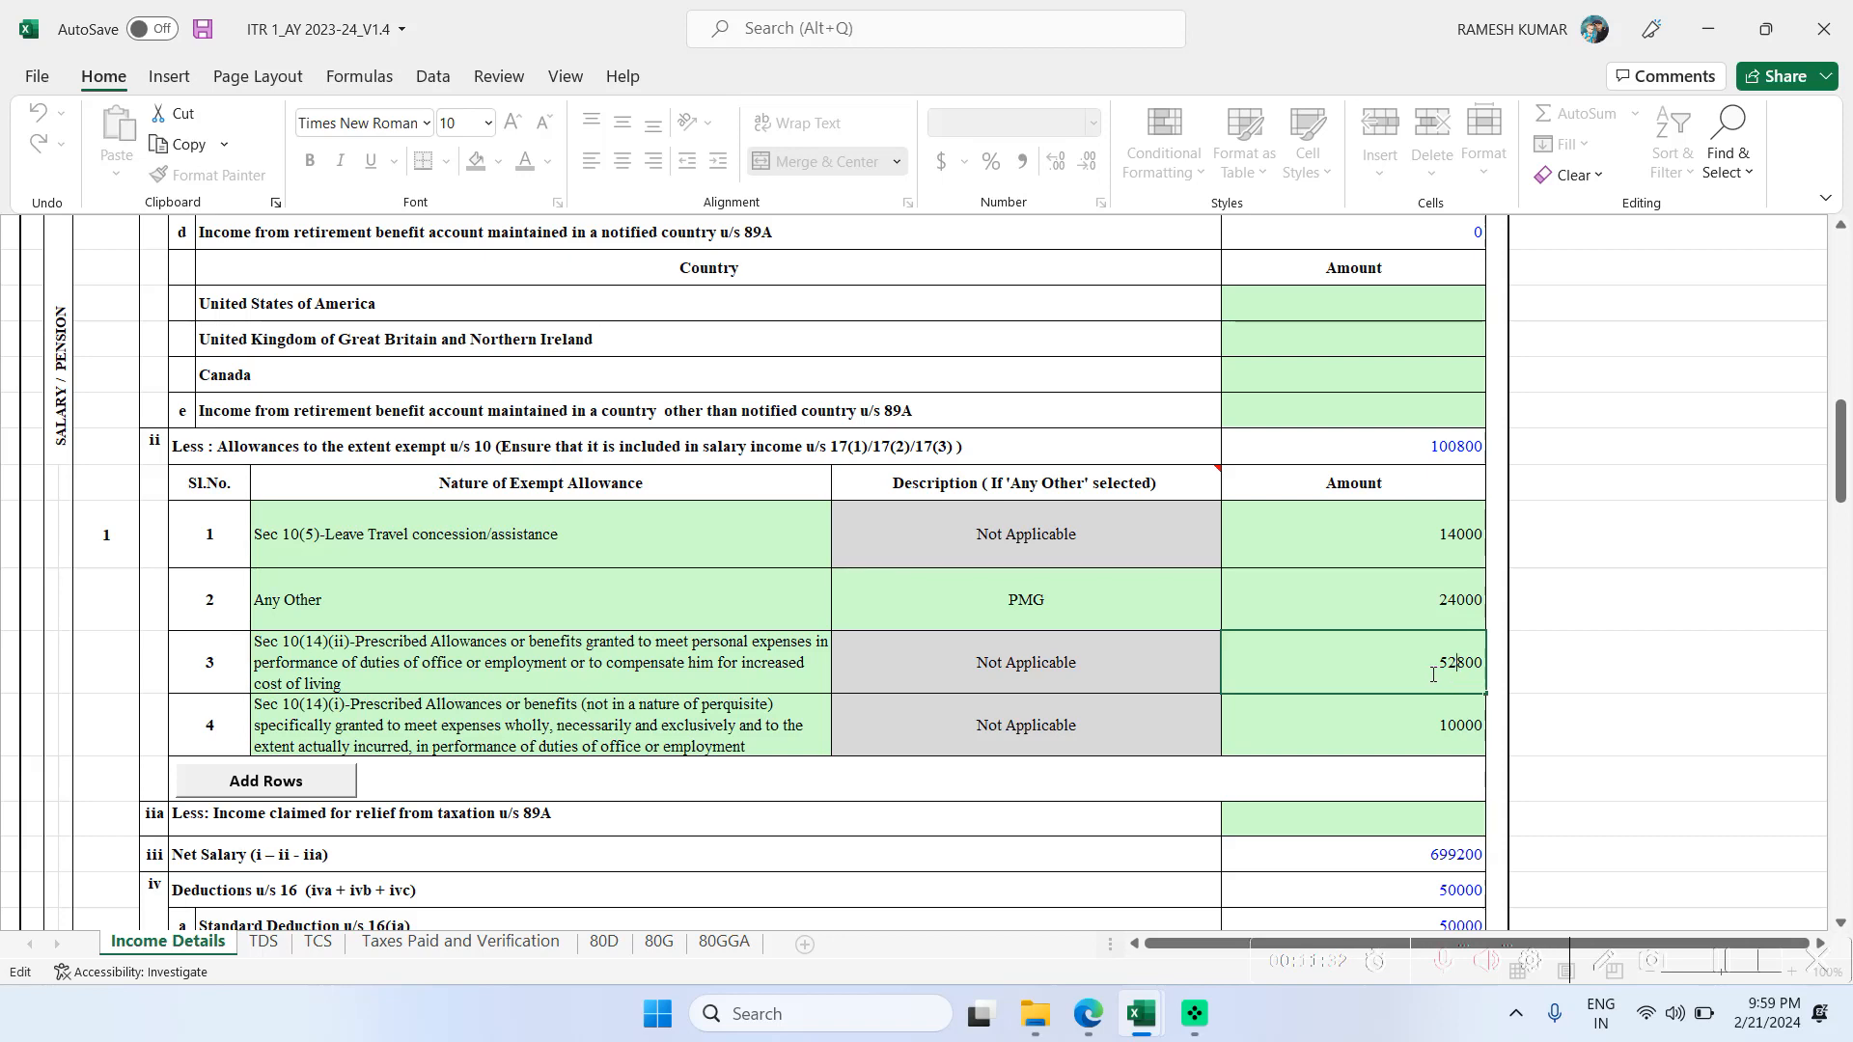
{"action": "left_click_drag", "start_coordinate": [1439, 674], "coordinate": [1499, 670]}
{"action": "type", "text": "57600"}
{"action": "left_click", "coordinate": [1360, 781]}
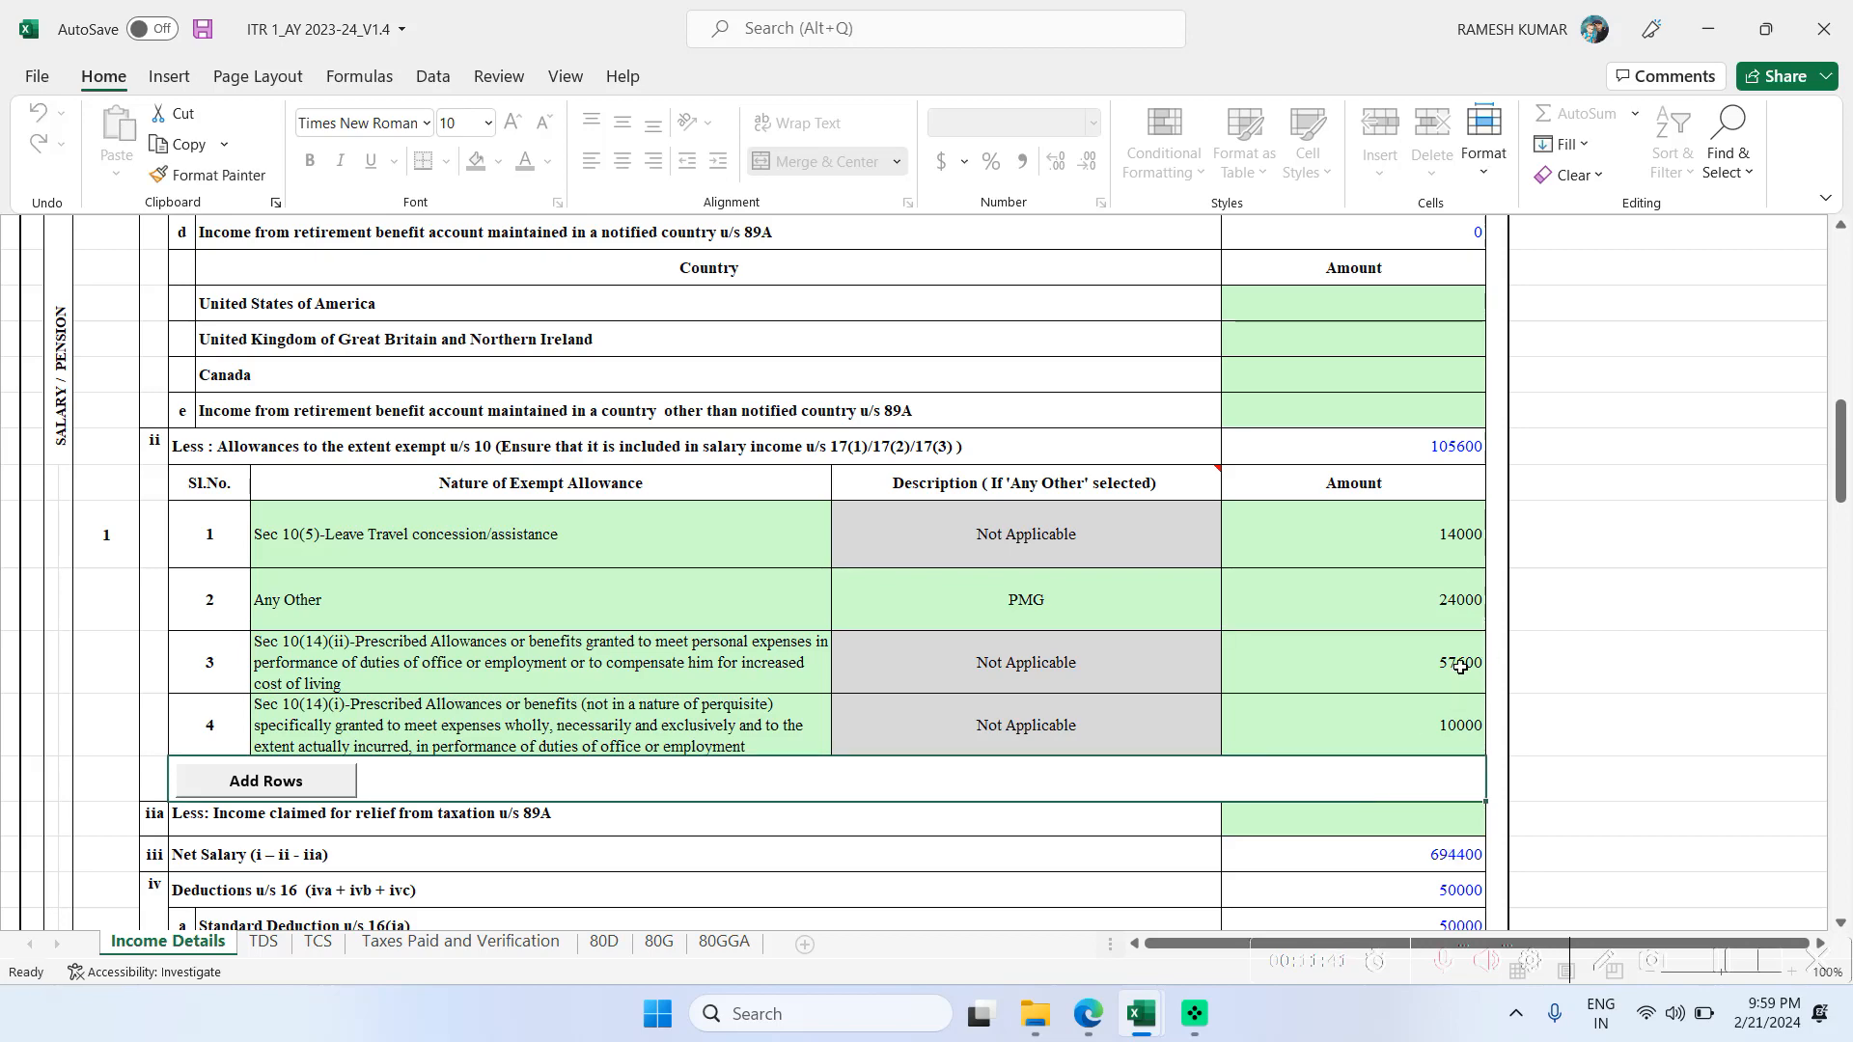
- Recalculate the tax for the return and review the net salary, total income, and total tax and cess figures
{"action": "scroll", "coordinate": [1393, 531], "scroll_direction": "up", "scroll_amount": 10}
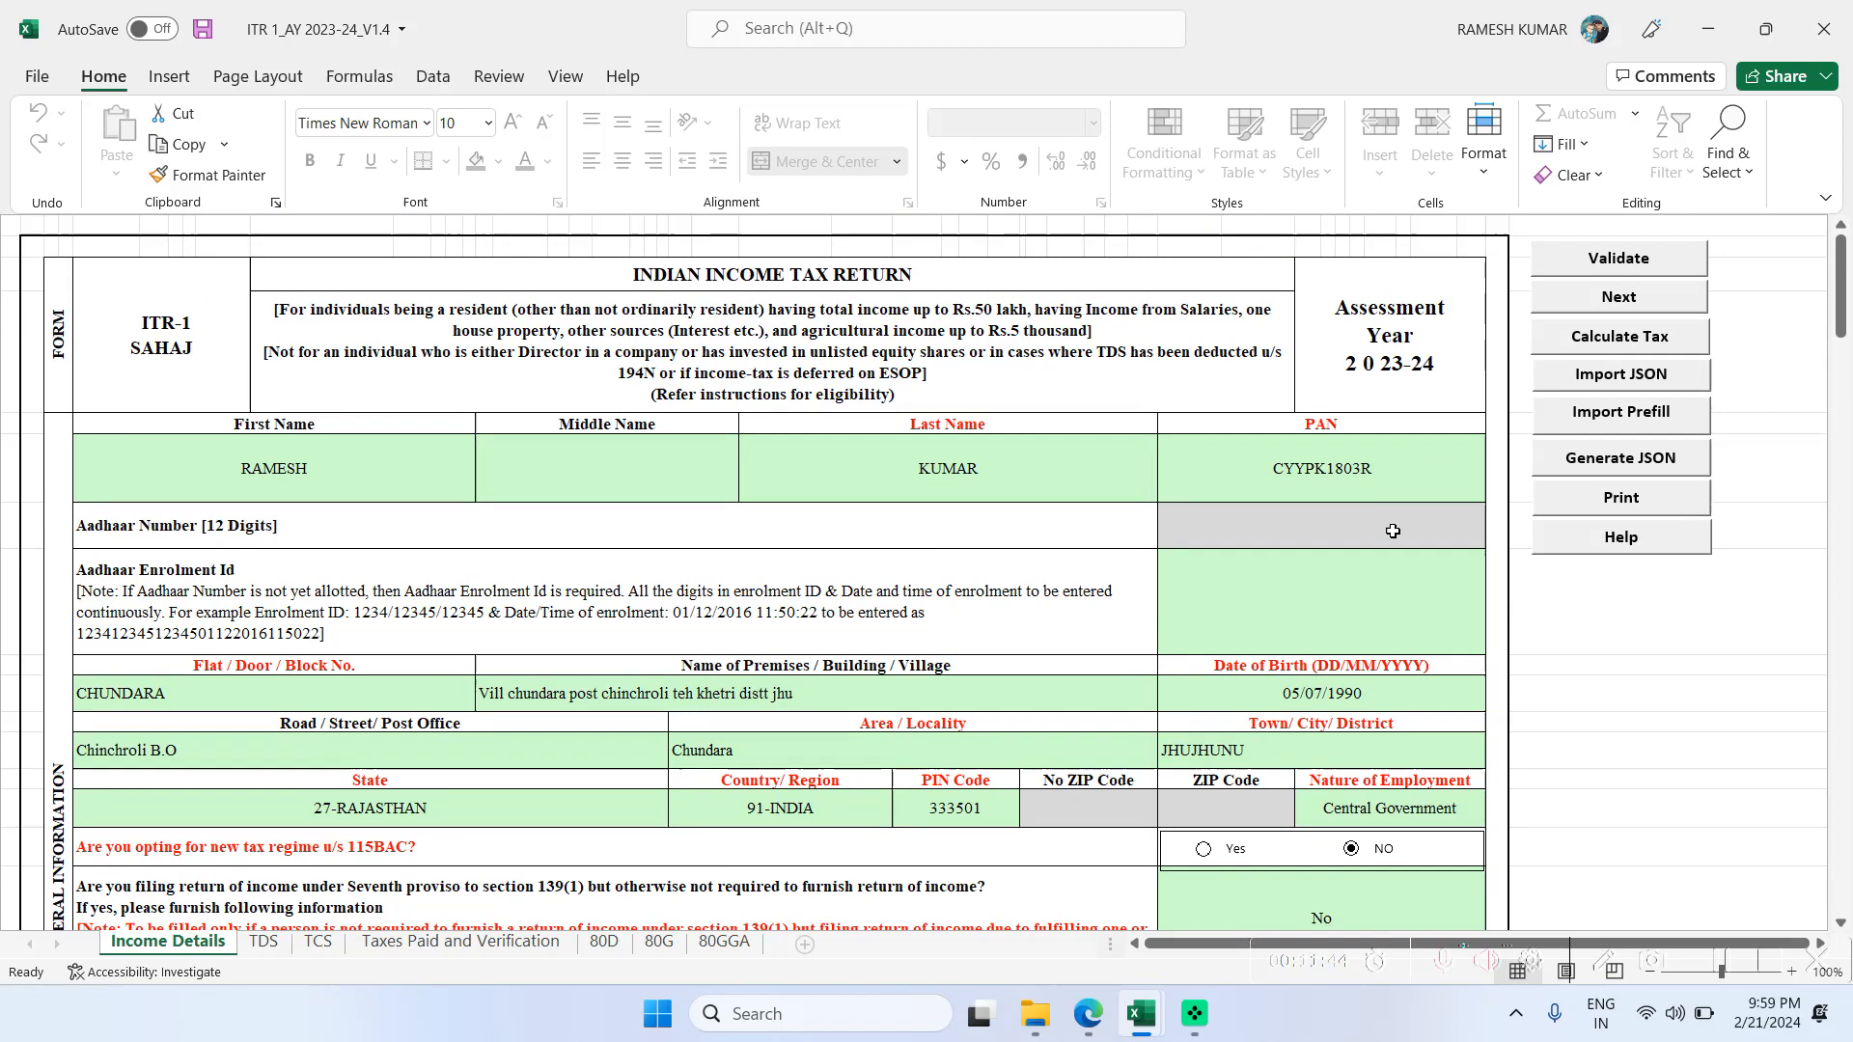
{"action": "left_click", "coordinate": [1620, 337]}
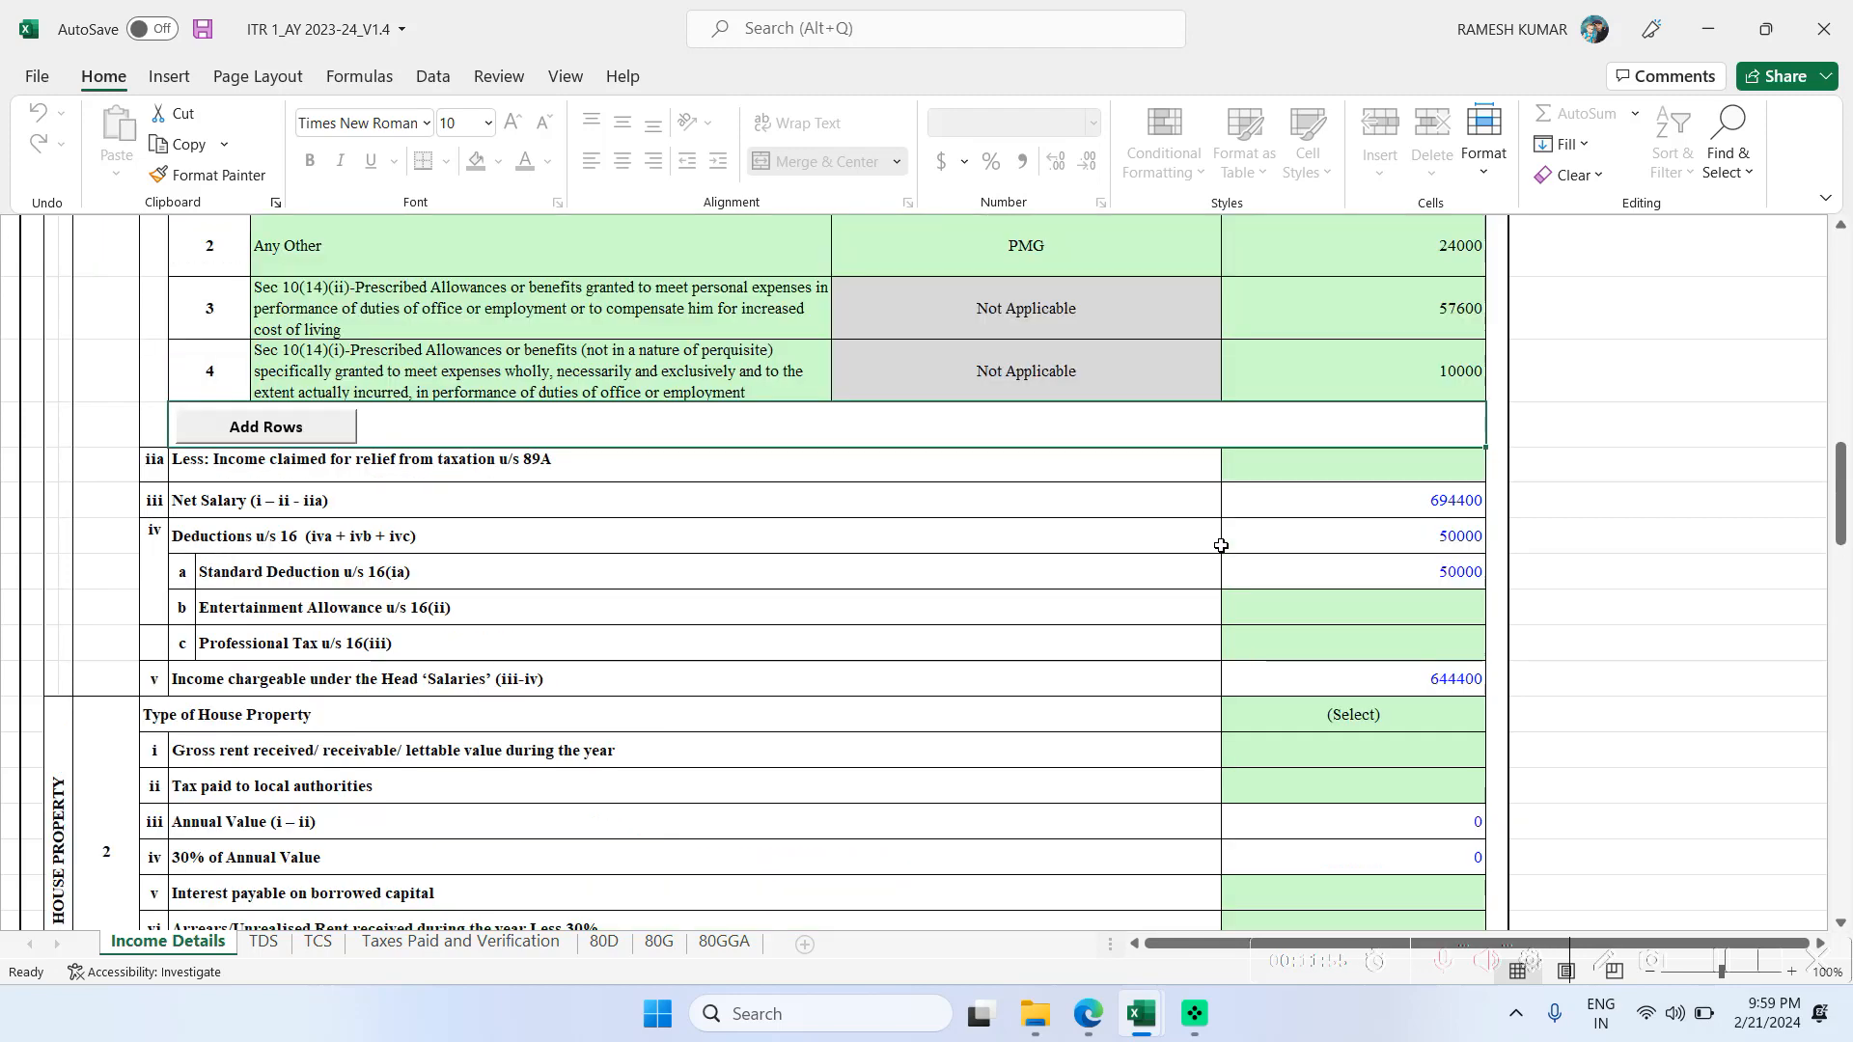
{"action": "scroll", "coordinate": [1221, 545], "scroll_direction": "down", "scroll_amount": 20}
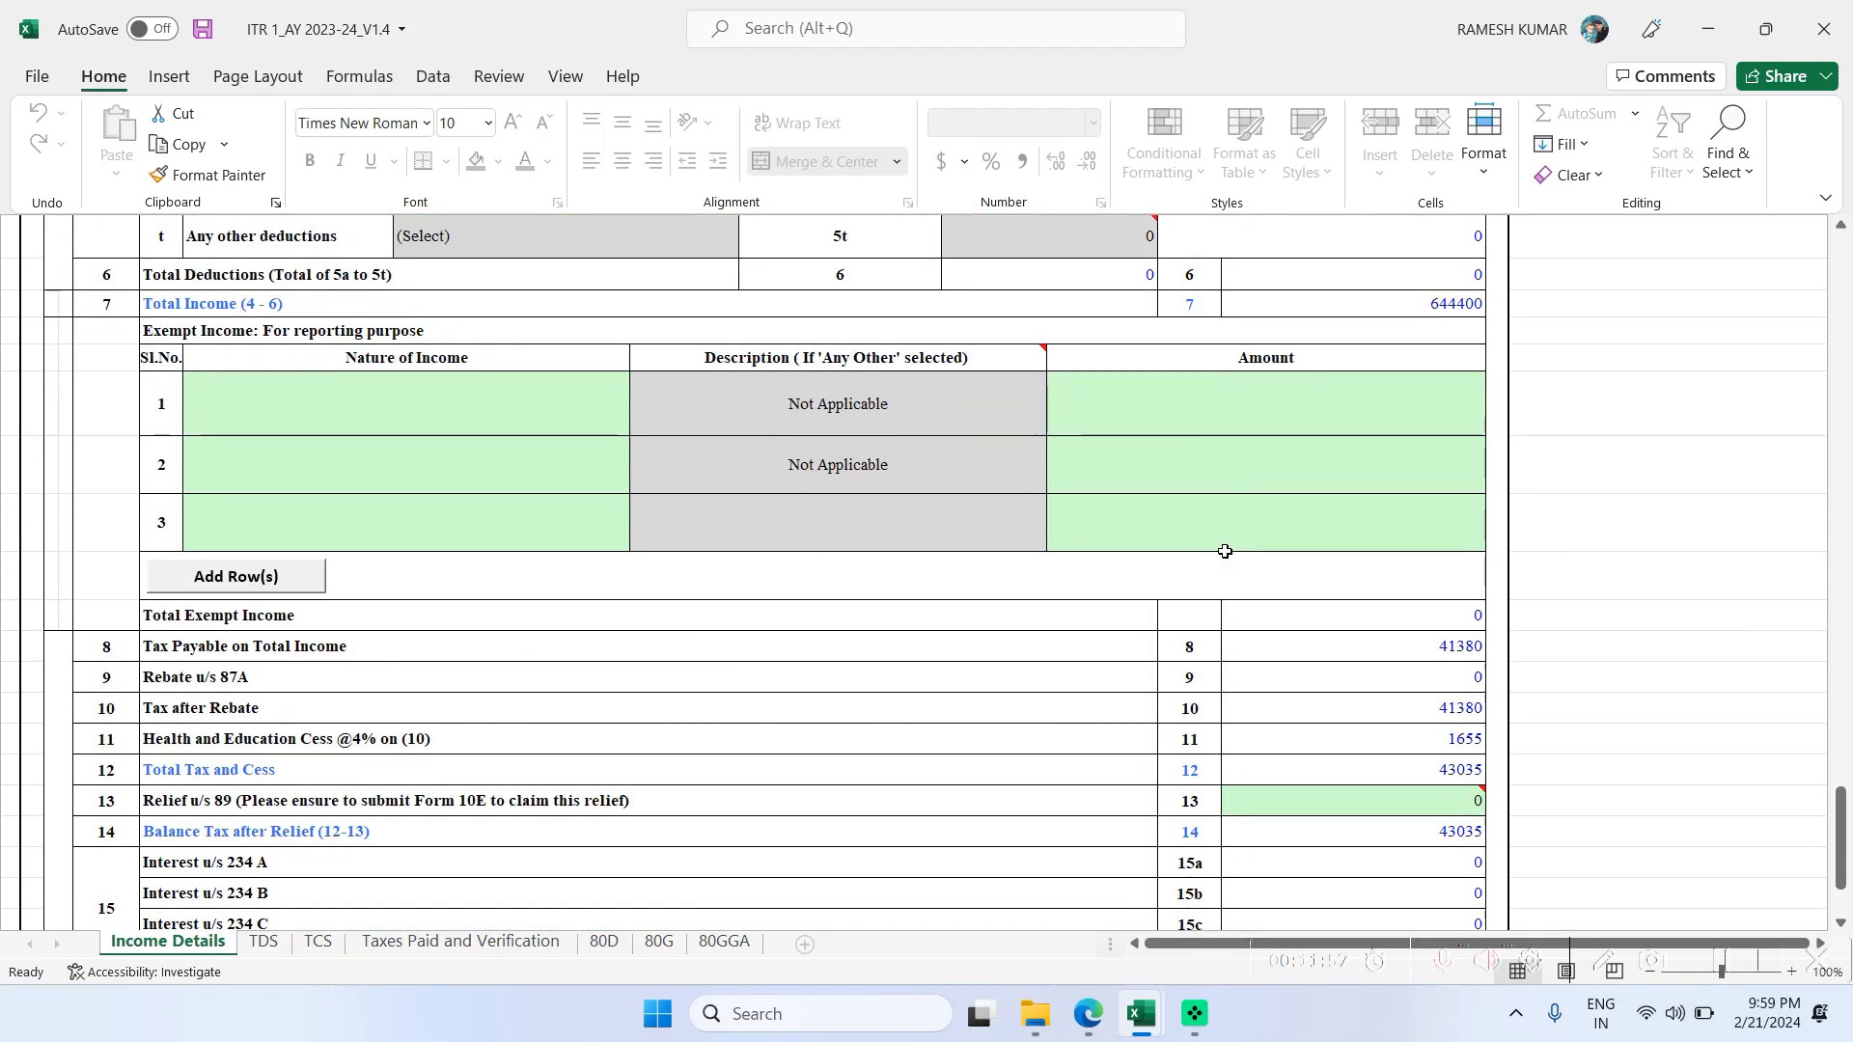
{"action": "scroll", "coordinate": [1224, 551], "scroll_direction": "down", "scroll_amount": 5}
{"action": "scroll", "coordinate": [1231, 540], "scroll_direction": "up", "scroll_amount": 2}
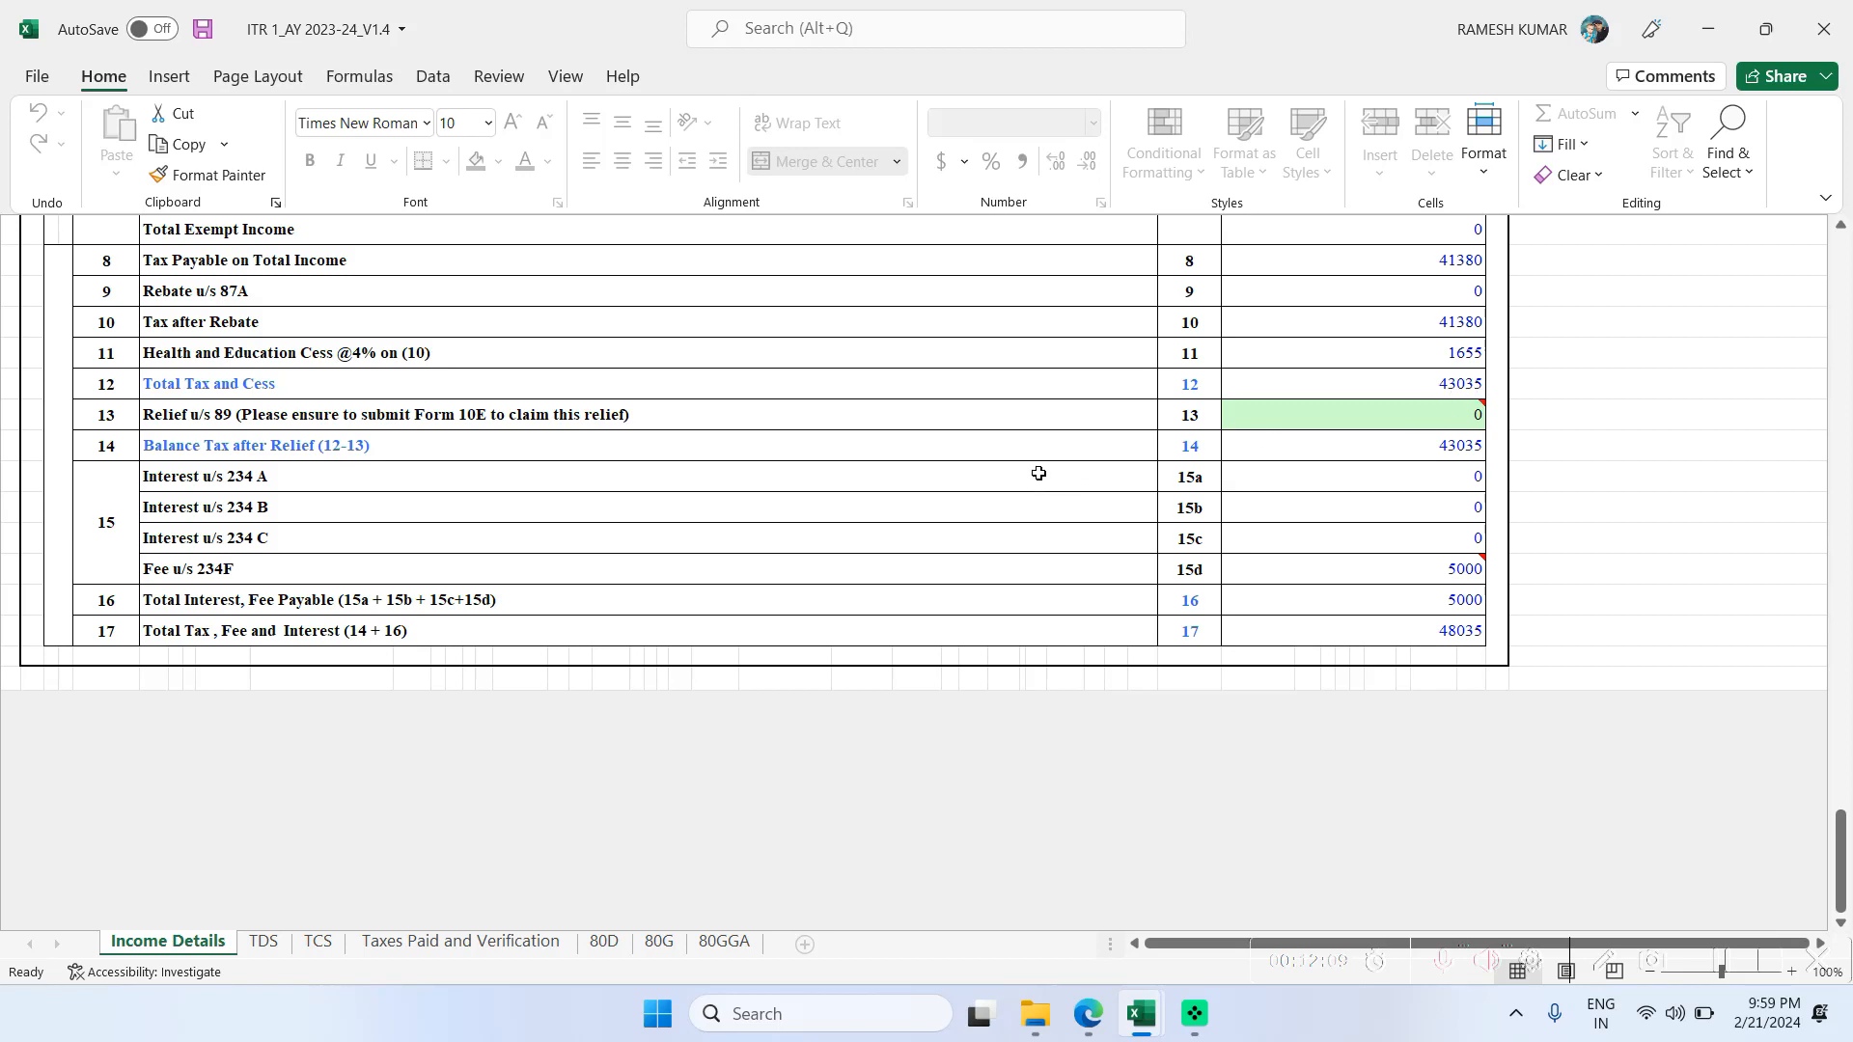
{"action": "scroll", "coordinate": [1036, 471], "scroll_direction": "up", "scroll_amount": 20}
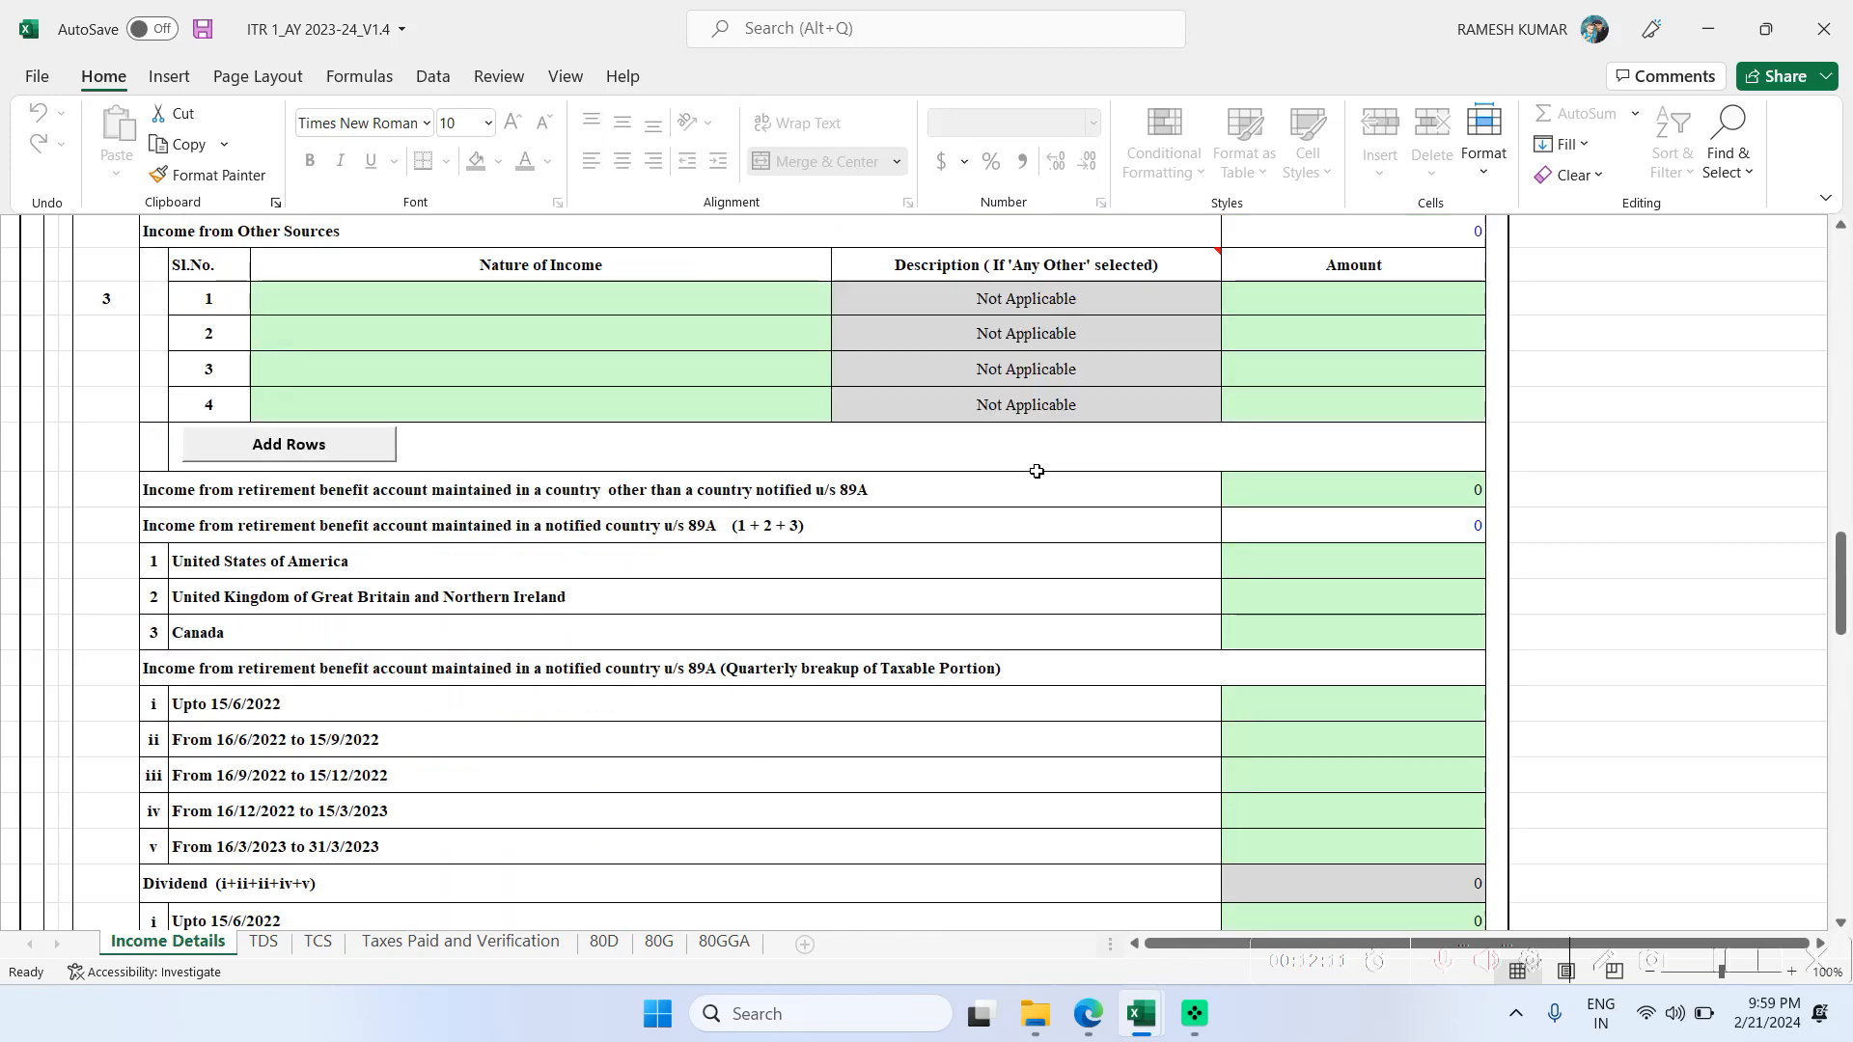
{"action": "scroll", "coordinate": [1036, 471], "scroll_direction": "up", "scroll_amount": 20}
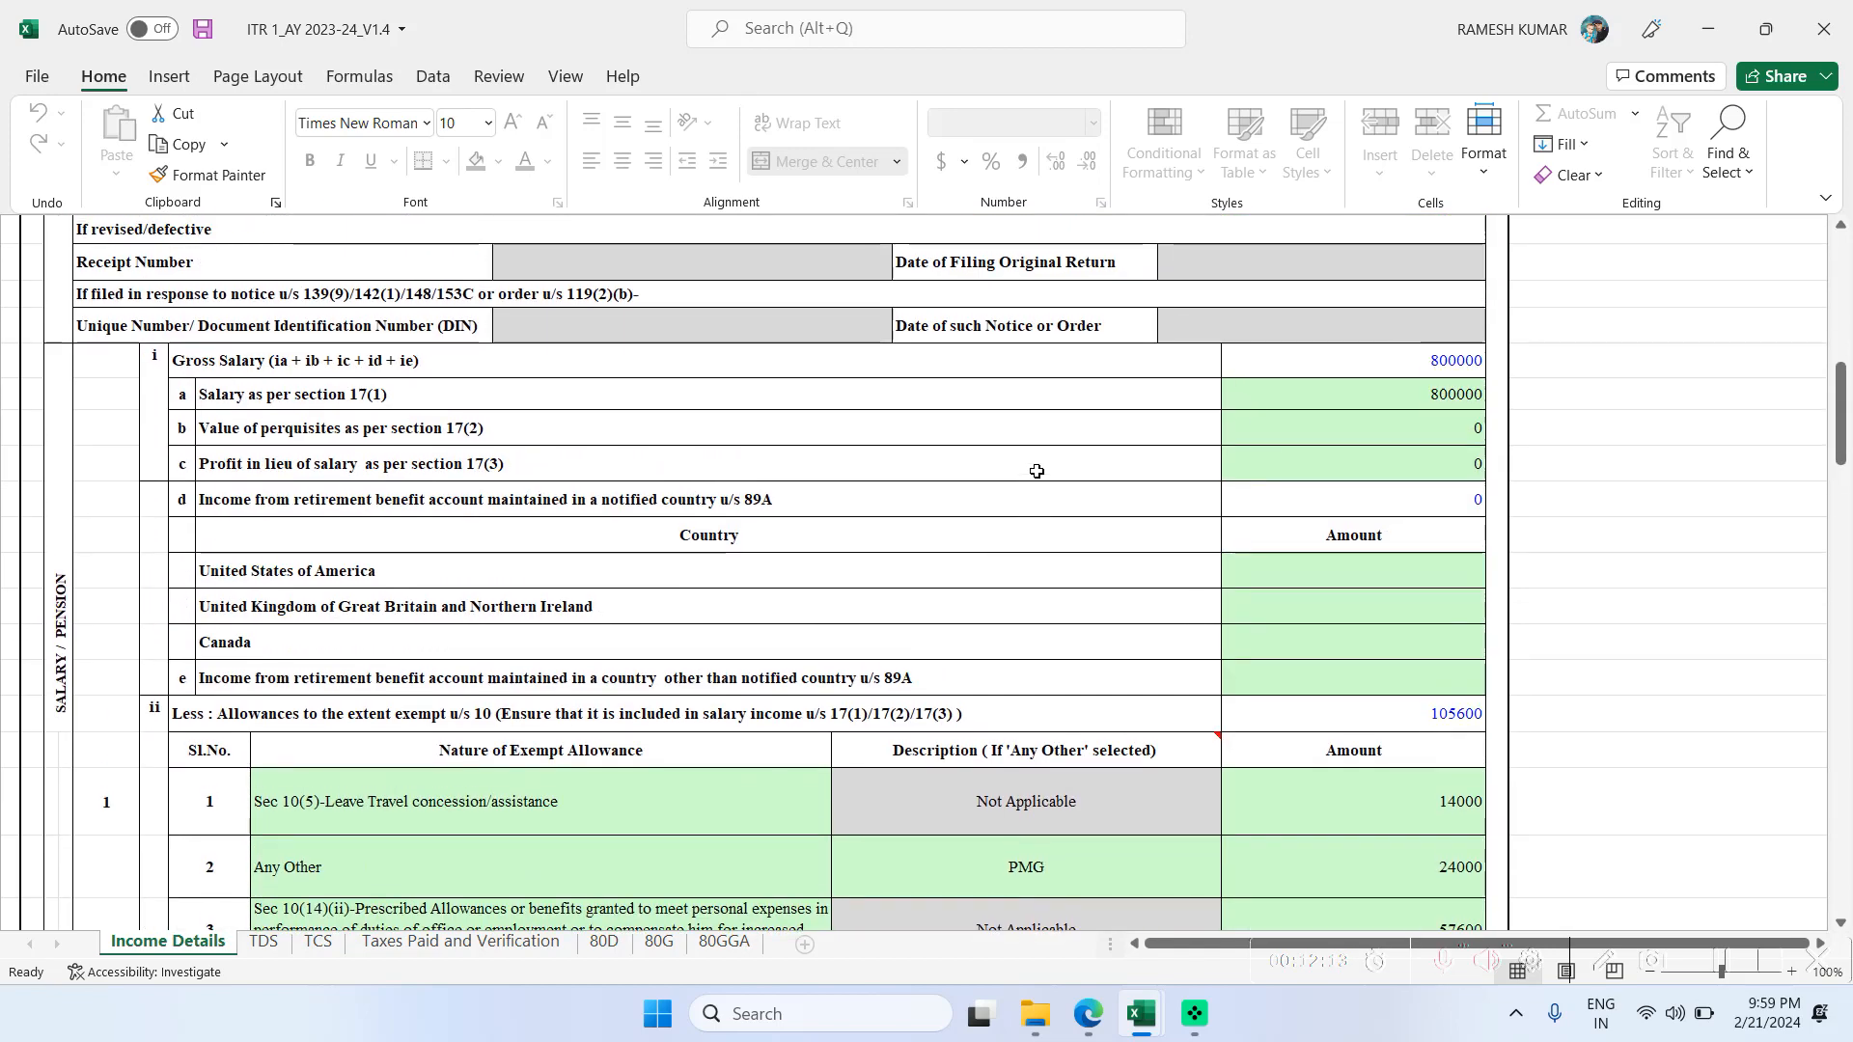
- Try to change the description of the Any Other exempt allowance to PMG AND RECOVERY
{"action": "scroll", "coordinate": [1037, 471], "scroll_direction": "down", "scroll_amount": 10}
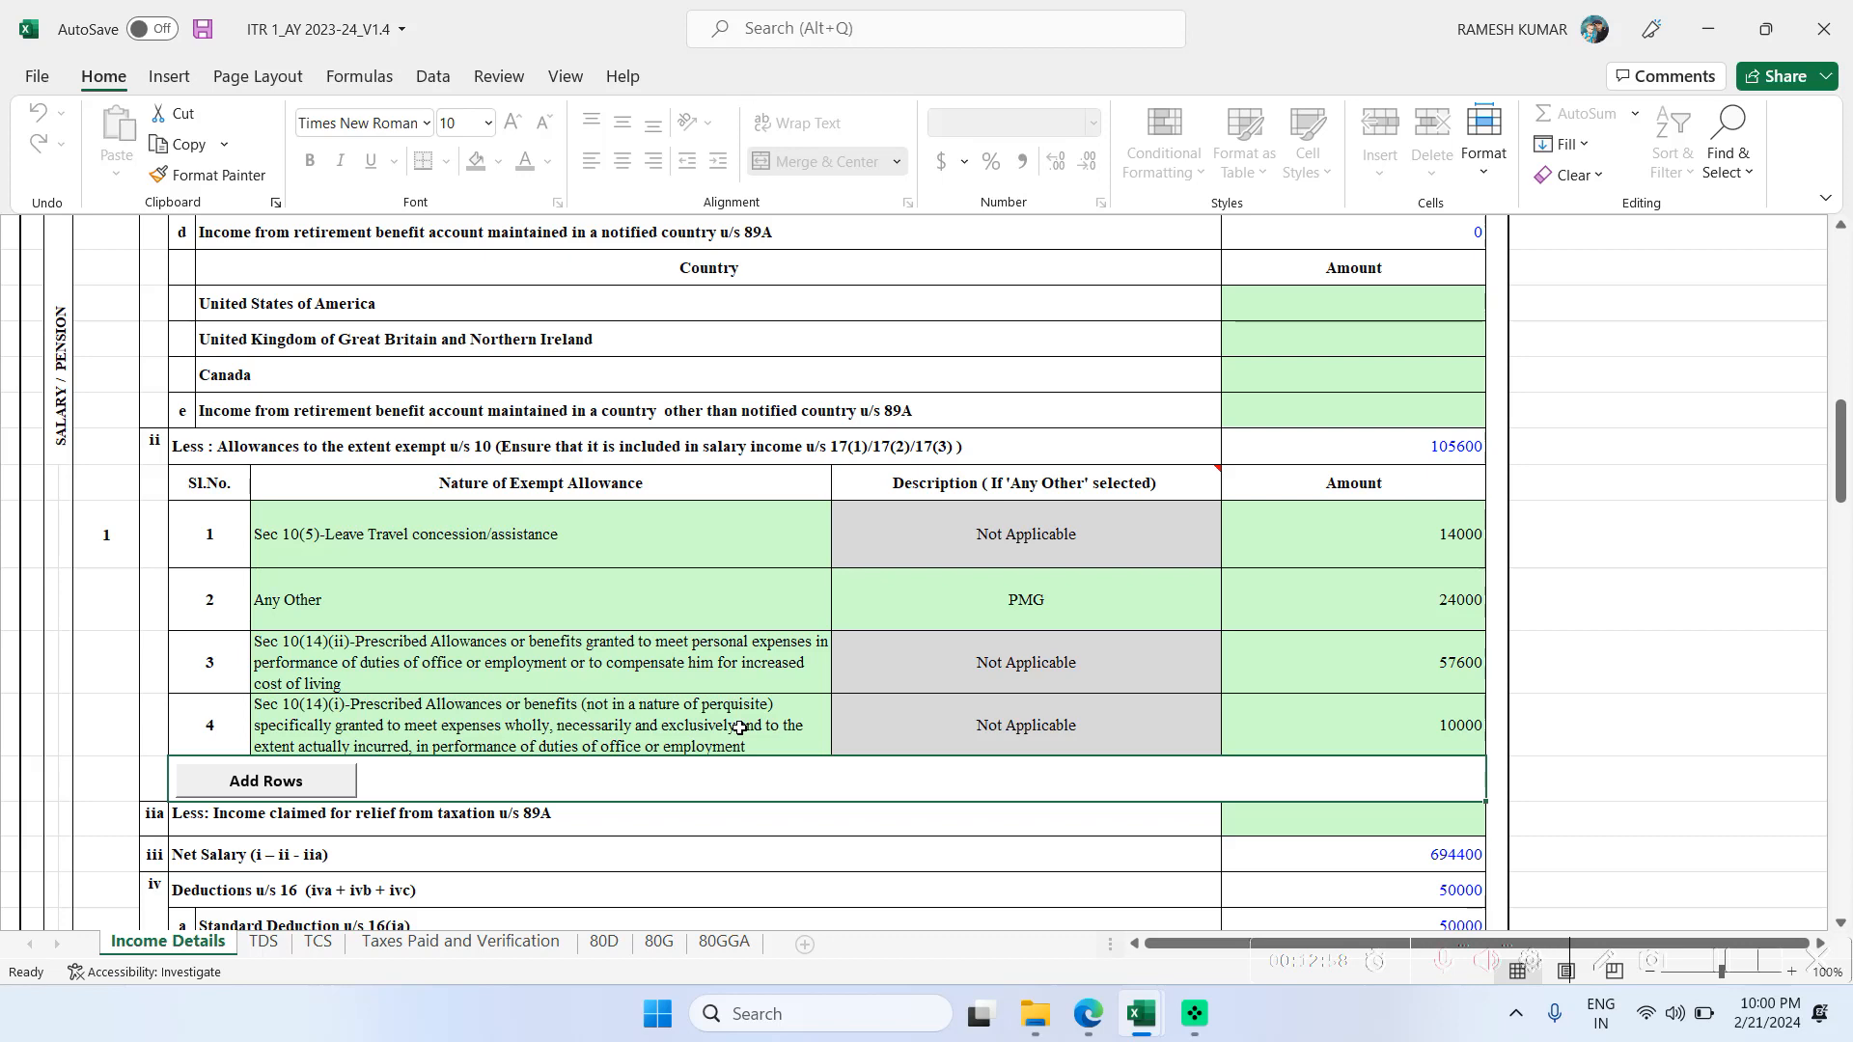
{"action": "left_click", "coordinate": [521, 608]}
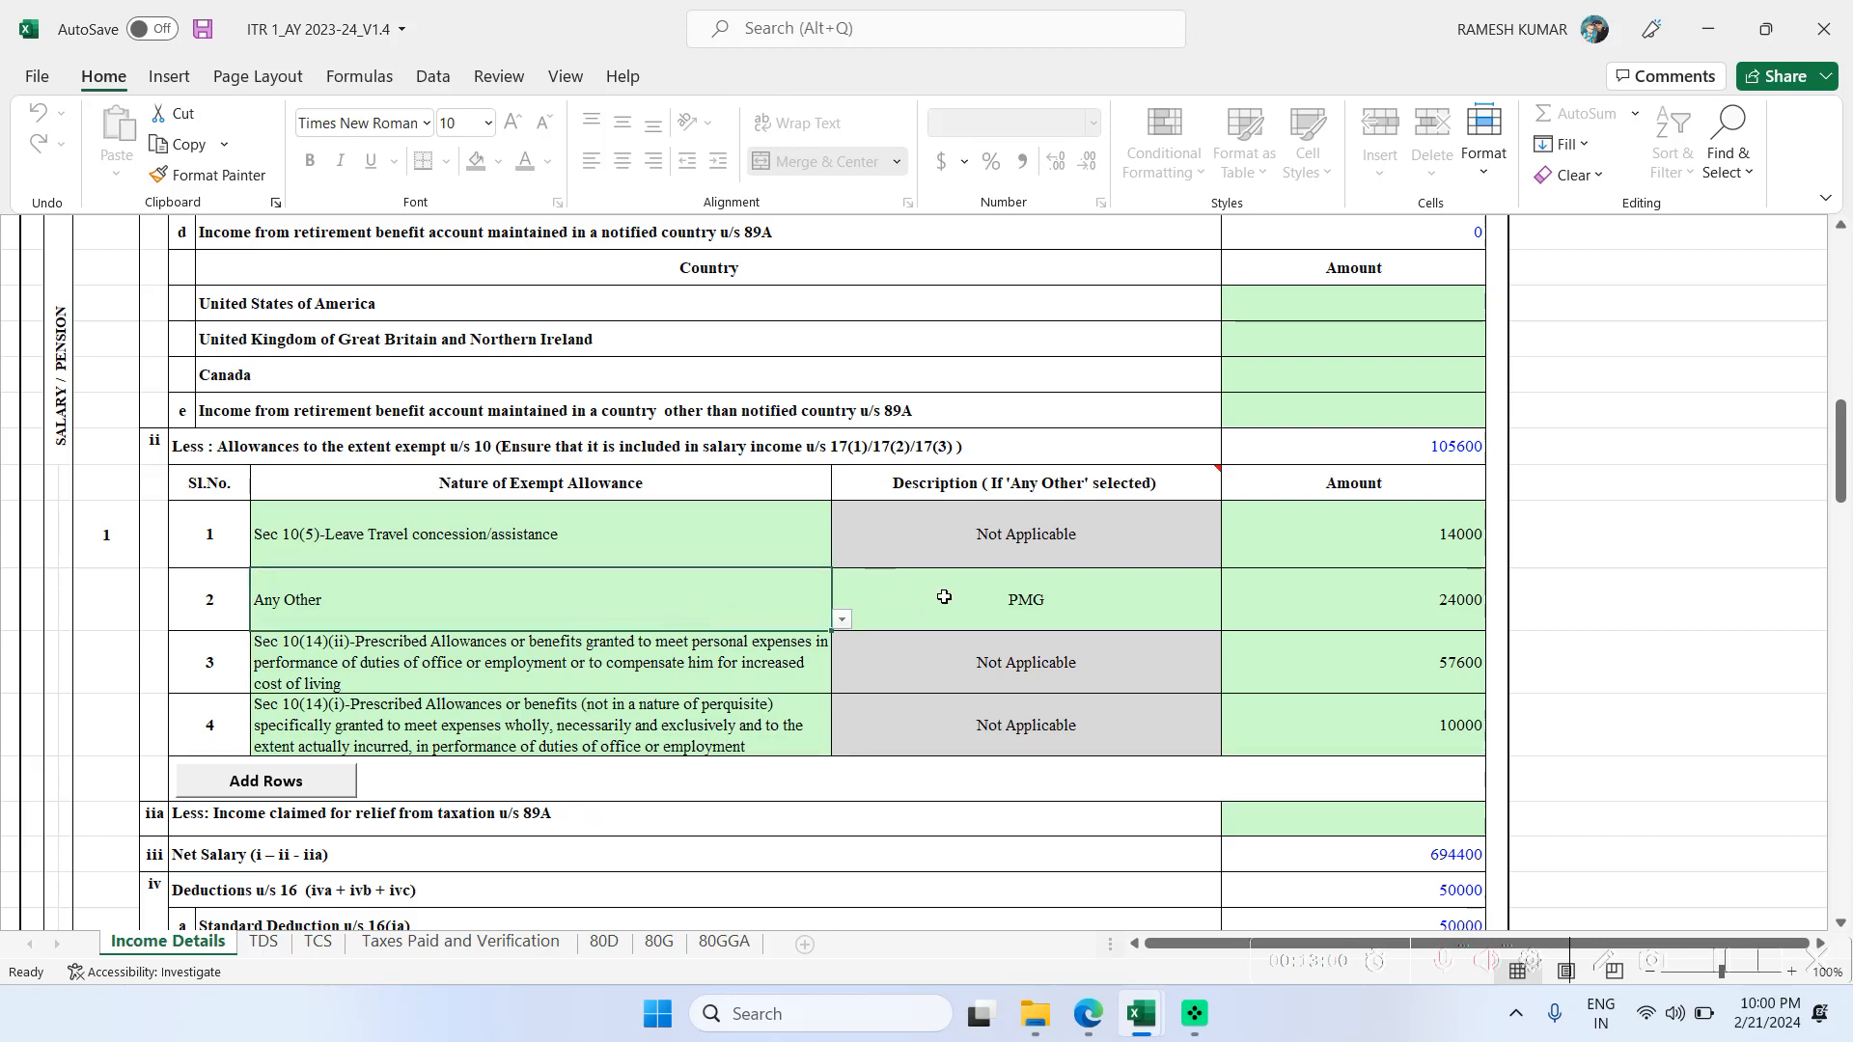
{"action": "double_click", "coordinate": [1061, 605]}
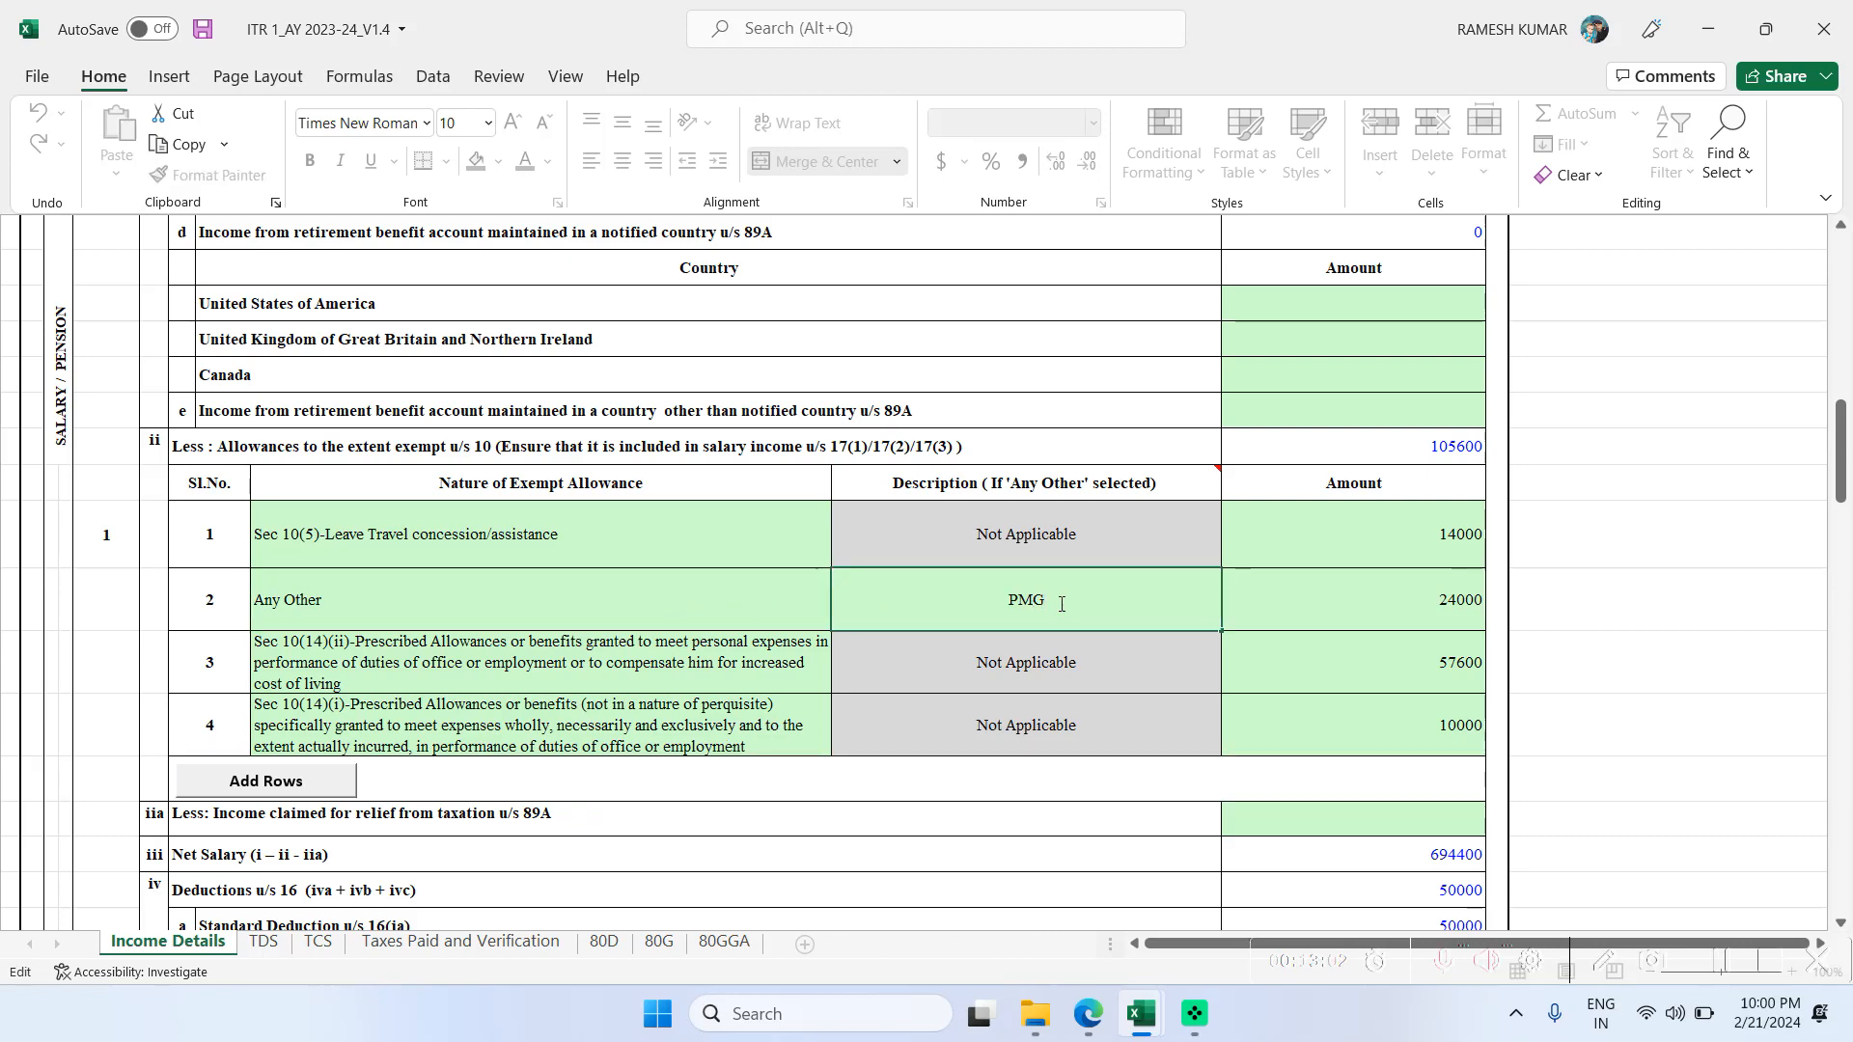
{"action": "type", "text": "A"}
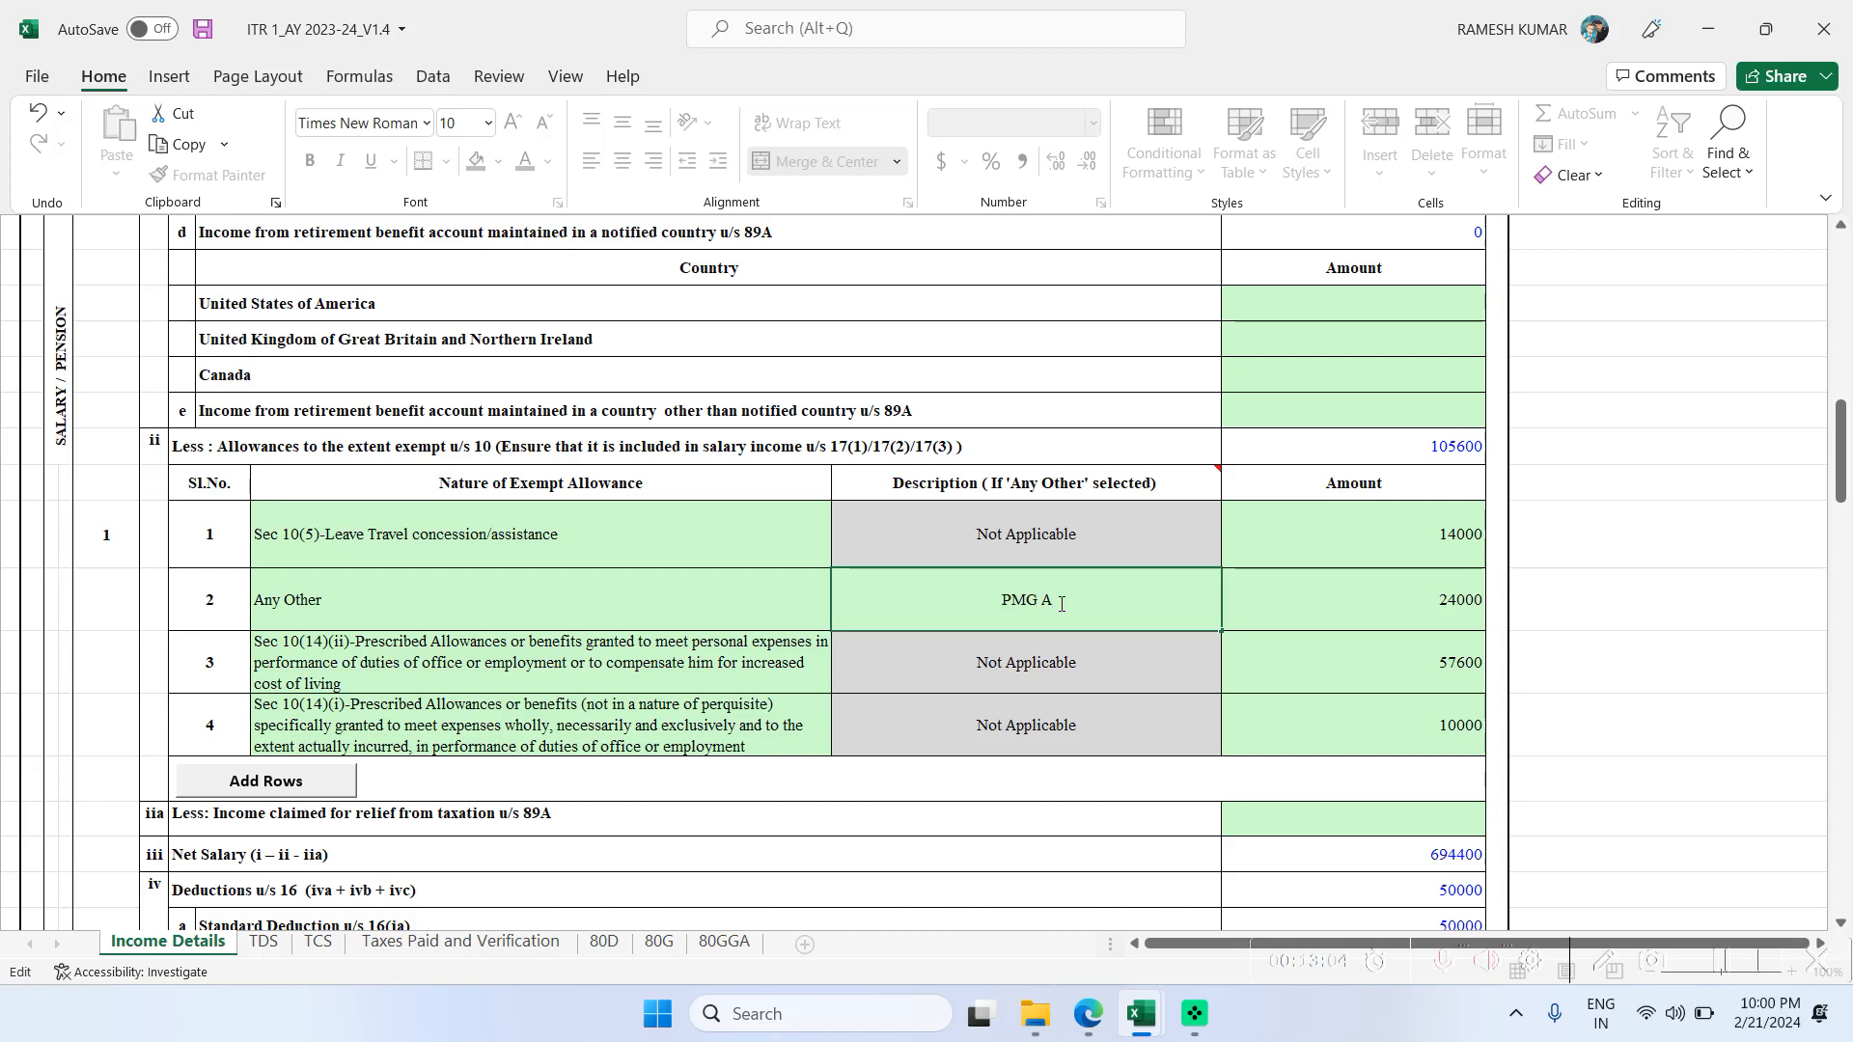
{"action": "type", "text": "ND RECOVERY"}
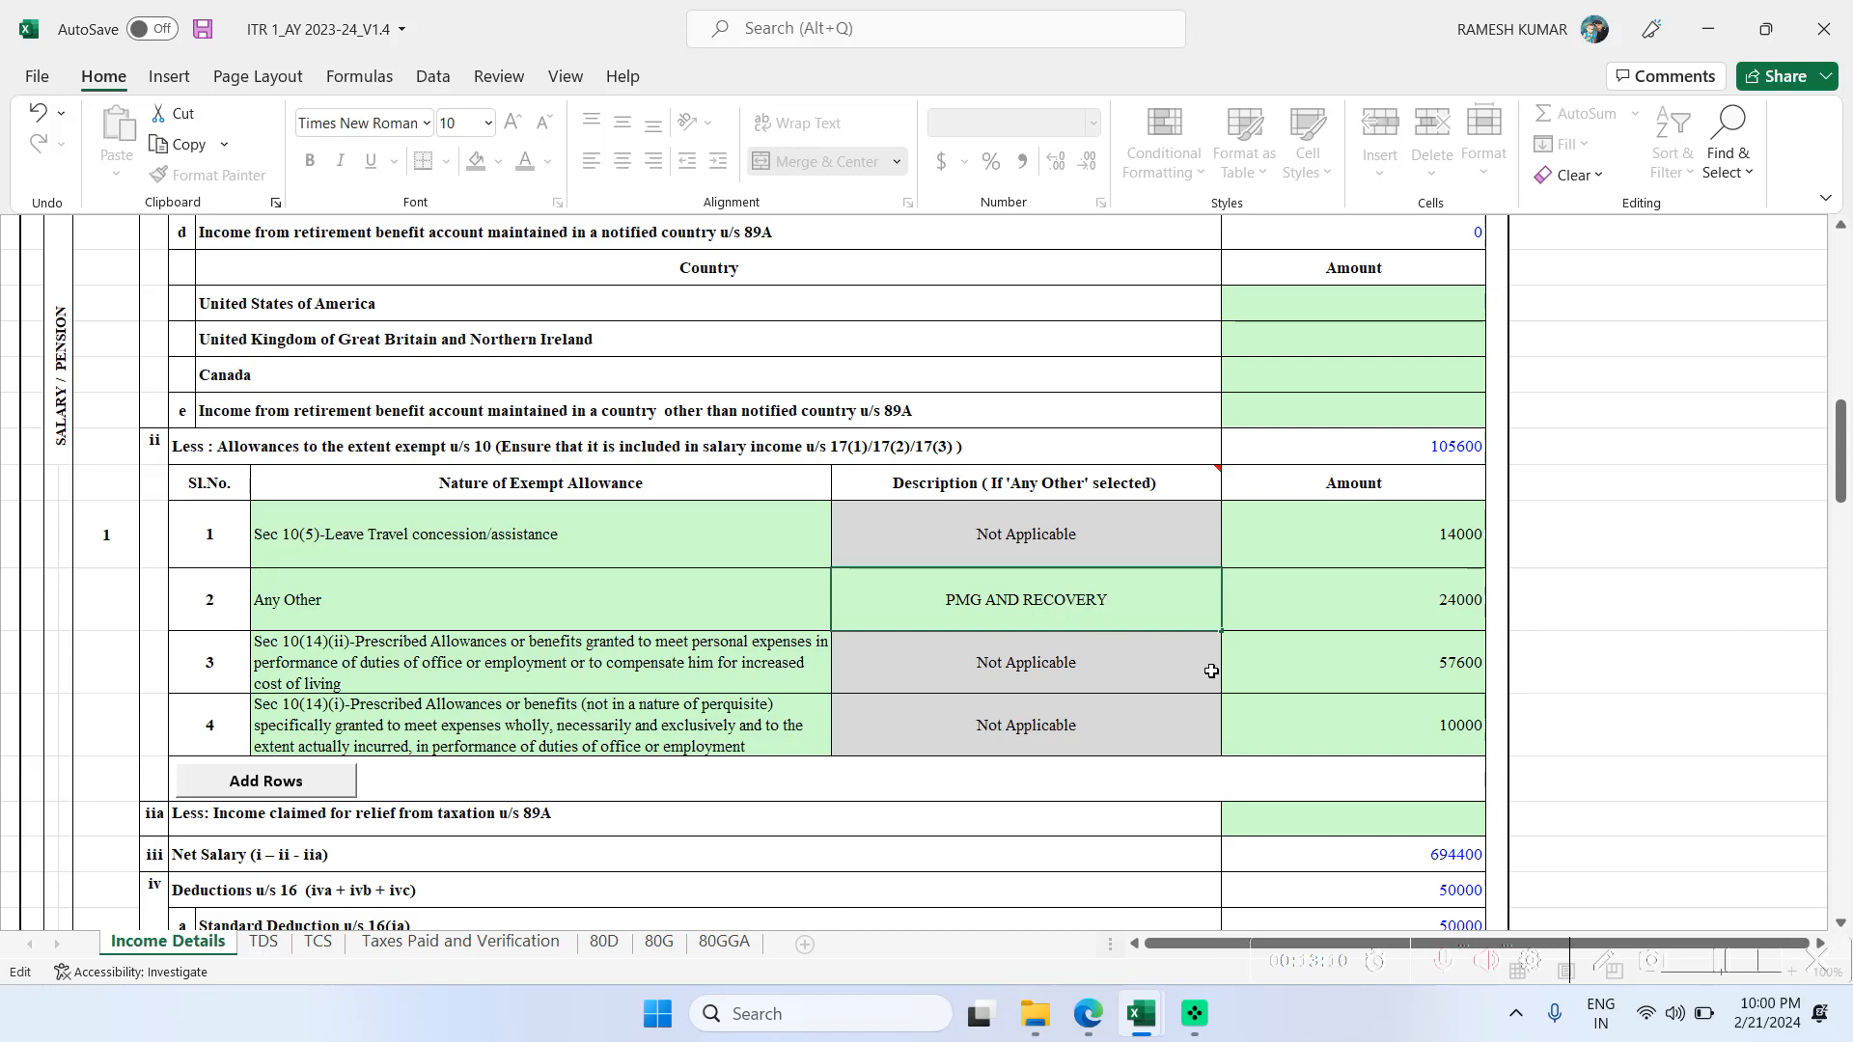
{"action": "left_click", "coordinate": [1257, 615]}
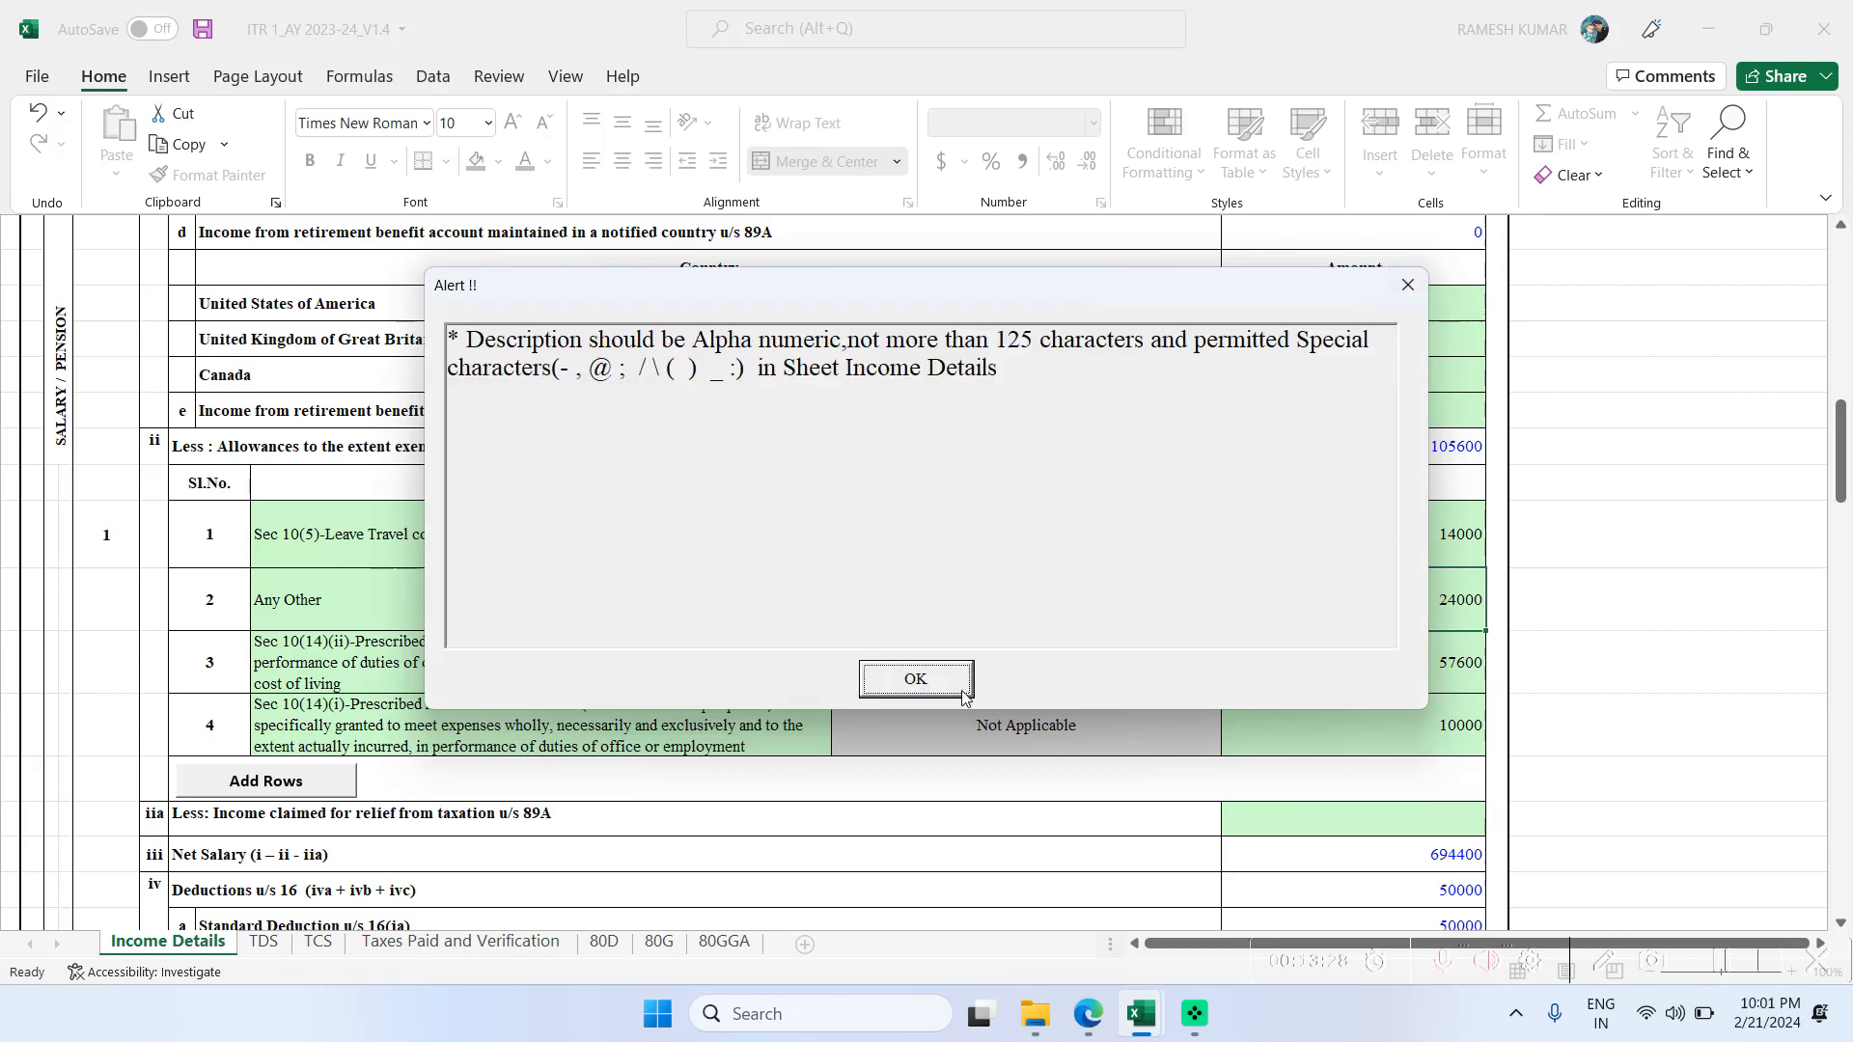
{"action": "left_click", "coordinate": [969, 677]}
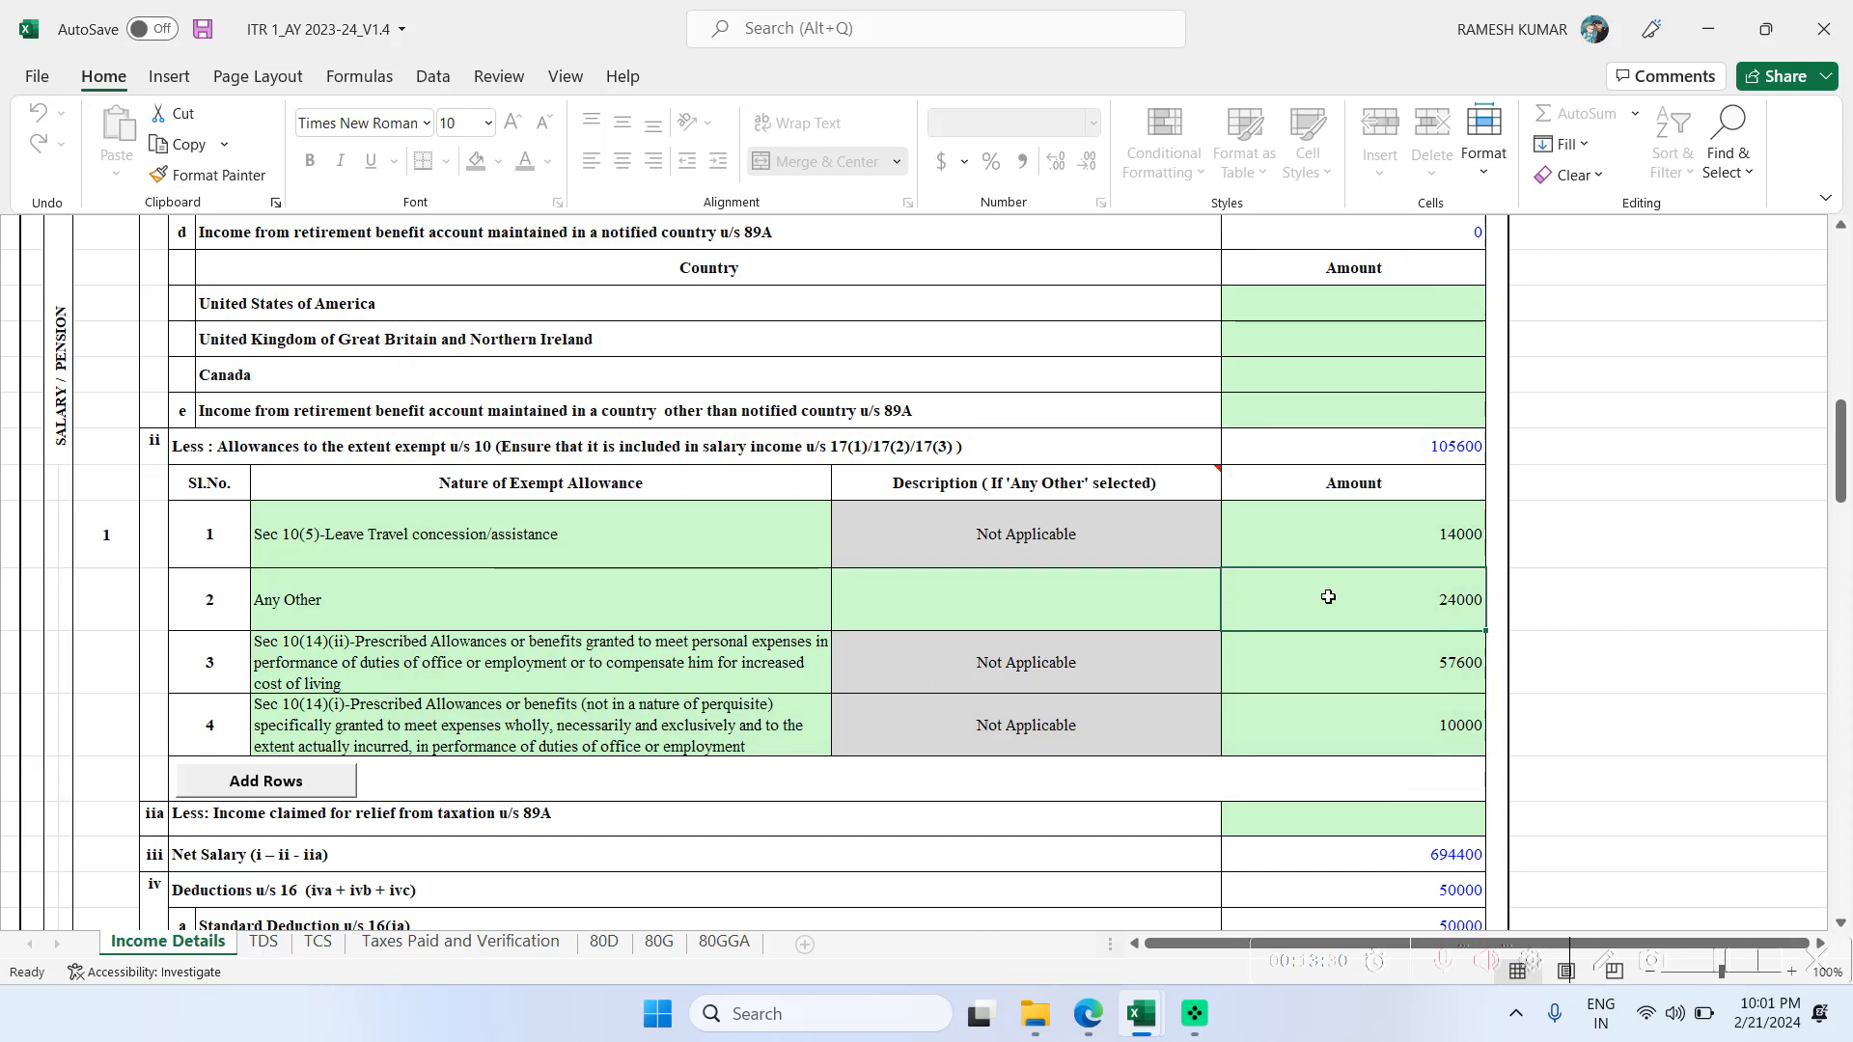
- Try to enter PMG/ RECOVERY as the description of the Any Other exempt allowance
{"action": "double_click", "coordinate": [1103, 600]}
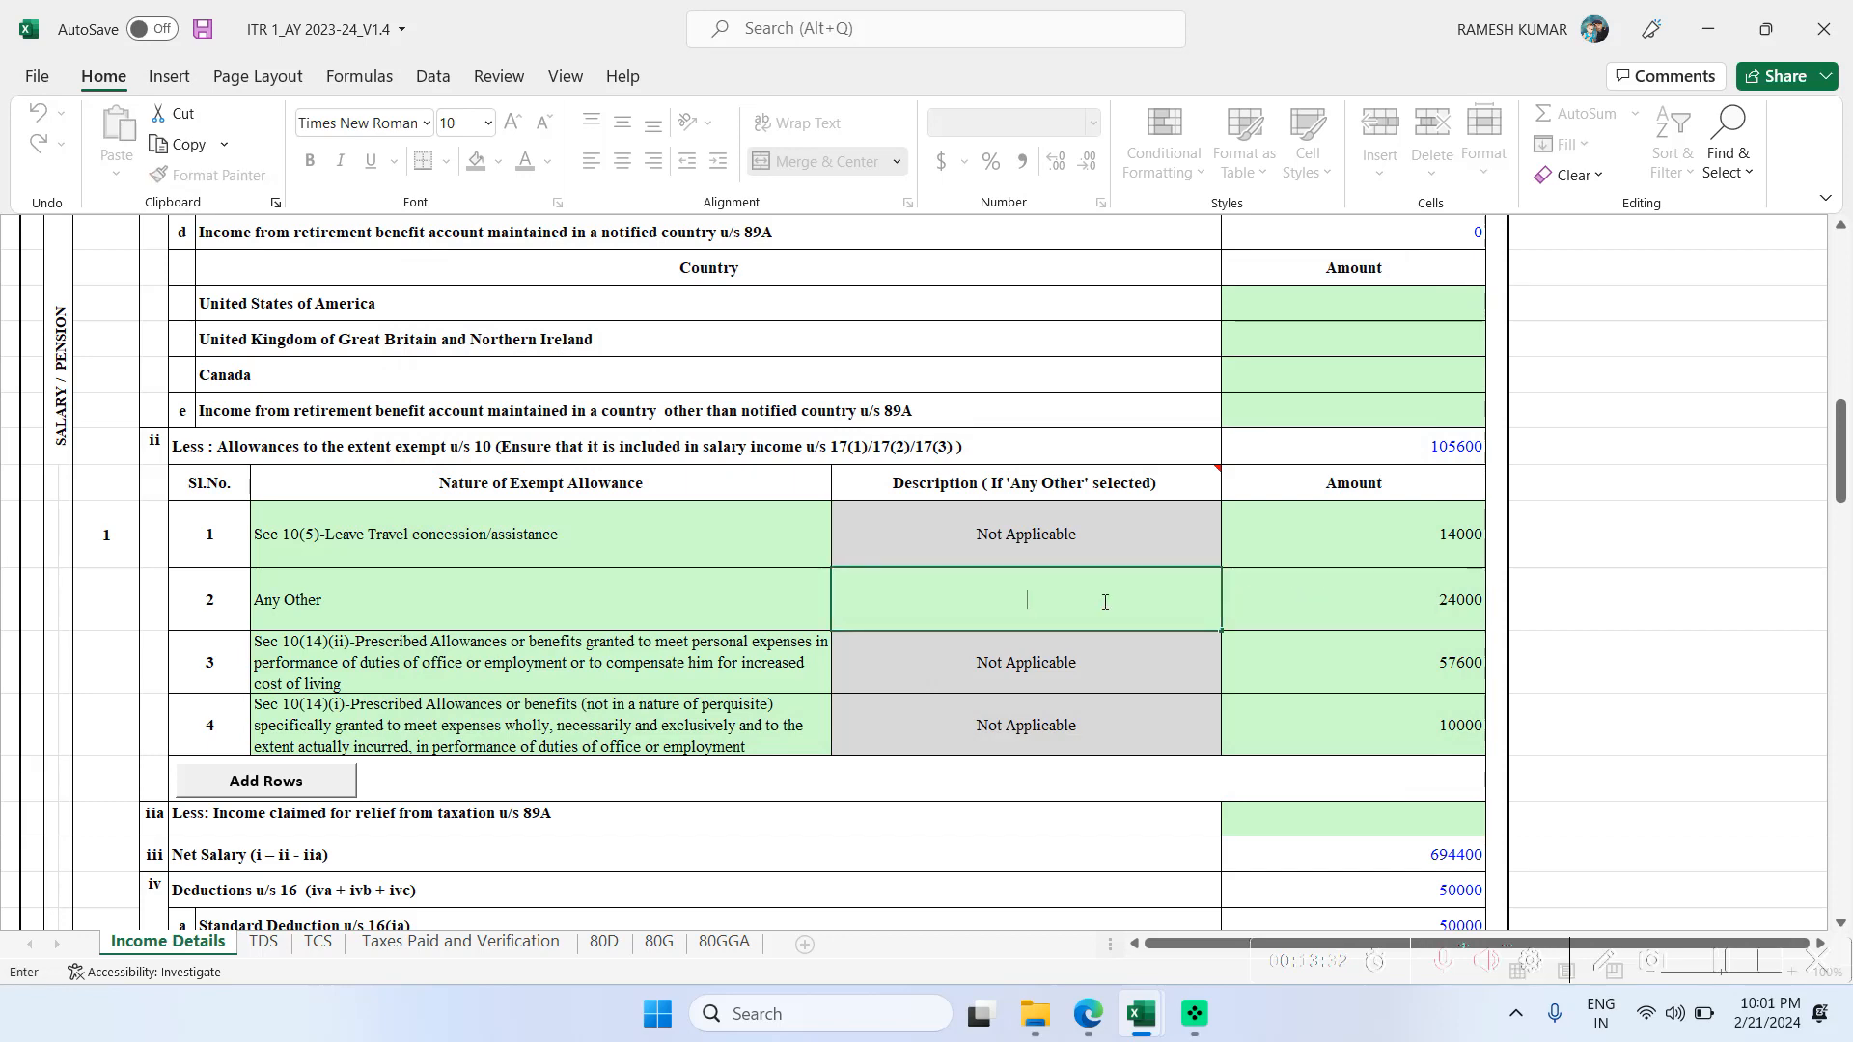
{"action": "type", "text": "PMG"}
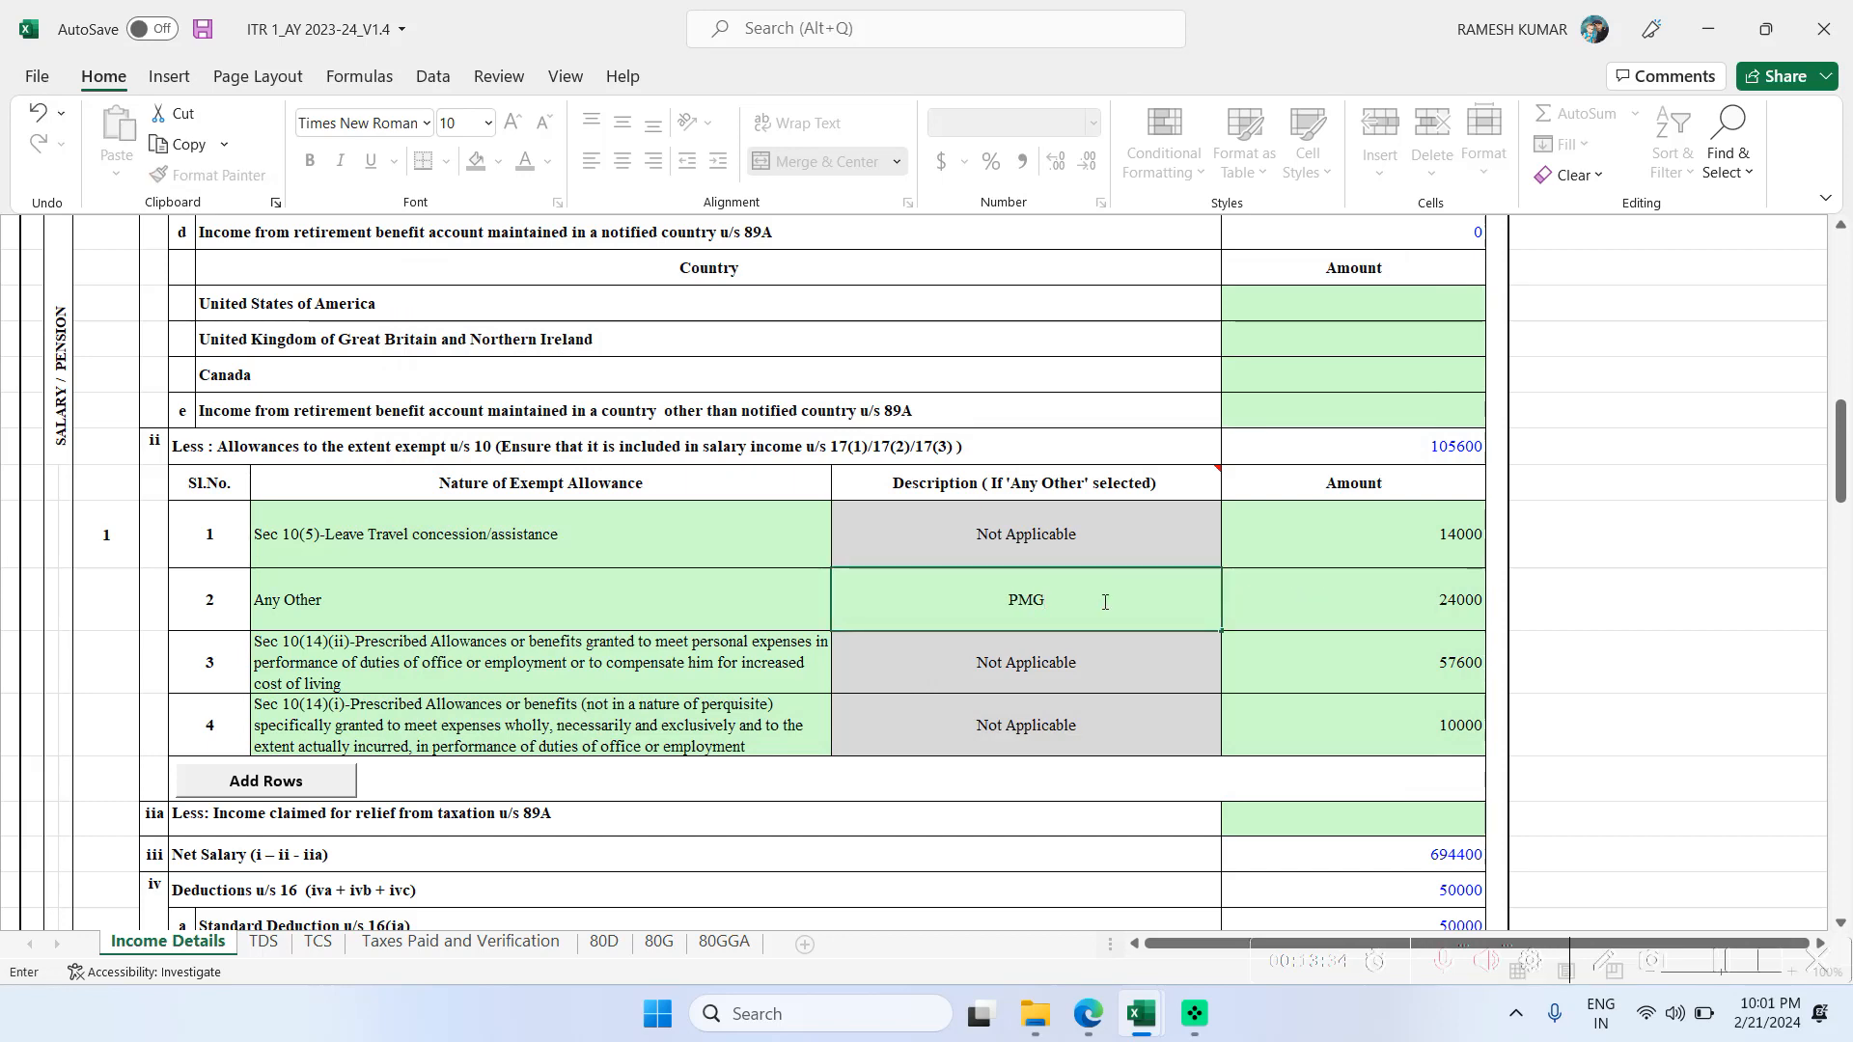
{"action": "type", "text": "/ RE"}
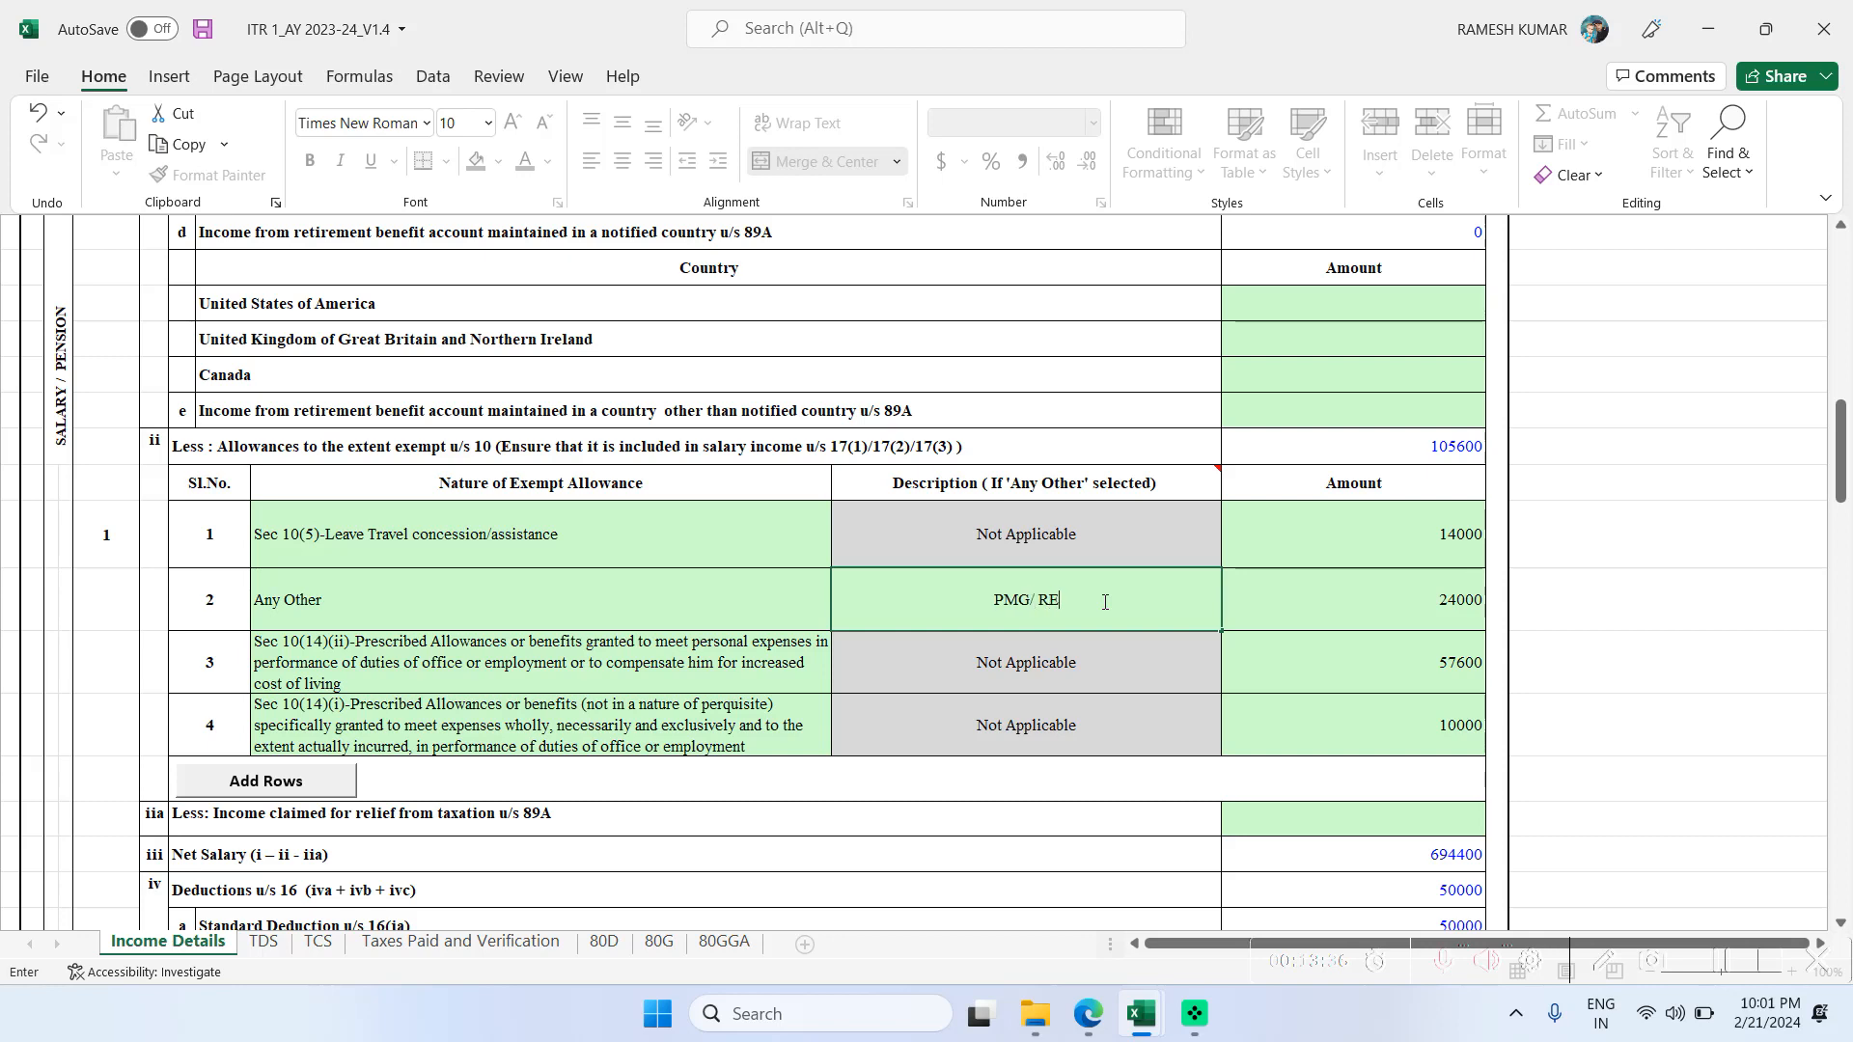
{"action": "type", "text": "COV ERY"}
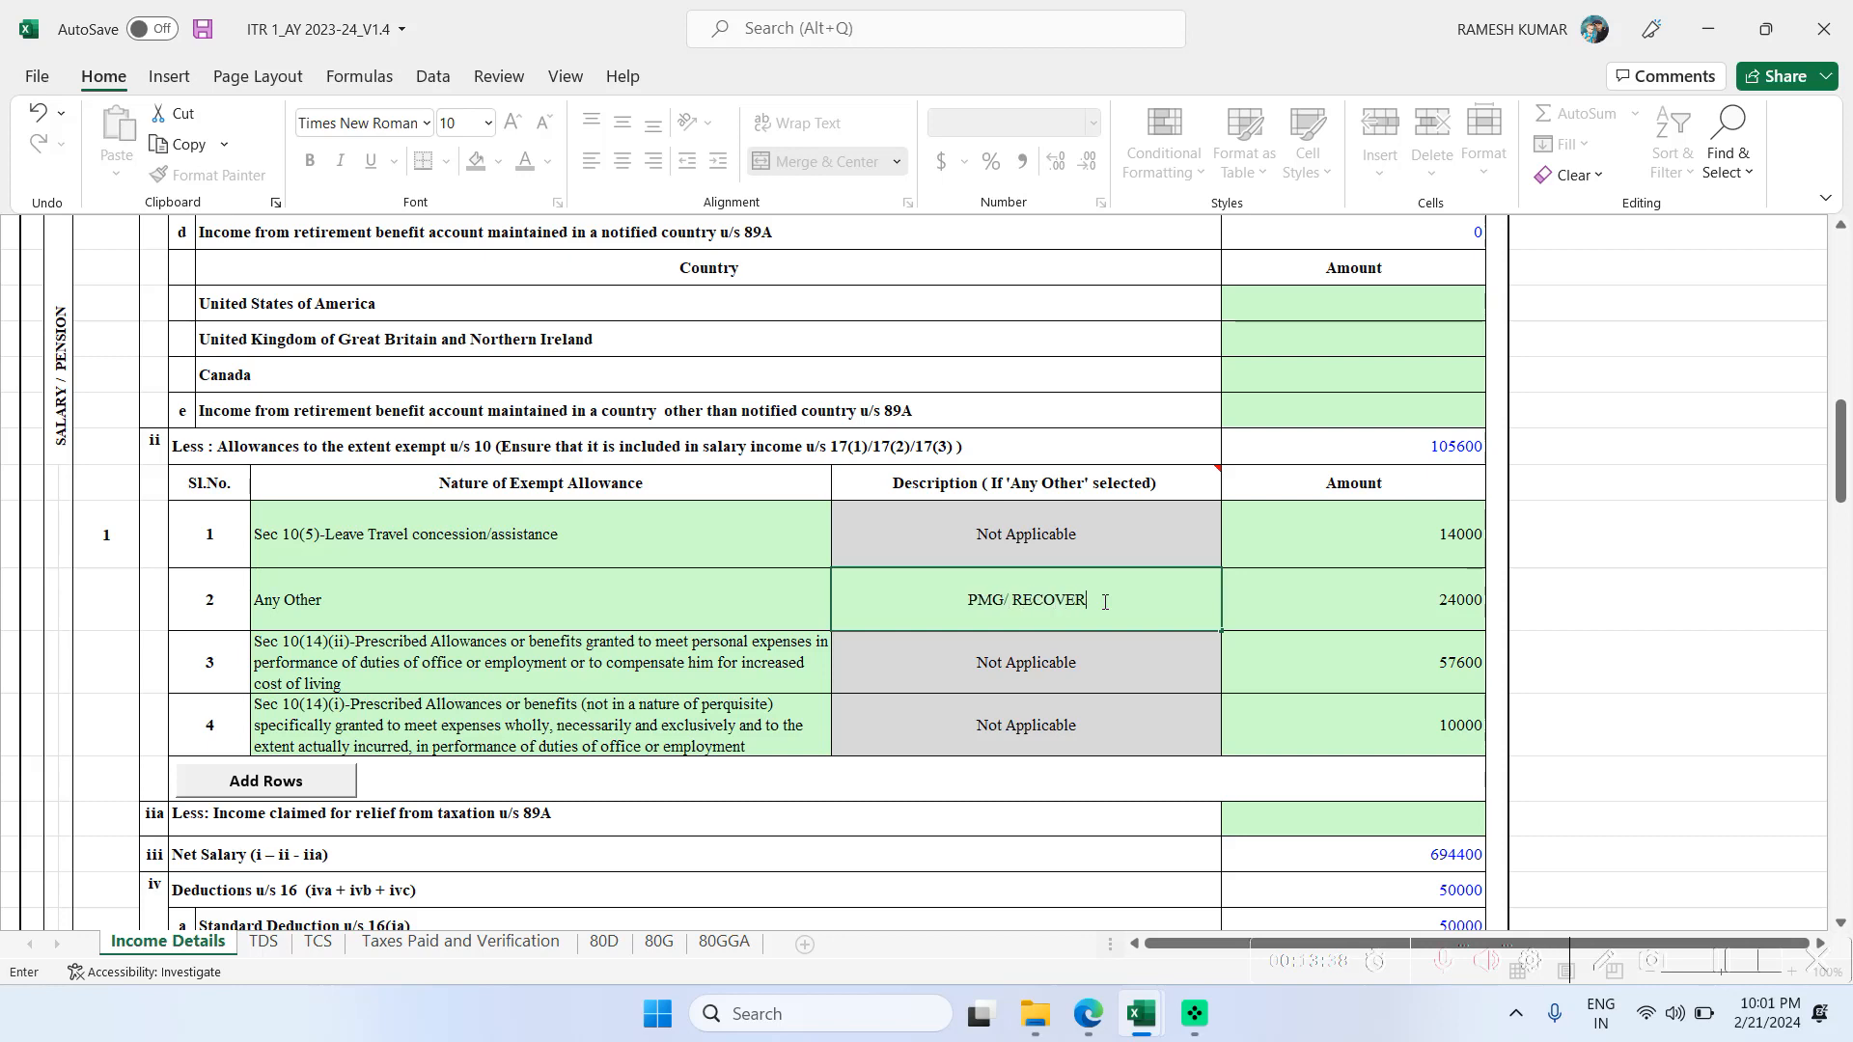
{"action": "left_click", "coordinate": [1337, 608]}
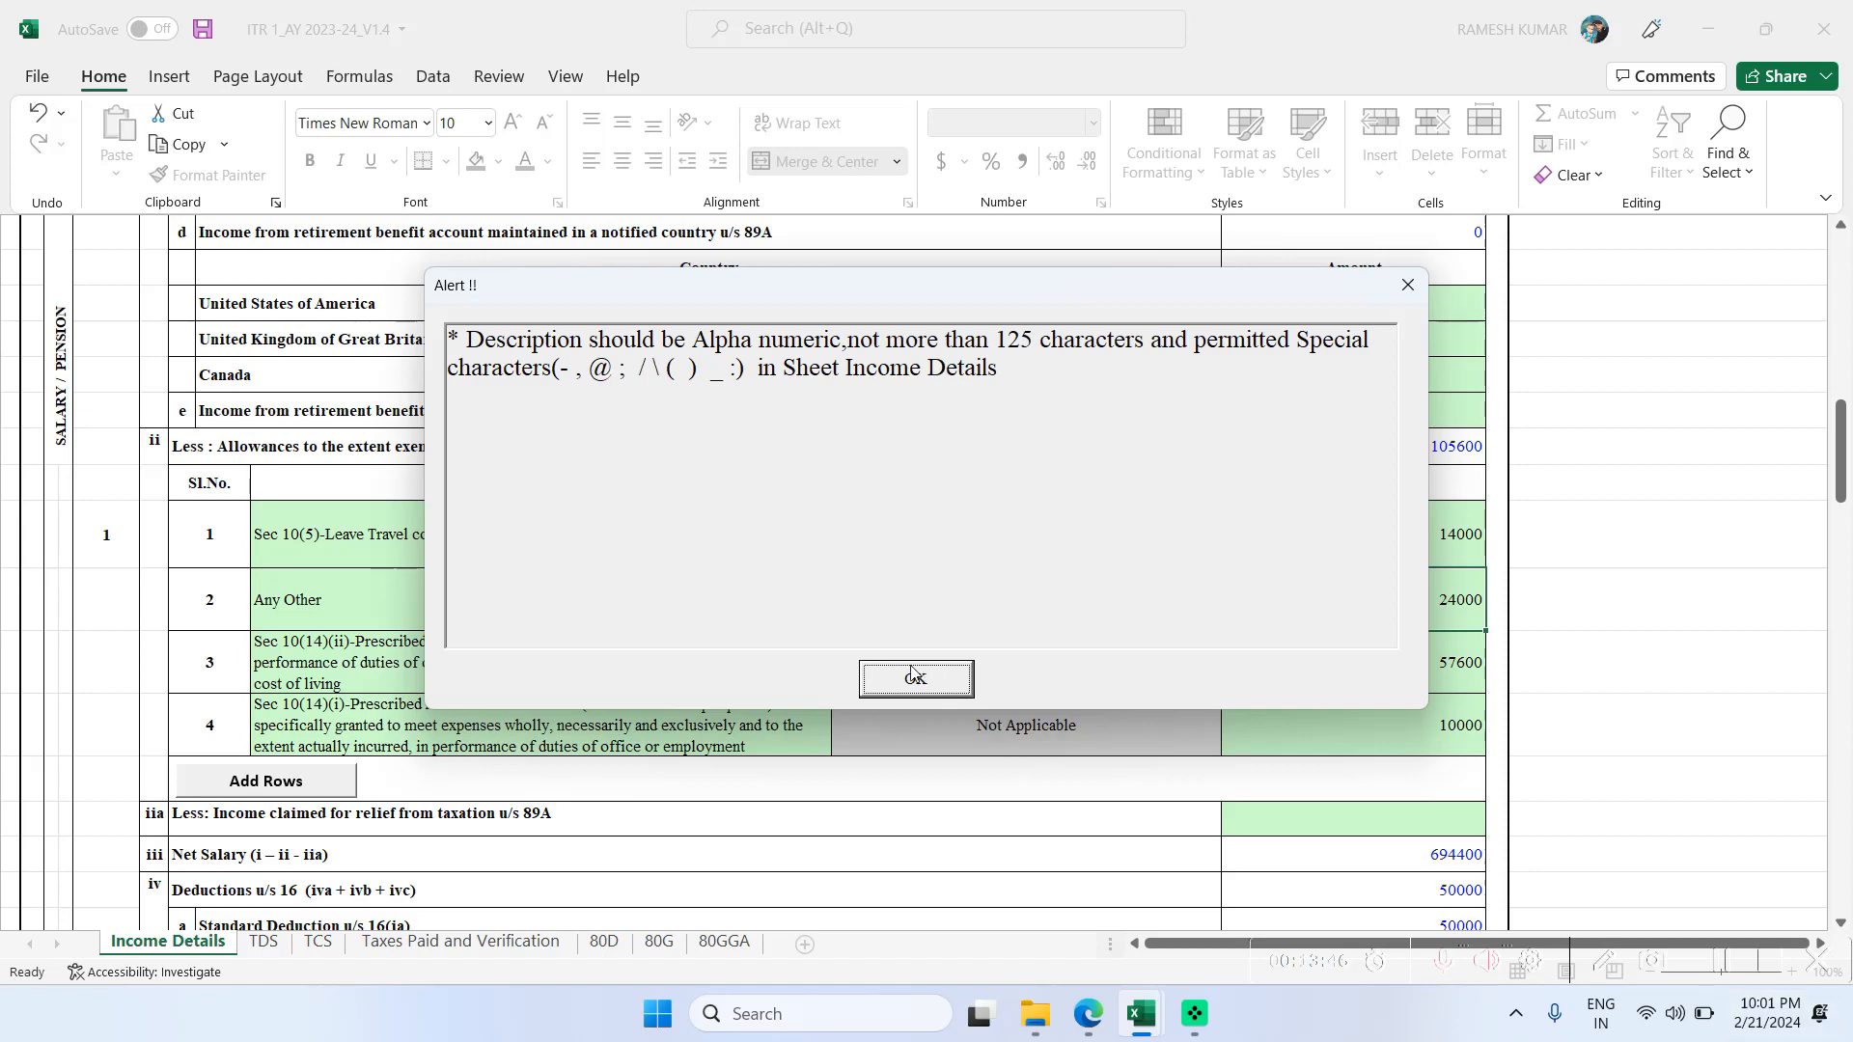
{"action": "left_click", "coordinate": [915, 677]}
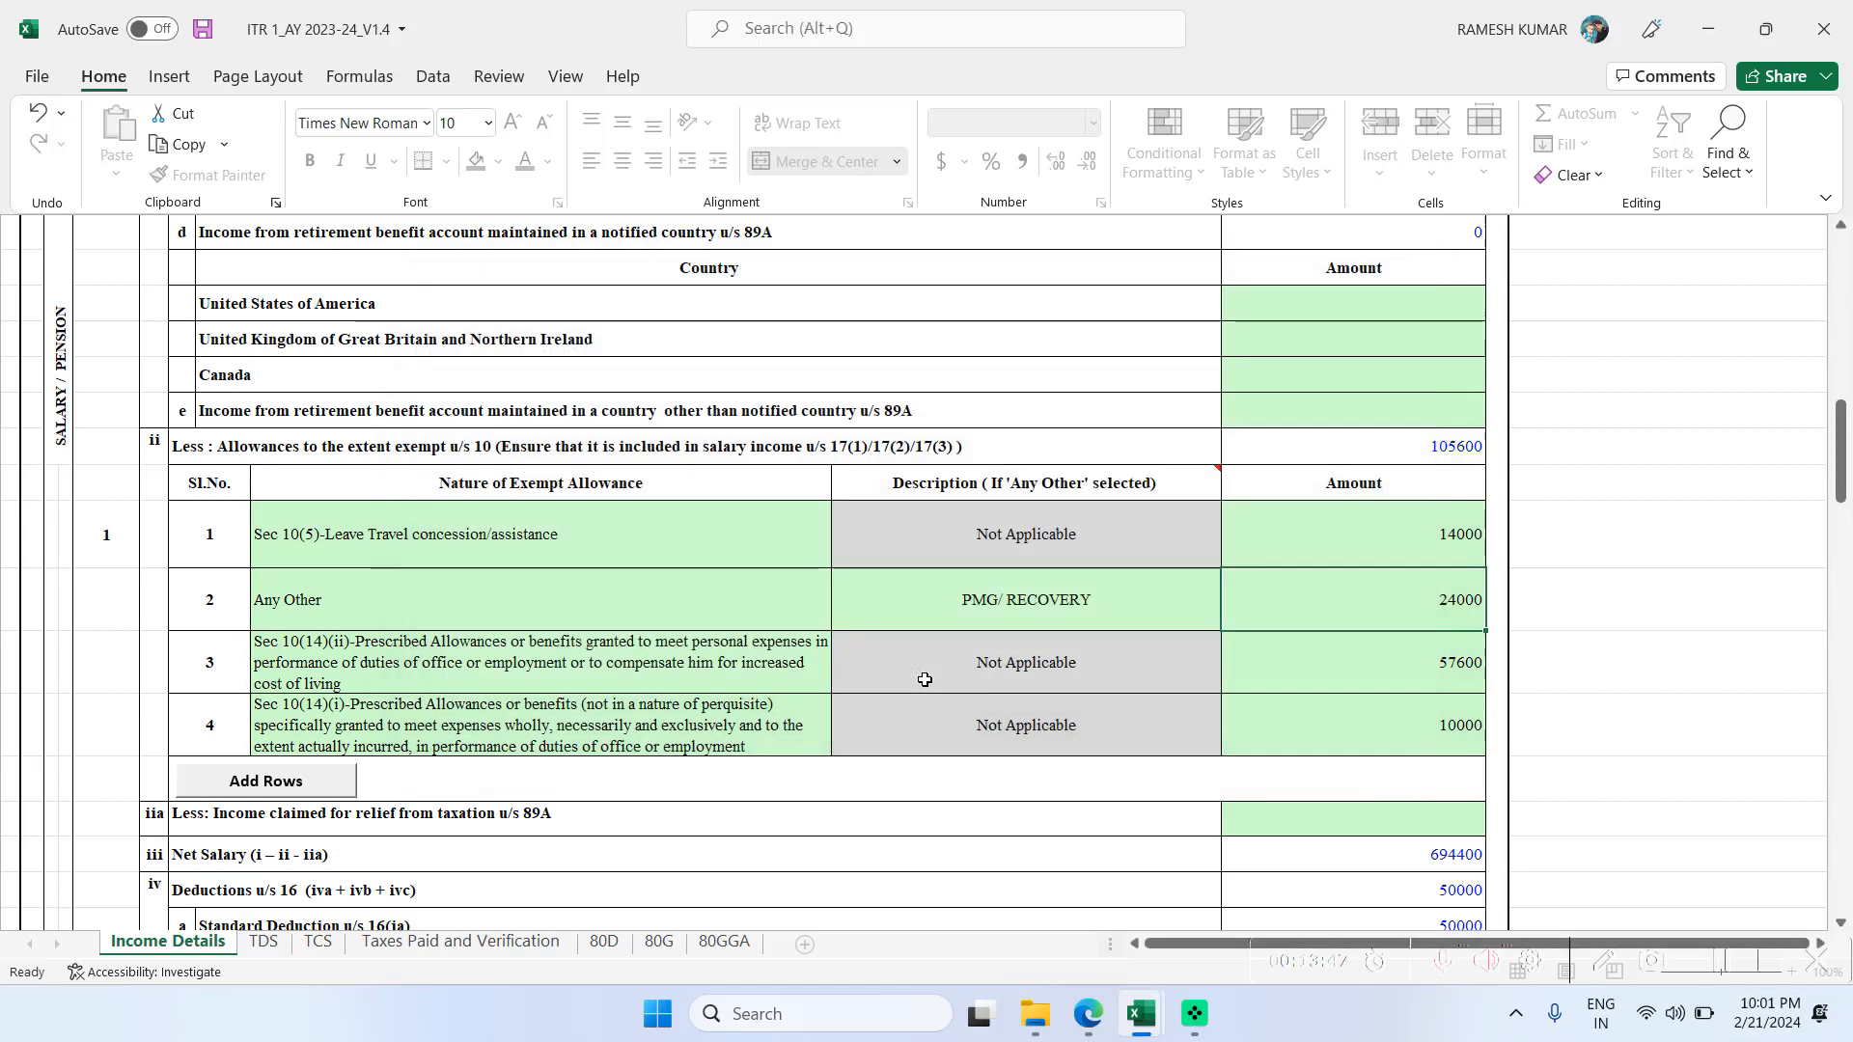
- Try to enter PMG RECOVERY as the description of the Any Other exempt allowance
{"action": "double_click", "coordinate": [1041, 602]}
{"action": "type", "text": "P"}
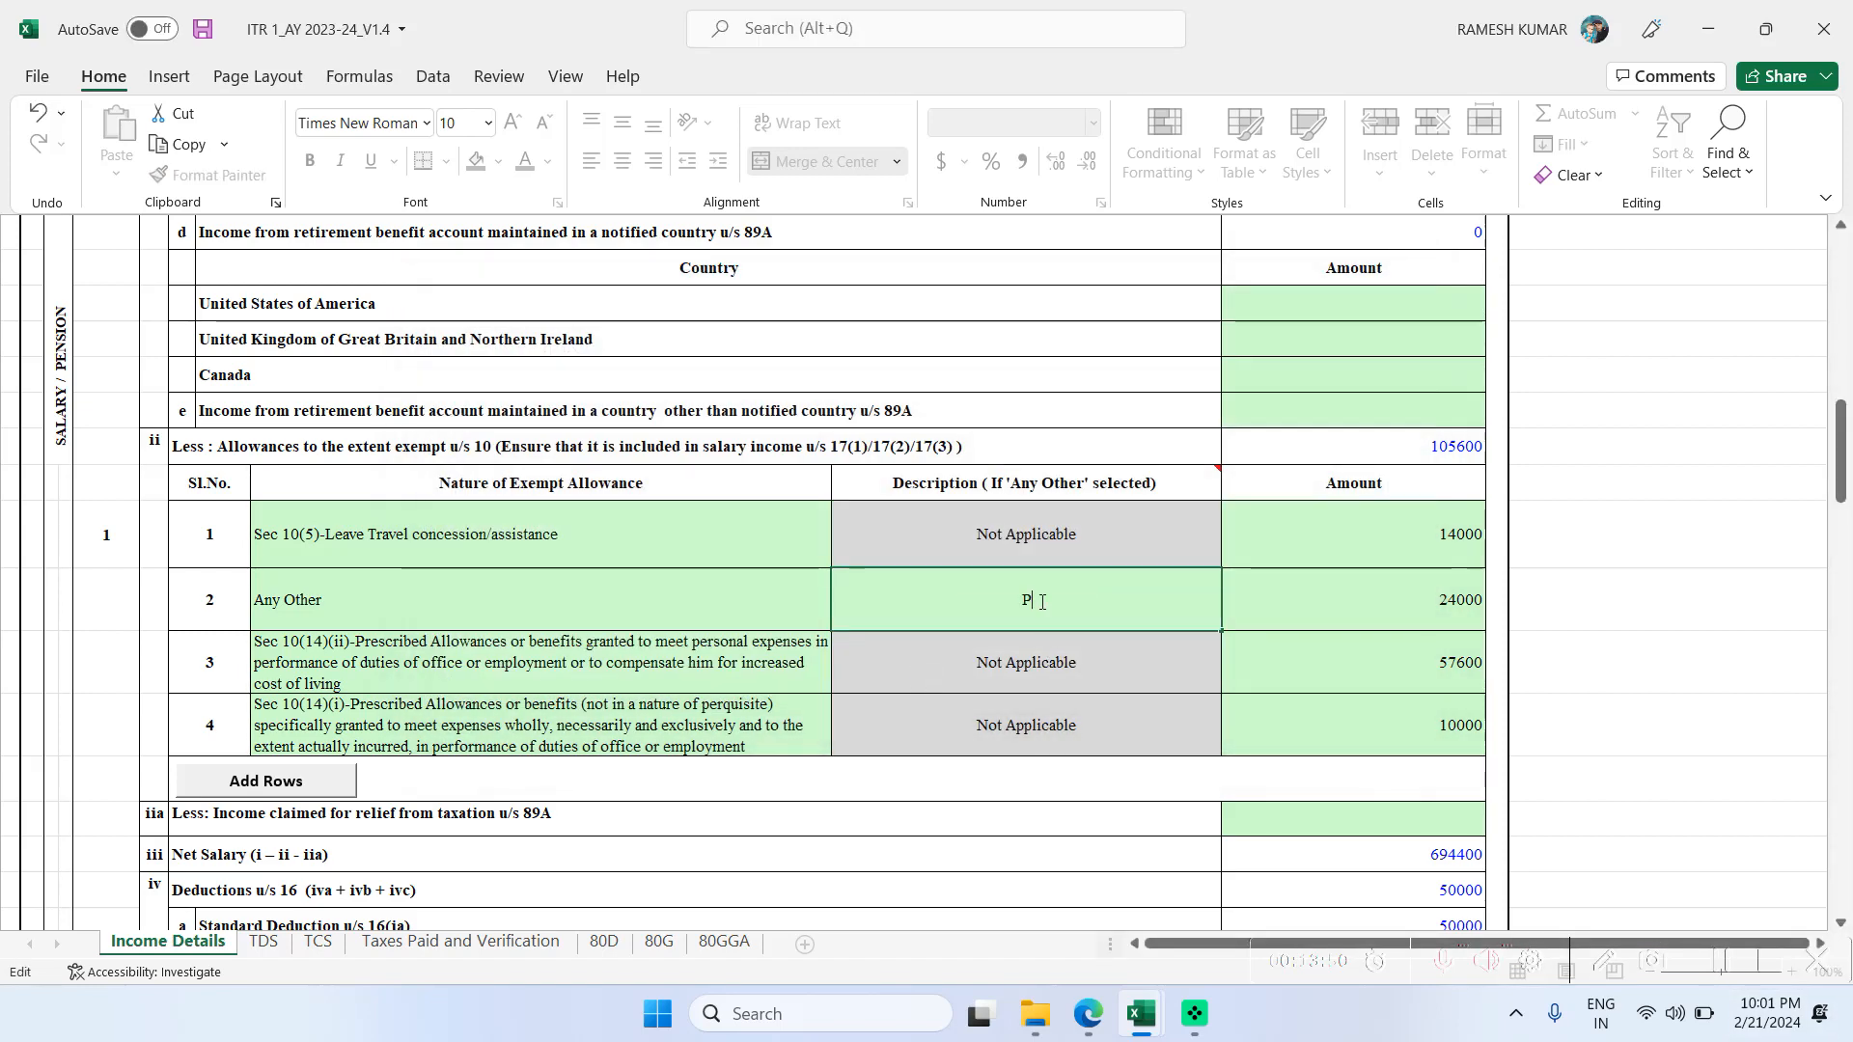
{"action": "type", "text": "MG RE"}
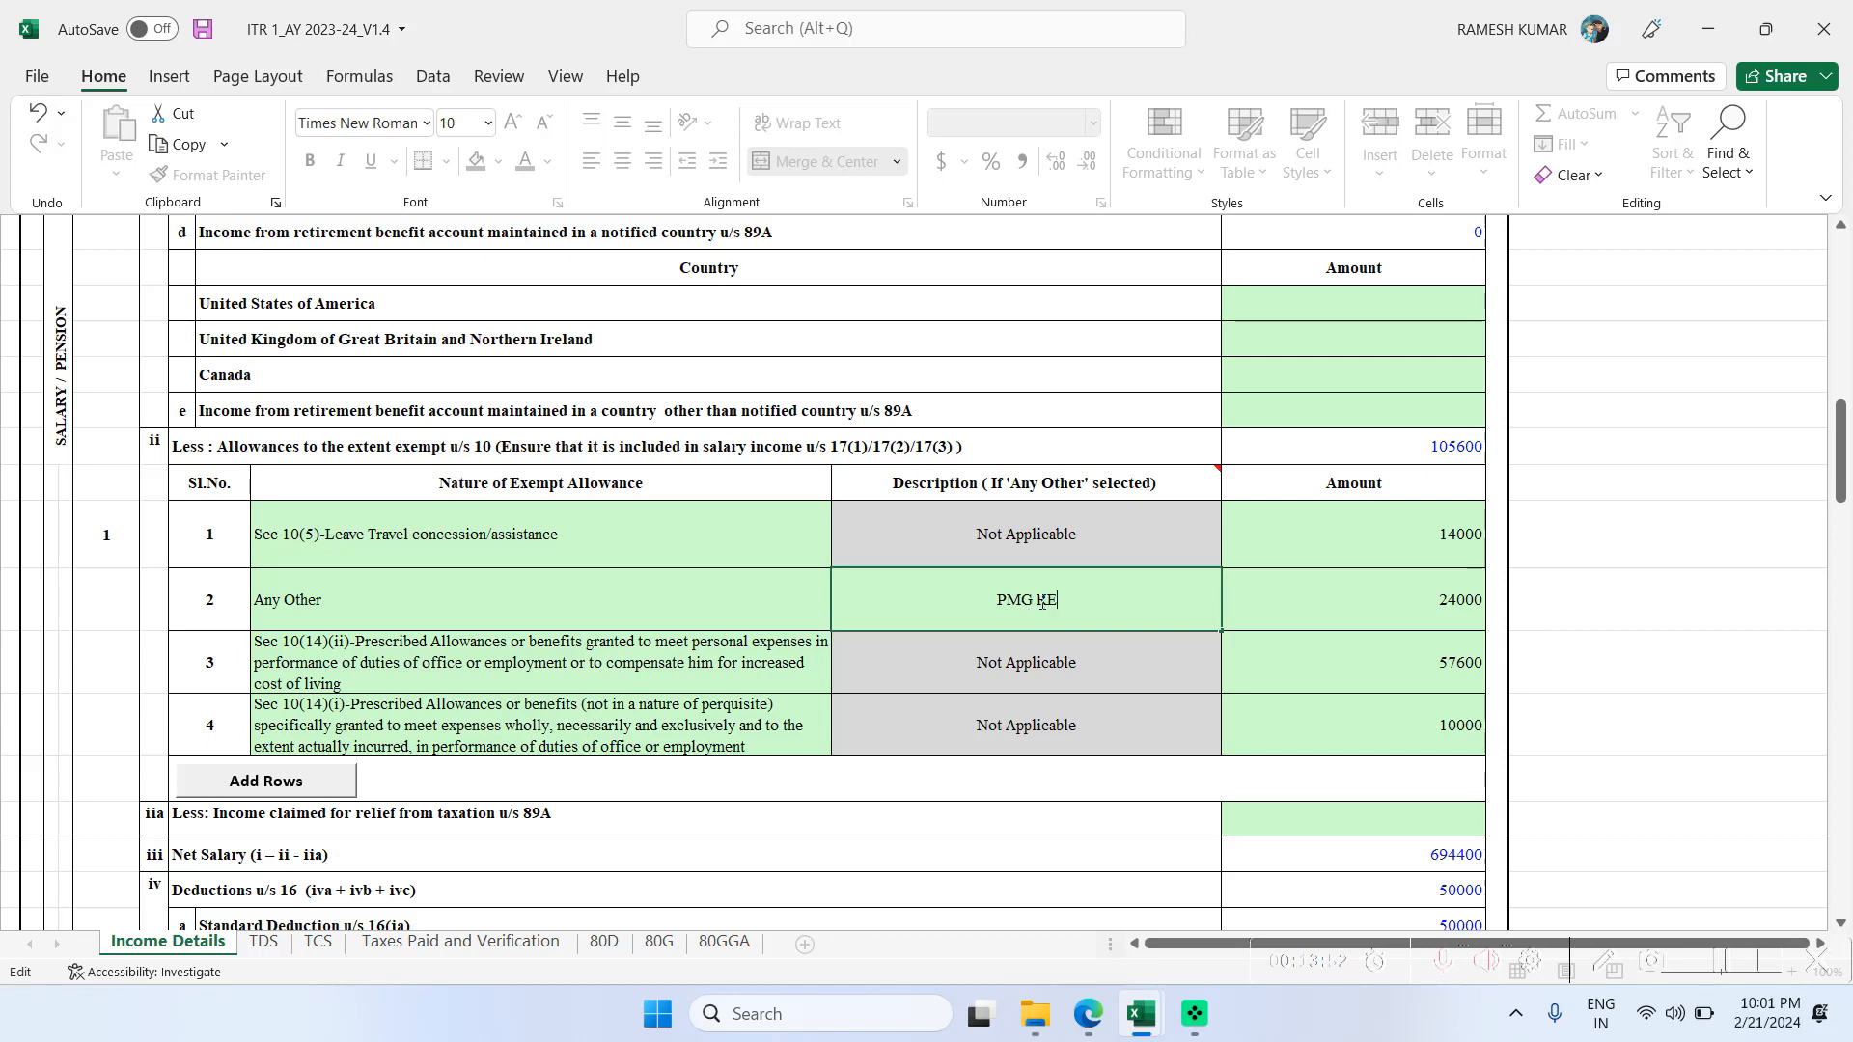
{"action": "type", "text": "COVERY"}
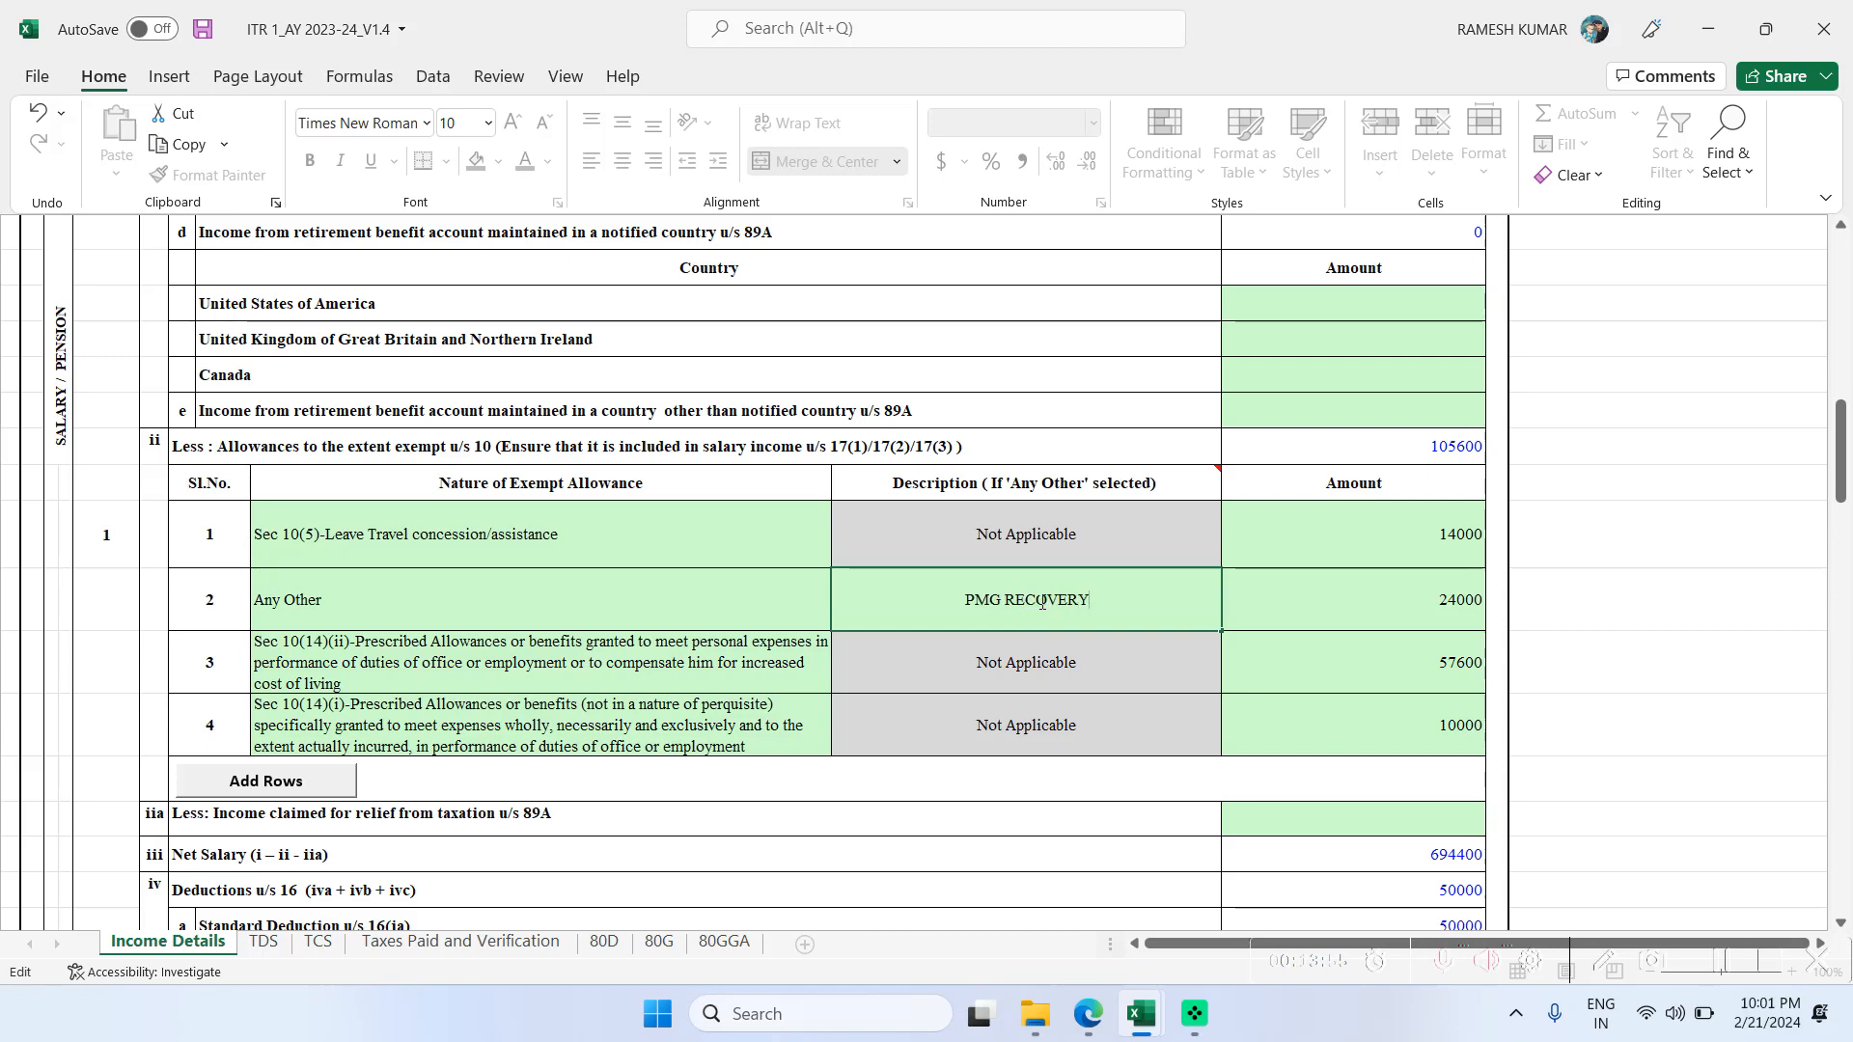
{"action": "left_click", "coordinate": [1372, 603]}
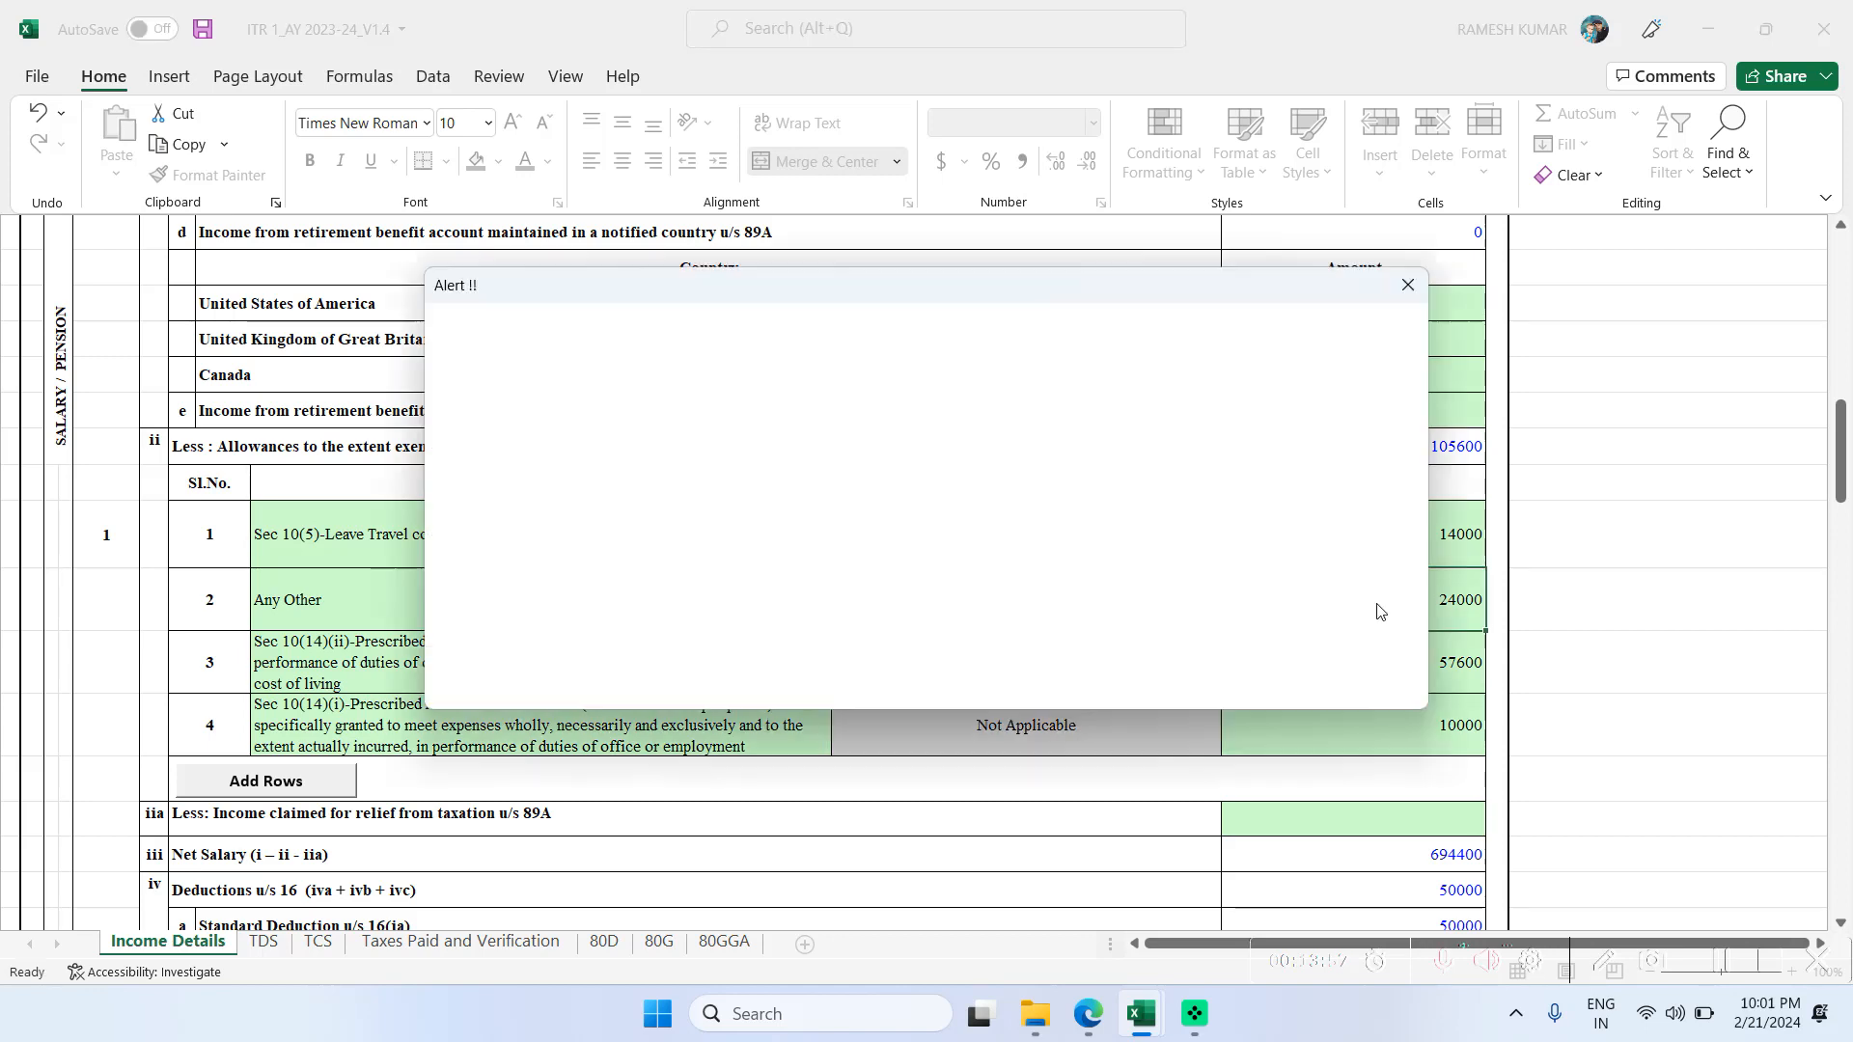
{"action": "left_click", "coordinate": [916, 679]}
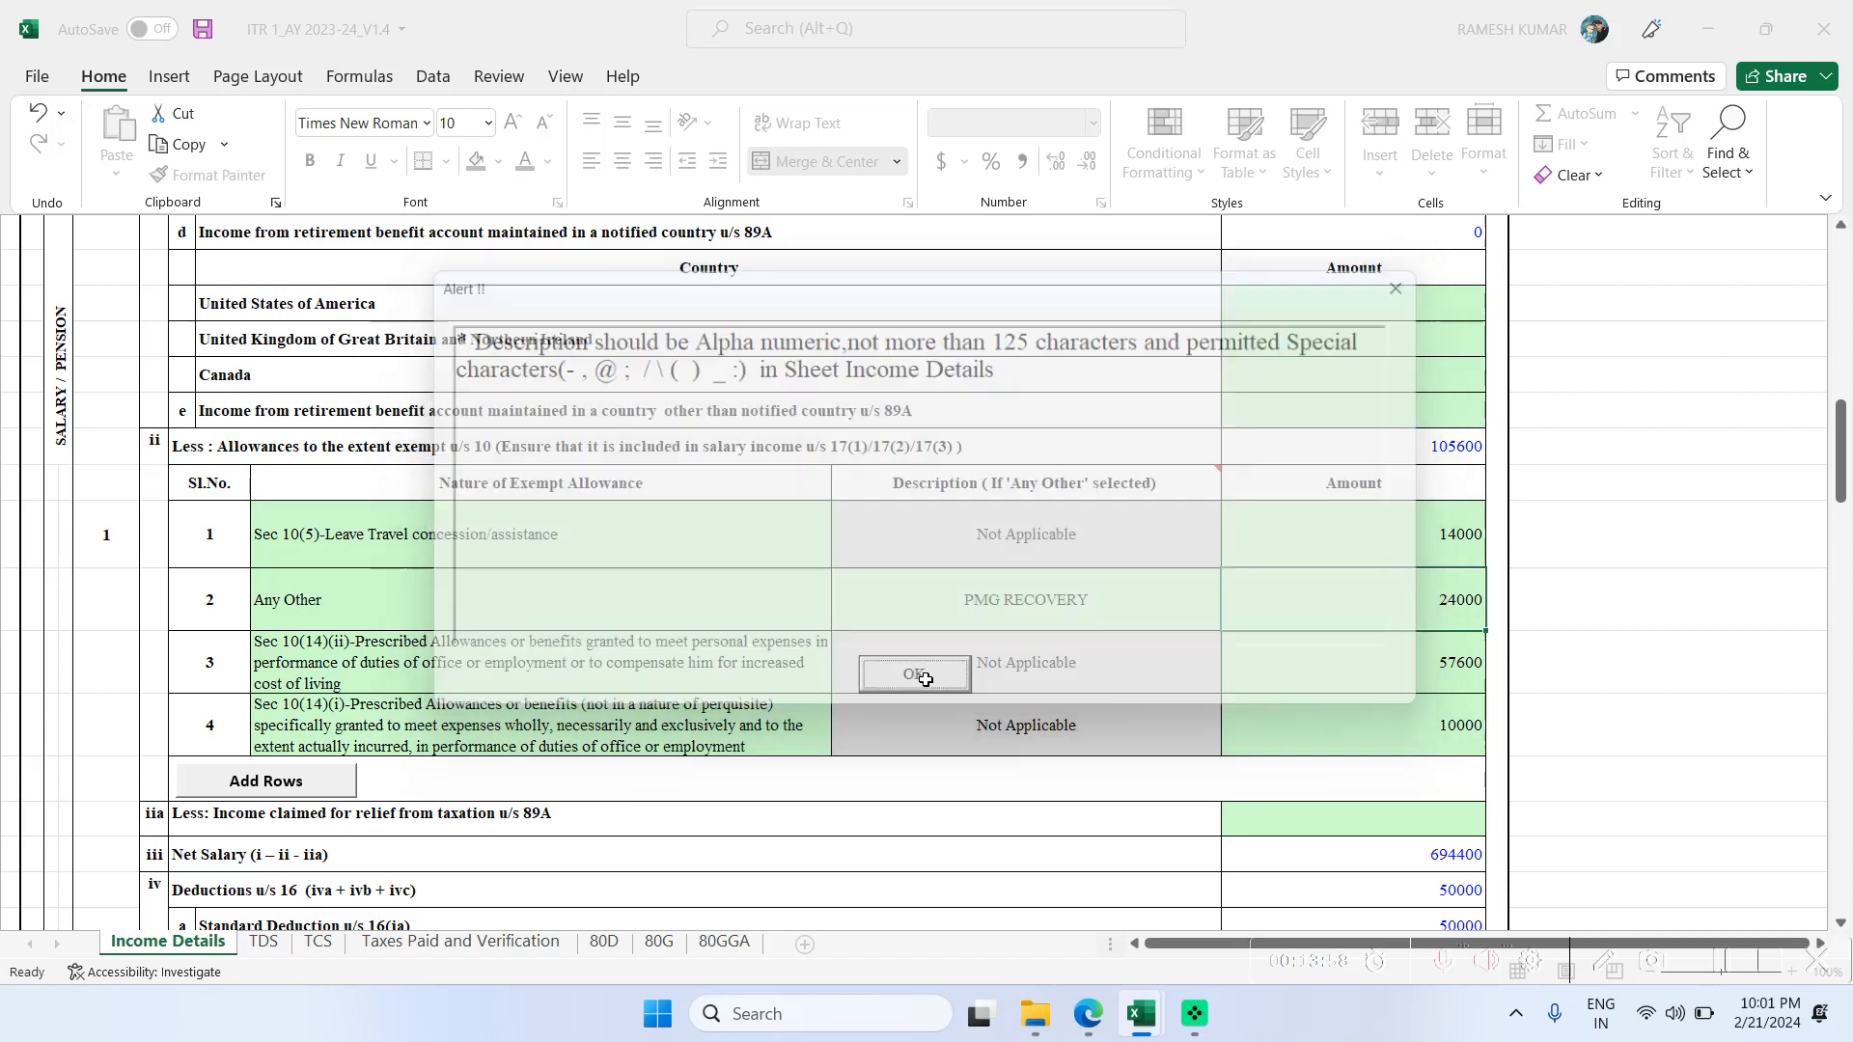
- Set the amount of the Any Other exempt allowance to 44000
{"action": "double_click", "coordinate": [1453, 608]}
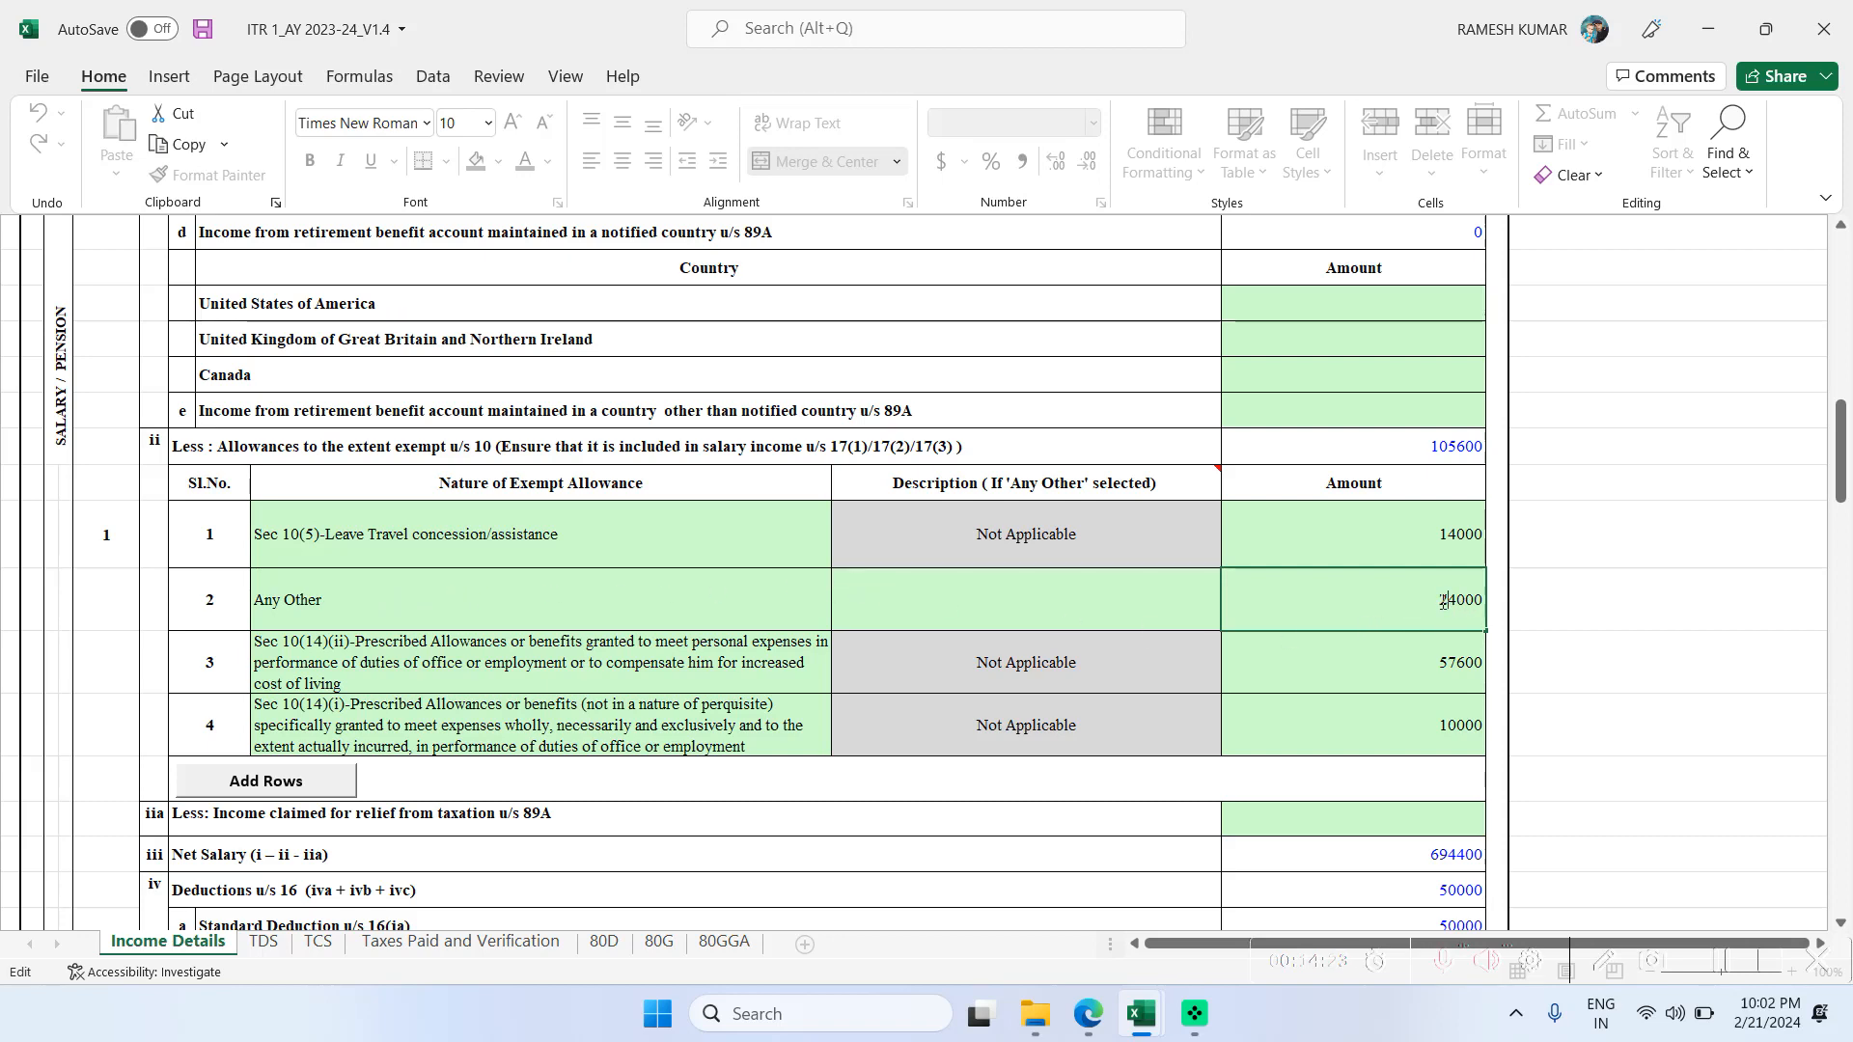
{"action": "left_click_drag", "start_coordinate": [1438, 603], "coordinate": [1483, 600]}
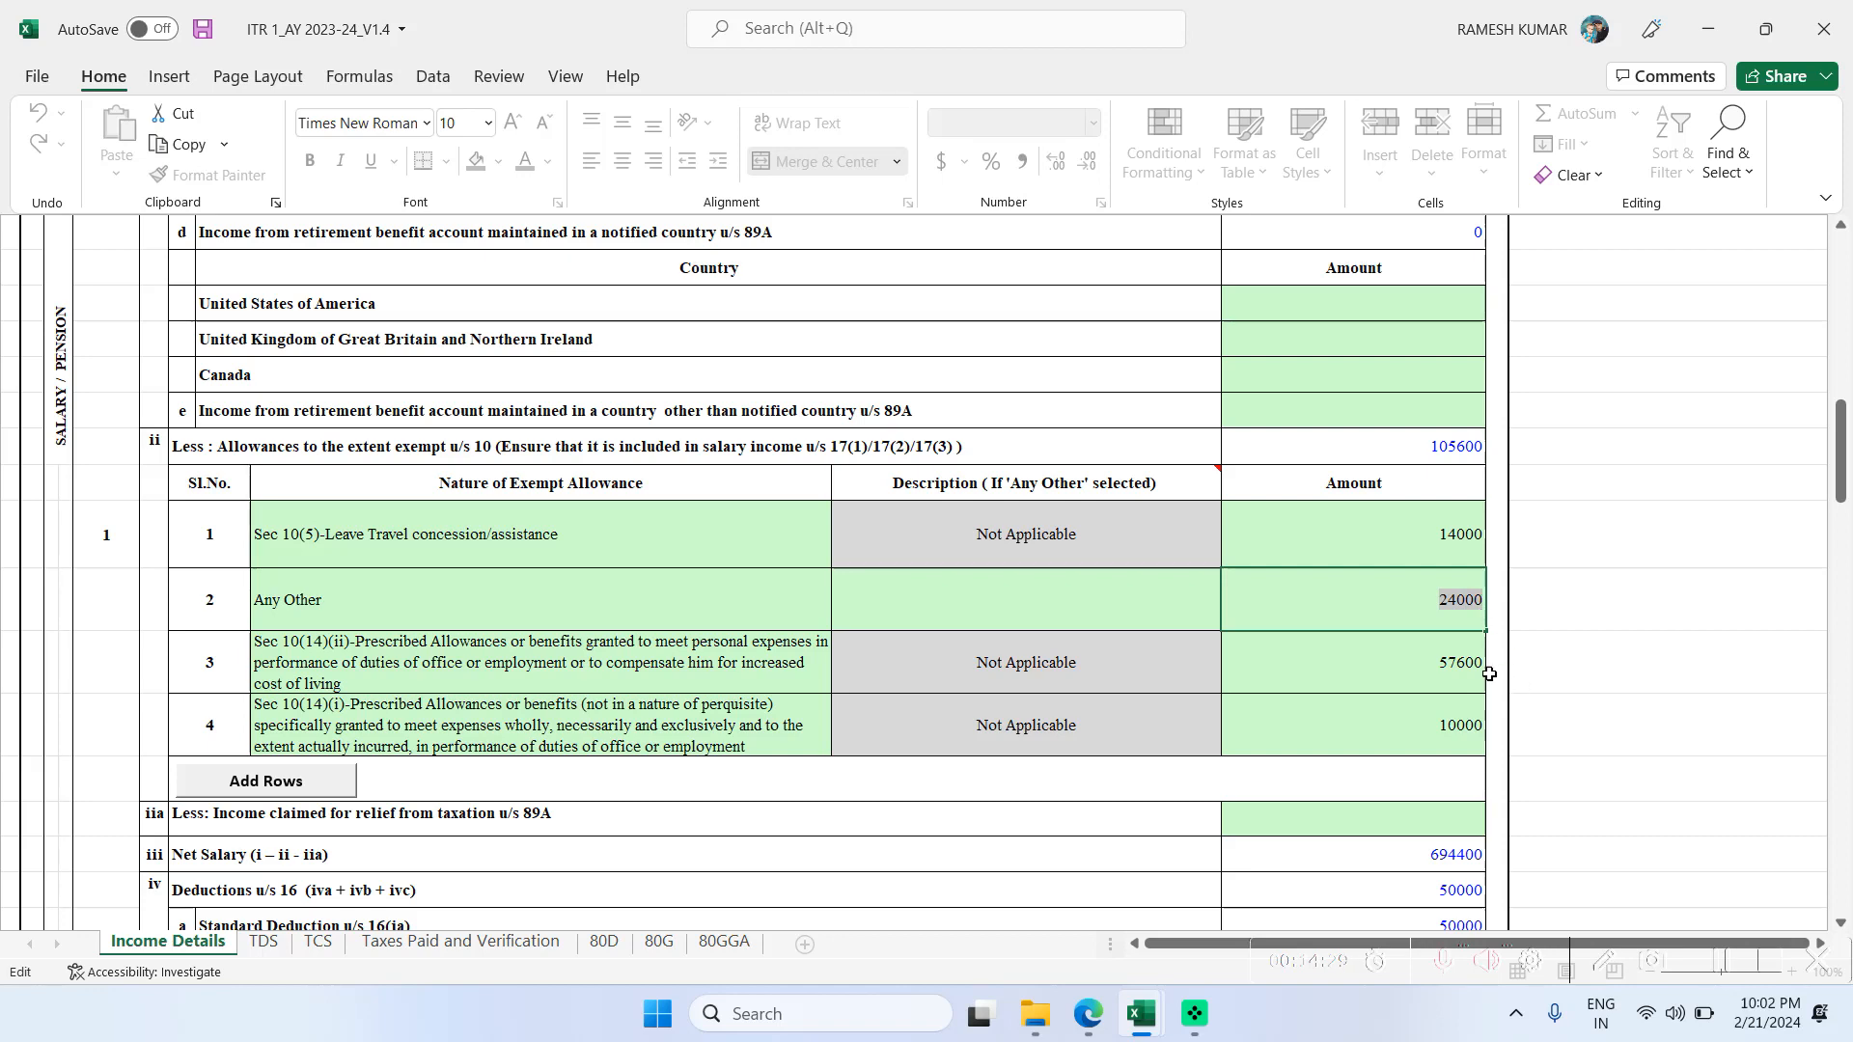
{"action": "left_click", "coordinate": [1439, 612]}
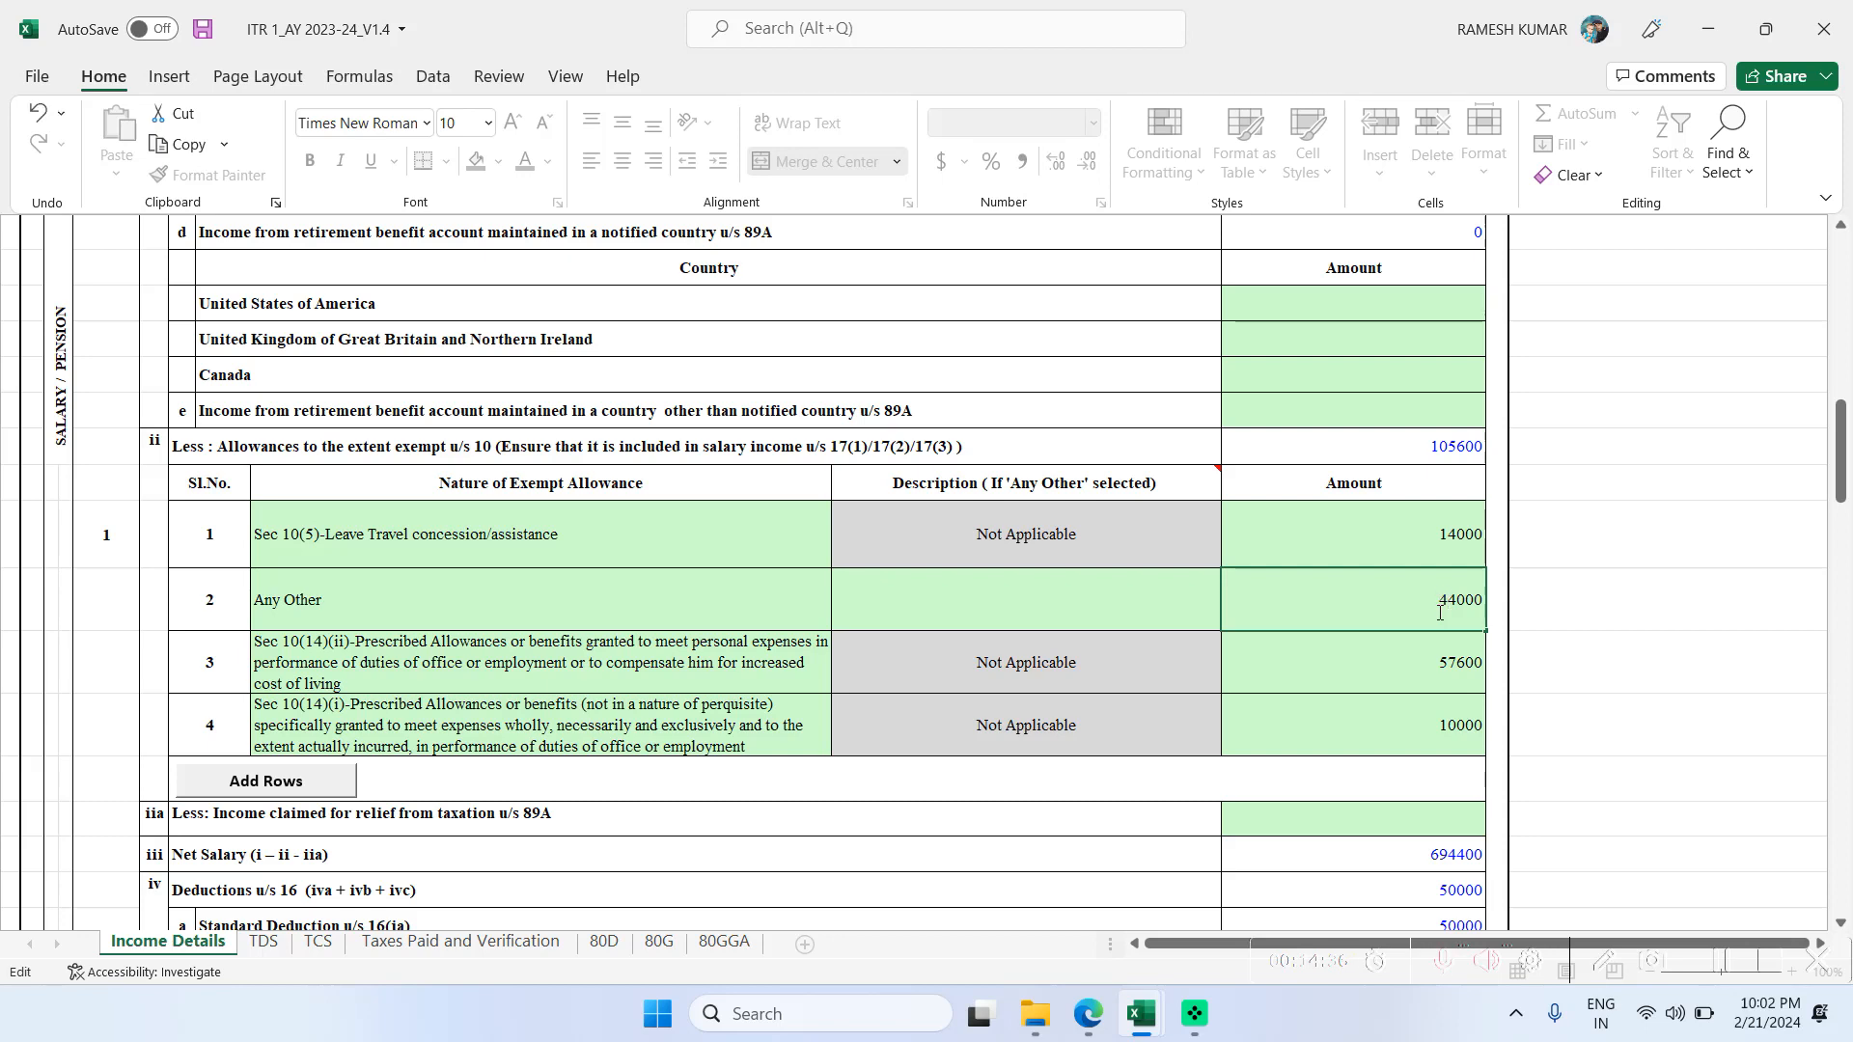
{"action": "type", "text": "4"}
{"action": "left_click", "coordinate": [1354, 664]}
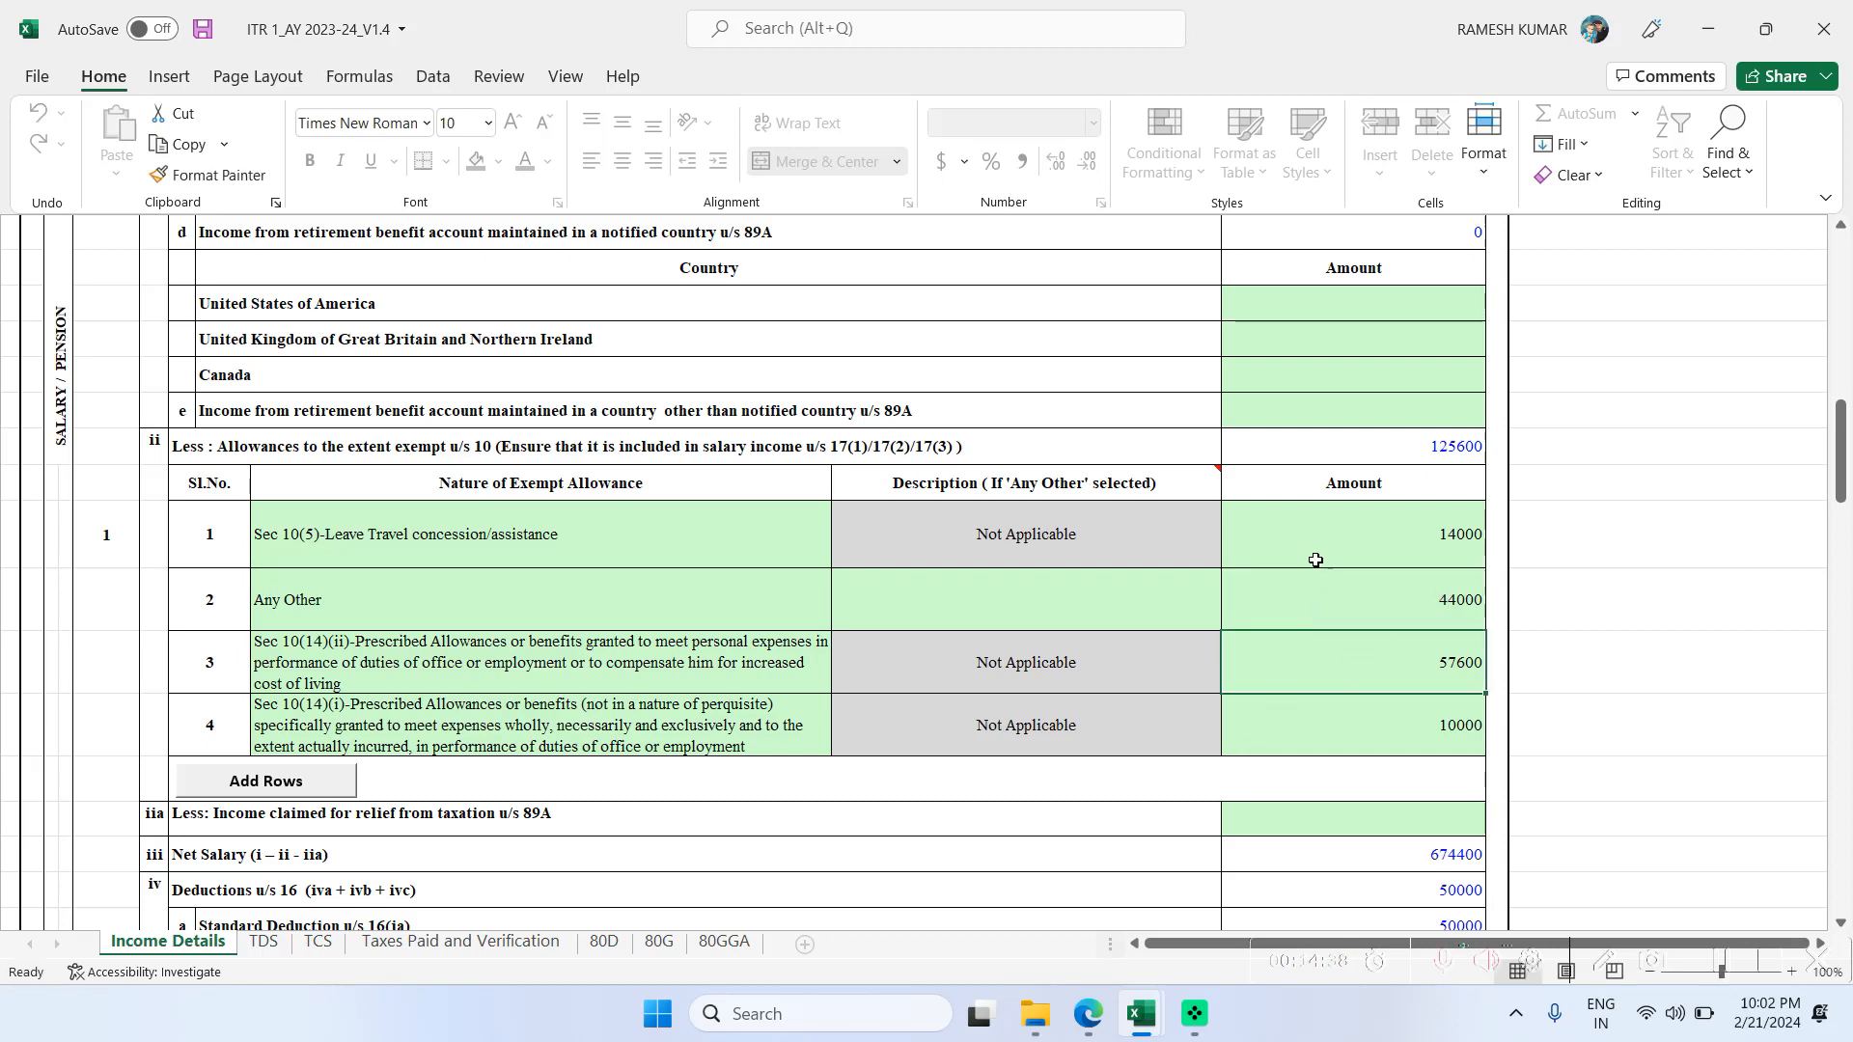
- Try to recalculate the tax for the return with the changed Any Other allowance amount
{"action": "scroll", "coordinate": [1316, 561], "scroll_direction": "up", "scroll_amount": 8}
{"action": "scroll", "coordinate": [1315, 561], "scroll_direction": "up", "scroll_amount": 5}
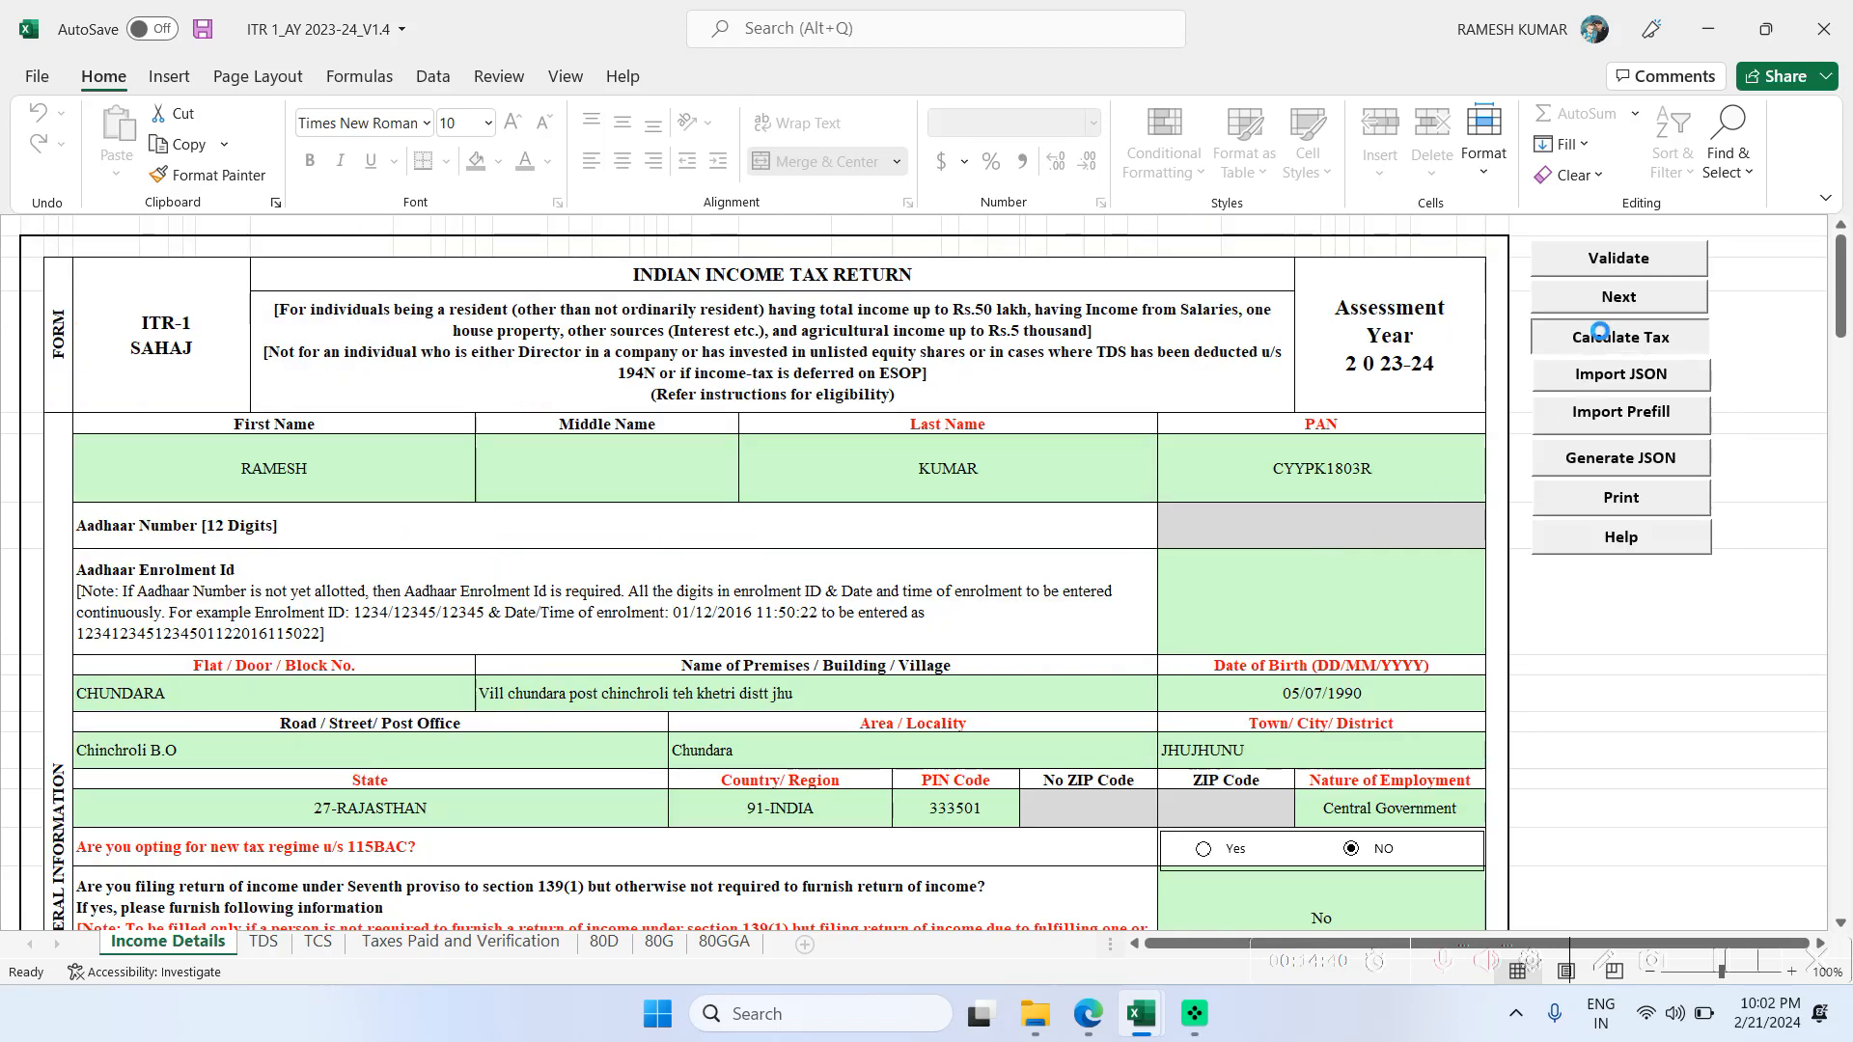
{"action": "left_click", "coordinate": [1544, 336]}
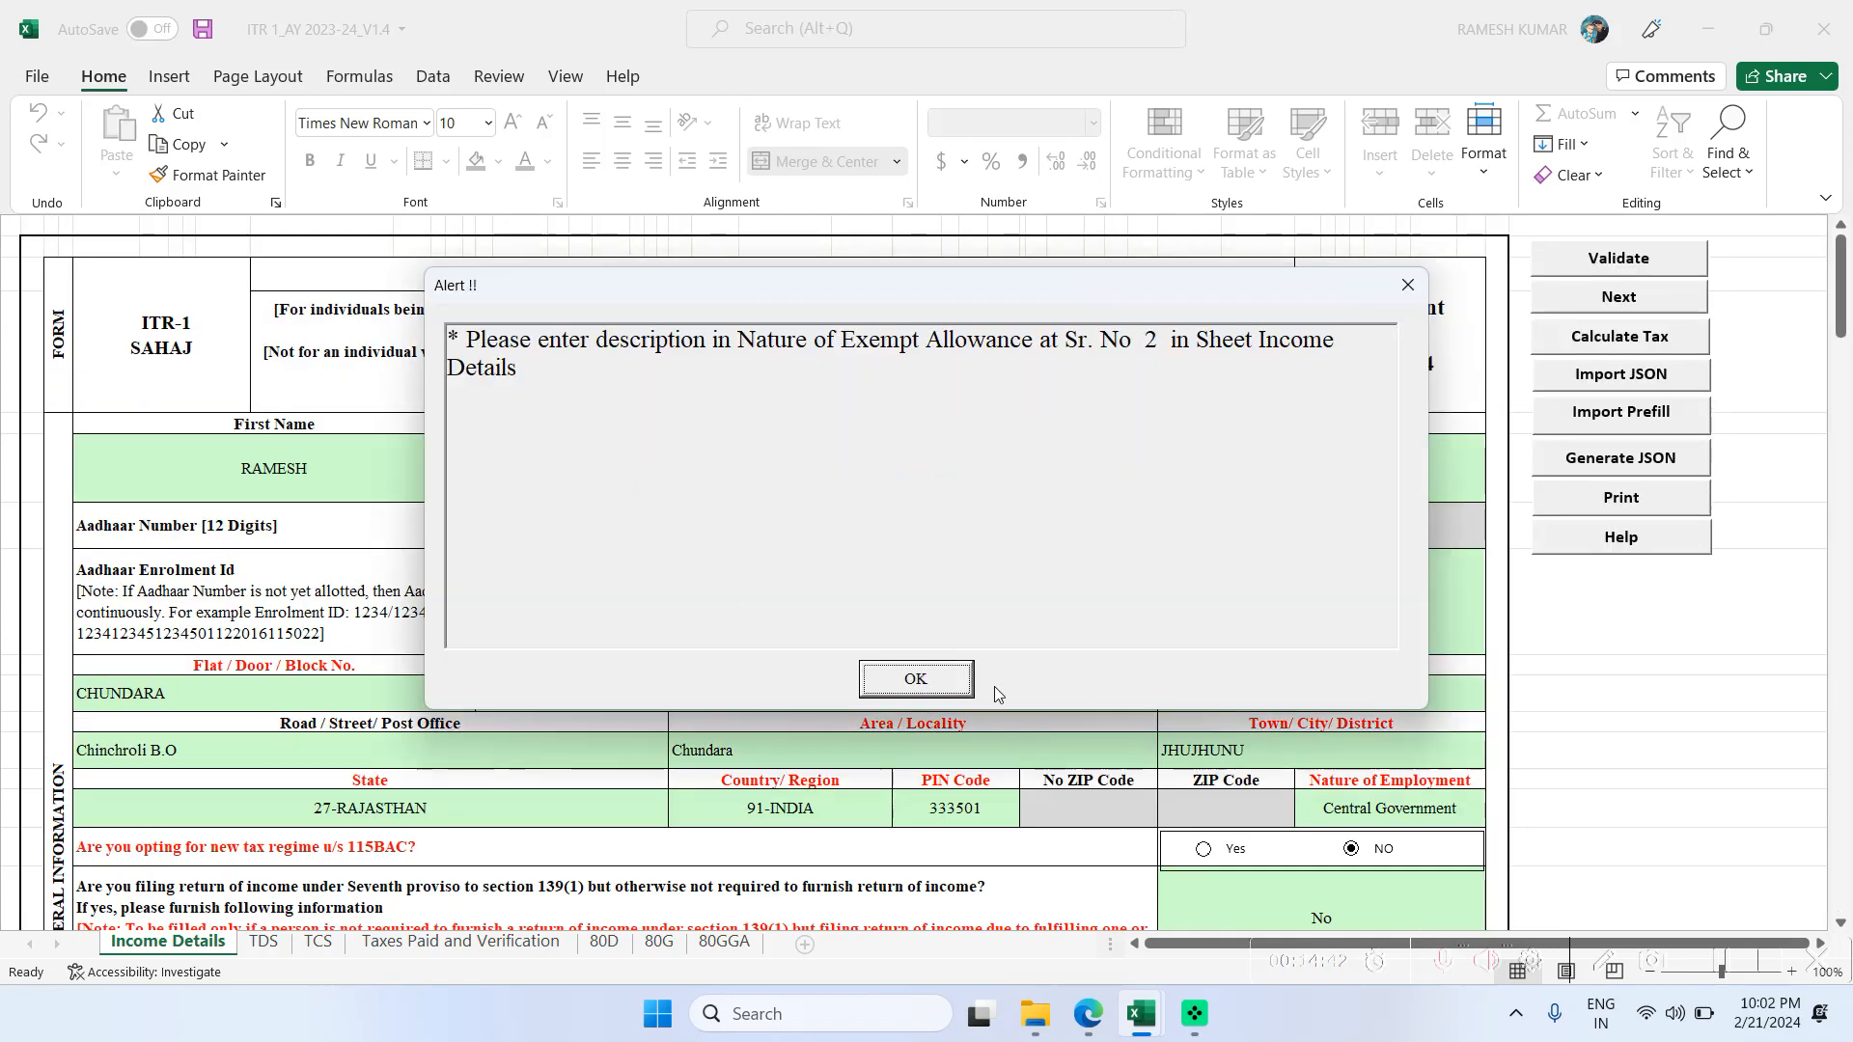
{"action": "left_click", "coordinate": [915, 679]}
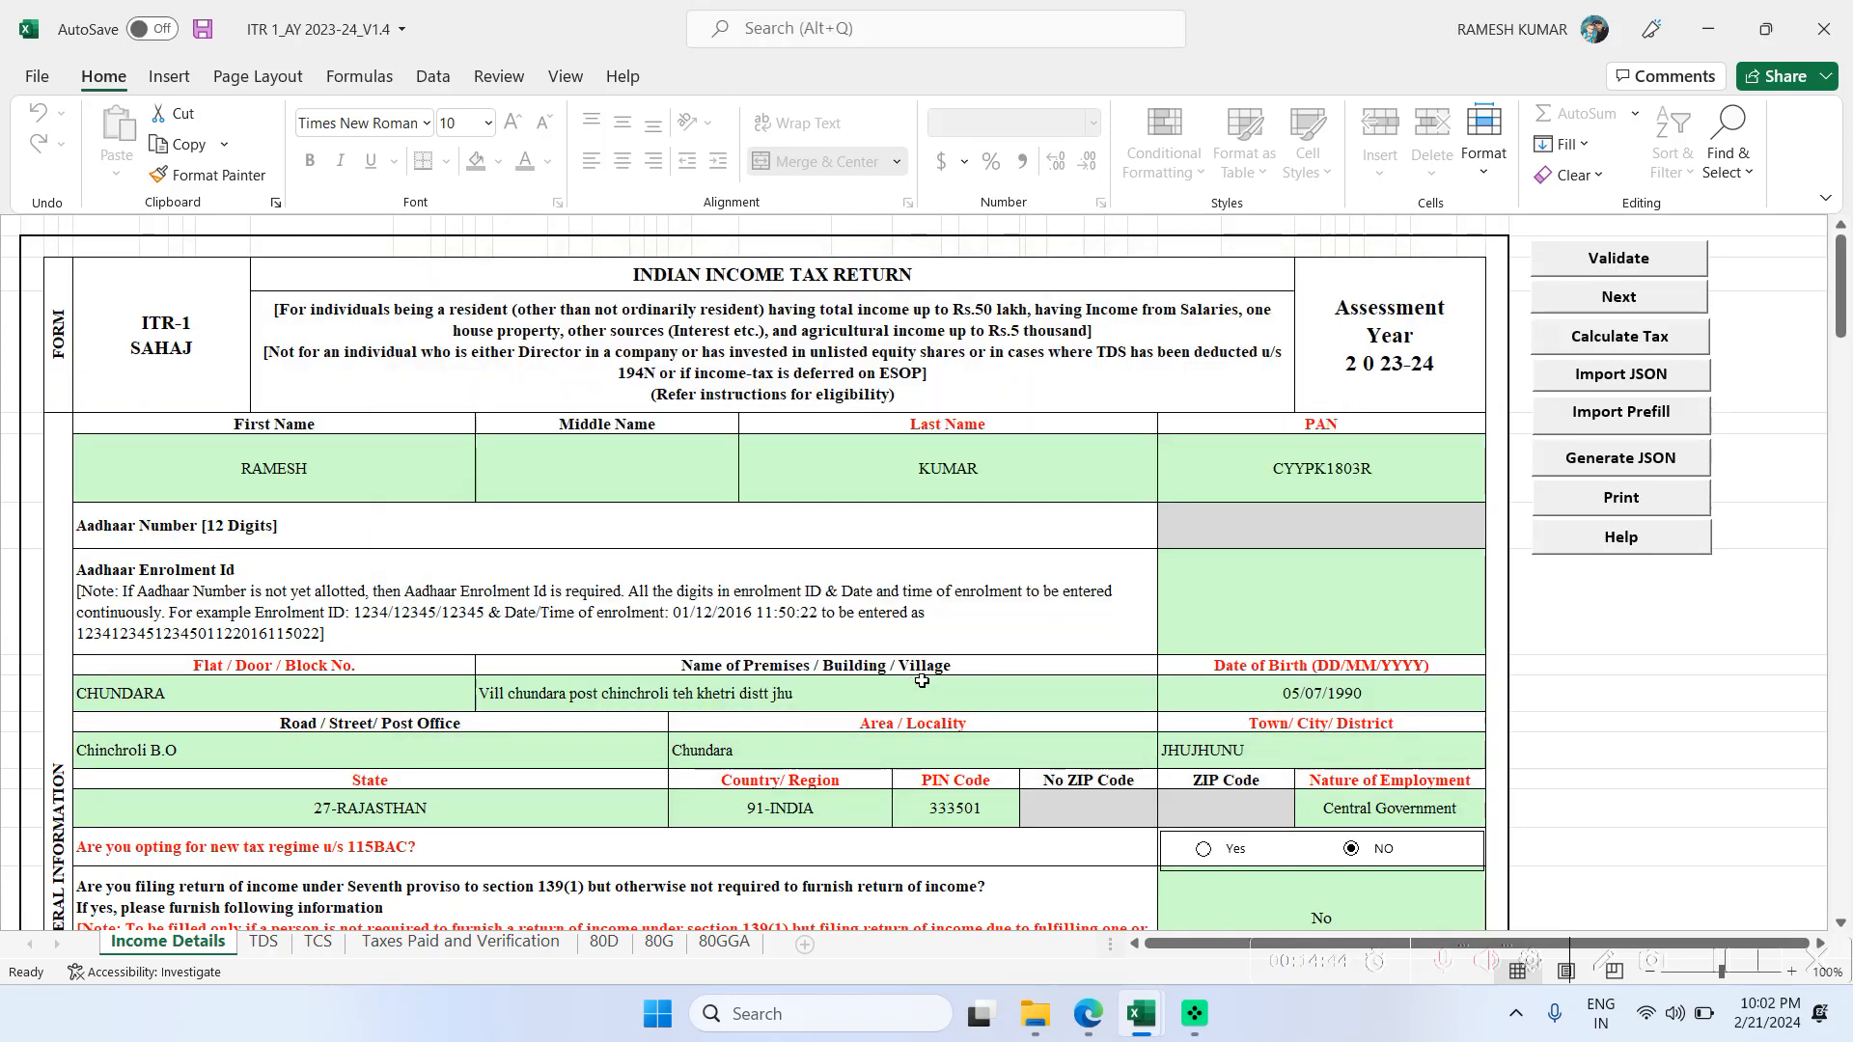
- Enter PMG as the description of the Any Other exempt allowance in the section 10 allowances table
{"action": "scroll", "coordinate": [1281, 717], "scroll_direction": "down", "scroll_amount": 6}
{"action": "scroll", "coordinate": [1282, 717], "scroll_direction": "down", "scroll_amount": 15}
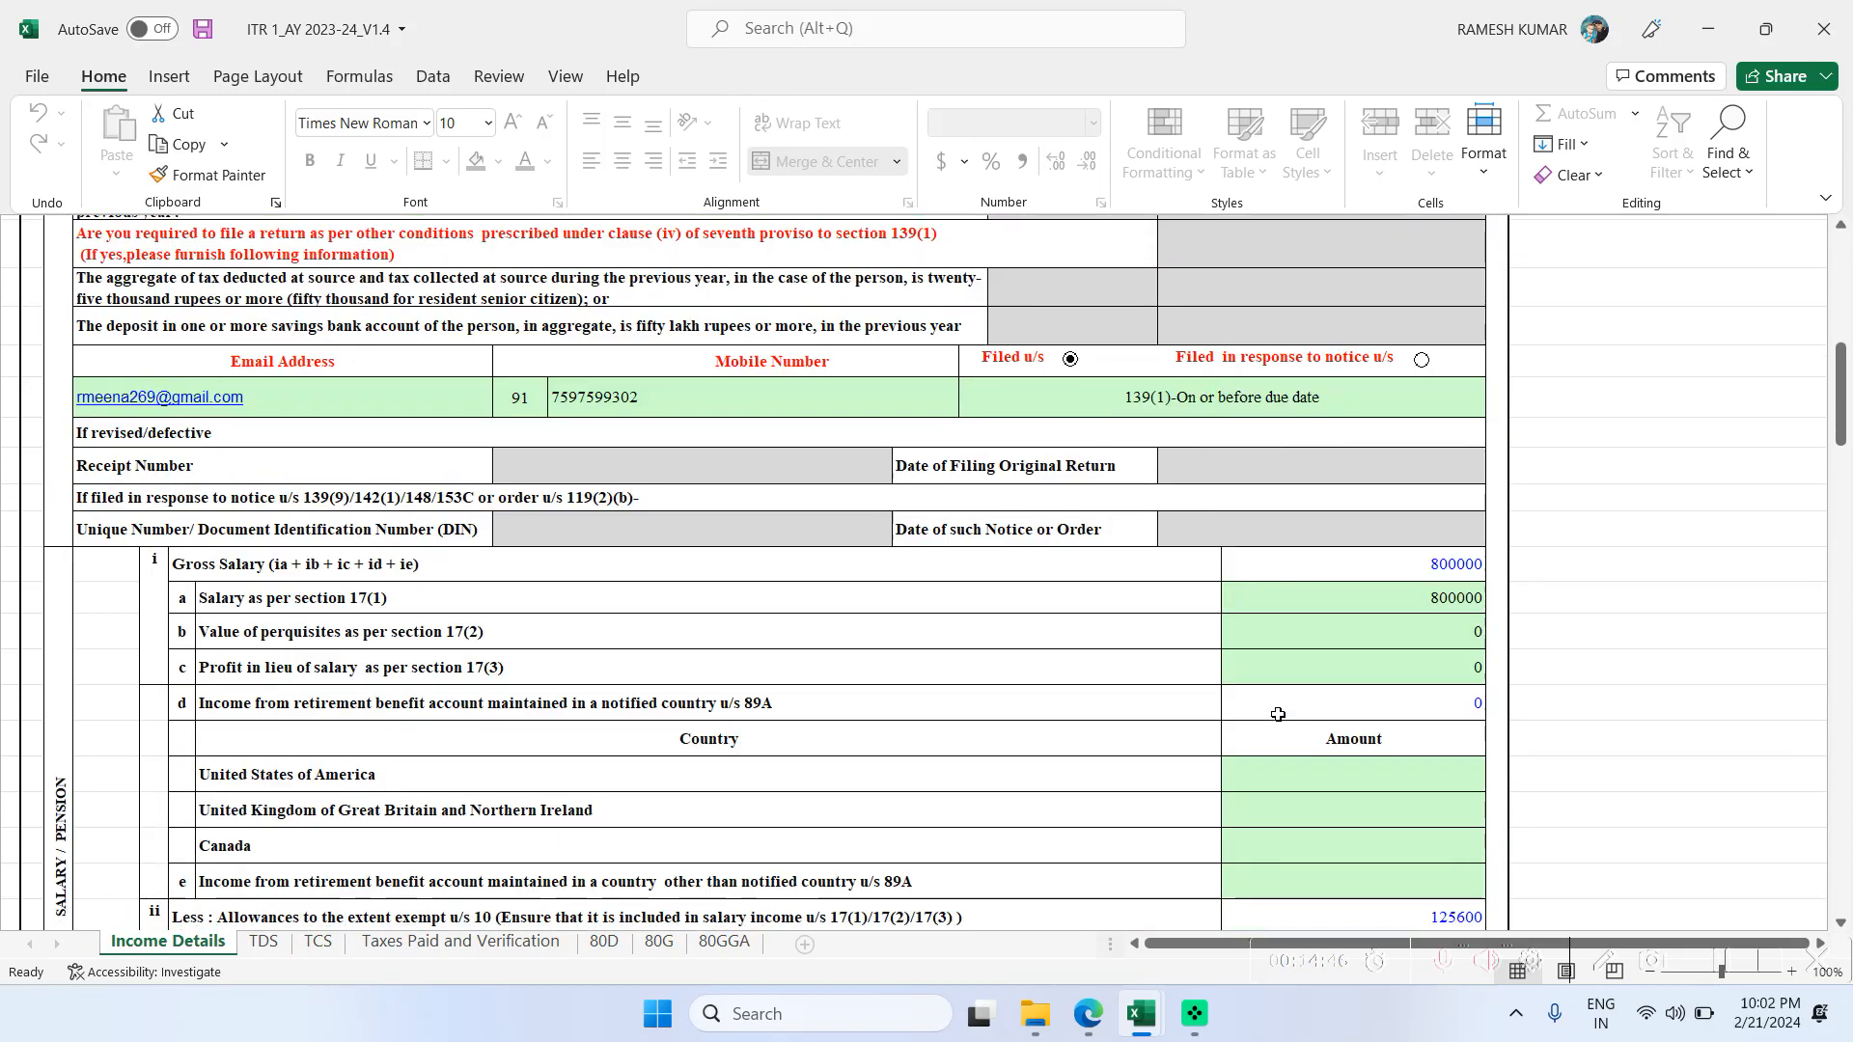
{"action": "scroll", "coordinate": [1063, 703], "scroll_direction": "up", "scroll_amount": 6}
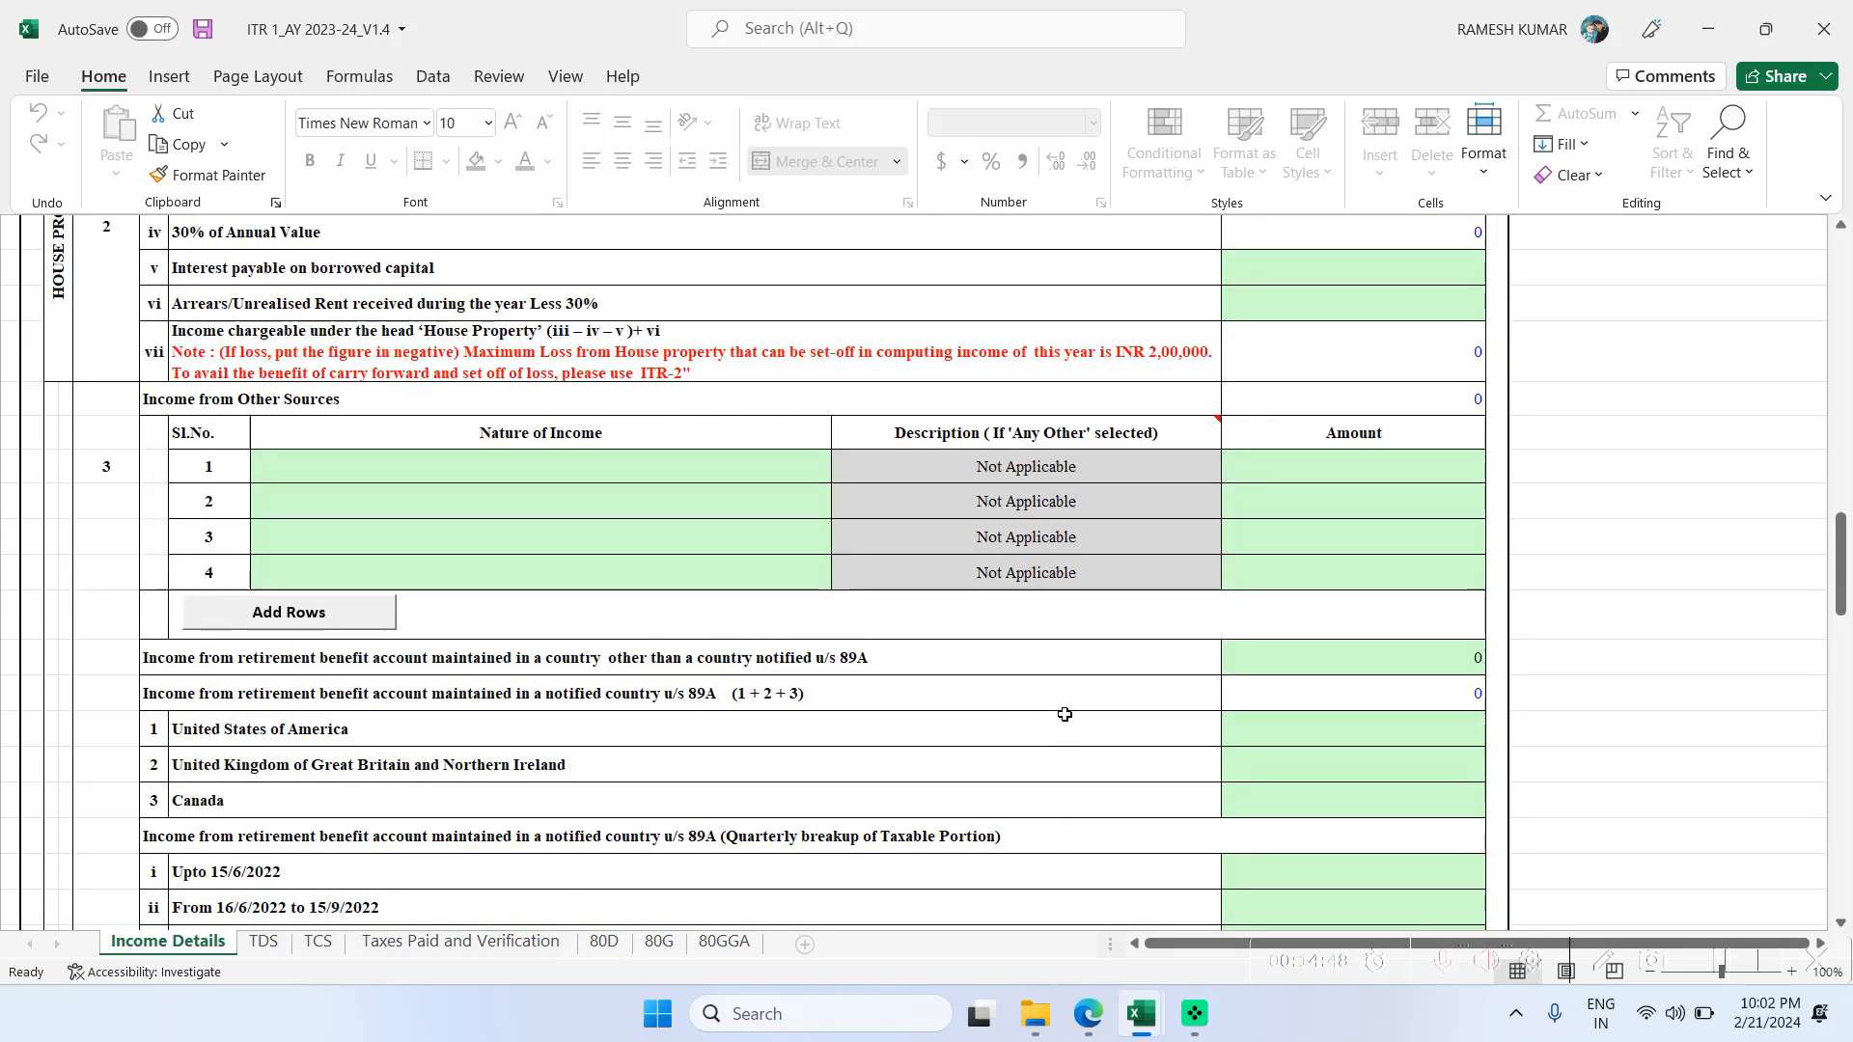
{"action": "left_click", "coordinate": [973, 498]}
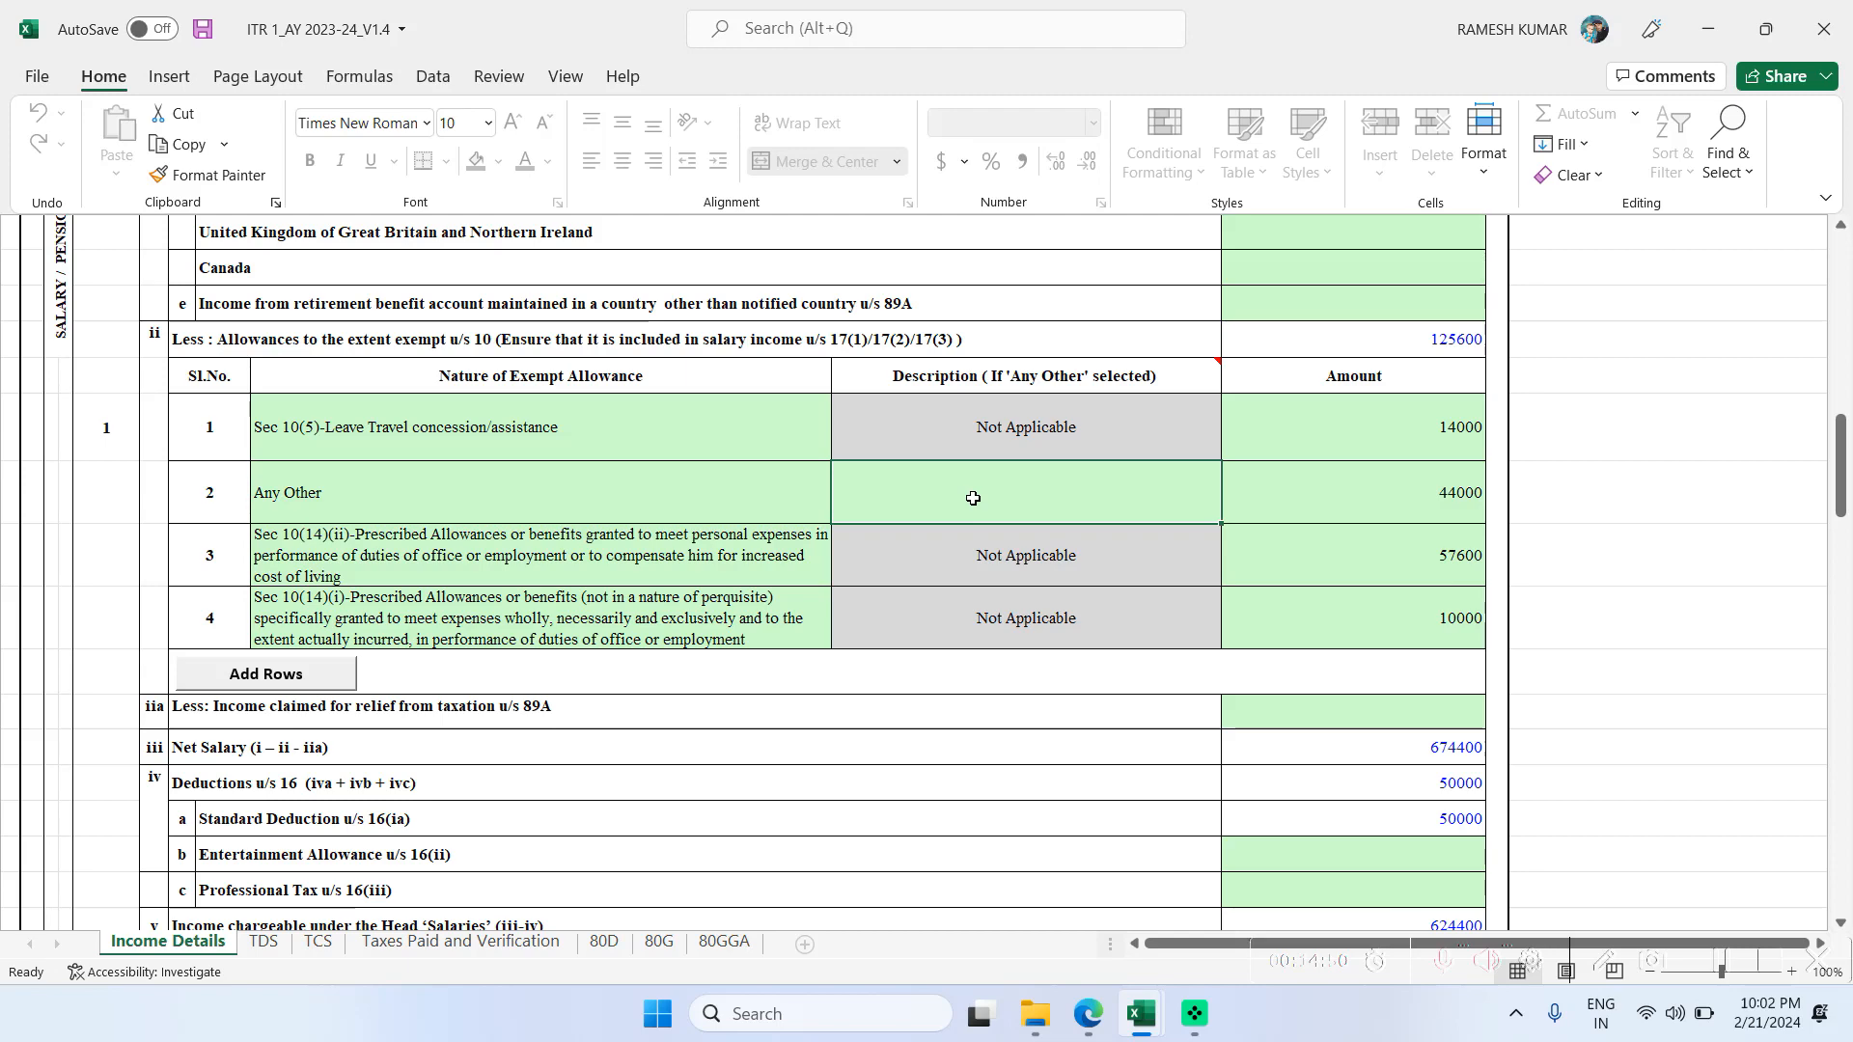
{"action": "type", "text": "PMG"}
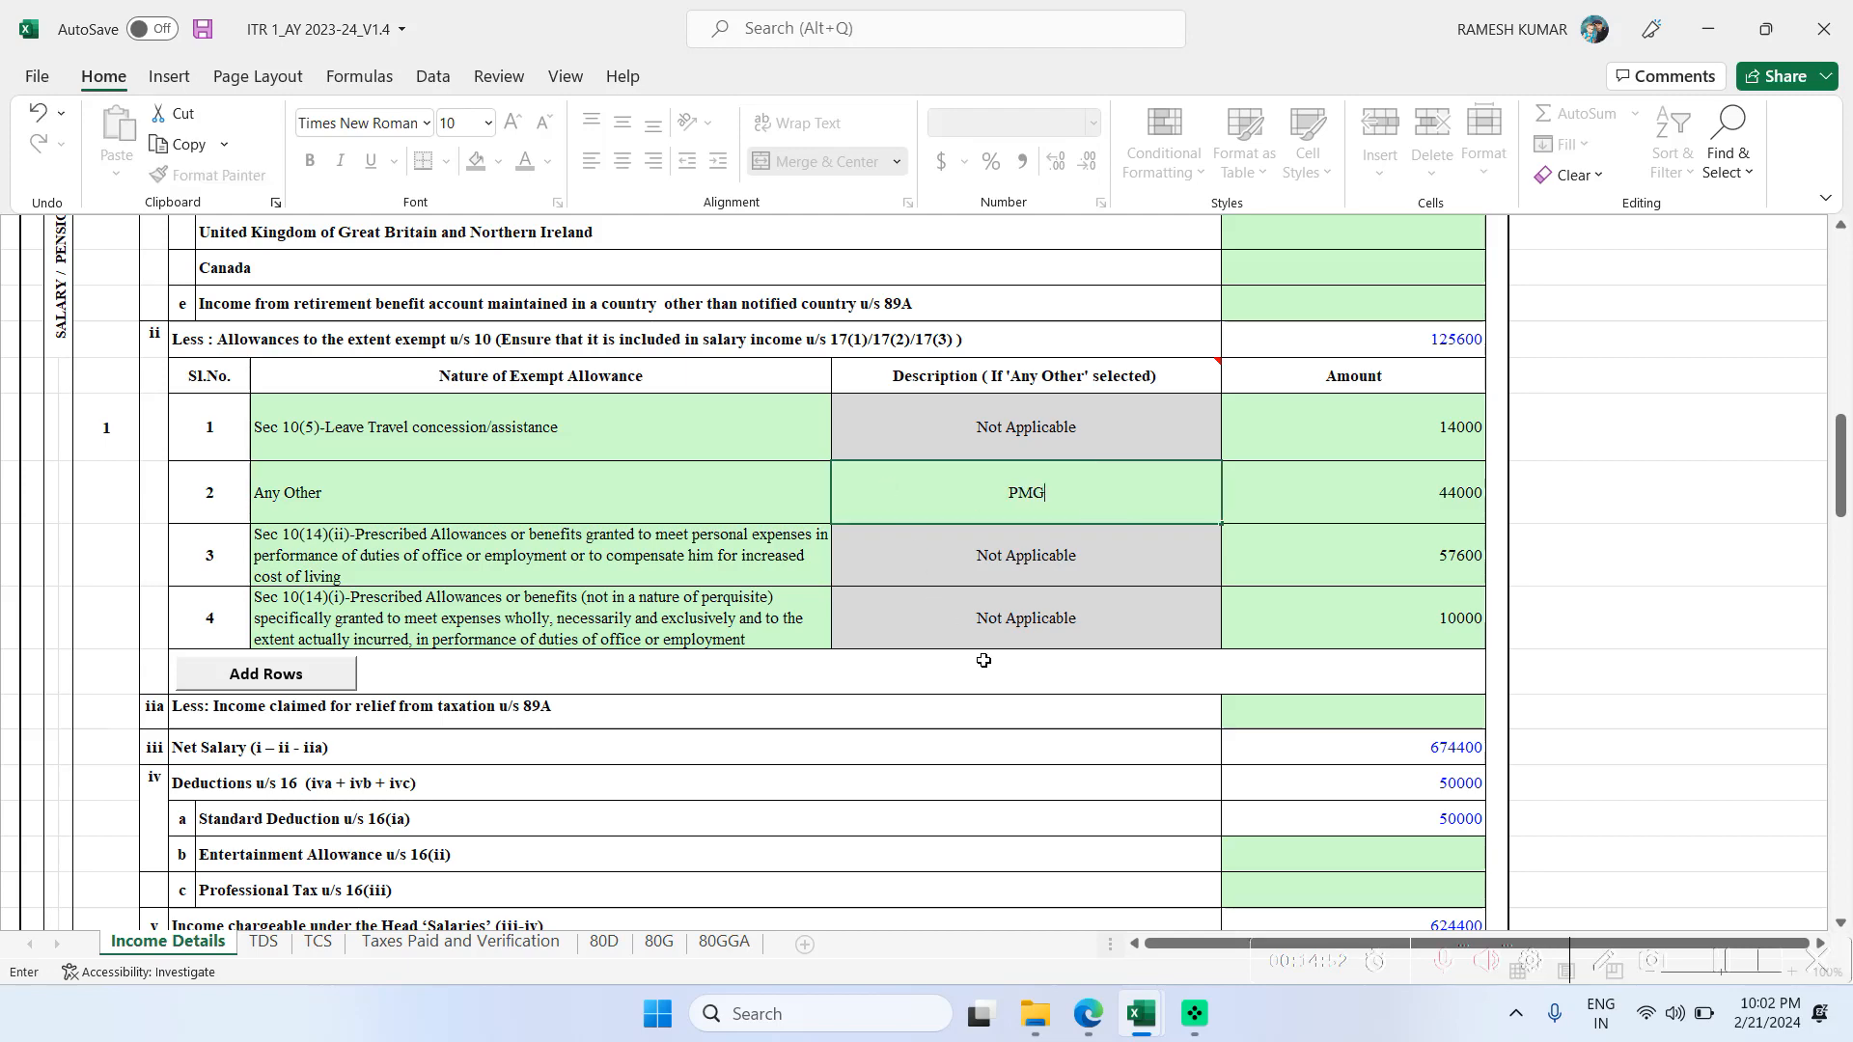
{"action": "left_click", "coordinate": [1019, 687]}
- Review the tax payable, cess, late fee and total tax figures, and check the deductions, gross total income and section 10 exempt allowances
{"action": "scroll", "coordinate": [1272, 566], "scroll_direction": "up", "scroll_amount": 5}
{"action": "scroll", "coordinate": [1273, 566], "scroll_direction": "up", "scroll_amount": 6}
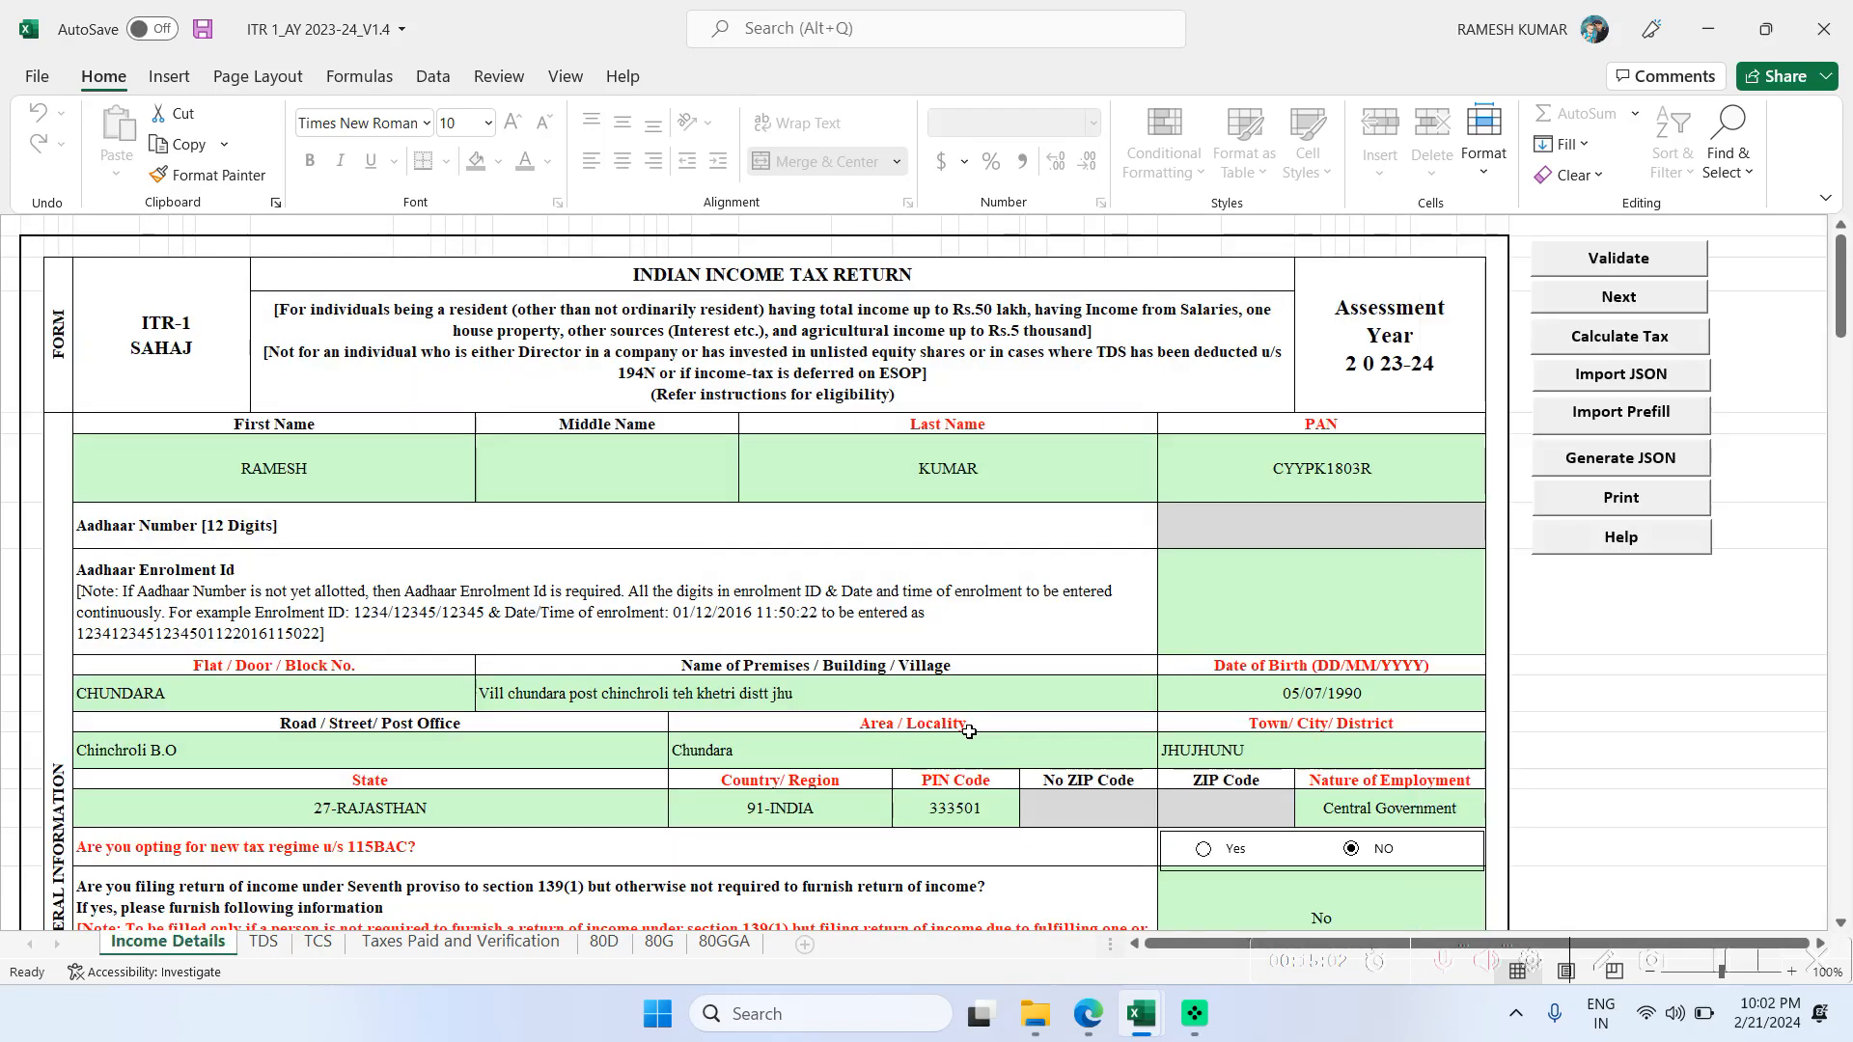
{"action": "scroll", "coordinate": [968, 730], "scroll_direction": "down", "scroll_amount": 20}
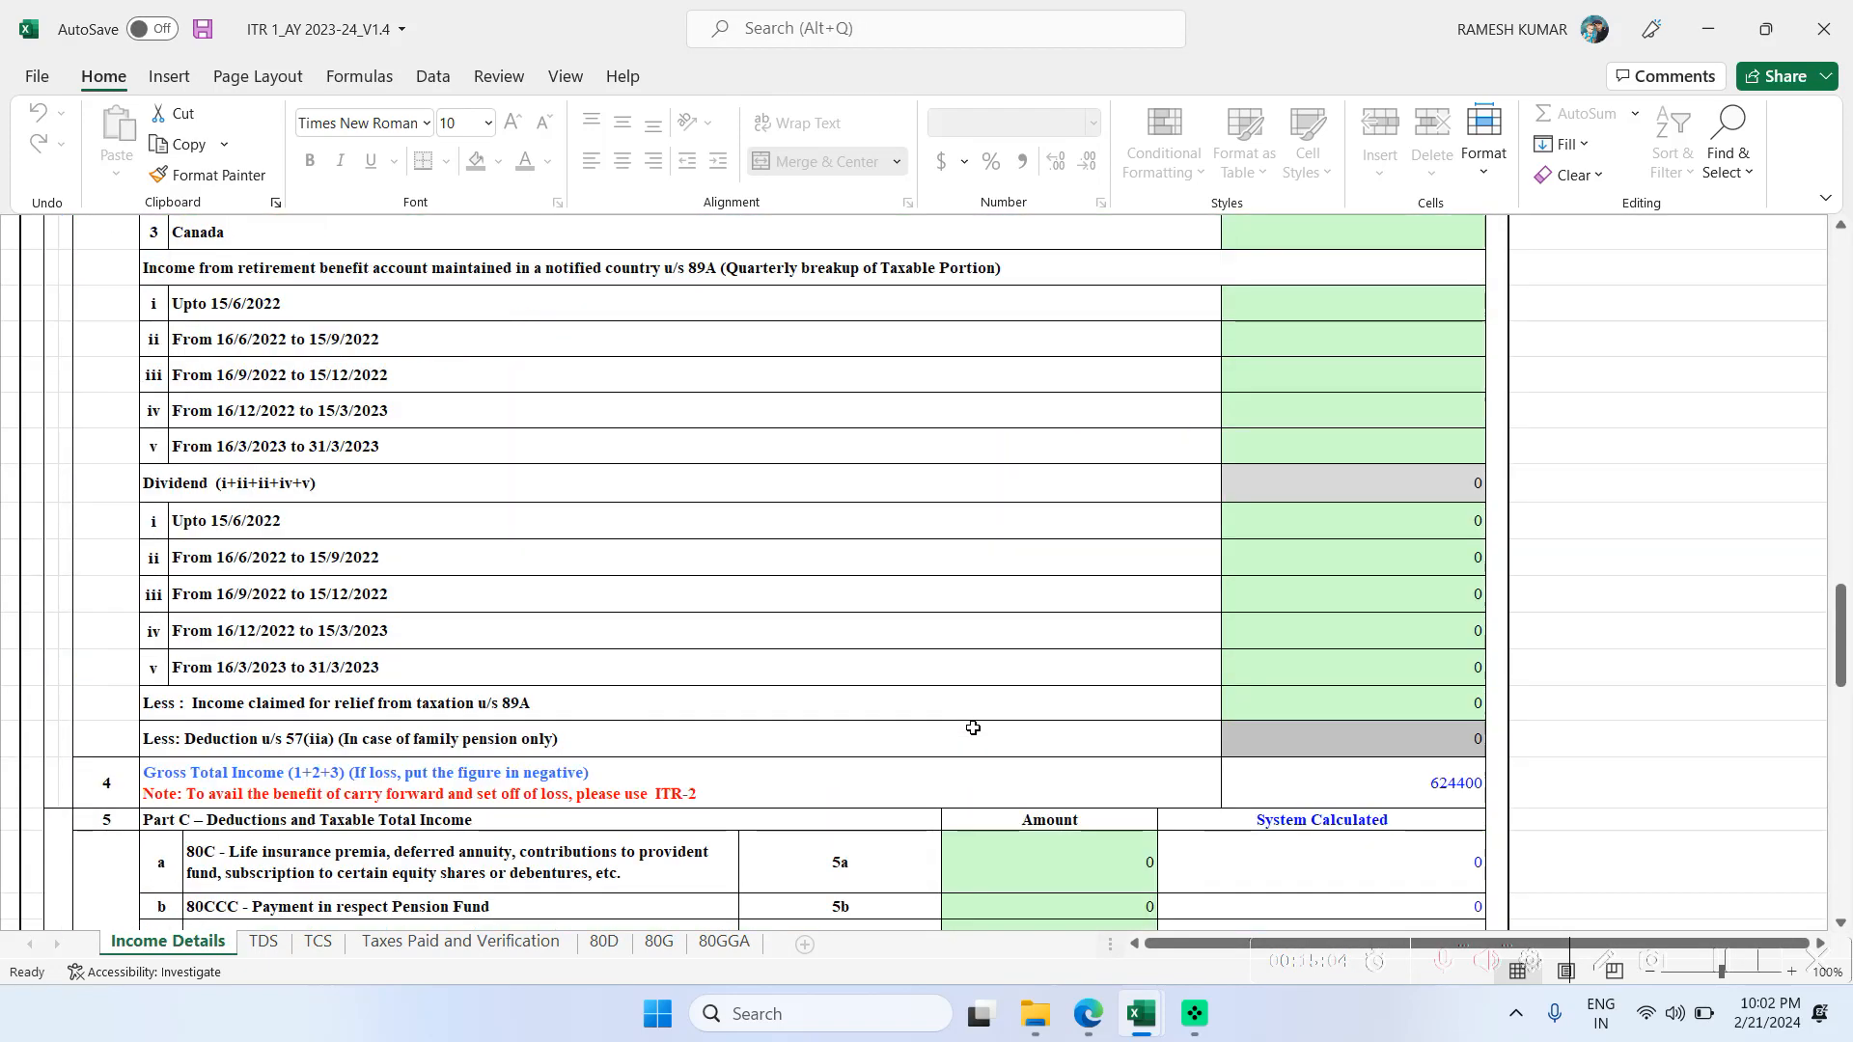
{"action": "scroll", "coordinate": [973, 727], "scroll_direction": "down", "scroll_amount": 15}
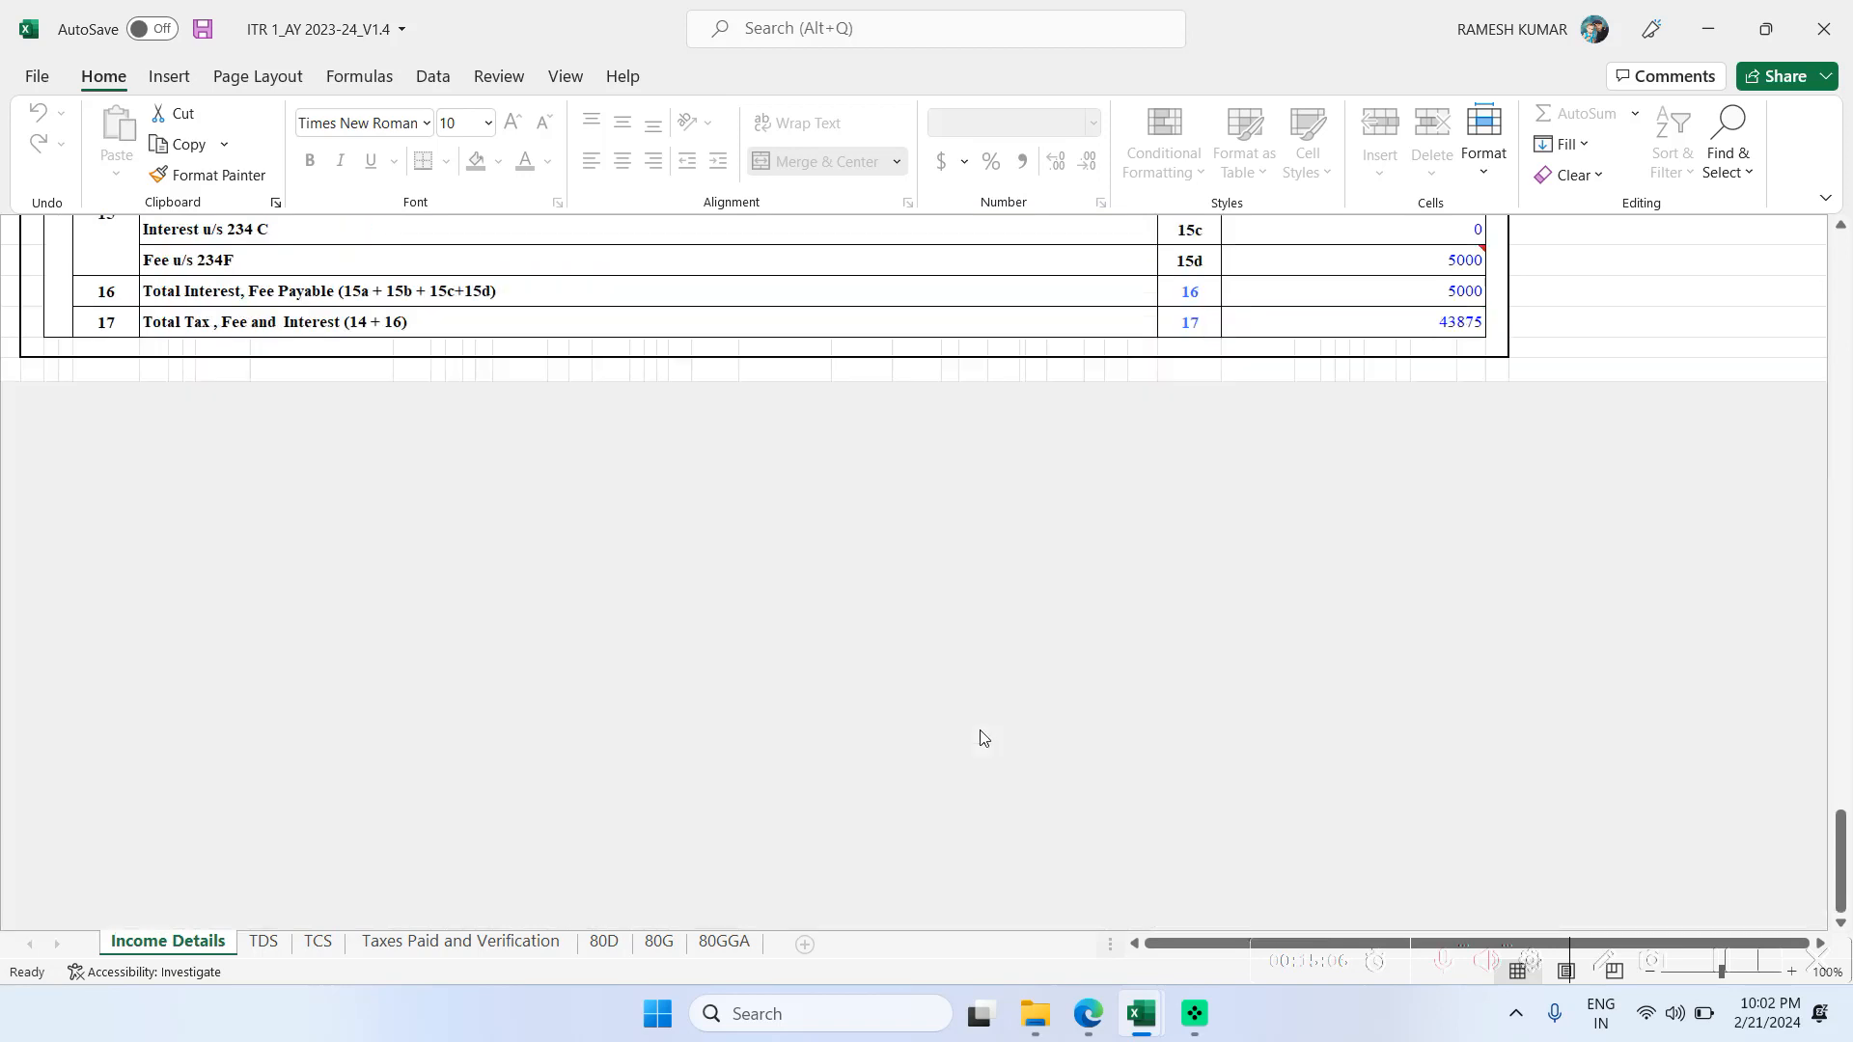
{"action": "scroll", "coordinate": [982, 737], "scroll_direction": "up", "scroll_amount": 5}
{"action": "scroll", "coordinate": [983, 737], "scroll_direction": "up", "scroll_amount": 1}
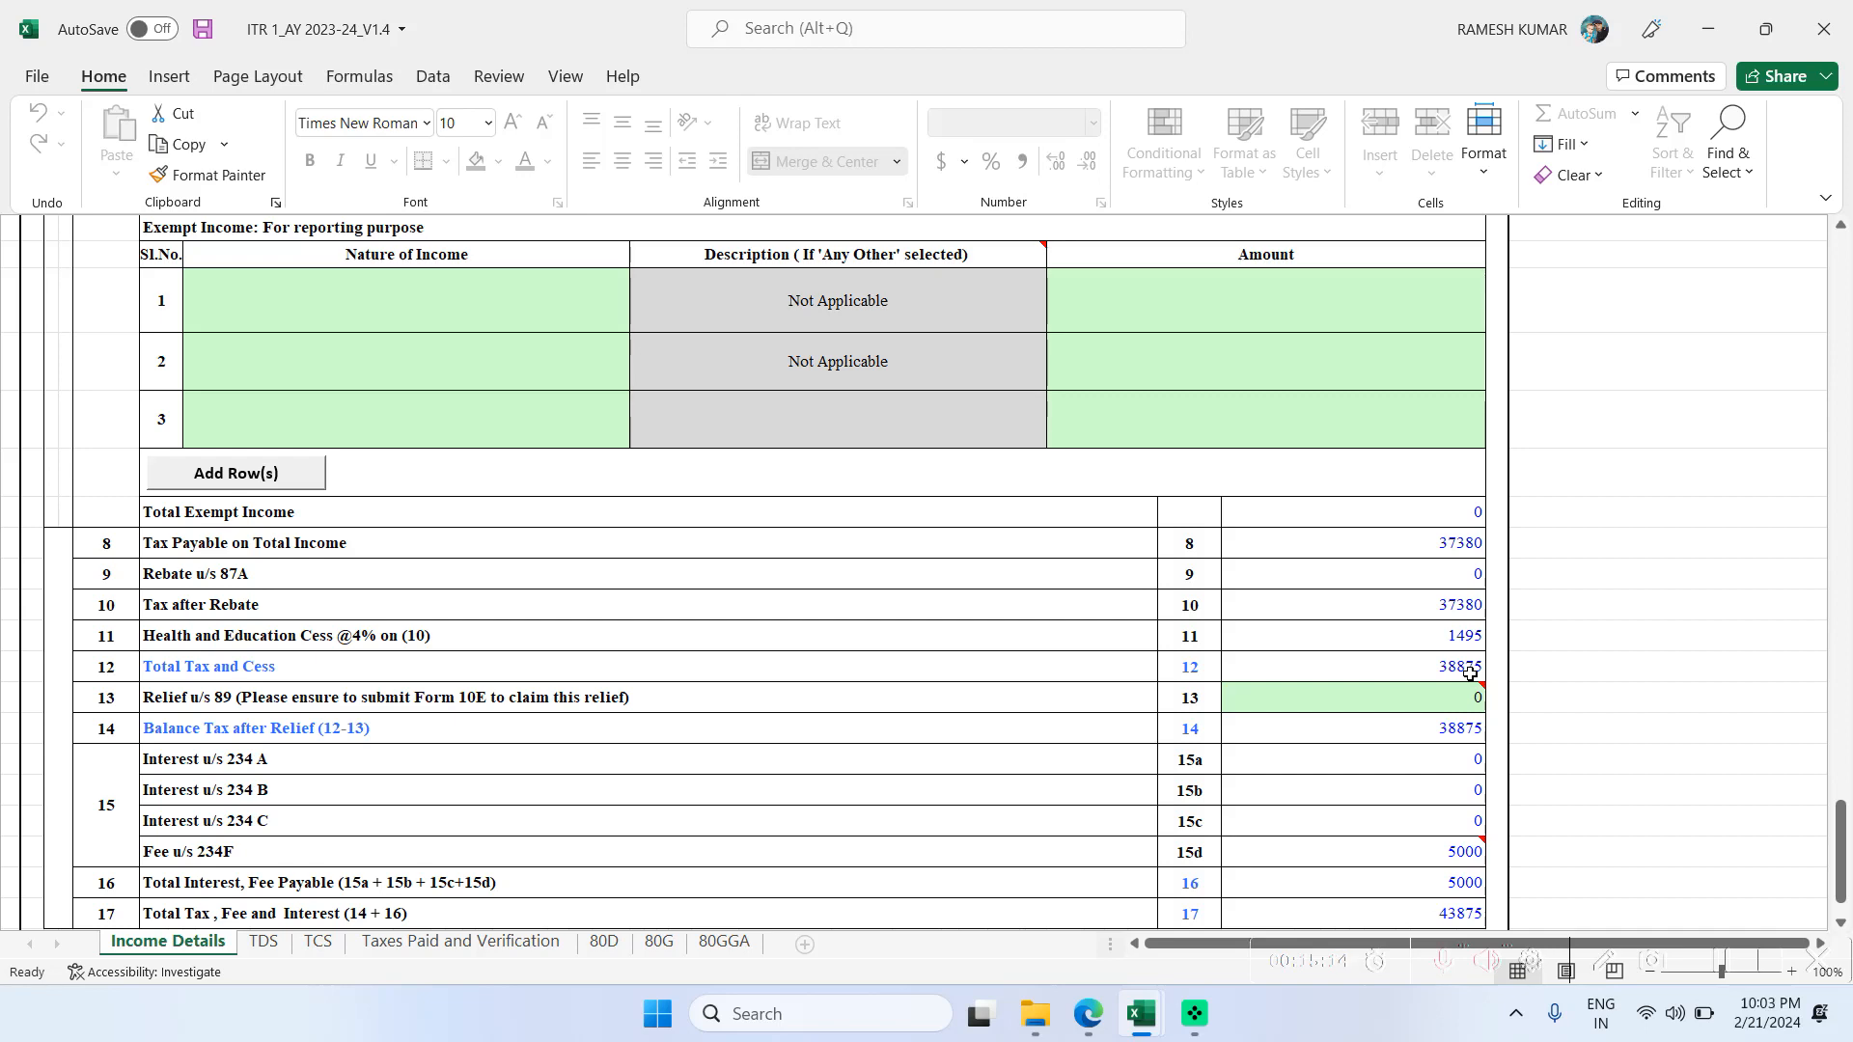
{"action": "scroll", "coordinate": [1304, 665], "scroll_direction": "up", "scroll_amount": 6}
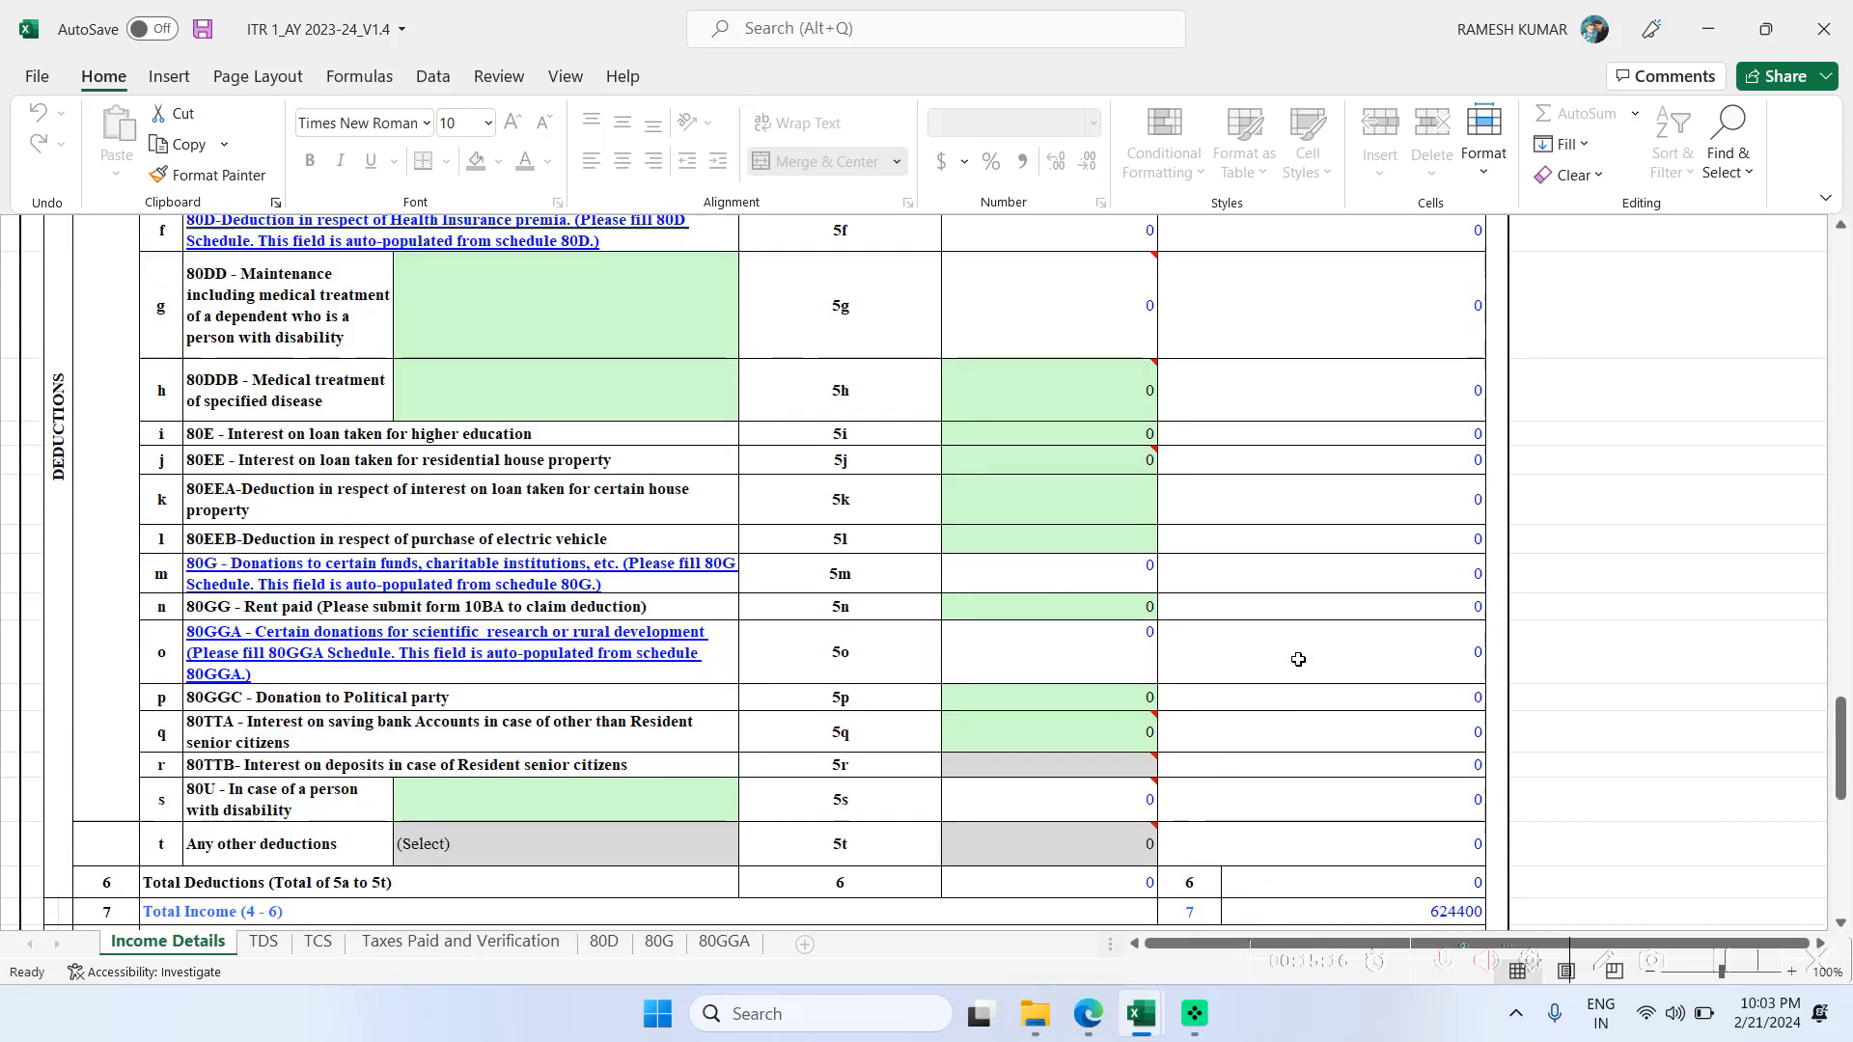
{"action": "scroll", "coordinate": [1194, 584], "scroll_direction": "up", "scroll_amount": 8}
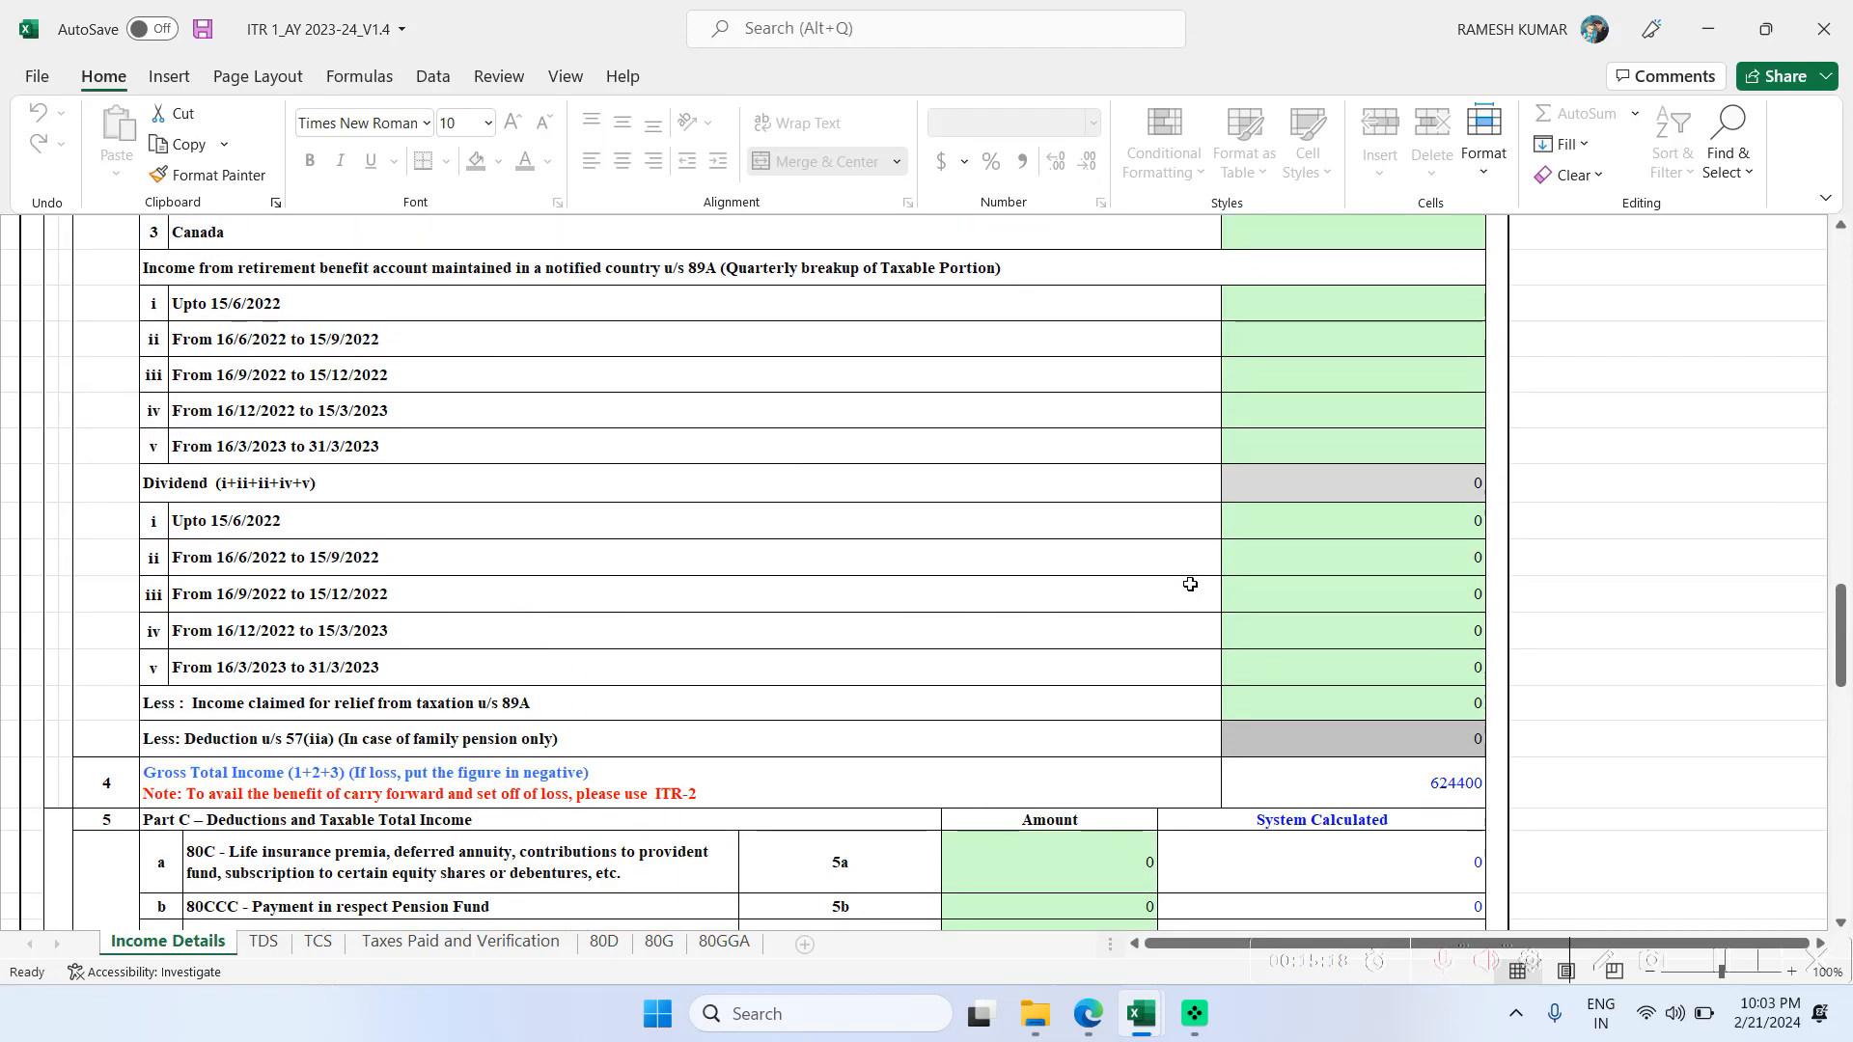
{"action": "scroll", "coordinate": [1190, 584], "scroll_direction": "up", "scroll_amount": 8}
{"action": "scroll", "coordinate": [1033, 516], "scroll_direction": "up", "scroll_amount": 8}
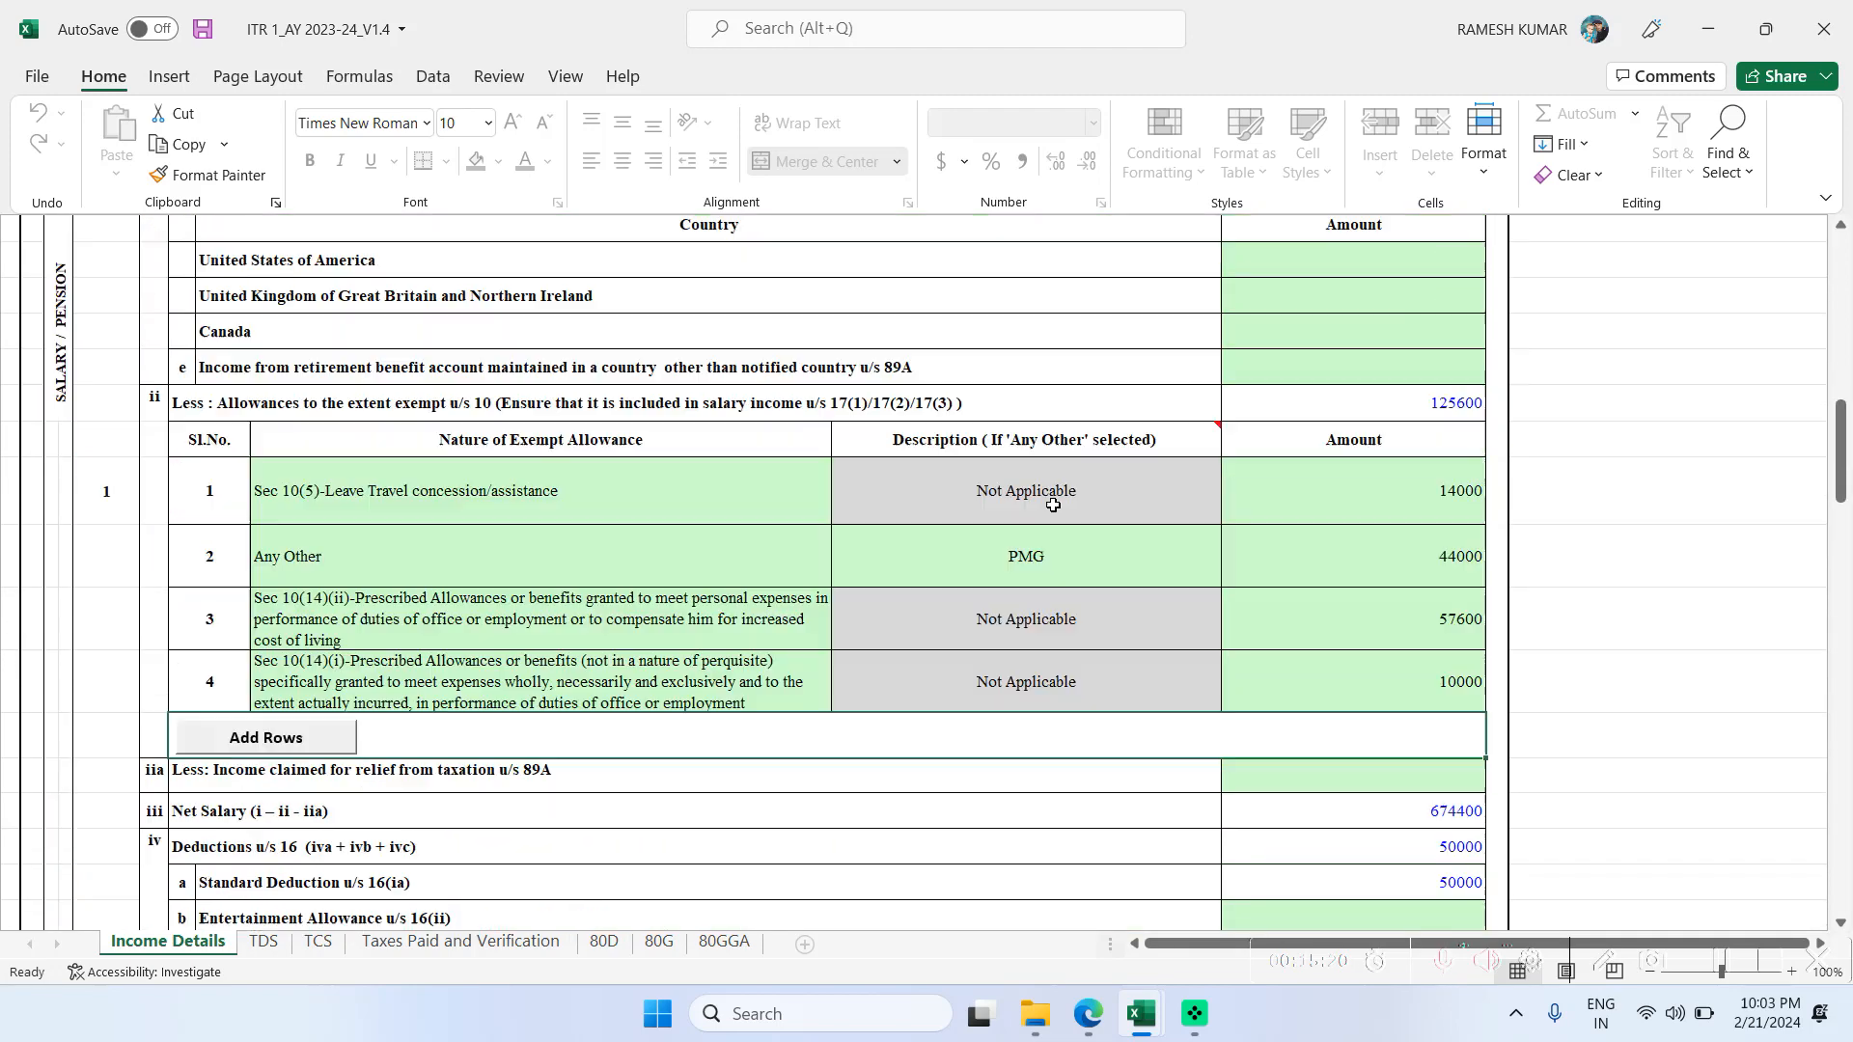
{"action": "scroll", "coordinate": [1053, 506], "scroll_direction": "up", "scroll_amount": 2}
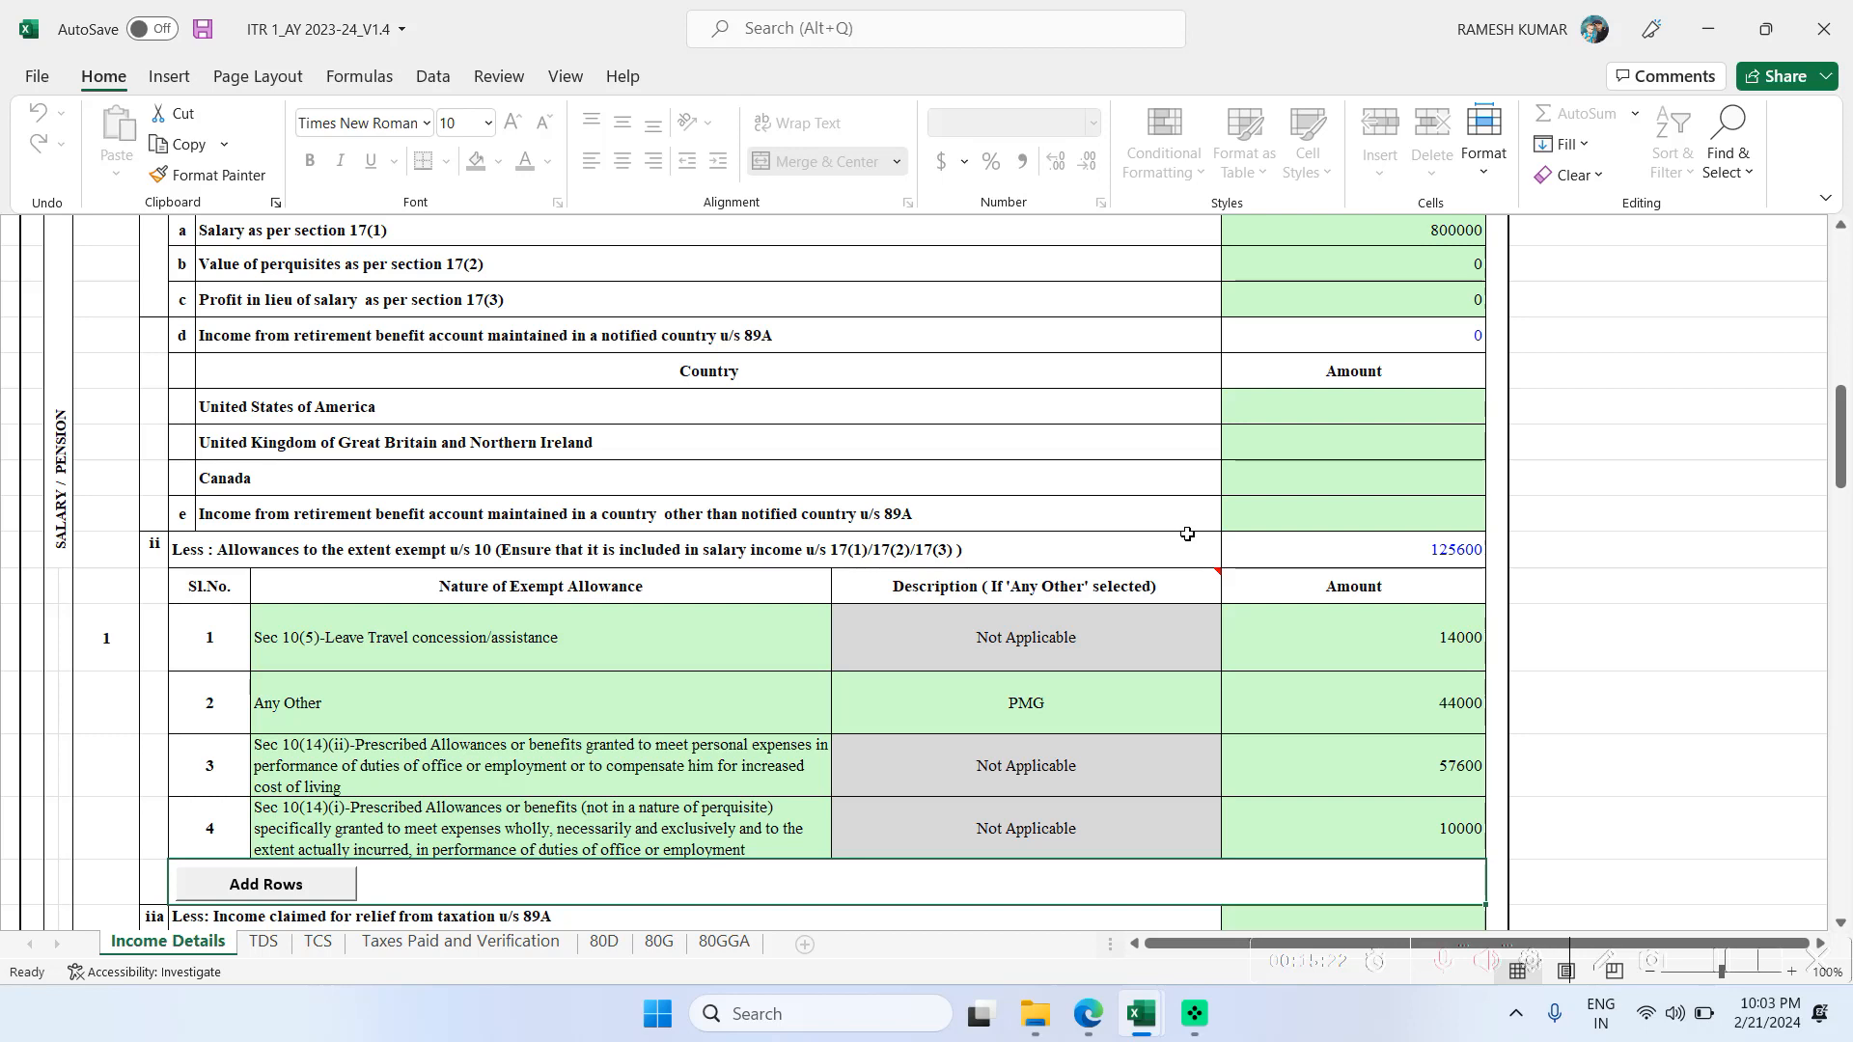